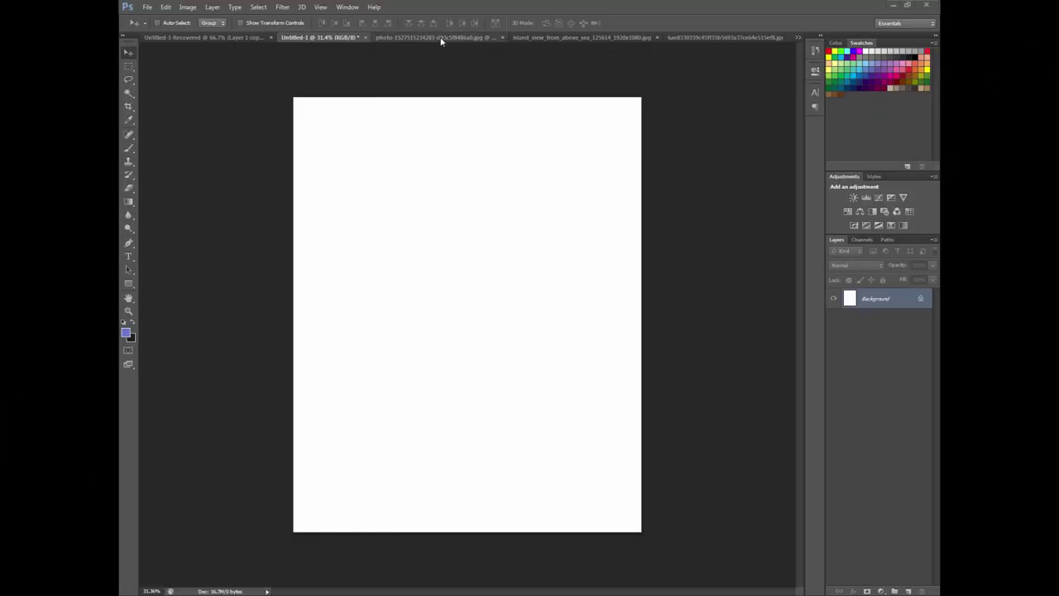
- Switch to the aerial sea-and-rock coastline photo document
{"action": "left_click", "coordinate": [441, 38]}
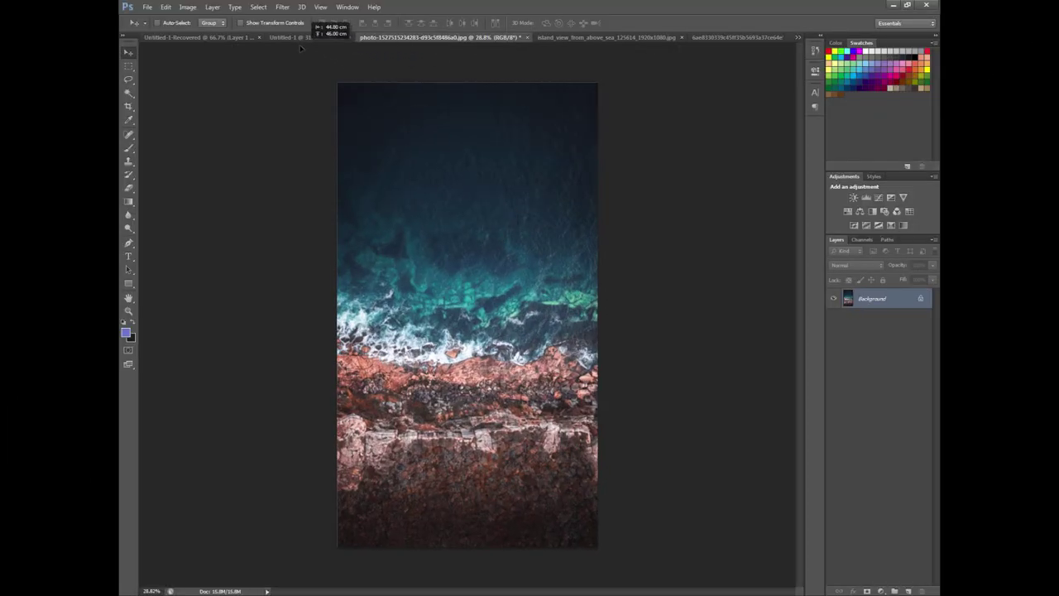
- Place the coastline photo into the portrait document and centre it horizontally on the canvas
{"action": "mouse_move", "coordinate": [369, 76]}
{"action": "left_mouse_down"}
{"action": "mouse_move", "coordinate": [520, 254]}
{"action": "mouse_move", "coordinate": [510, 214]}
{"action": "mouse_move", "coordinate": [513, 274]}
{"action": "left_mouse_up"}
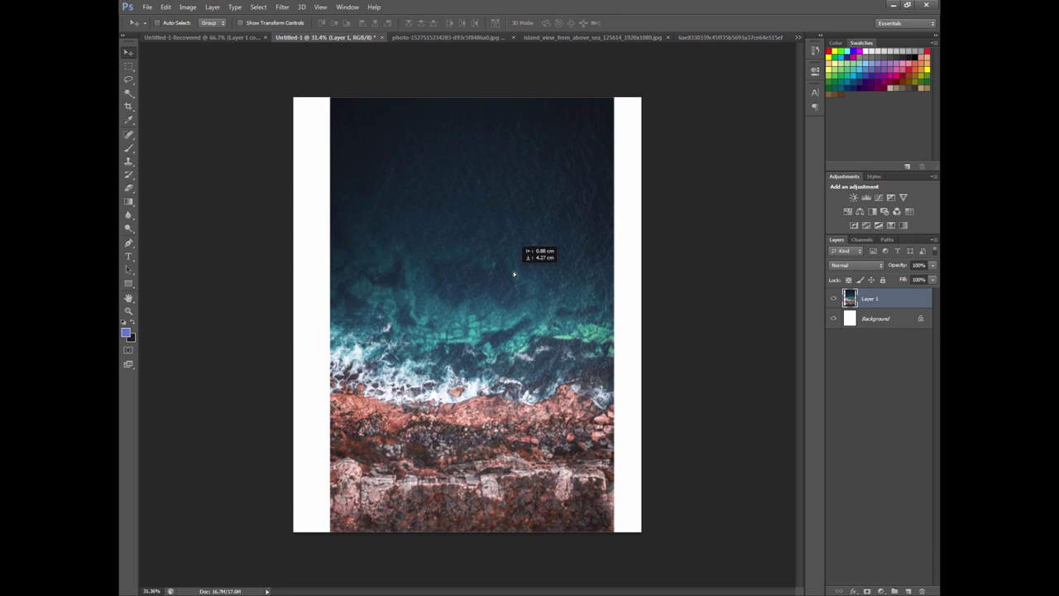
{"action": "left_click_drag", "start_coordinate": [513, 274], "coordinate": [511, 273]}
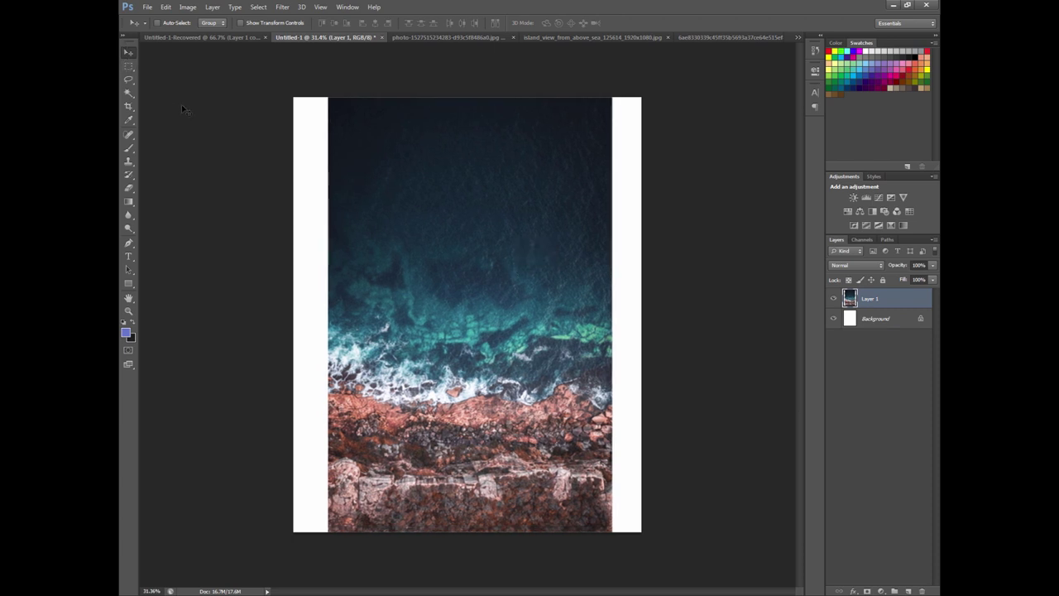
{"action": "key", "text": "ctrl+a"}
{"action": "left_click", "coordinate": [375, 22]}
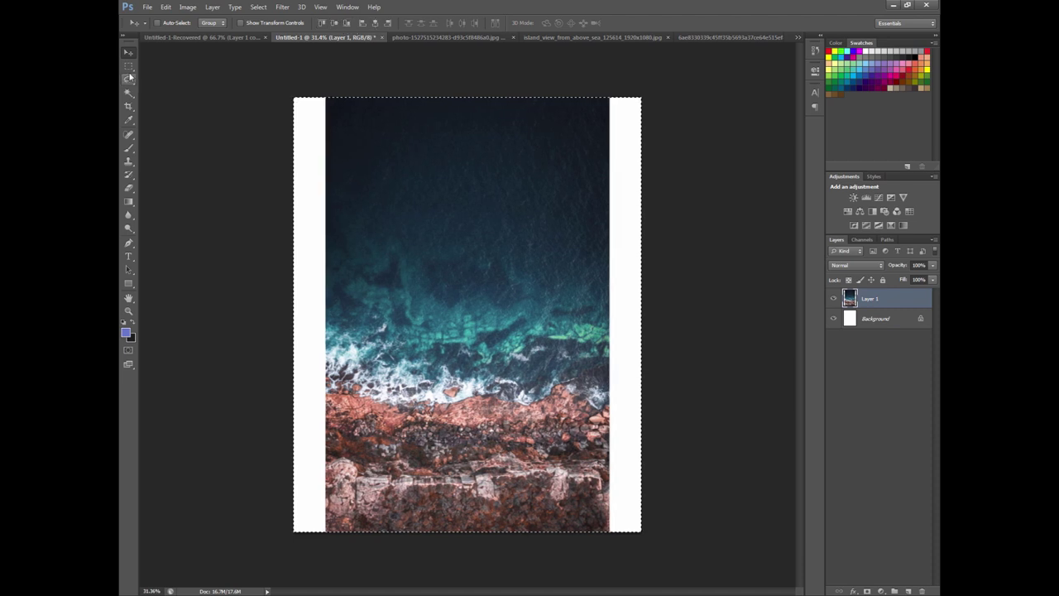
{"action": "left_click", "coordinate": [128, 66]}
{"action": "right_click", "coordinate": [468, 220]}
{"action": "left_click", "coordinate": [497, 226]}
- Copy the photo's left half to a new layer and stretch it to the canvas's left edge
{"action": "mouse_move", "coordinate": [292, 94]}
{"action": "left_mouse_down"}
{"action": "mouse_move", "coordinate": [388, 143]}
{"action": "mouse_move", "coordinate": [469, 532]}
{"action": "left_mouse_up"}
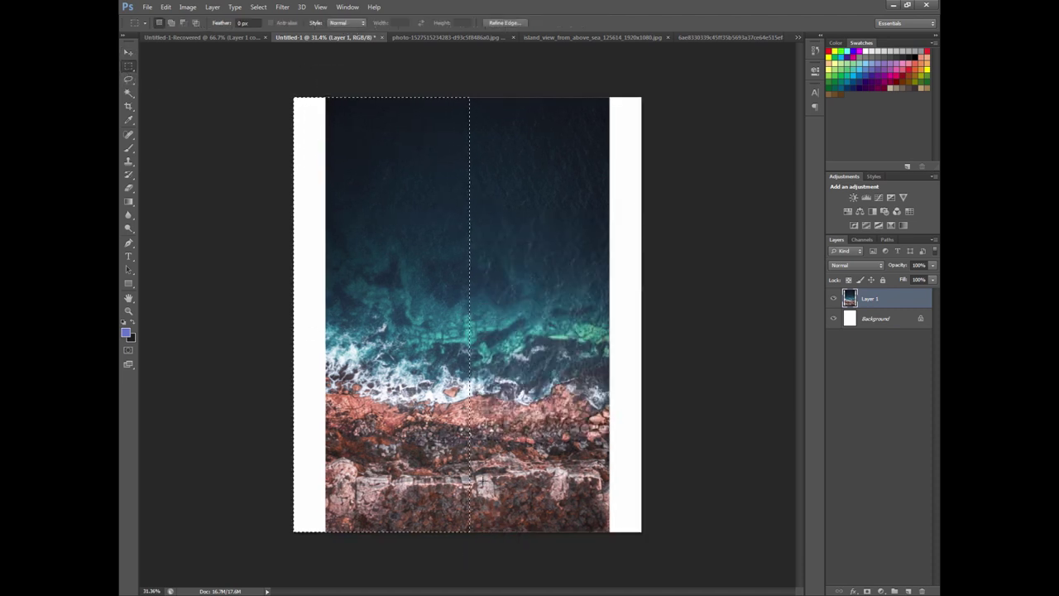
{"action": "right_click", "coordinate": [506, 351]}
{"action": "left_click", "coordinate": [550, 429]}
{"action": "right_click", "coordinate": [502, 337]}
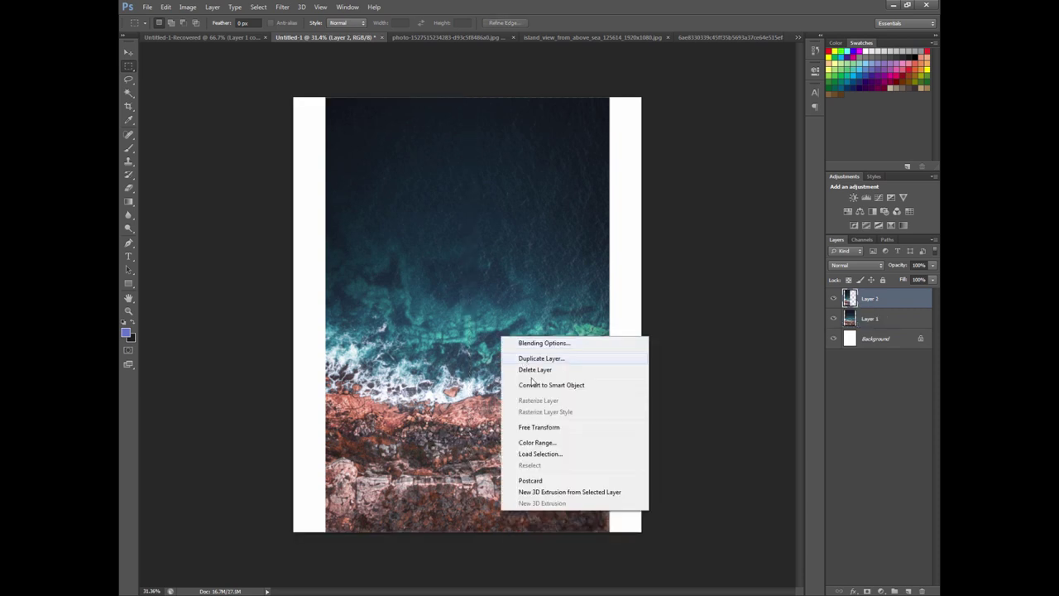
{"action": "left_click", "coordinate": [546, 428]}
{"action": "left_click_drag", "start_coordinate": [325, 315], "coordinate": [294, 315]}
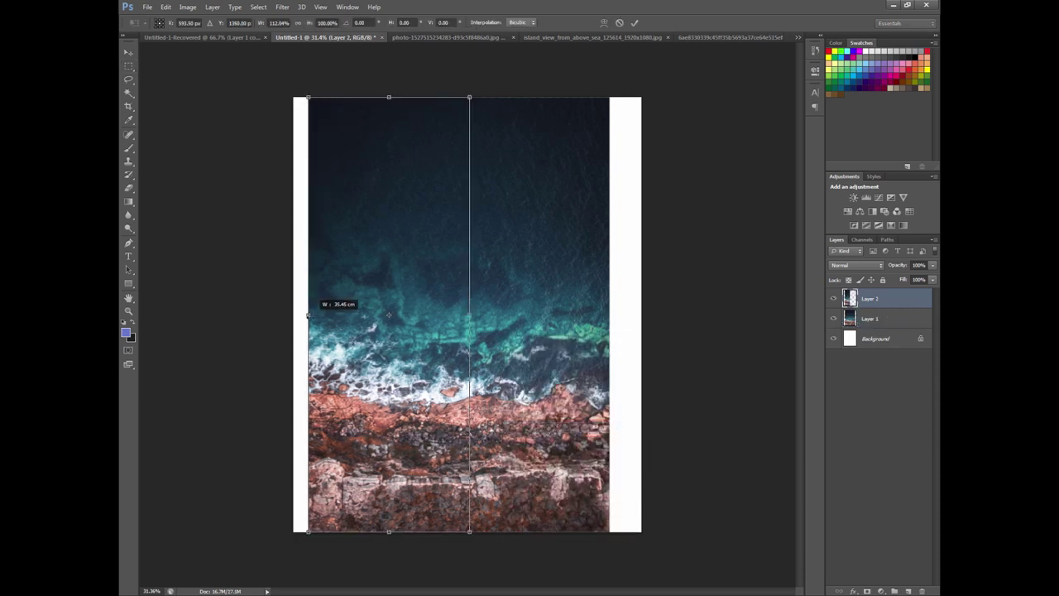
{"action": "key", "text": "Return"}
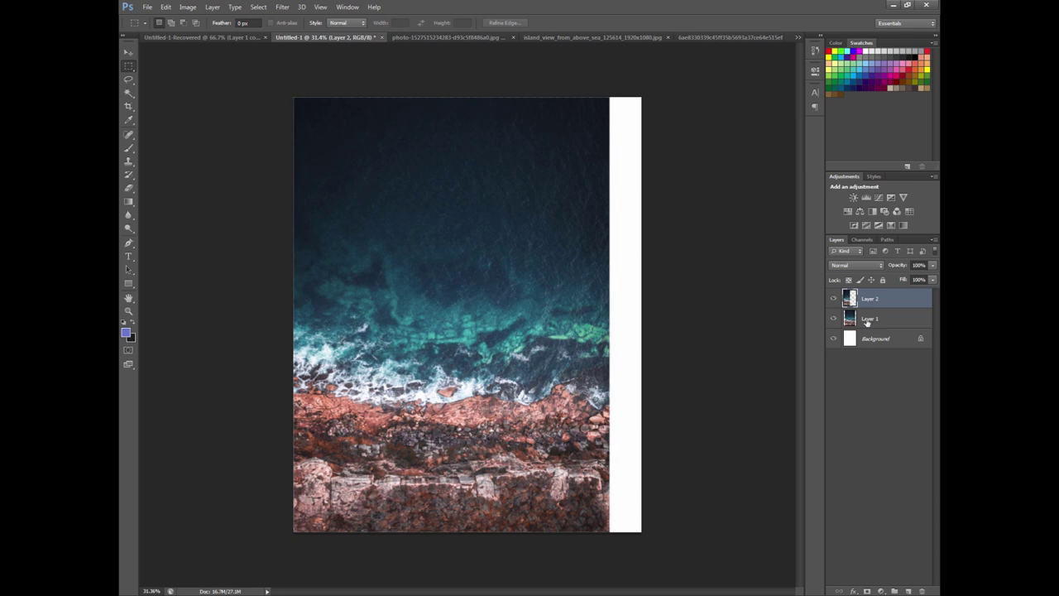
- Copy Layer 1's right part to a new layer and stretch it to the canvas's right edge
{"action": "left_click", "coordinate": [877, 320]}
{"action": "left_click_drag", "start_coordinate": [641, 98], "coordinate": [465, 542]}
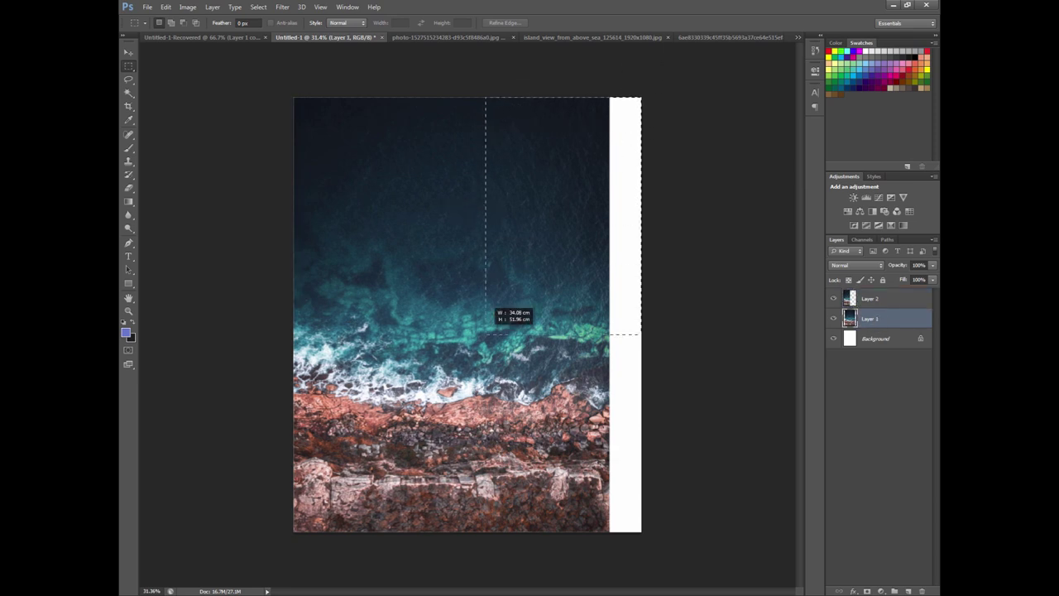
{"action": "right_click", "coordinate": [547, 286]}
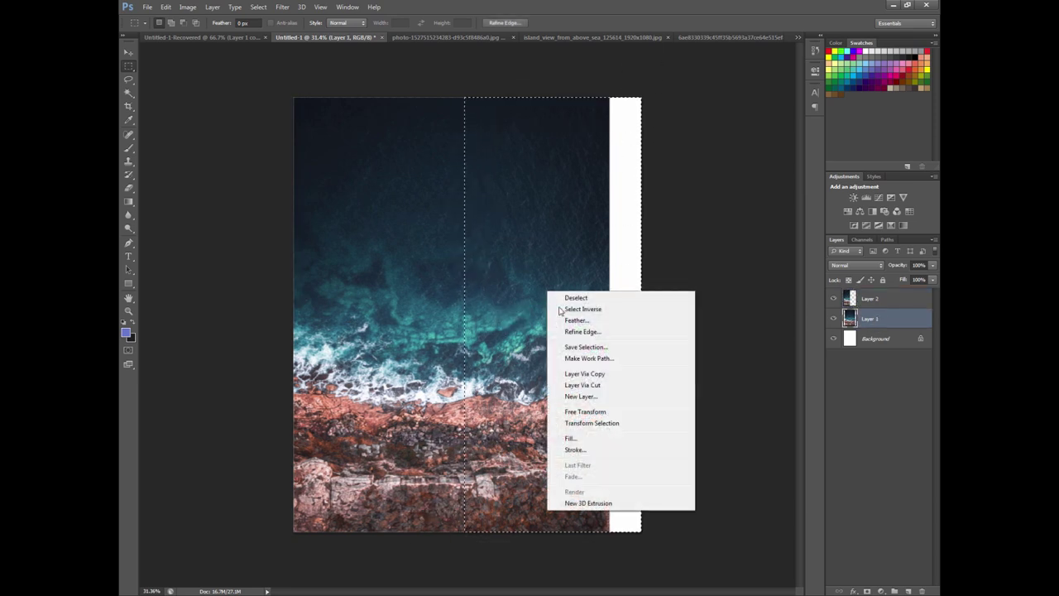
{"action": "left_click", "coordinate": [601, 371]}
{"action": "right_click", "coordinate": [573, 304]}
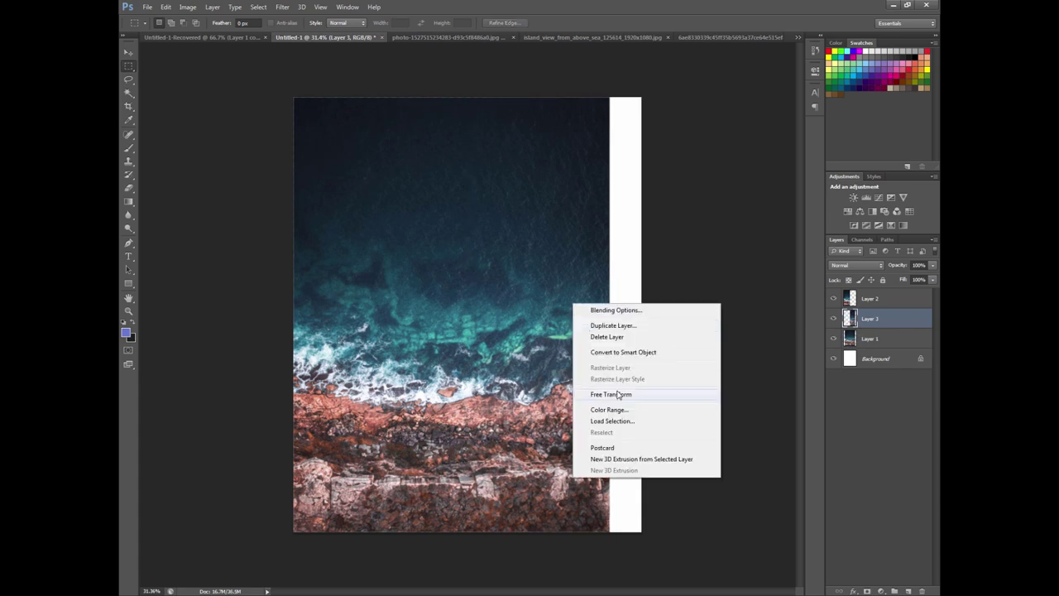
{"action": "left_click", "coordinate": [613, 394]}
{"action": "left_click_drag", "start_coordinate": [613, 315], "coordinate": [641, 316]}
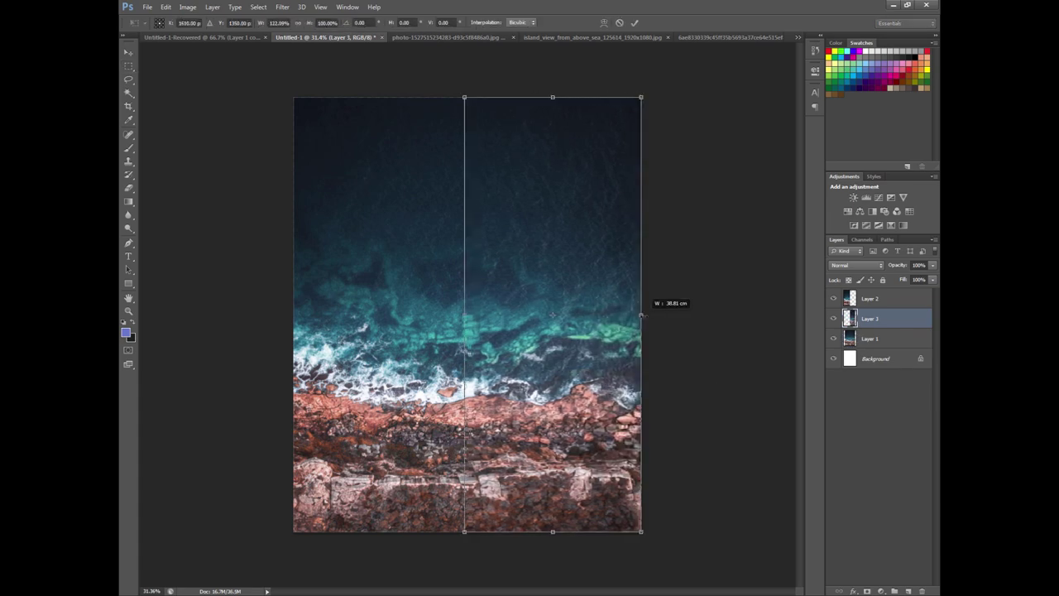
{"action": "key", "text": "Return"}
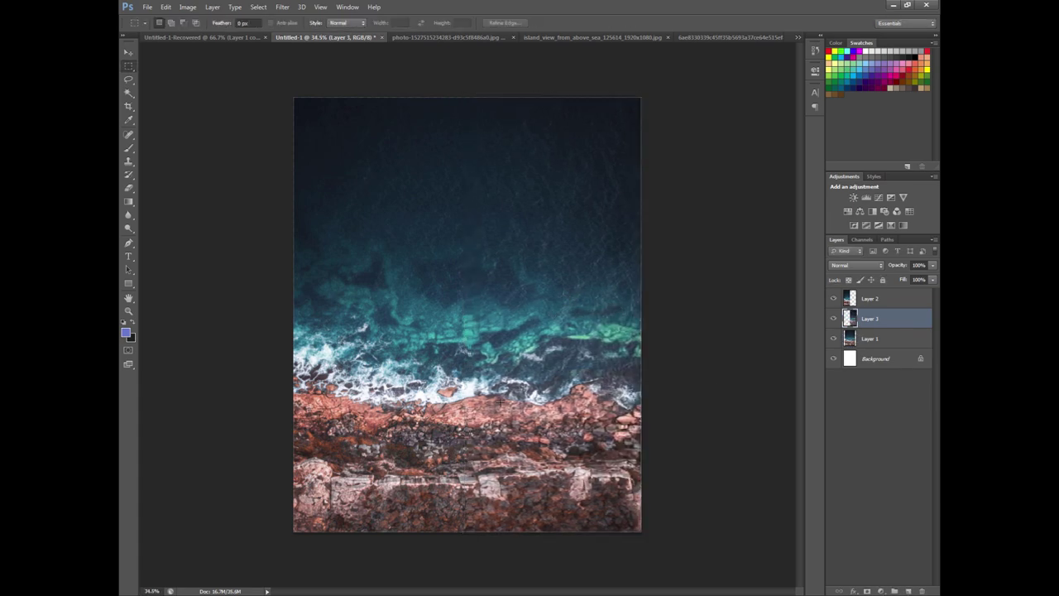
- Zoom in to inspect, then add a white layer mask to the stretched left copy, Layer 2
{"action": "scroll", "coordinate": [500, 400], "scroll_direction": "up", "scroll_amount": 3}
{"action": "scroll", "coordinate": [500, 401], "scroll_direction": "down", "scroll_amount": 1}
{"action": "scroll", "coordinate": [463, 410], "scroll_direction": "up", "scroll_amount": 3}
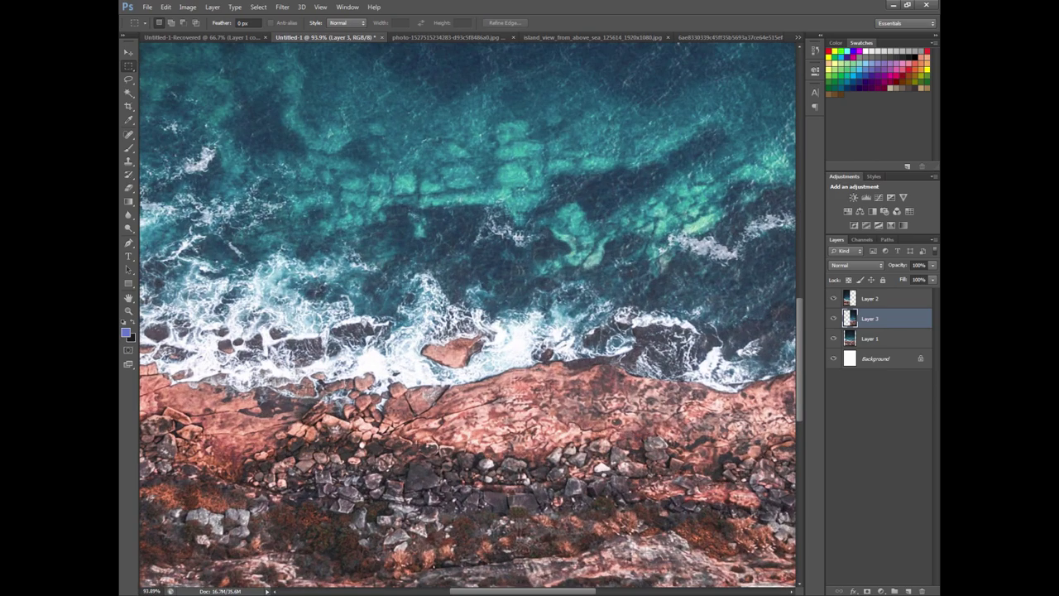
{"action": "scroll", "coordinate": [452, 445], "scroll_direction": "down", "scroll_amount": 2}
{"action": "scroll", "coordinate": [481, 451], "scroll_direction": "down", "scroll_amount": 2}
{"action": "scroll", "coordinate": [597, 411], "scroll_direction": "up", "scroll_amount": 1}
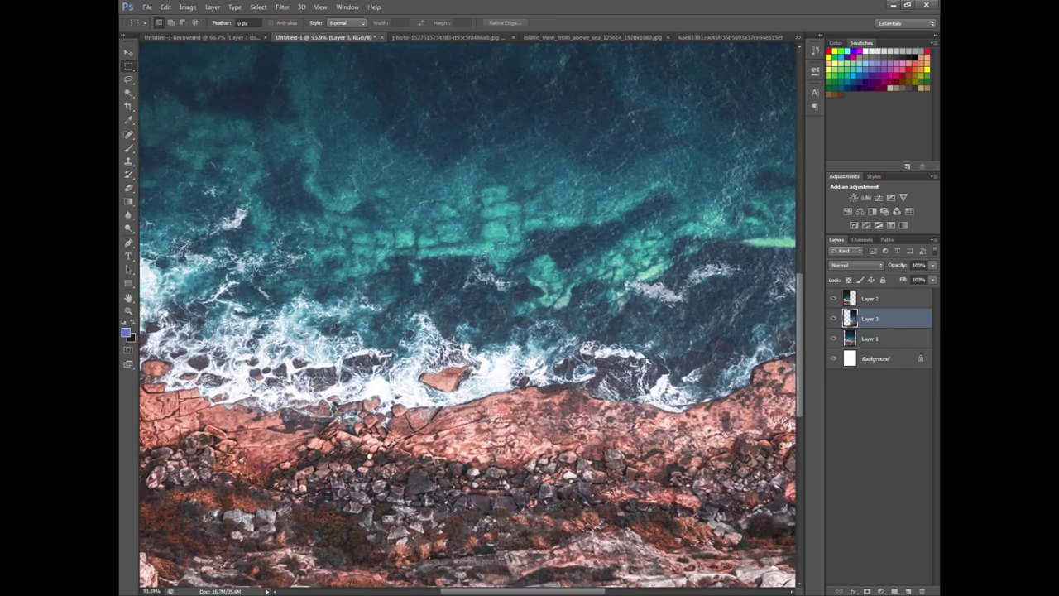
{"action": "scroll", "coordinate": [587, 370], "scroll_direction": "up", "scroll_amount": 2}
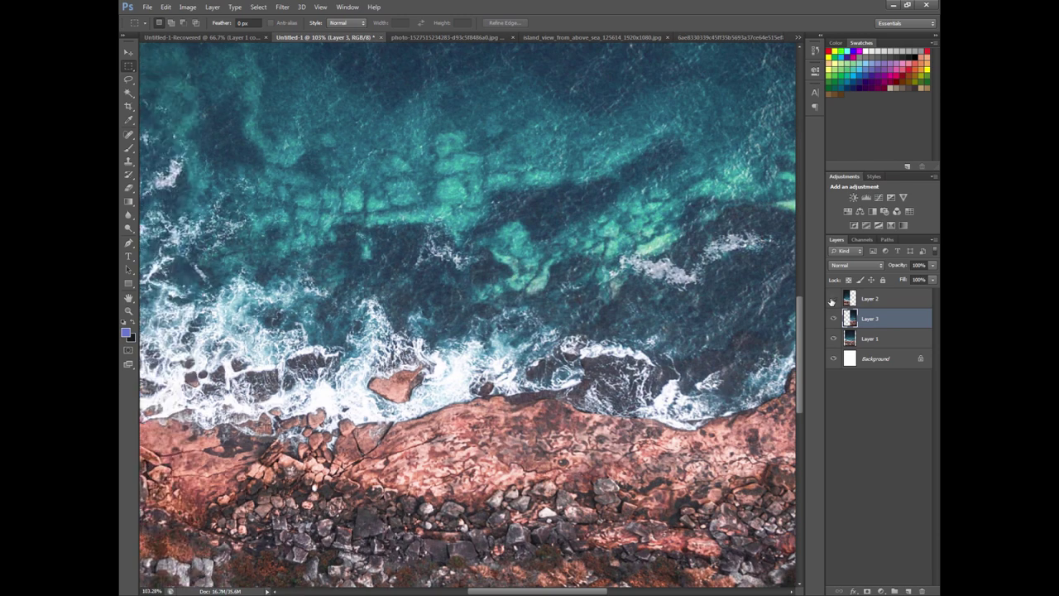
{"action": "left_click", "coordinate": [865, 302]}
{"action": "scroll", "coordinate": [728, 480], "scroll_direction": "down", "scroll_amount": 4}
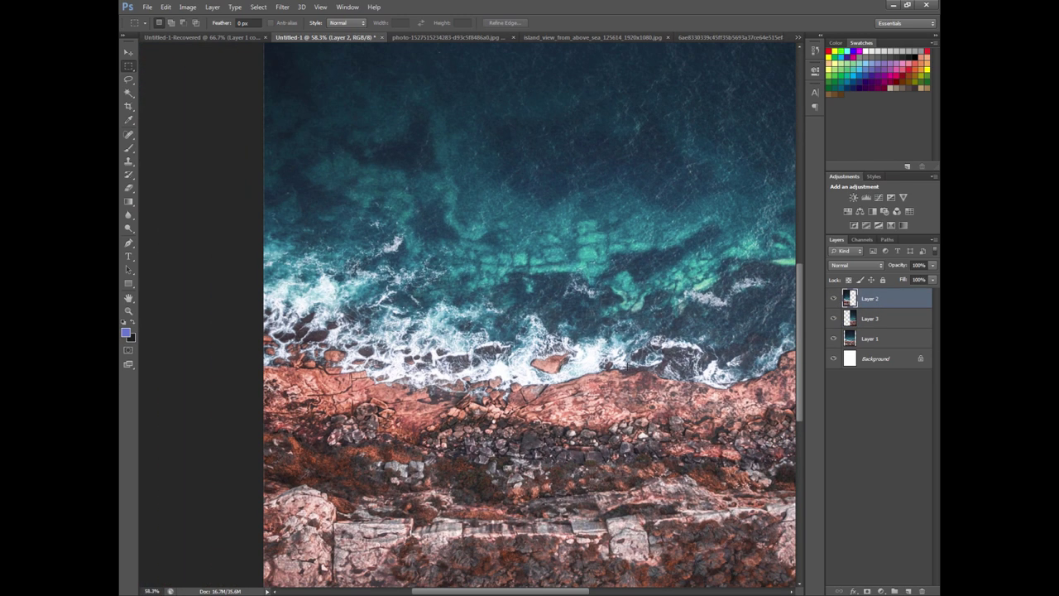
{"action": "scroll", "coordinate": [728, 480], "scroll_direction": "down", "scroll_amount": 4}
{"action": "left_click", "coordinate": [866, 590]}
- Pick a brush and check its settings, then delete Layer 2 together with its mask
{"action": "scroll", "coordinate": [478, 352], "scroll_direction": "up", "scroll_amount": 1}
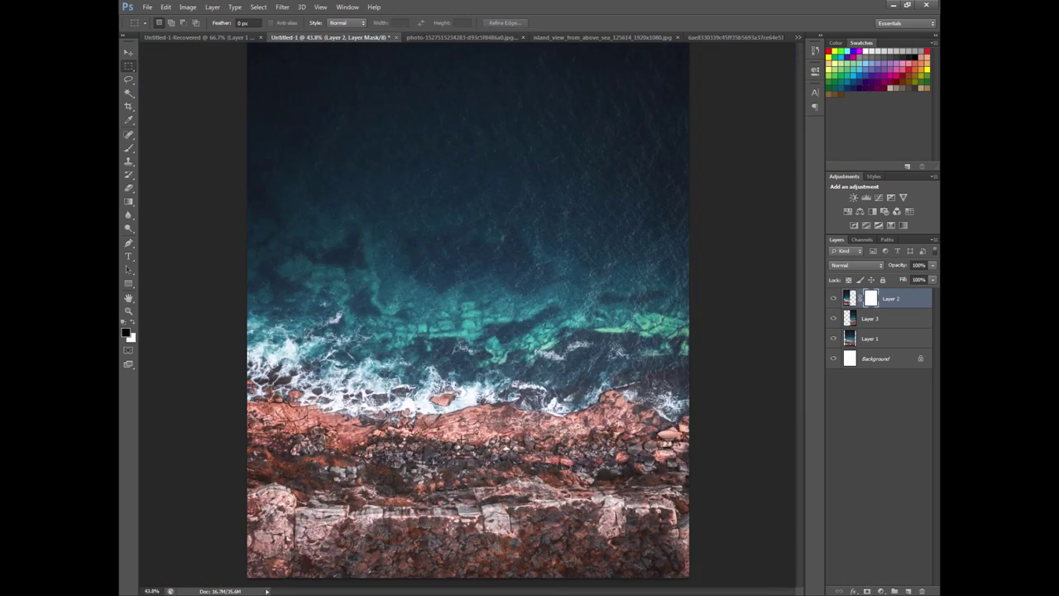
{"action": "scroll", "coordinate": [478, 352], "scroll_direction": "up", "scroll_amount": 1}
{"action": "scroll", "coordinate": [478, 352], "scroll_direction": "up", "scroll_amount": 1}
{"action": "scroll", "coordinate": [478, 352], "scroll_direction": "down", "scroll_amount": 3}
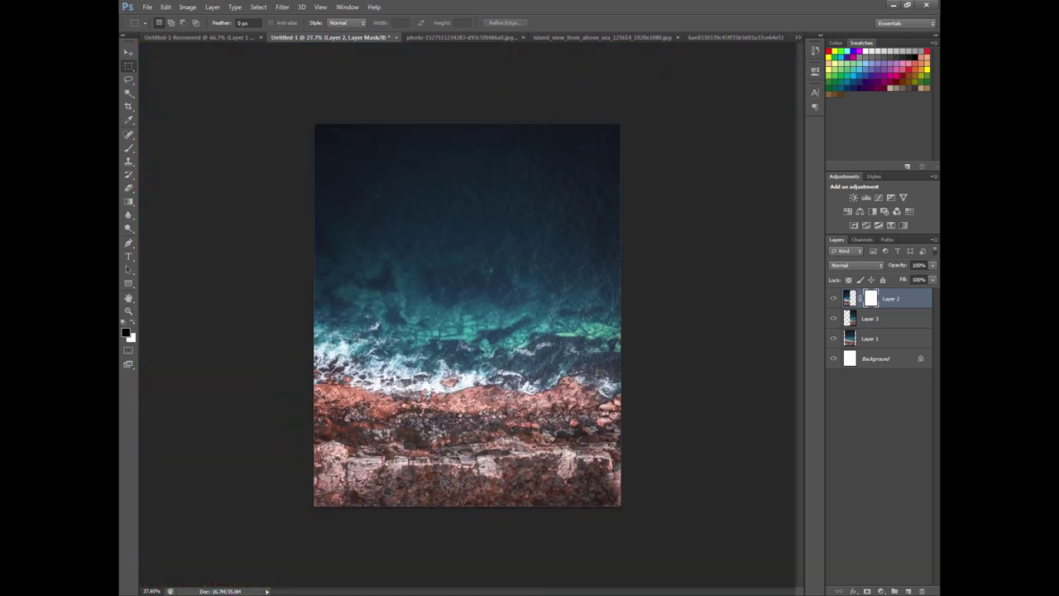
{"action": "left_click", "coordinate": [128, 147]}
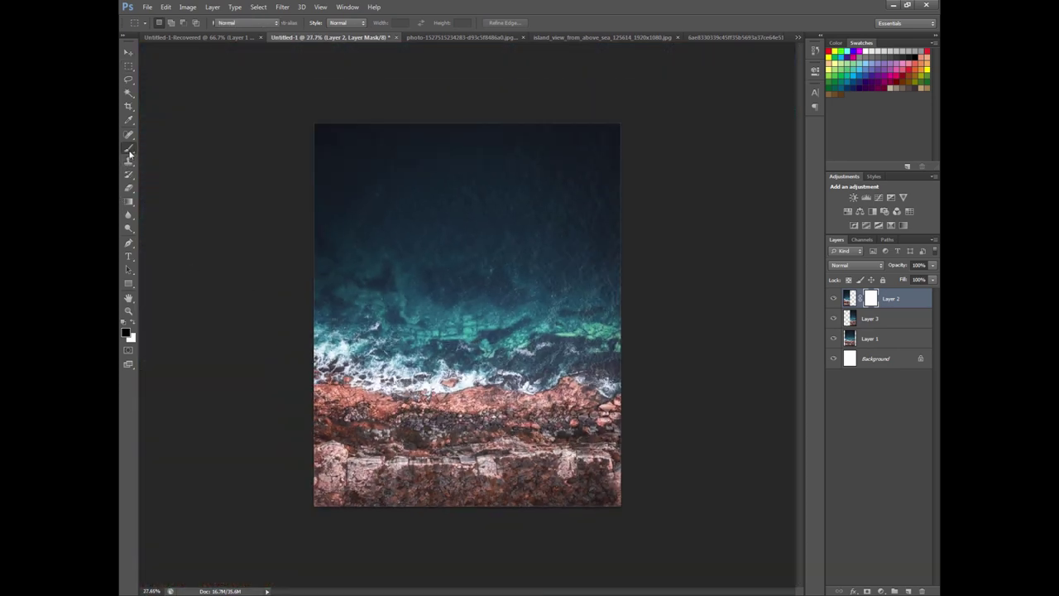
{"action": "right_click", "coordinate": [489, 218]}
{"action": "key", "text": "Return"}
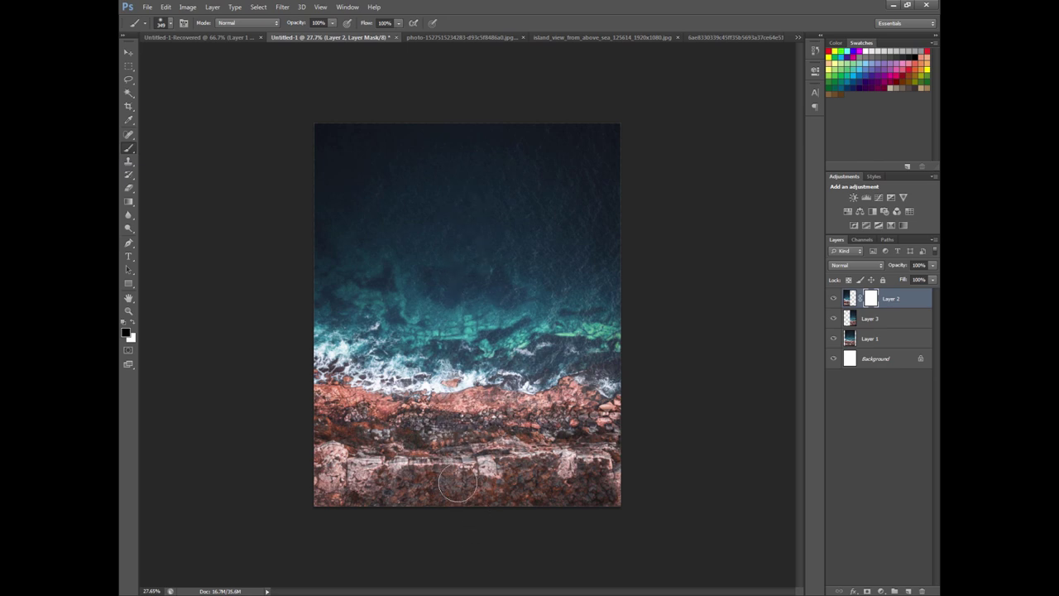
{"action": "scroll", "coordinate": [478, 493], "scroll_direction": "up", "scroll_amount": 3}
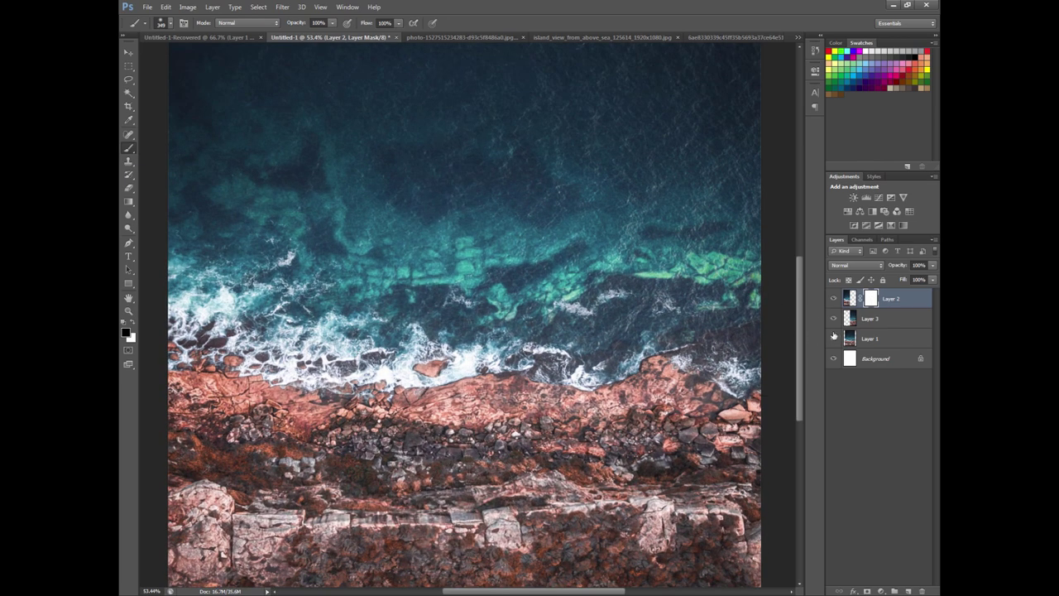
{"action": "right_click", "coordinate": [875, 308]}
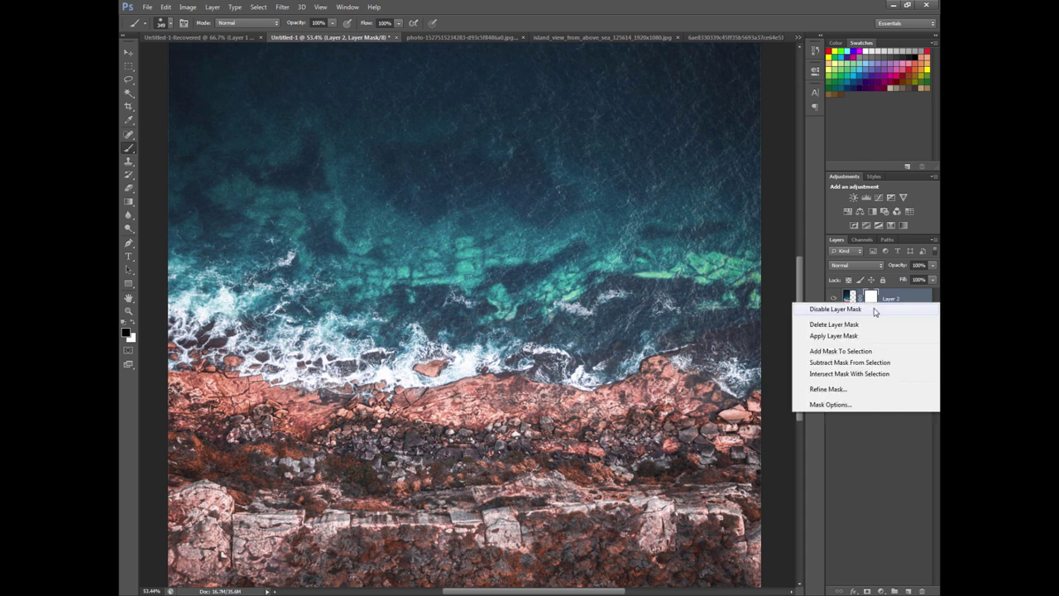
{"action": "left_click", "coordinate": [882, 311]}
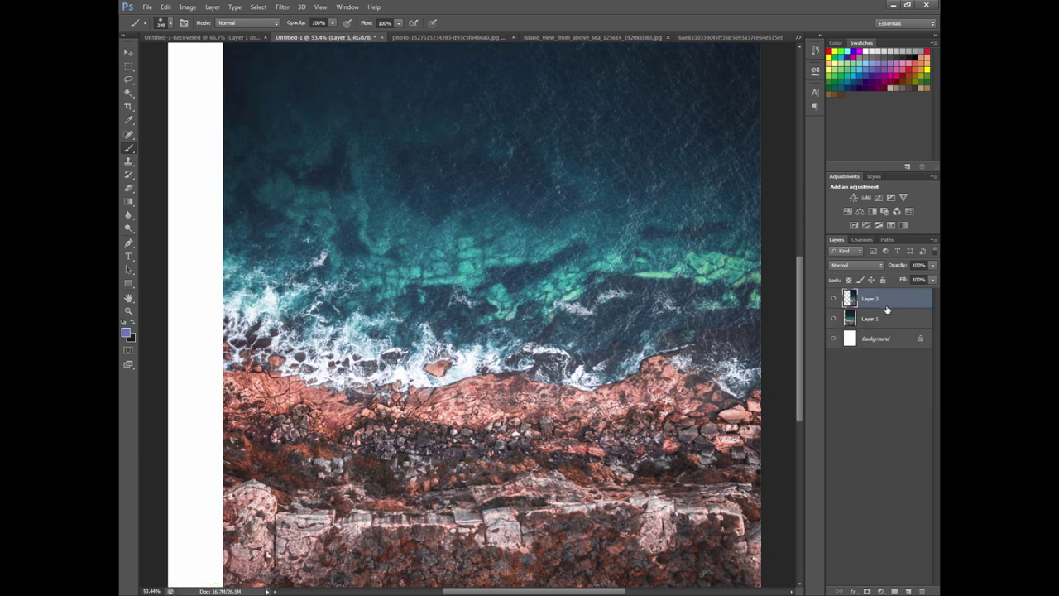
- Select the area left of Layer 3, copy it from Layer 1 into Layer 4, and stretch it leftward
{"action": "left_click", "coordinate": [852, 302], "text": "ctrl"}
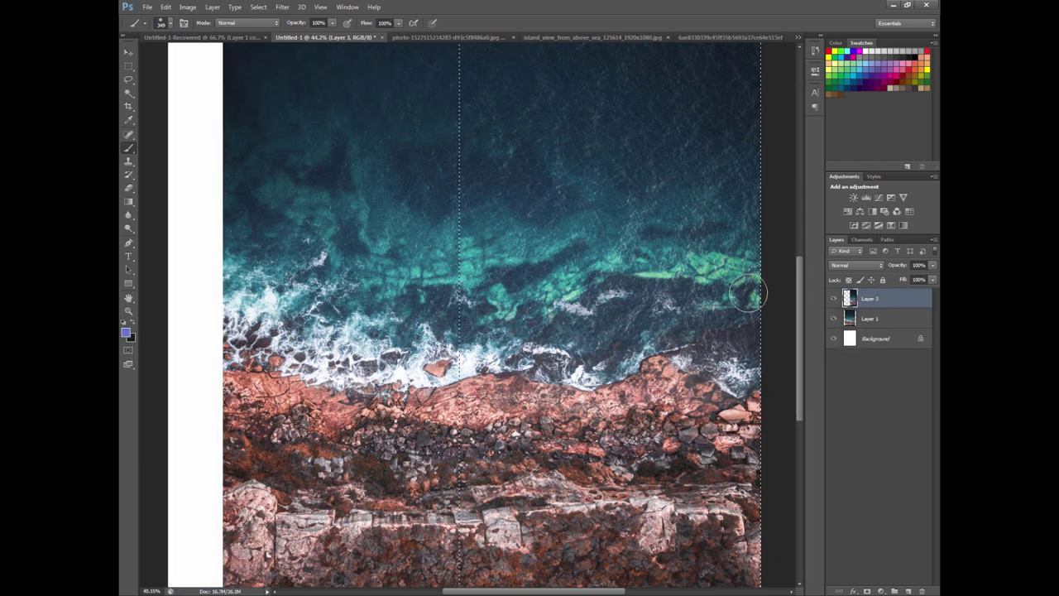
{"action": "scroll", "coordinate": [470, 377], "scroll_direction": "down", "scroll_amount": 3}
{"action": "left_click", "coordinate": [129, 66]}
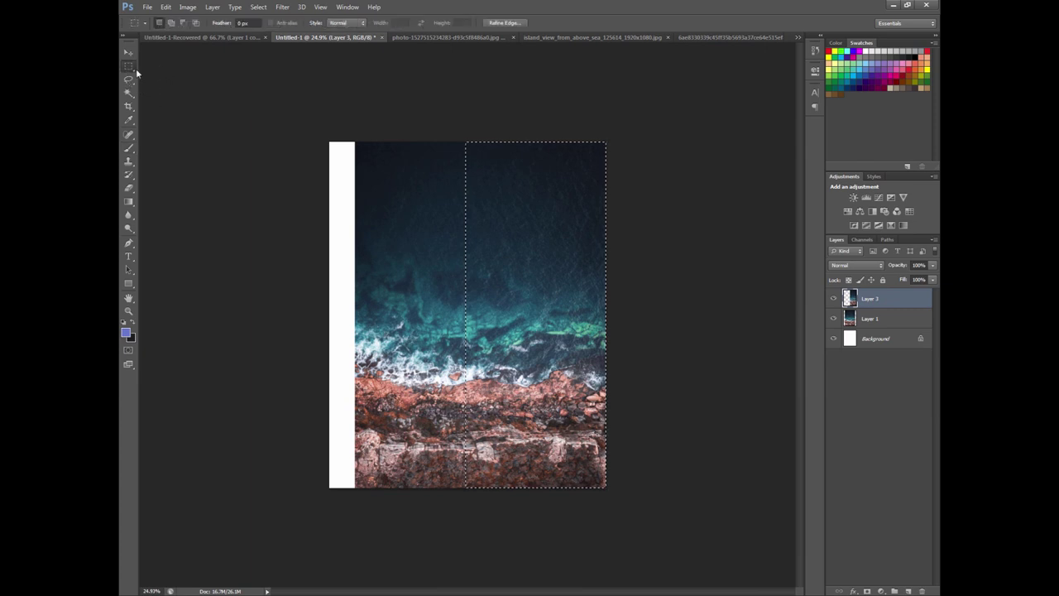
{"action": "right_click", "coordinate": [550, 229]}
{"action": "left_click", "coordinate": [571, 242]}
{"action": "left_click", "coordinate": [852, 318]}
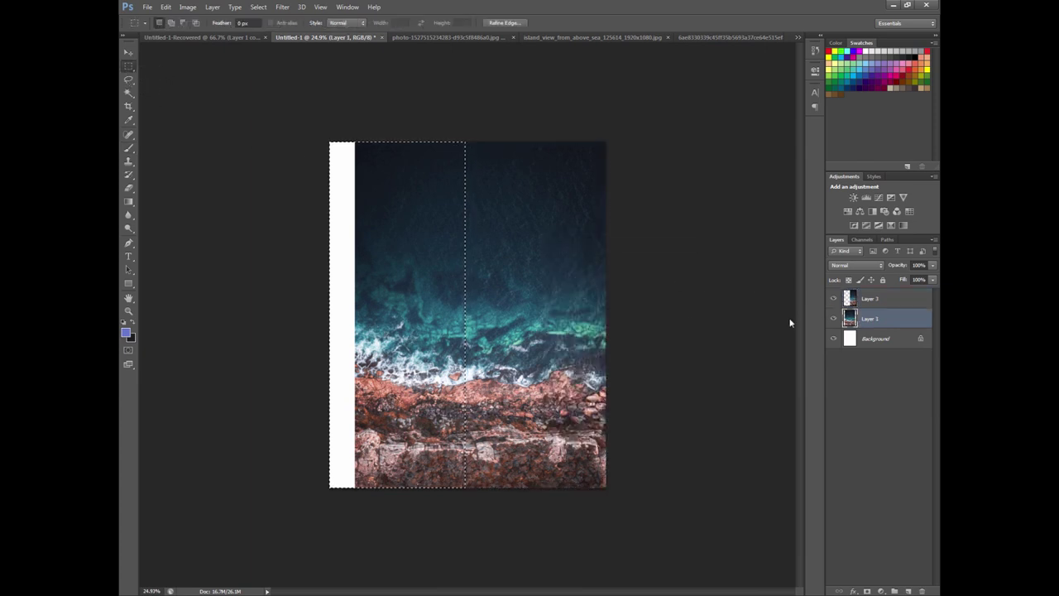
{"action": "right_click", "coordinate": [405, 264]}
{"action": "left_click", "coordinate": [459, 350]}
{"action": "right_click", "coordinate": [467, 292]}
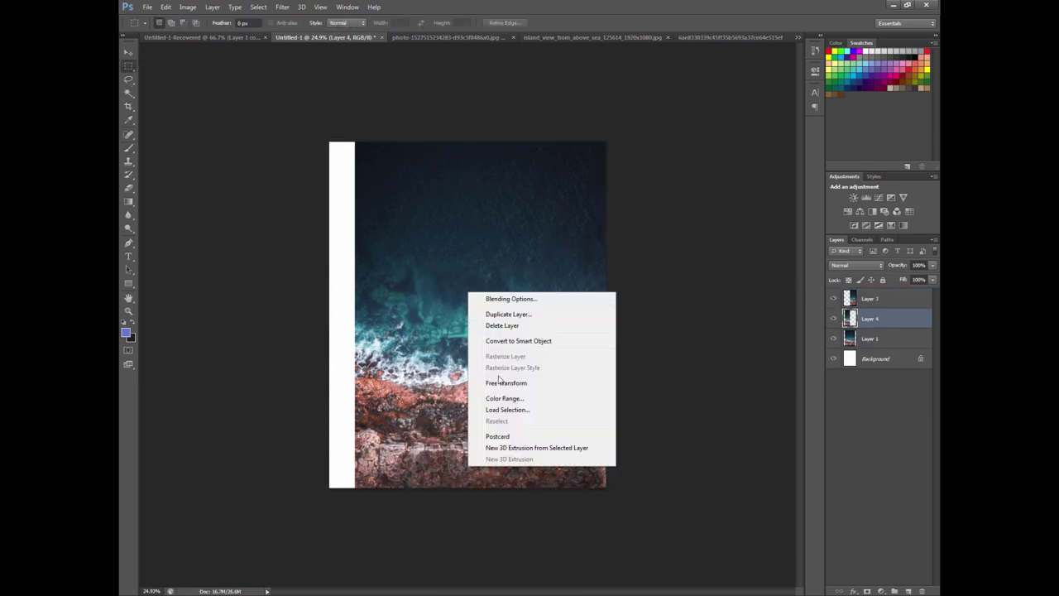
{"action": "left_click", "coordinate": [506, 385]}
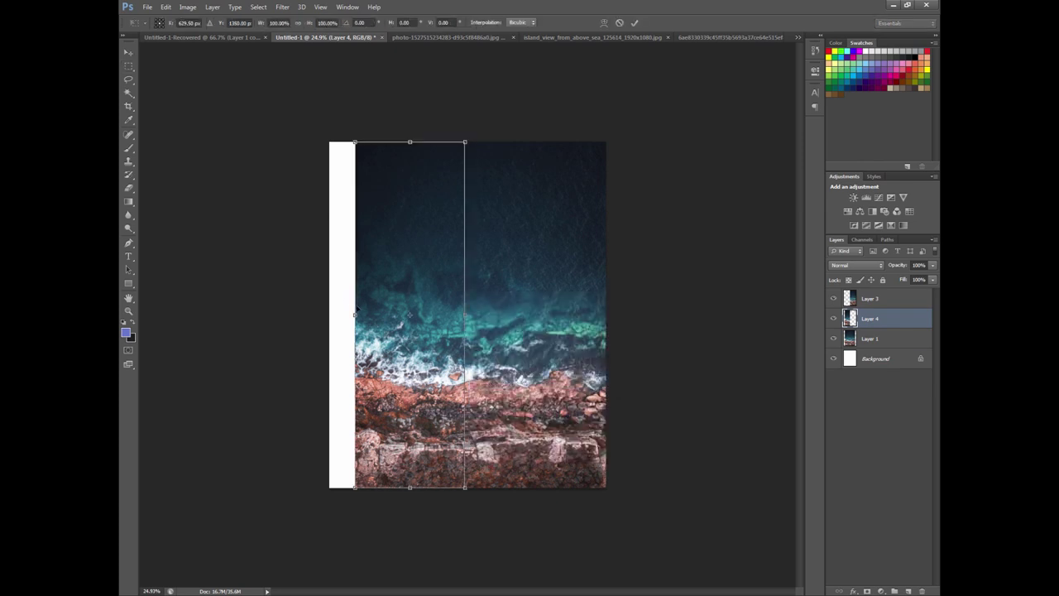
{"action": "left_click_drag", "start_coordinate": [355, 312], "coordinate": [329, 315]}
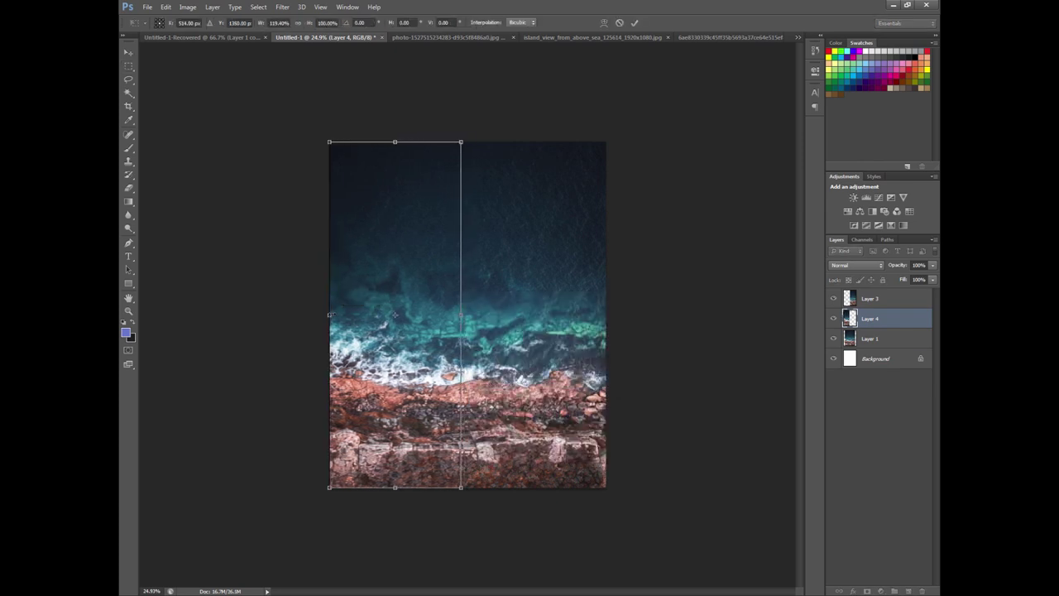
{"action": "key", "text": "Return"}
- Undo that stretch and instead widen the sea layer over the white left strip
{"action": "scroll", "coordinate": [454, 331], "scroll_direction": "up", "scroll_amount": 3}
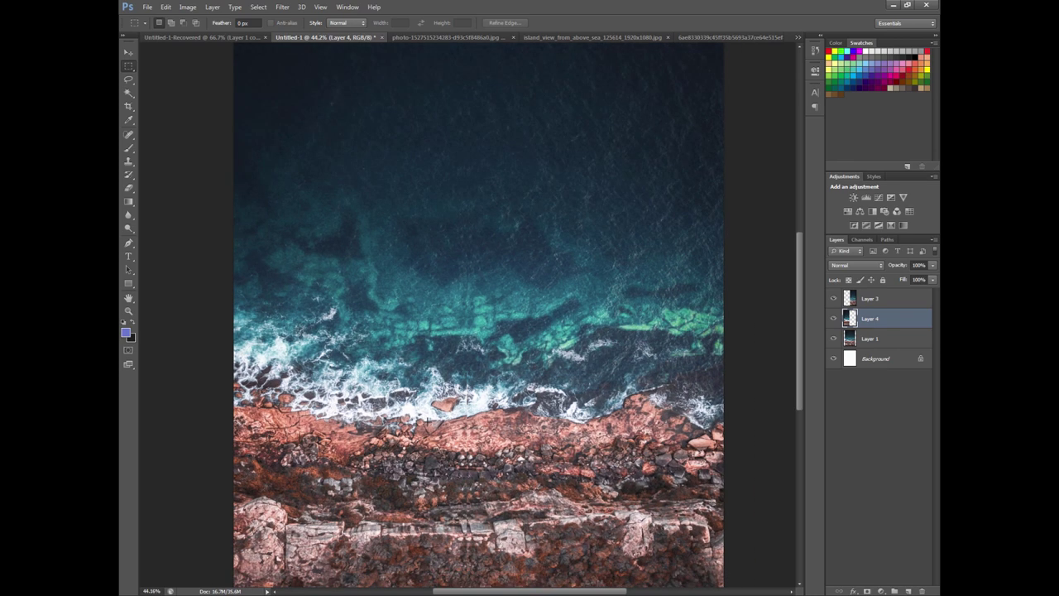
{"action": "key", "text": "ctrl+z"}
{"action": "right_click", "coordinate": [450, 369]}
{"action": "left_click", "coordinate": [497, 460]}
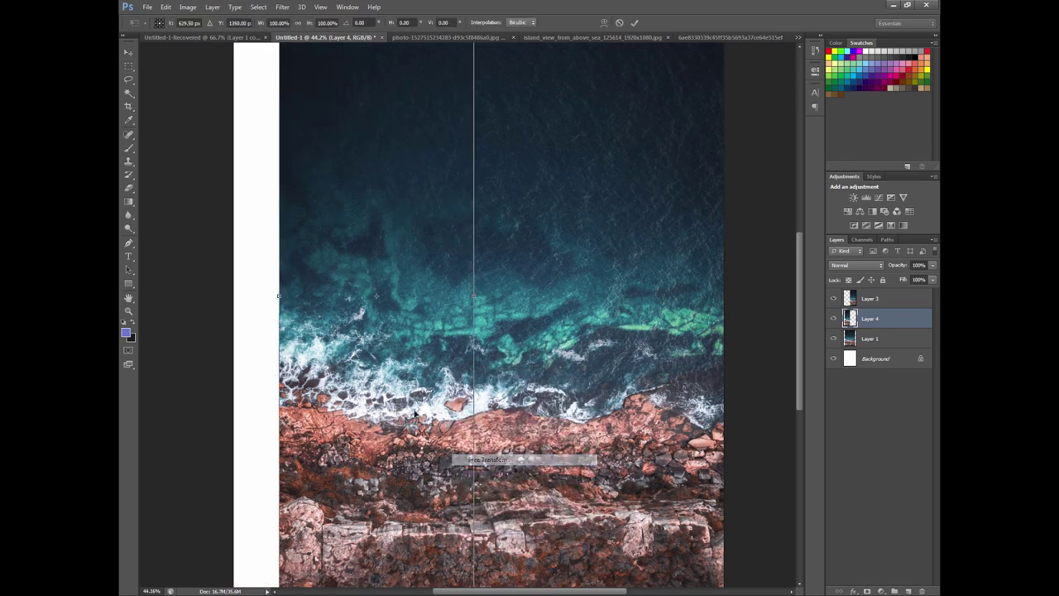
{"action": "left_click_drag", "start_coordinate": [268, 298], "coordinate": [224, 299]}
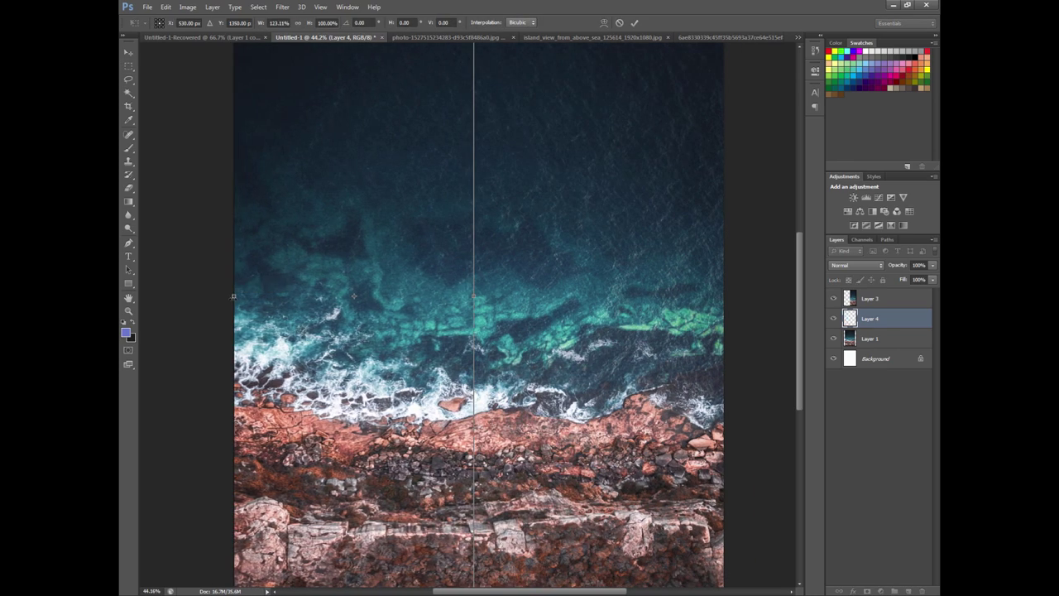
{"action": "key", "text": "Return"}
{"action": "scroll", "coordinate": [389, 414], "scroll_direction": "up", "scroll_amount": 3}
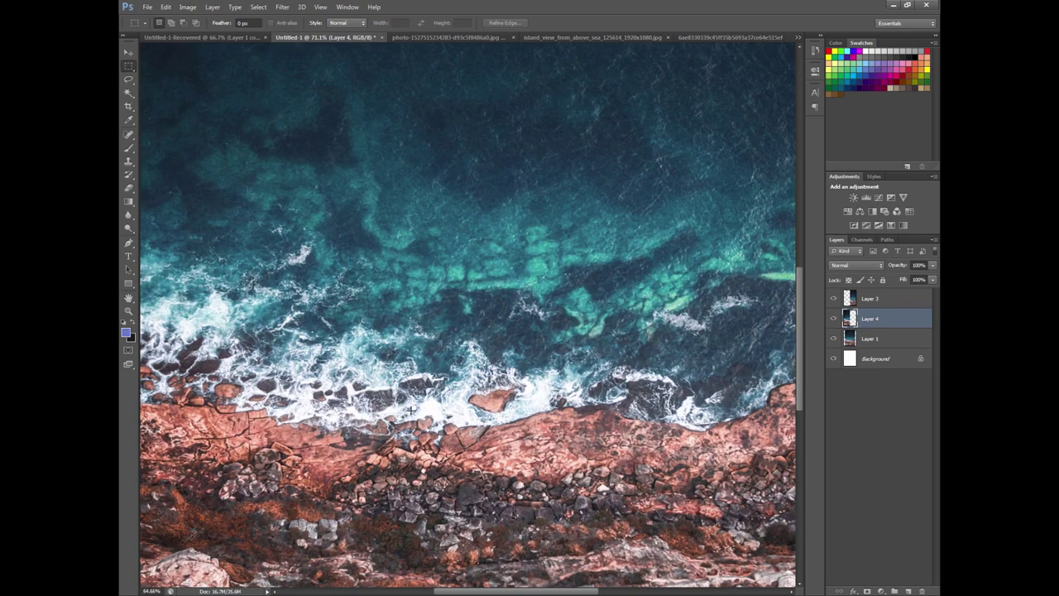
{"action": "scroll", "coordinate": [410, 410], "scroll_direction": "down", "scroll_amount": 5}
{"action": "scroll", "coordinate": [411, 409], "scroll_direction": "up", "scroll_amount": 2}
{"action": "scroll", "coordinate": [411, 410], "scroll_direction": "down", "scroll_amount": 2}
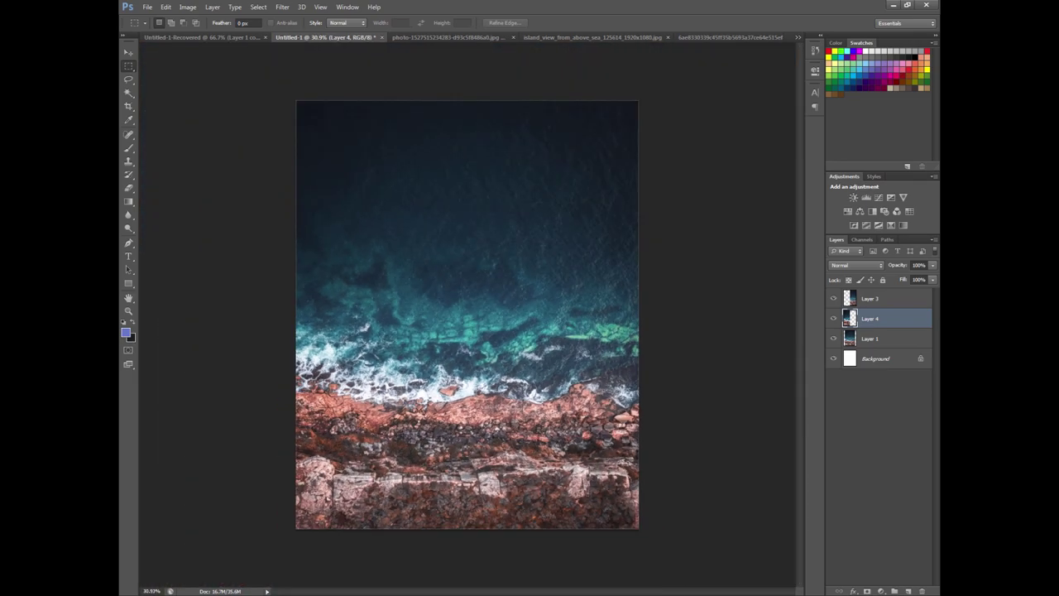
{"action": "scroll", "coordinate": [504, 180], "scroll_direction": "down", "scroll_amount": 1}
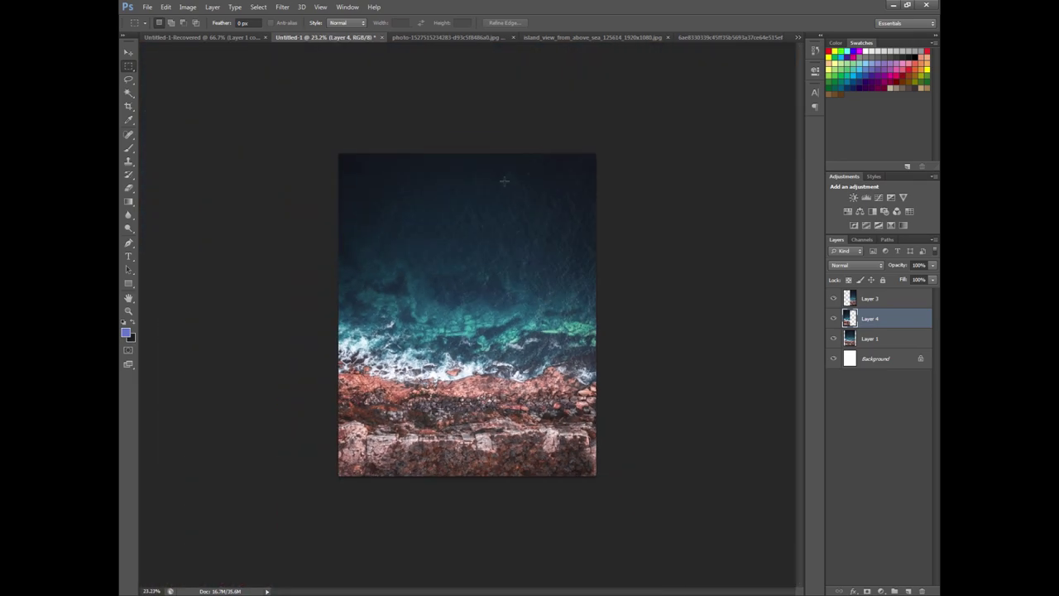
{"action": "left_click", "coordinate": [546, 38]}
{"action": "left_click", "coordinate": [393, 40]}
- Place skullstock12 from Downloads into the composite and move it above Layer 3
{"action": "left_click", "coordinate": [327, 36]}
{"action": "key", "text": "alt+Tab"}
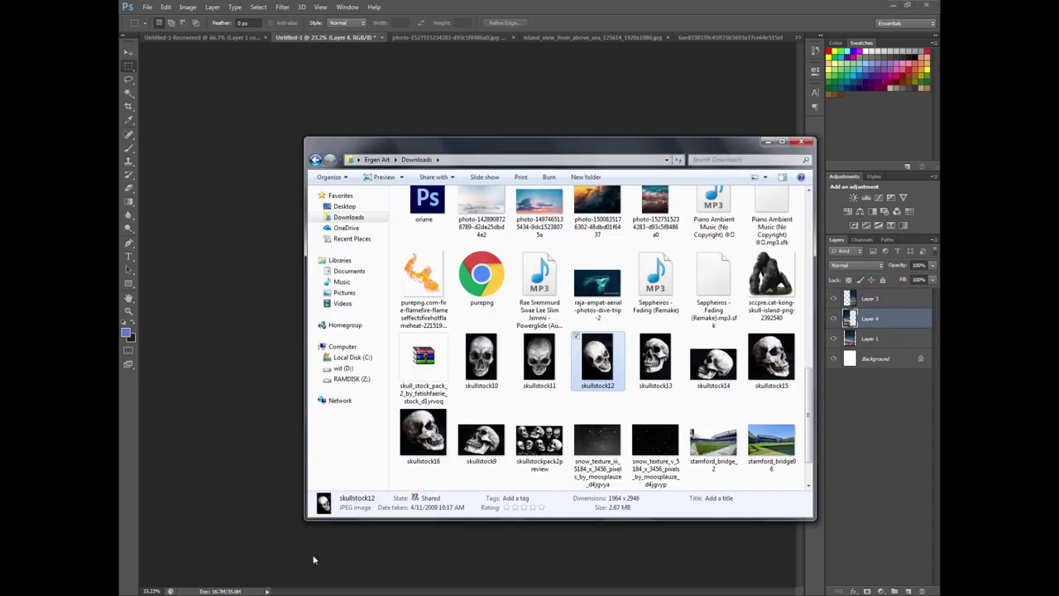
{"action": "left_click_drag", "start_coordinate": [597, 357], "coordinate": [261, 331]}
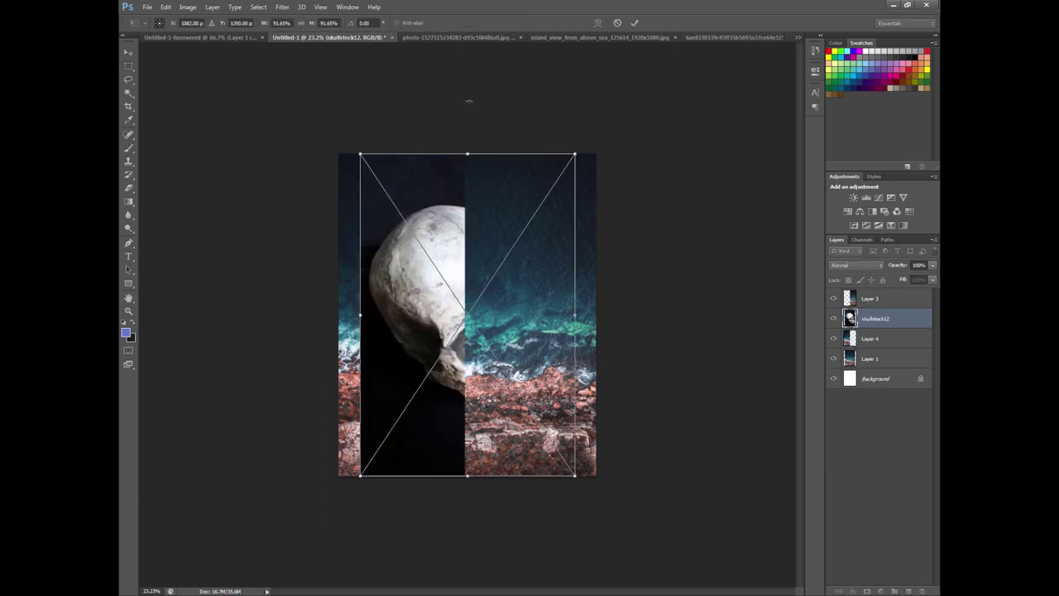
{"action": "key", "text": "Return"}
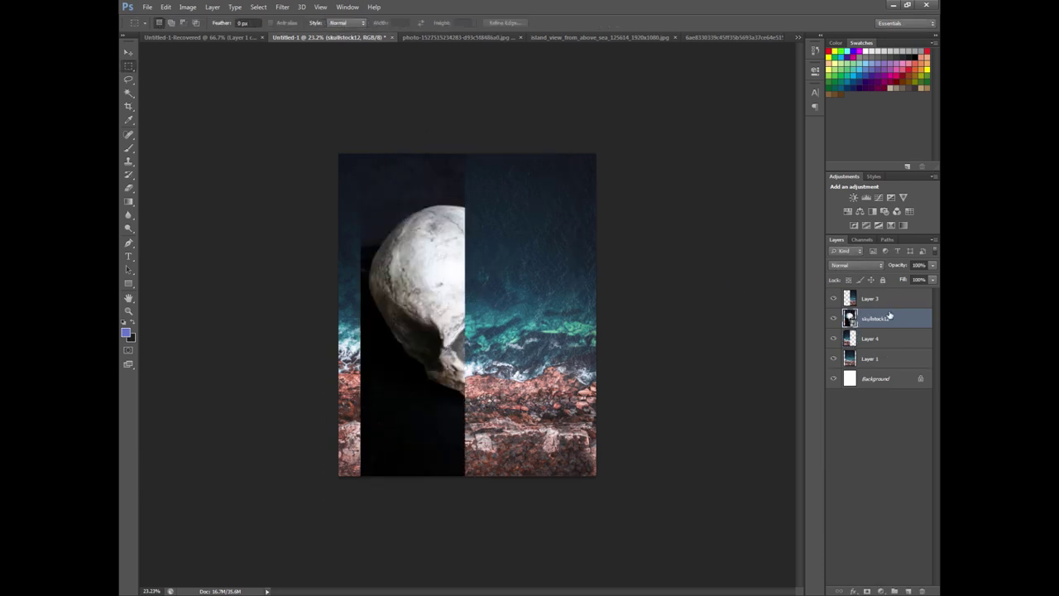
{"action": "key", "text": "ctrl+bracketright"}
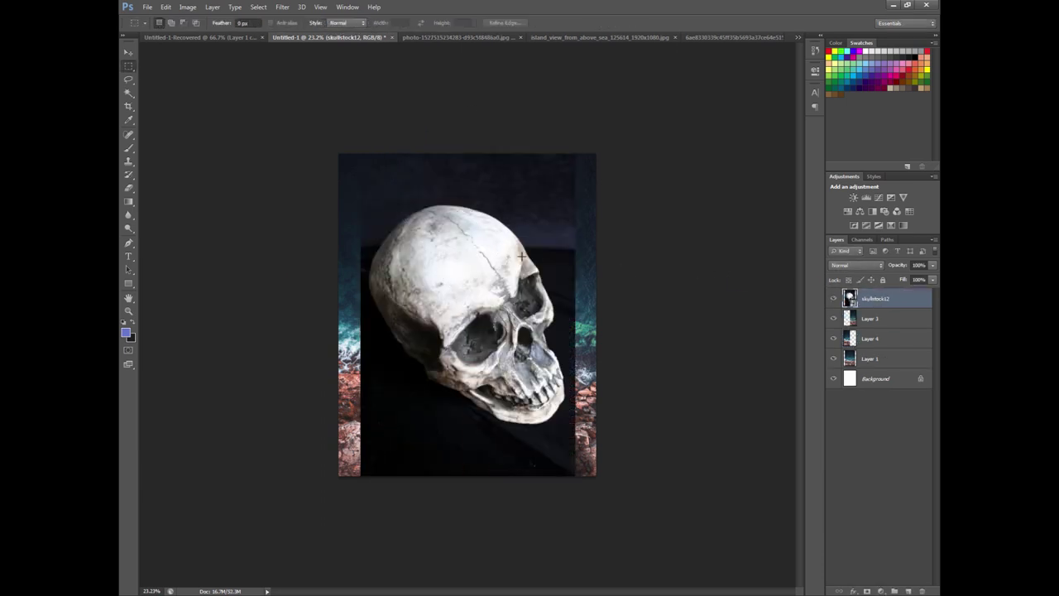
{"action": "scroll", "coordinate": [521, 257], "scroll_direction": "down", "scroll_amount": 1}
{"action": "left_click", "coordinate": [129, 79]}
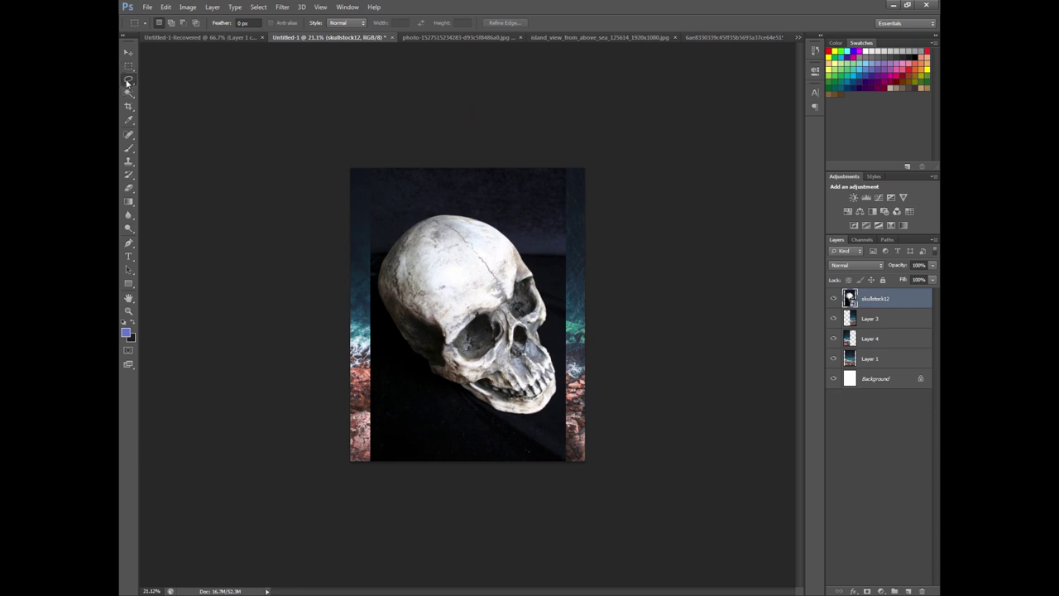
{"action": "right_click", "coordinate": [439, 245]}
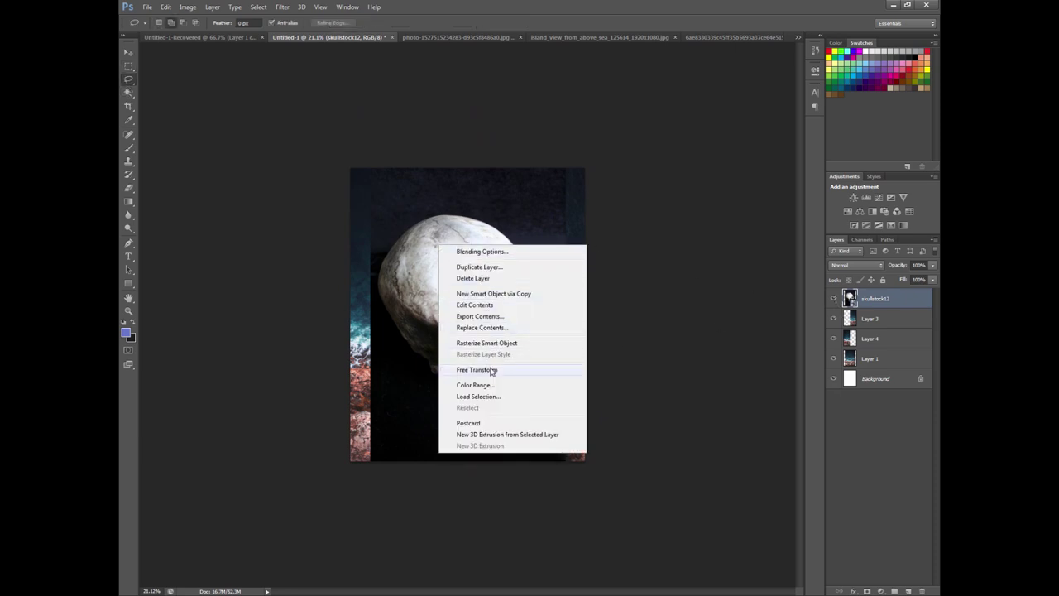
- Select the skull photo's dark backdrop with Color Range, sampling several background spots
{"action": "left_click", "coordinate": [493, 386]}
{"action": "left_click_drag", "start_coordinate": [494, 136], "coordinate": [588, 127]}
{"action": "left_click", "coordinate": [406, 195]}
{"action": "left_click", "coordinate": [397, 362]}
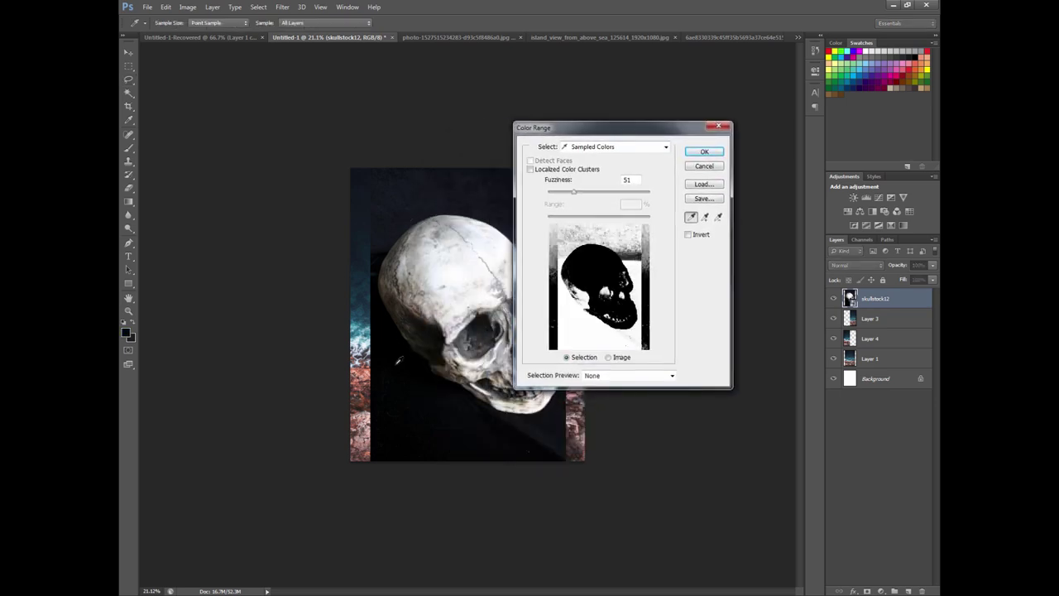
{"action": "left_click", "coordinate": [406, 364]}
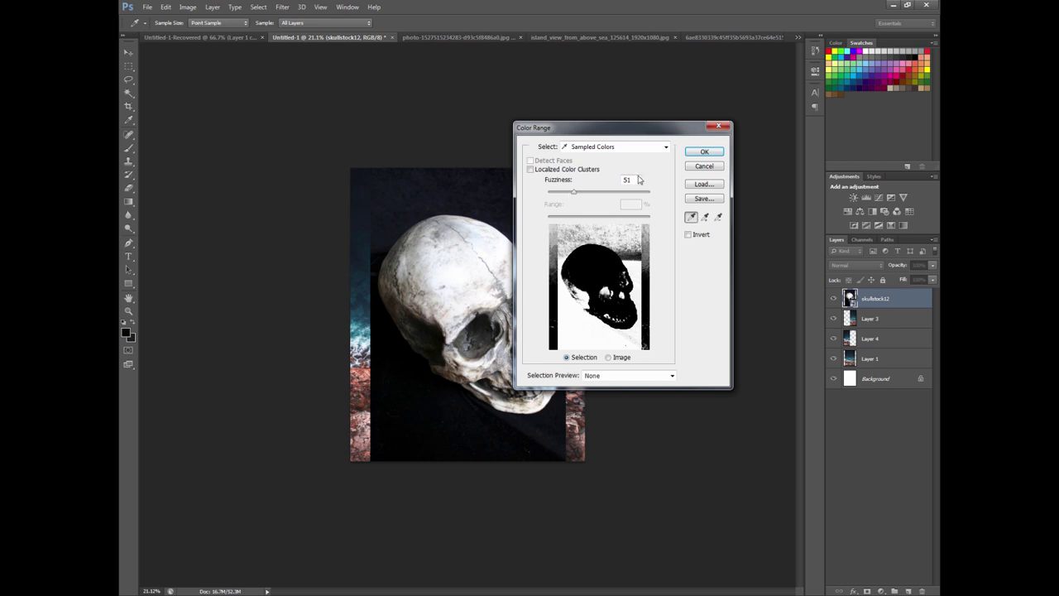
{"action": "left_click", "coordinate": [704, 152]}
- Hide Layer 1 and redo the Color Range selection with lower fuzziness
{"action": "left_click", "coordinate": [834, 358]}
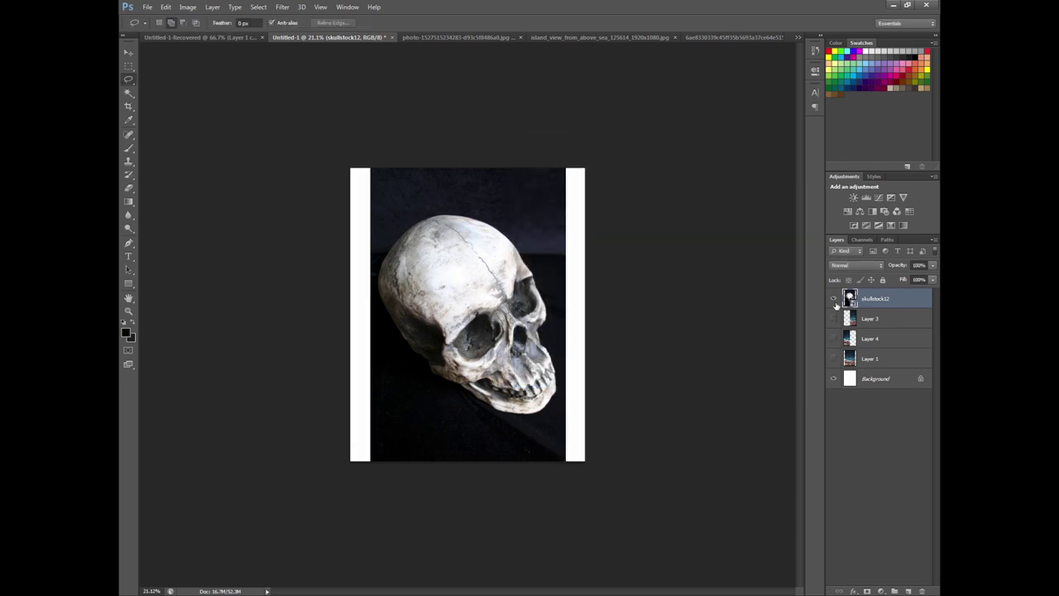
{"action": "right_click", "coordinate": [444, 283]}
{"action": "left_click", "coordinate": [476, 422]}
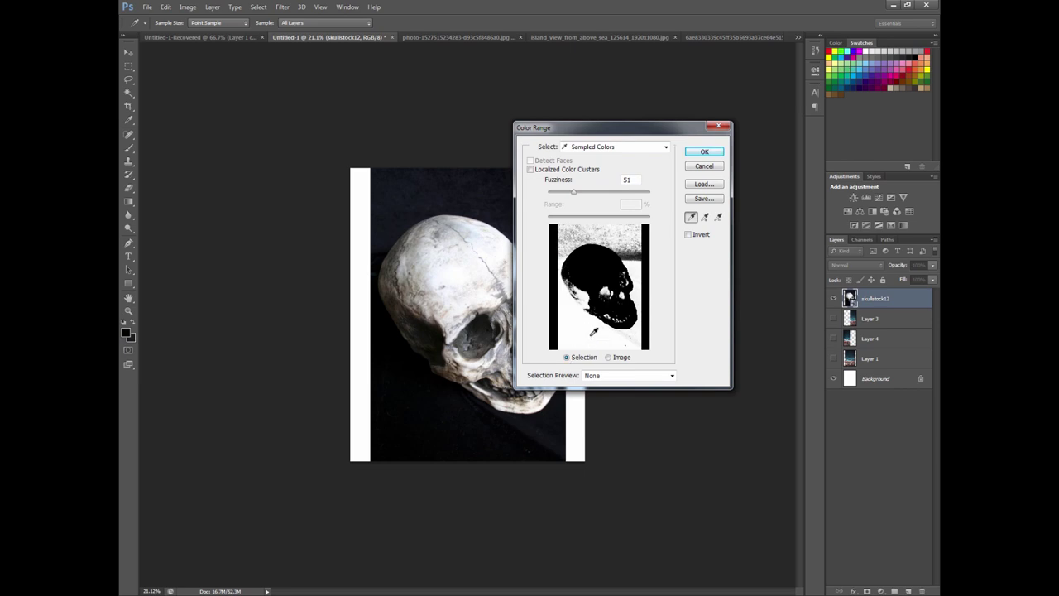
{"action": "left_click_drag", "start_coordinate": [561, 194], "coordinate": [564, 194]}
- Accept the refined Color Range selection and invert it onto the skull
{"action": "left_click", "coordinate": [704, 151]}
{"action": "right_click", "coordinate": [509, 205]}
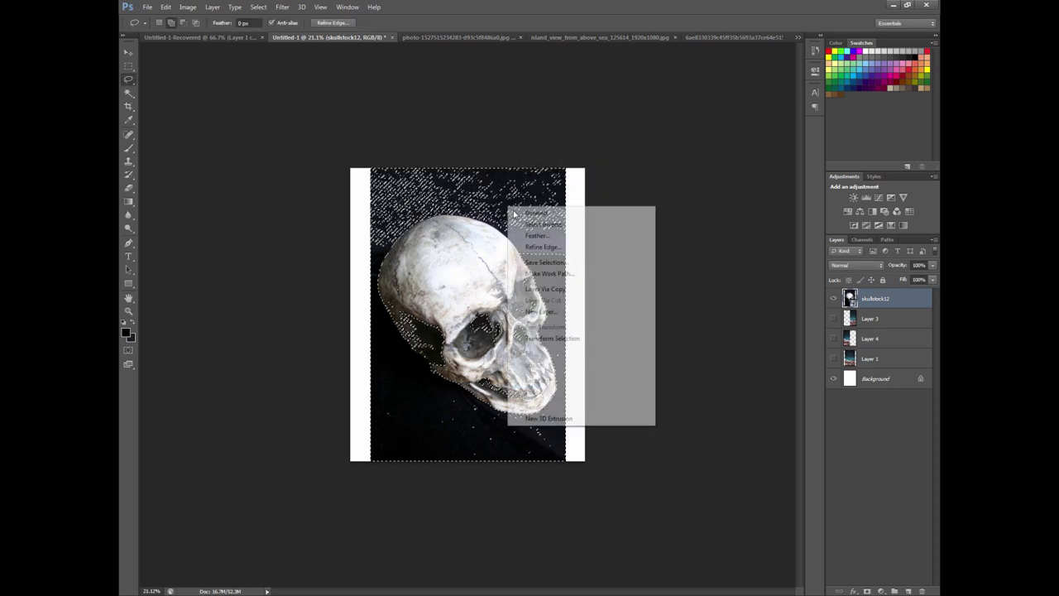
{"action": "left_click", "coordinate": [538, 224]}
{"action": "scroll", "coordinate": [468, 300], "scroll_direction": "up", "scroll_amount": 3}
{"action": "scroll", "coordinate": [469, 300], "scroll_direction": "down", "scroll_amount": 1}
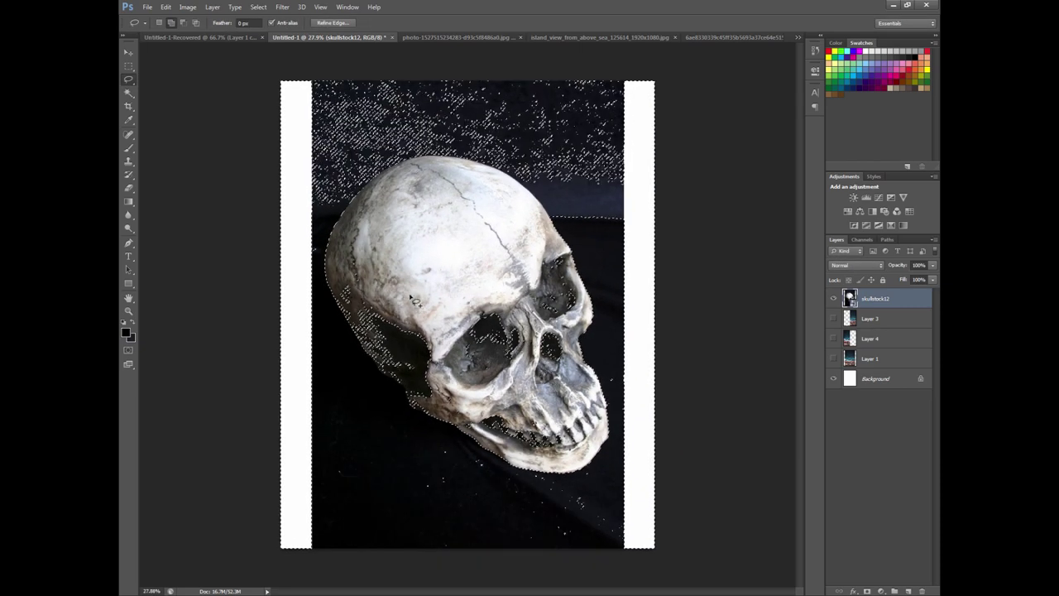
{"action": "scroll", "coordinate": [468, 300], "scroll_direction": "down", "scroll_amount": 2}
{"action": "scroll", "coordinate": [468, 300], "scroll_direction": "up", "scroll_amount": 4}
{"action": "scroll", "coordinate": [370, 168], "scroll_direction": "down", "scroll_amount": 2}
- Subtract the speckled top background from the selection using Quick Selection
{"action": "left_click", "coordinate": [129, 92]}
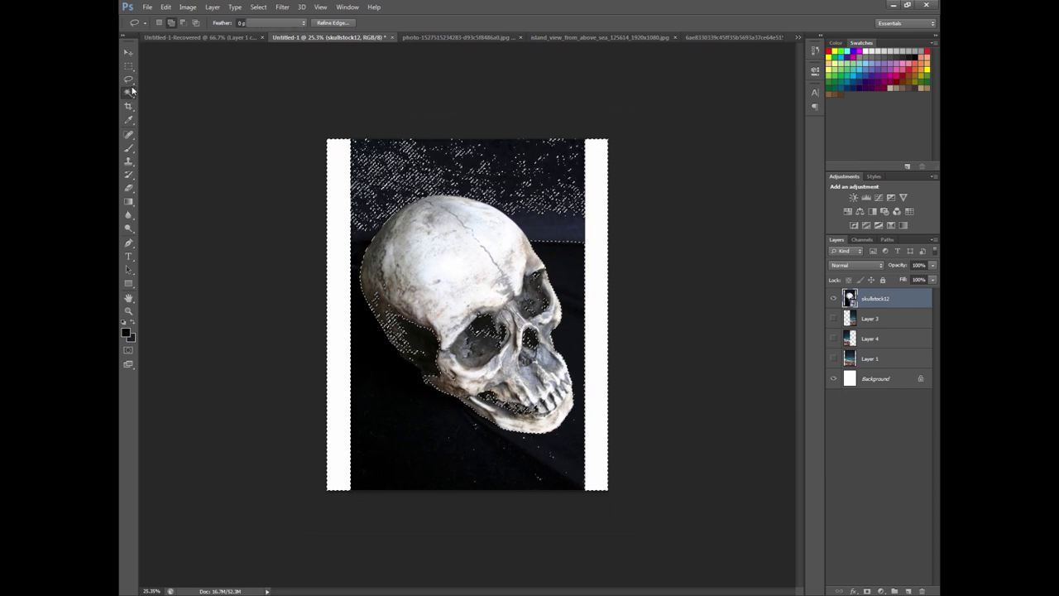
{"action": "left_click_drag", "start_coordinate": [361, 157], "coordinate": [503, 162]}
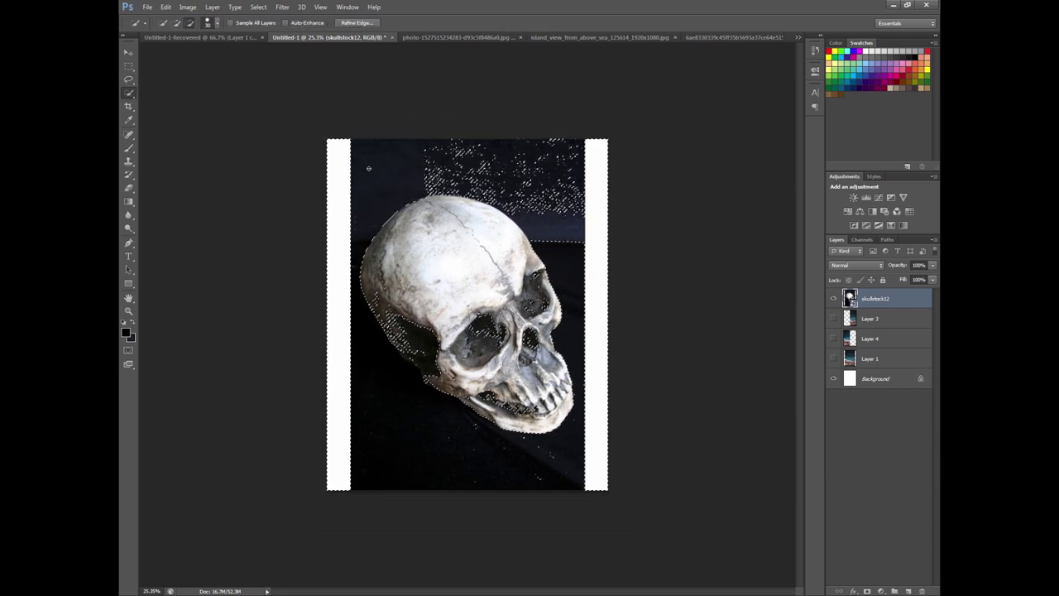
{"action": "scroll", "coordinate": [472, 165], "scroll_direction": "up", "scroll_amount": 2}
{"action": "scroll", "coordinate": [472, 166], "scroll_direction": "up", "scroll_amount": 1}
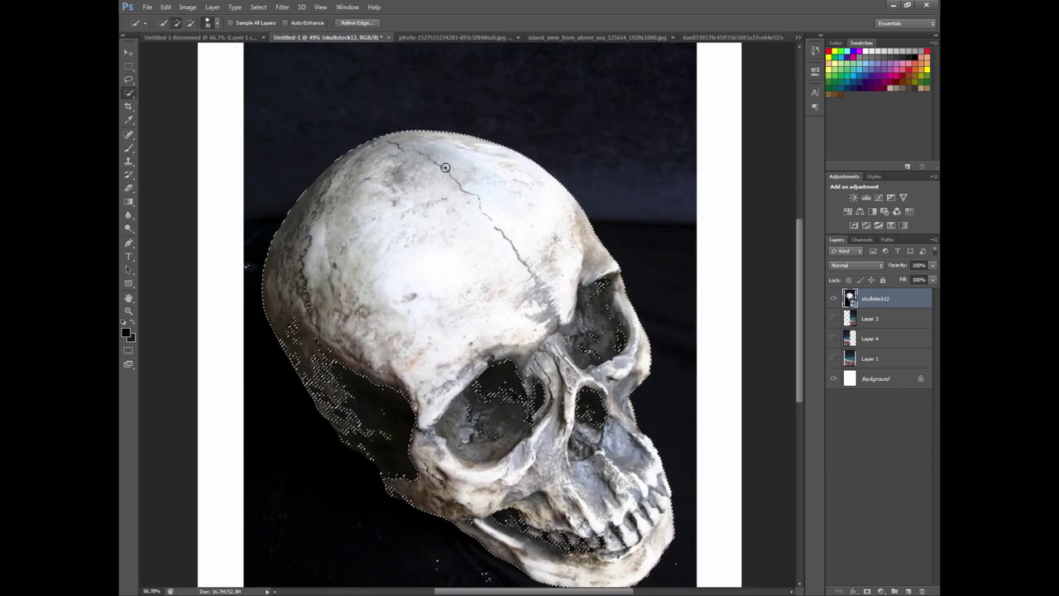
{"action": "scroll", "coordinate": [472, 165], "scroll_direction": "down", "scroll_amount": 2}
{"action": "scroll", "coordinate": [471, 166], "scroll_direction": "up", "scroll_amount": 1}
{"action": "scroll", "coordinate": [312, 249], "scroll_direction": "up", "scroll_amount": 2}
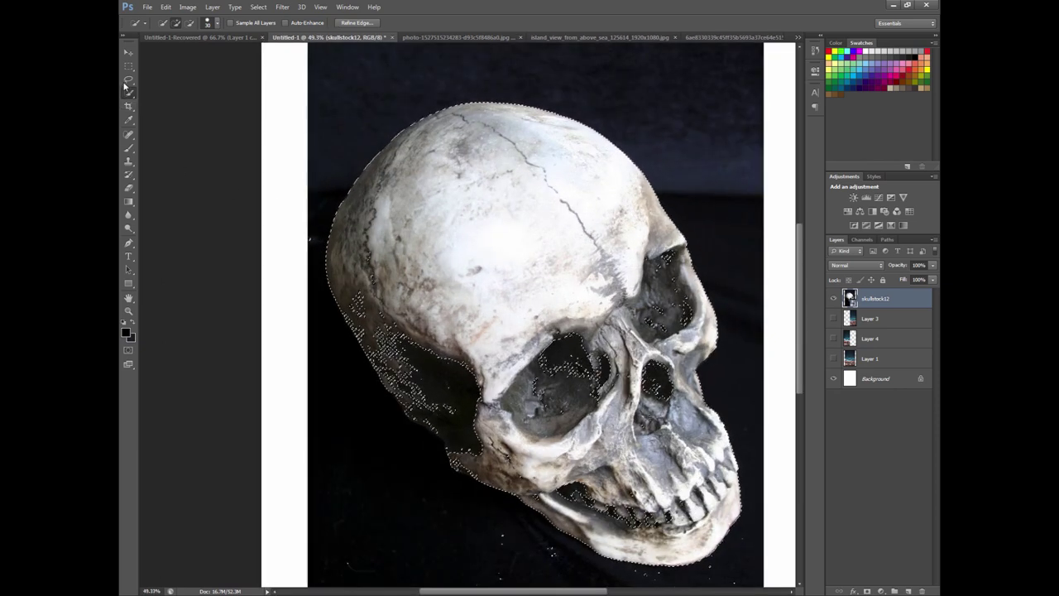
{"action": "key", "text": "l"}
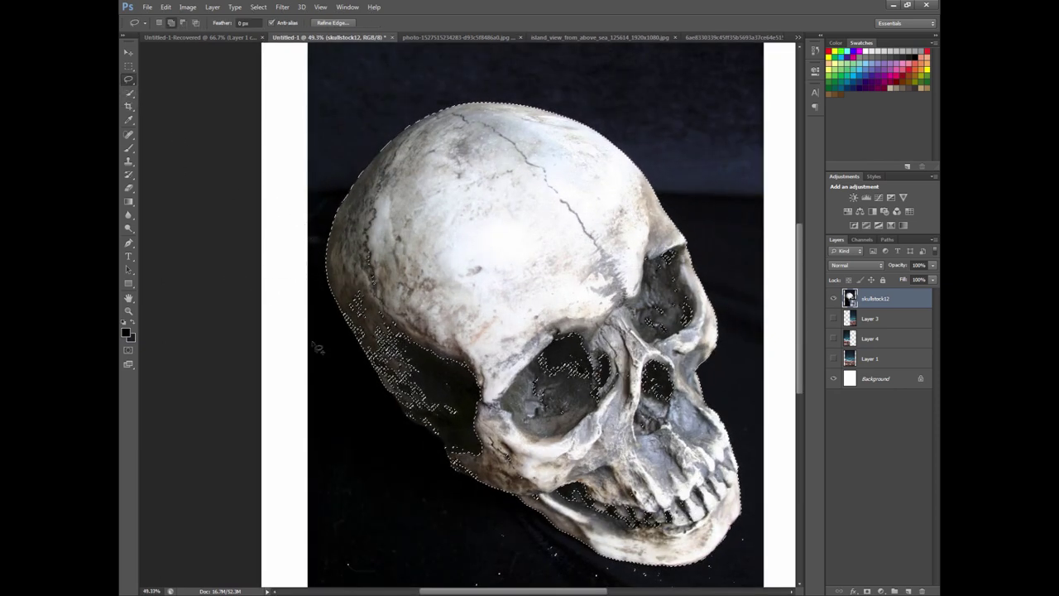
{"action": "scroll", "coordinate": [347, 402], "scroll_direction": "down", "scroll_amount": 3}
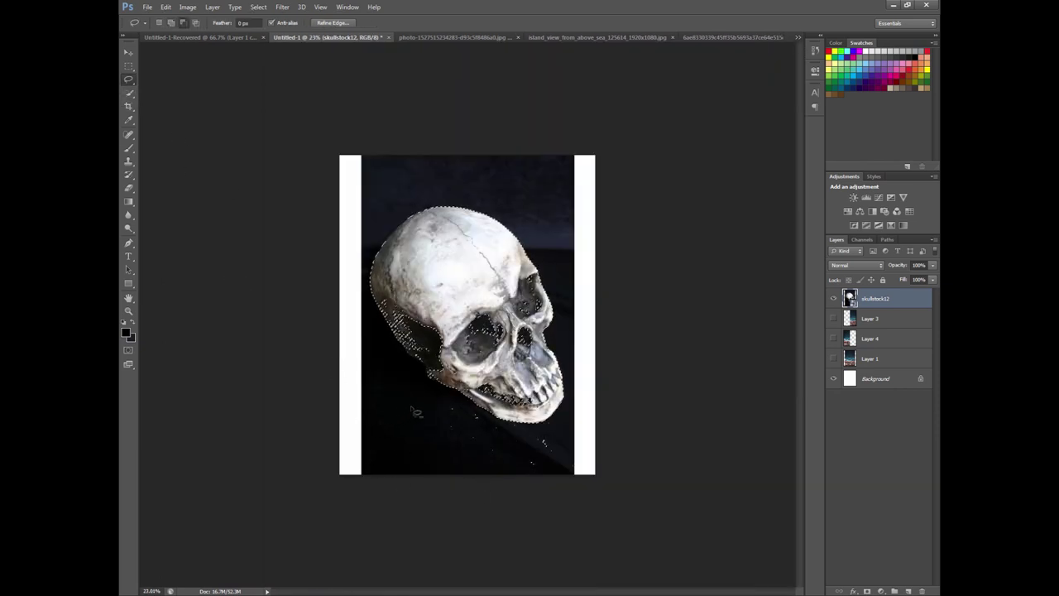
{"action": "scroll", "coordinate": [550, 456], "scroll_direction": "up", "scroll_amount": 2}
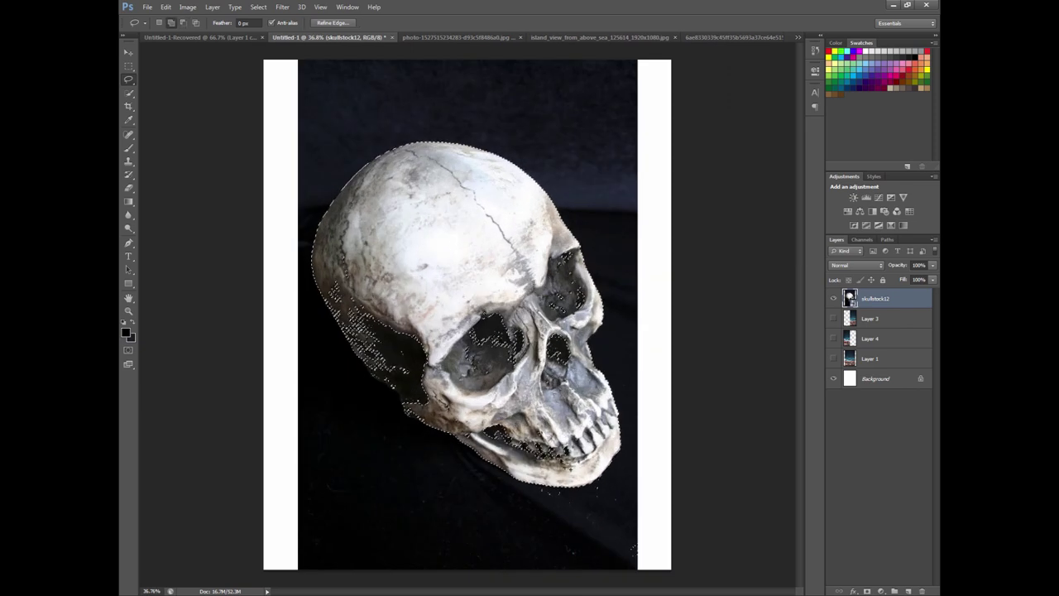
- Lasso-trim stray selection near the lower right, the teeth, and the left eye socket
{"action": "left_click_drag", "start_coordinate": [622, 488], "coordinate": [604, 568]}
{"action": "scroll", "coordinate": [571, 463], "scroll_direction": "up", "scroll_amount": 1}
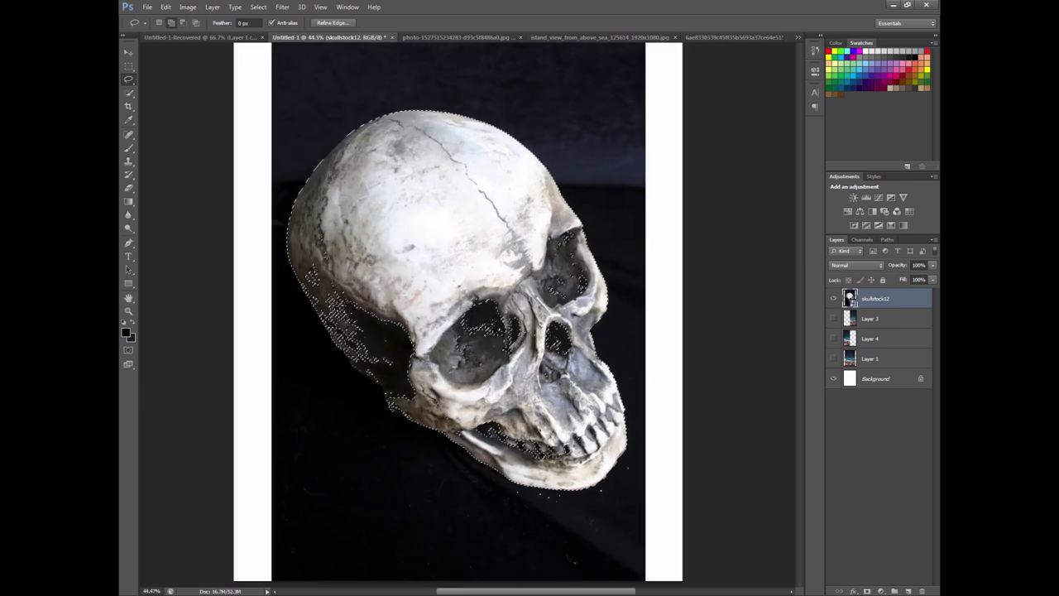
{"action": "scroll", "coordinate": [463, 414], "scroll_direction": "up", "scroll_amount": 2}
{"action": "left_click_drag", "start_coordinate": [470, 391], "coordinate": [424, 398]}
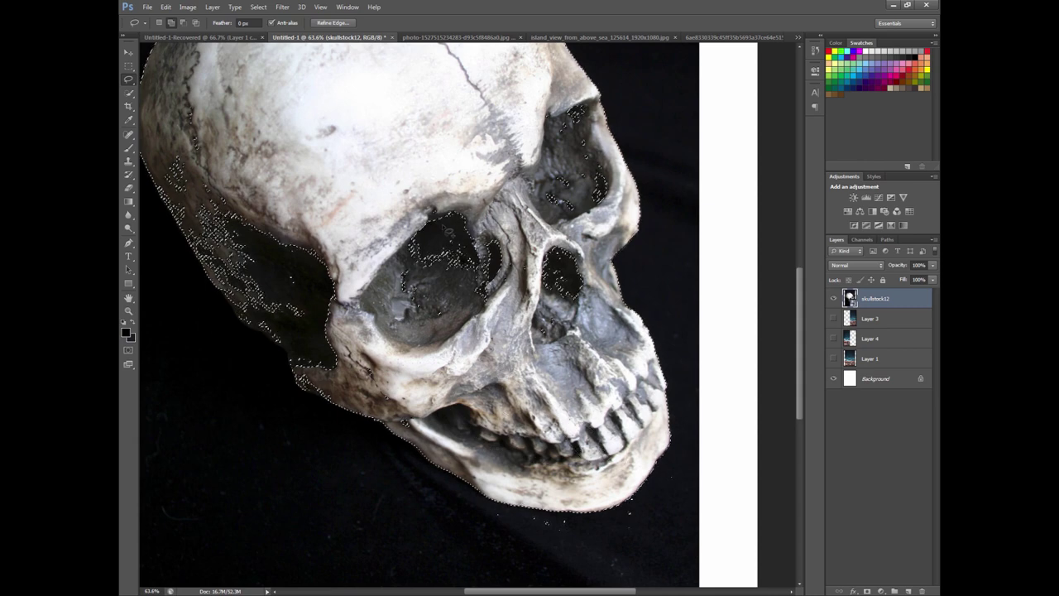
{"action": "left_click_drag", "start_coordinate": [499, 376], "coordinate": [422, 203]}
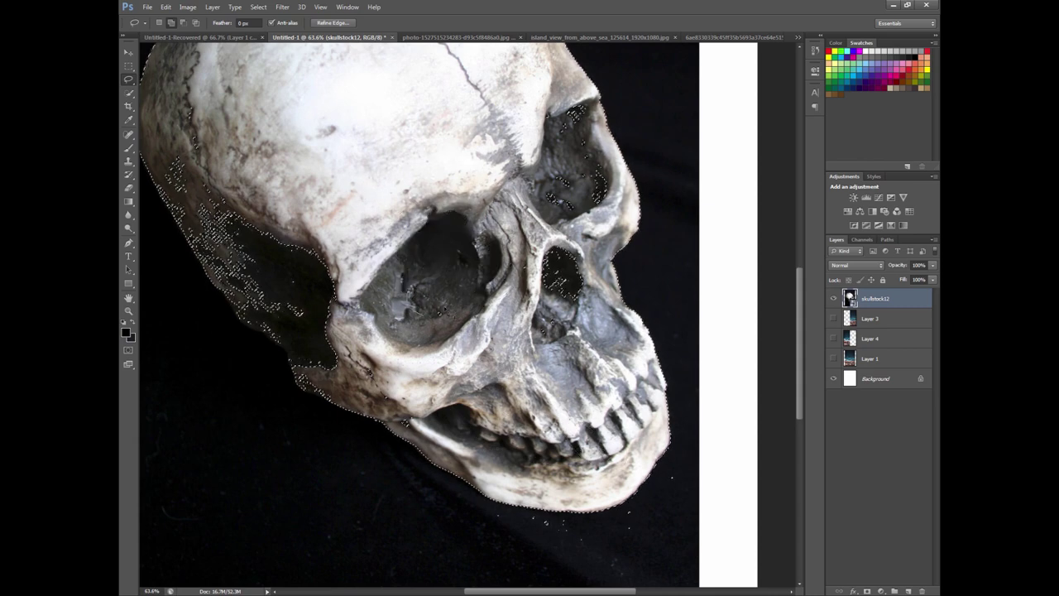
{"action": "scroll", "coordinate": [537, 431], "scroll_direction": "down", "scroll_amount": 3}
{"action": "scroll", "coordinate": [326, 243], "scroll_direction": "up", "scroll_amount": 3}
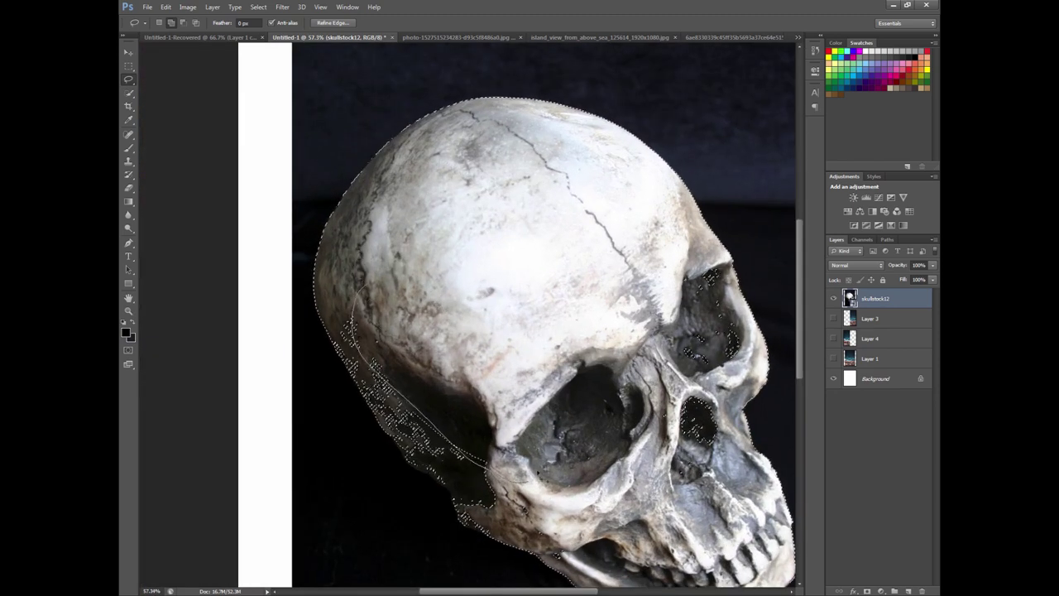
{"action": "scroll", "coordinate": [509, 427], "scroll_direction": "down", "scroll_amount": 1}
{"action": "scroll", "coordinate": [565, 406], "scroll_direction": "down", "scroll_amount": 2}
{"action": "scroll", "coordinate": [547, 319], "scroll_direction": "up", "scroll_amount": 3}
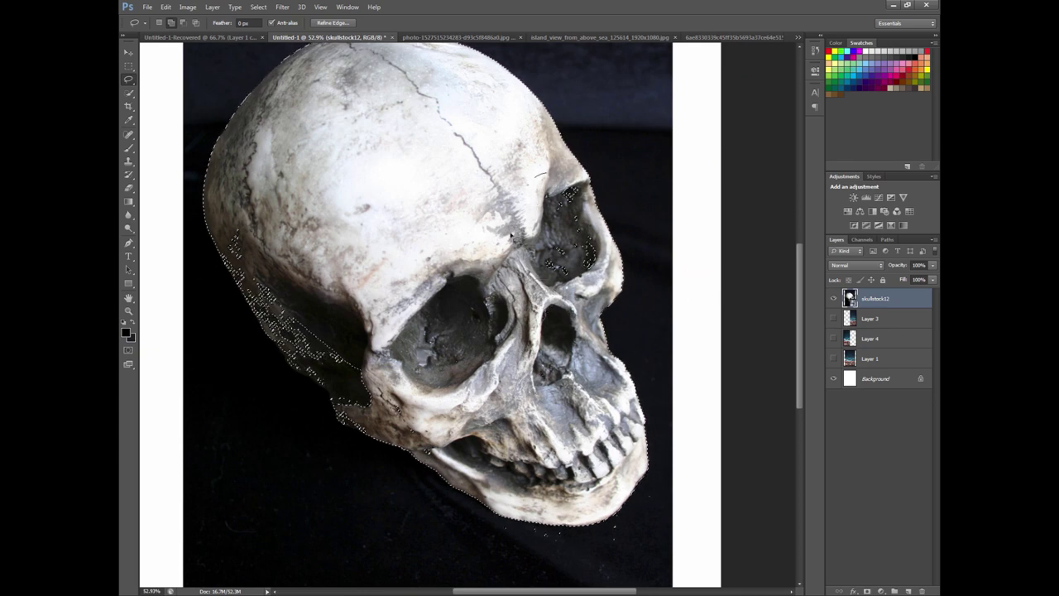
{"action": "left_click_drag", "start_coordinate": [591, 210], "coordinate": [572, 190]}
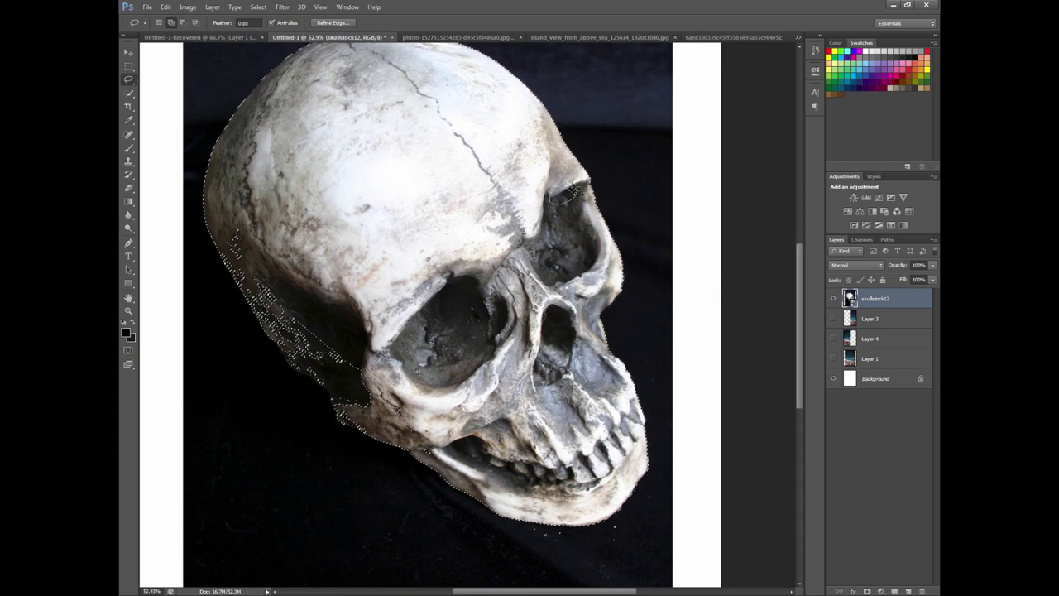
{"action": "scroll", "coordinate": [467, 315], "scroll_direction": "down", "scroll_amount": 3}
{"action": "scroll", "coordinate": [467, 315], "scroll_direction": "up", "scroll_amount": 4}
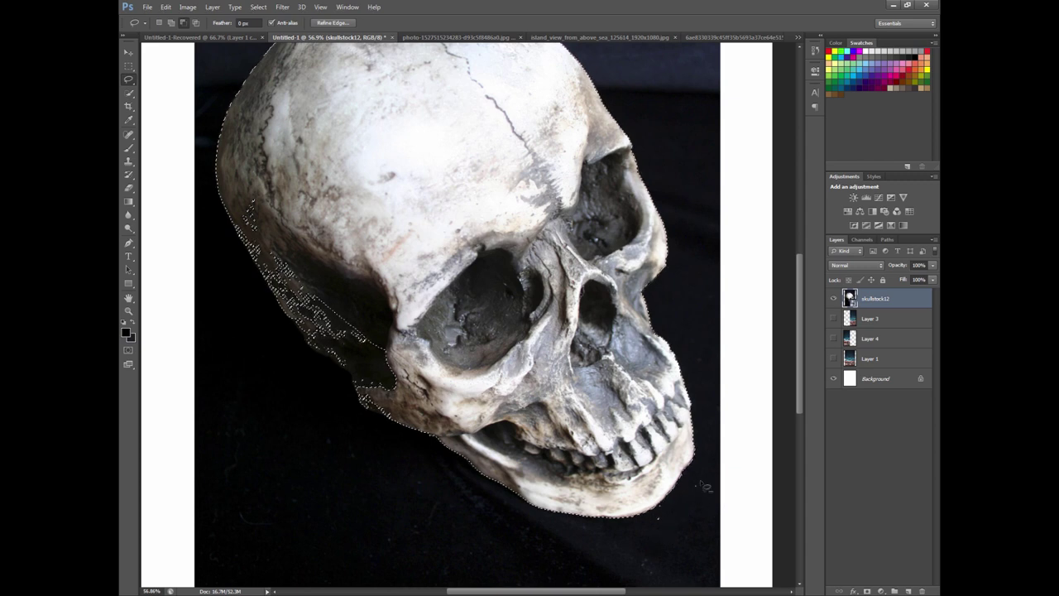
- Smooth the selection along the skull's left edge, upper left and jaw, removing jagged fringes
{"action": "left_click_drag", "start_coordinate": [654, 543], "coordinate": [702, 482]}
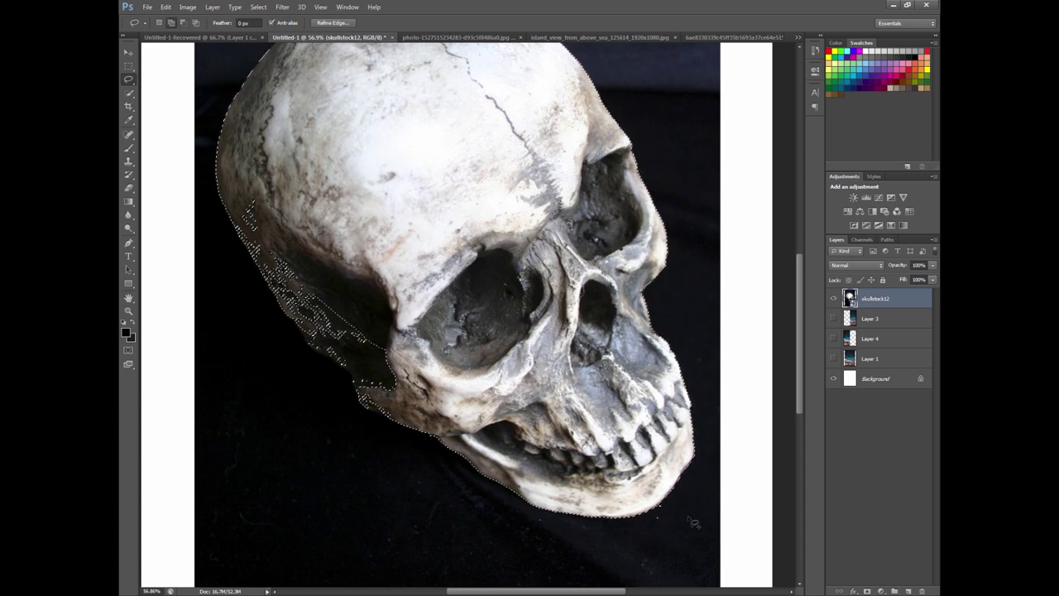
{"action": "left_click_drag", "start_coordinate": [245, 192], "coordinate": [317, 304]}
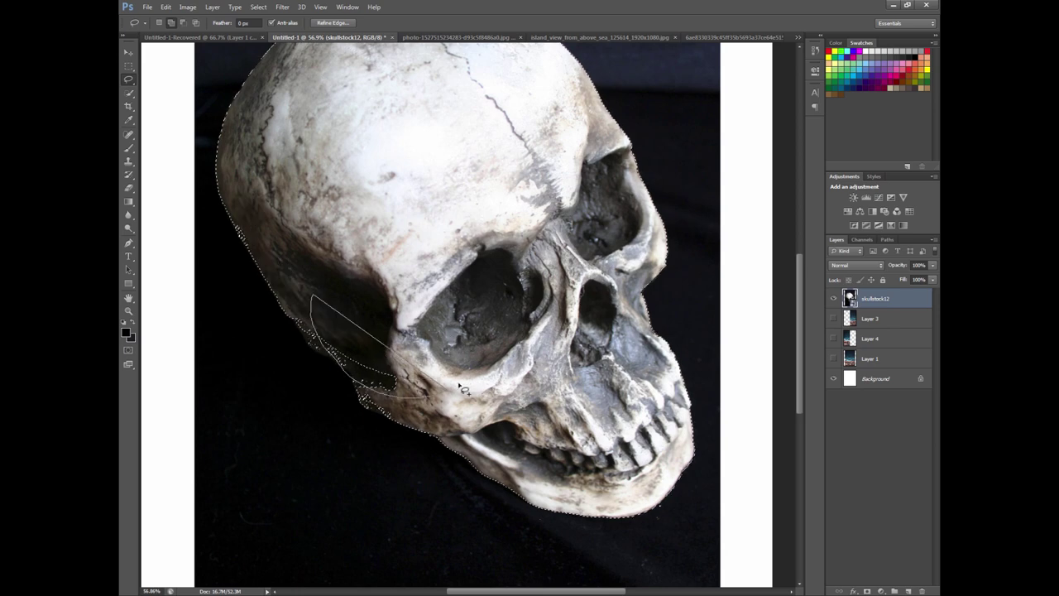
{"action": "scroll", "coordinate": [331, 347], "scroll_direction": "up", "scroll_amount": 3}
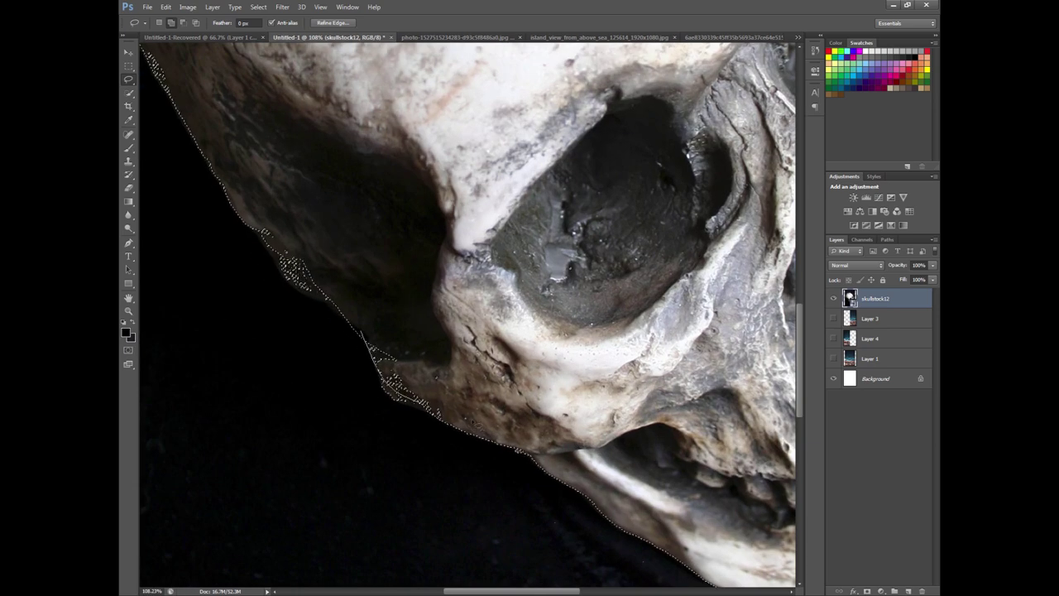
{"action": "left_click_drag", "start_coordinate": [360, 331], "coordinate": [293, 265]}
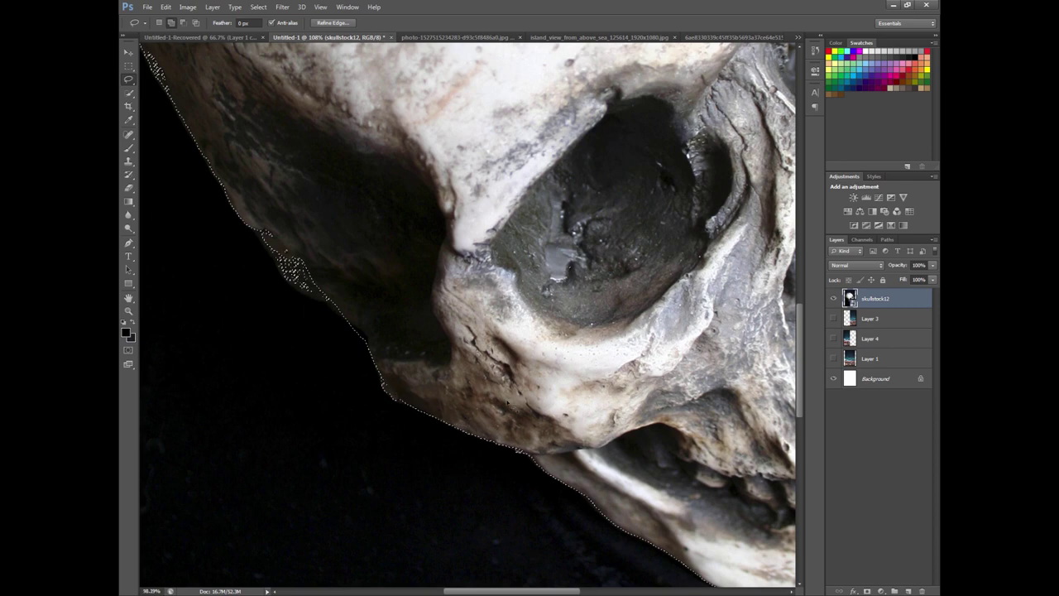
{"action": "scroll", "coordinate": [348, 281], "scroll_direction": "down", "scroll_amount": 5}
{"action": "scroll", "coordinate": [348, 281], "scroll_direction": "up", "scroll_amount": 5}
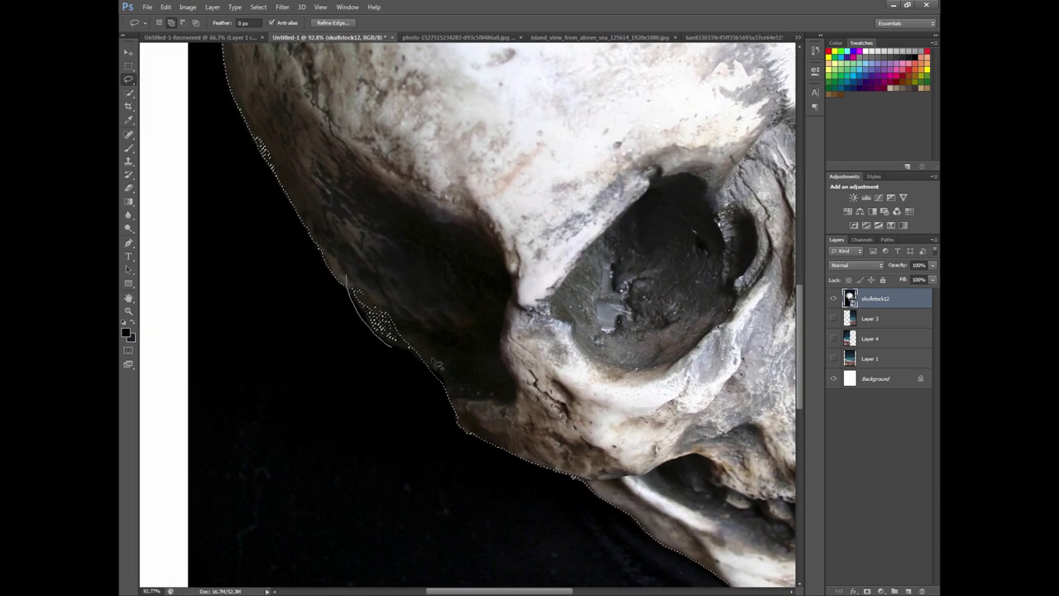
{"action": "scroll", "coordinate": [436, 364], "scroll_direction": "down", "scroll_amount": 4}
{"action": "scroll", "coordinate": [364, 249], "scroll_direction": "up", "scroll_amount": 5}
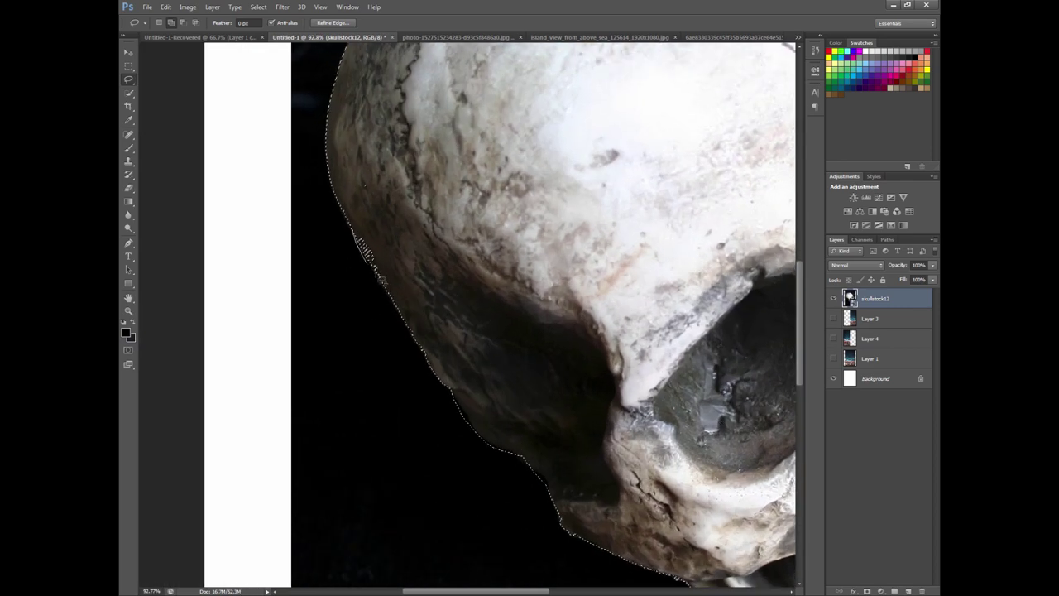
{"action": "left_click_drag", "start_coordinate": [383, 279], "coordinate": [418, 229]}
{"action": "scroll", "coordinate": [451, 197], "scroll_direction": "down", "scroll_amount": 3}
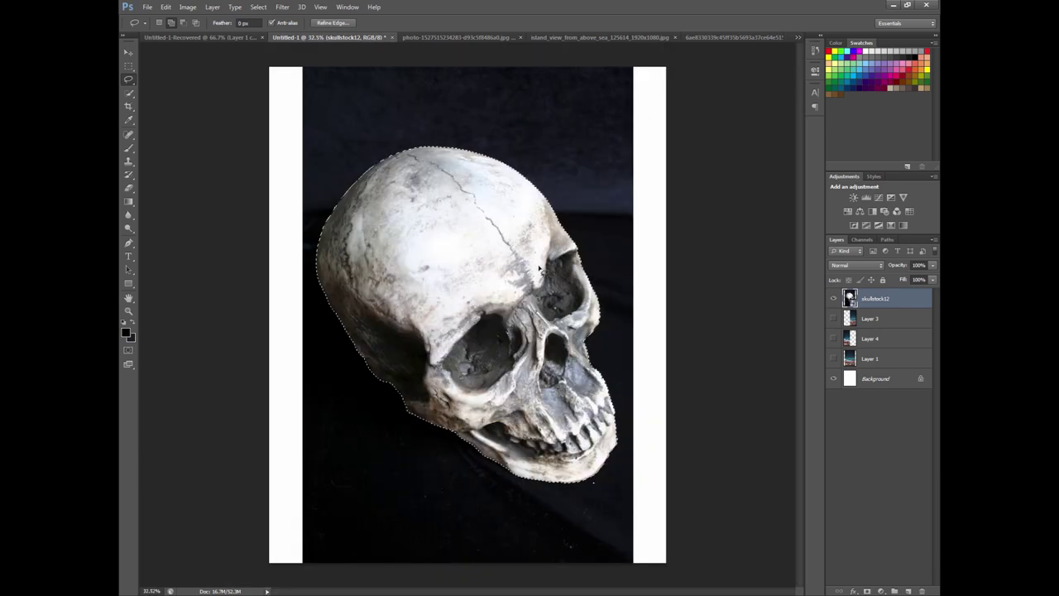
{"action": "scroll", "coordinate": [451, 197], "scroll_direction": "down", "scroll_amount": 1}
{"action": "scroll", "coordinate": [582, 322], "scroll_direction": "up", "scroll_amount": 2}
{"action": "scroll", "coordinate": [582, 323], "scroll_direction": "up", "scroll_amount": 1}
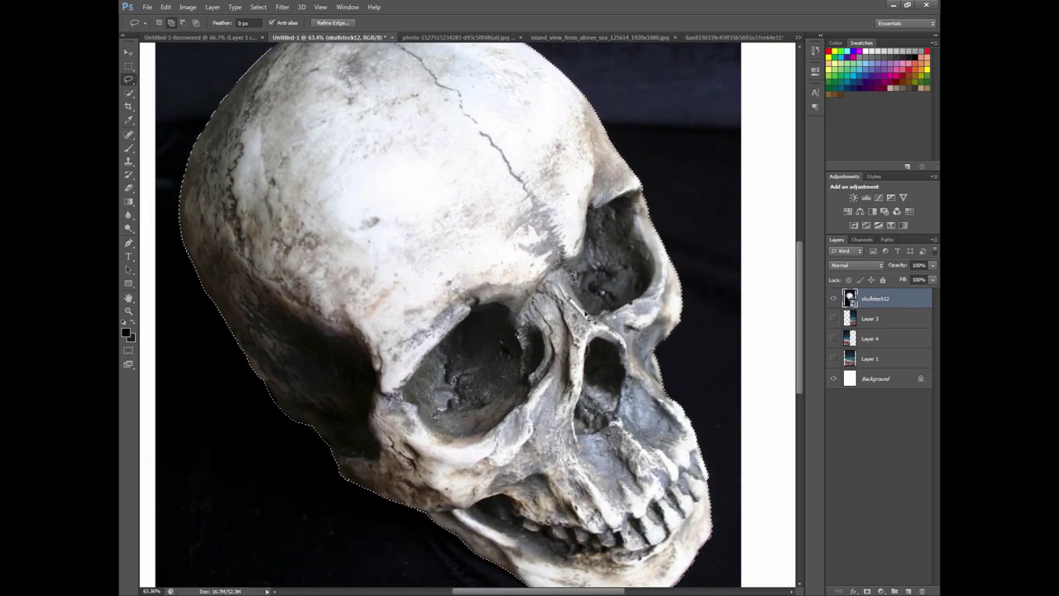
{"action": "scroll", "coordinate": [538, 331], "scroll_direction": "down", "scroll_amount": 2}
{"action": "scroll", "coordinate": [480, 350], "scroll_direction": "up", "scroll_amount": 1}
{"action": "scroll", "coordinate": [542, 405], "scroll_direction": "down", "scroll_amount": 2}
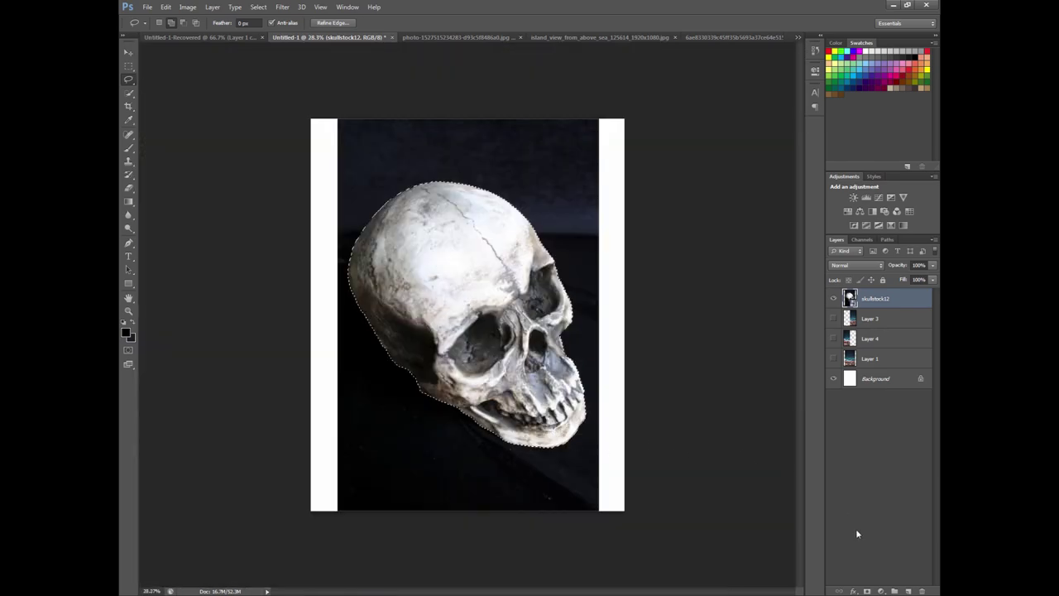
- Add a layer mask from the selection to hide the skull's dark backdrop
{"action": "left_click", "coordinate": [866, 591]}
{"action": "scroll", "coordinate": [530, 355], "scroll_direction": "down", "scroll_amount": 1}
{"action": "scroll", "coordinate": [530, 348], "scroll_direction": "up", "scroll_amount": 2}
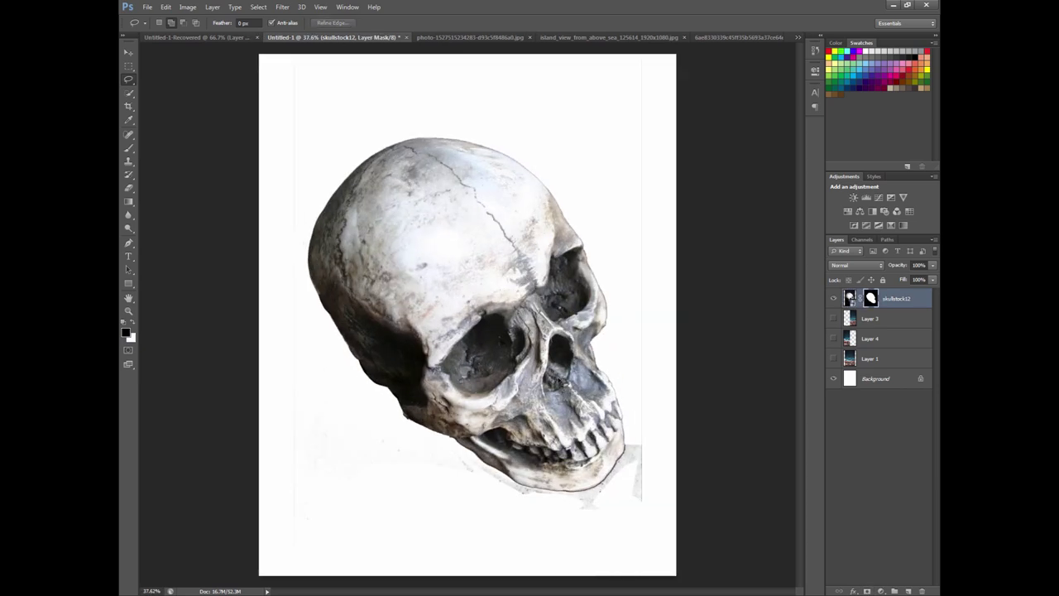
{"action": "scroll", "coordinate": [459, 277], "scroll_direction": "down", "scroll_amount": 2}
- Apply a high-contrast Levels adjustment to the skull mask to tighten its edges
{"action": "left_click", "coordinate": [128, 150]}
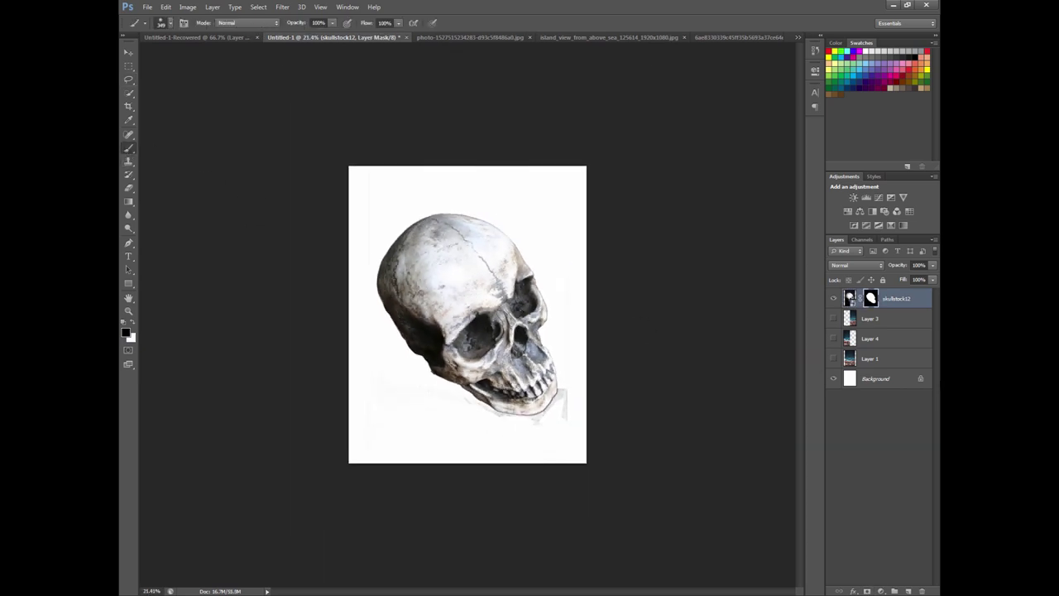
{"action": "scroll", "coordinate": [593, 448], "scroll_direction": "up", "scroll_amount": 2}
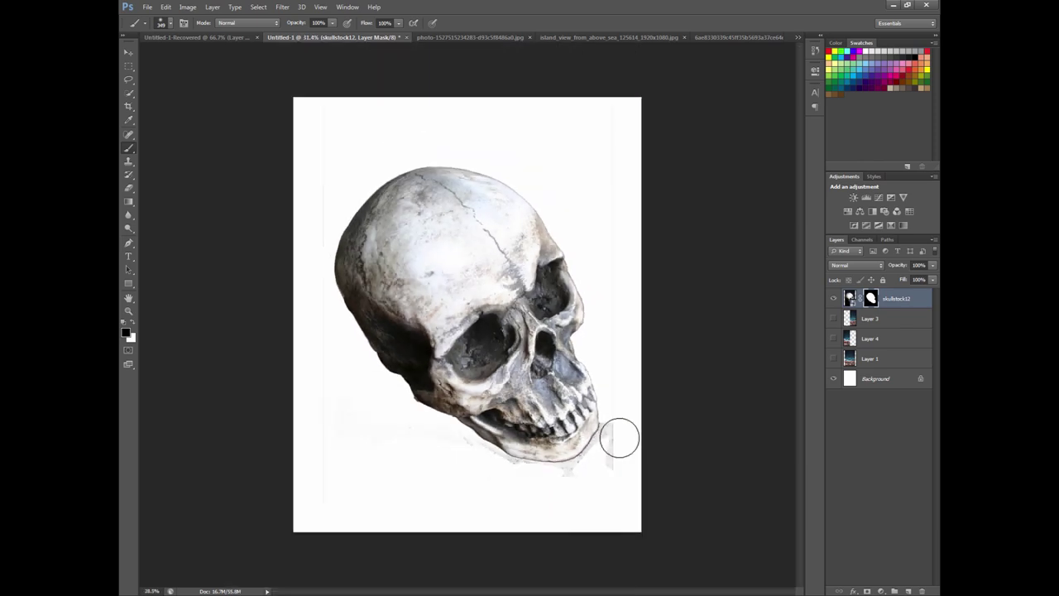
{"action": "scroll", "coordinate": [612, 430], "scroll_direction": "down", "scroll_amount": 1}
{"action": "key", "text": "ctrl+l"}
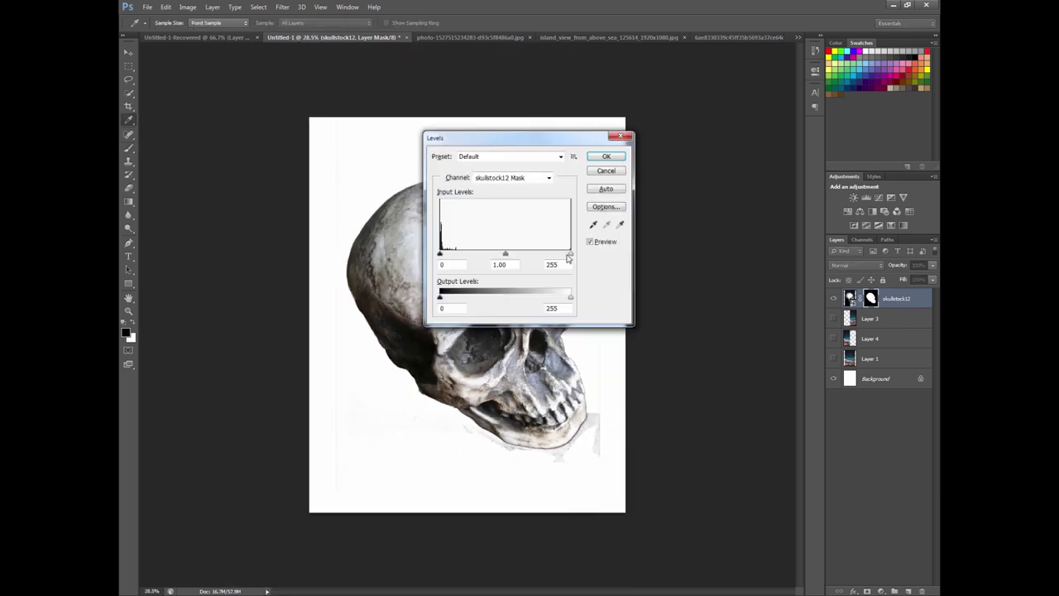
{"action": "left_click_drag", "start_coordinate": [440, 254], "coordinate": [466, 256]}
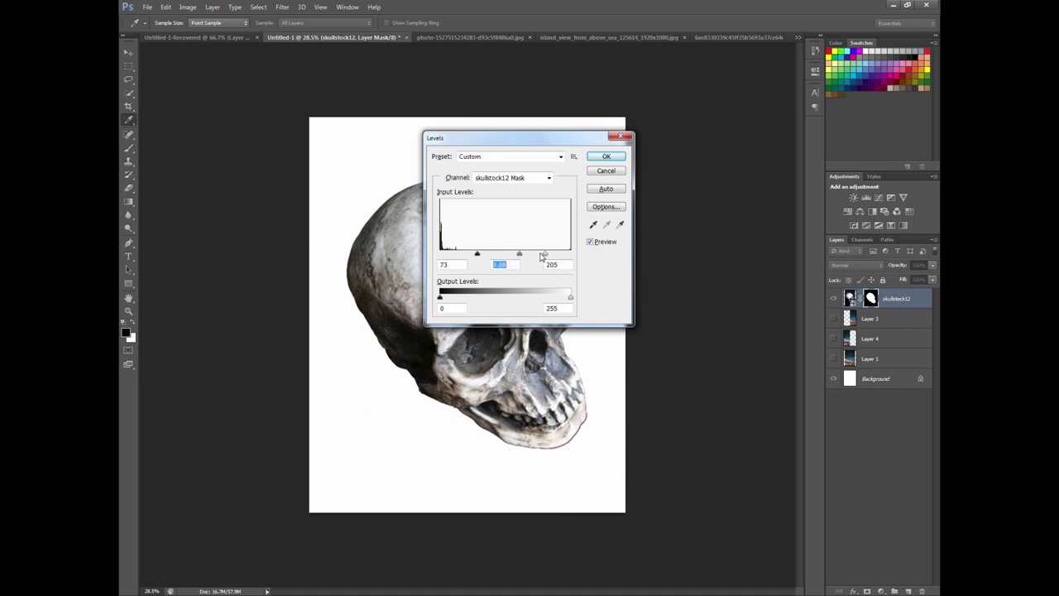
{"action": "left_click", "coordinate": [605, 157]}
- Clean up the mask edges around the jaw with a soft brush
{"action": "key", "text": "b"}
{"action": "scroll", "coordinate": [579, 307], "scroll_direction": "up", "scroll_amount": 3}
{"action": "scroll", "coordinate": [654, 486], "scroll_direction": "down", "scroll_amount": 3}
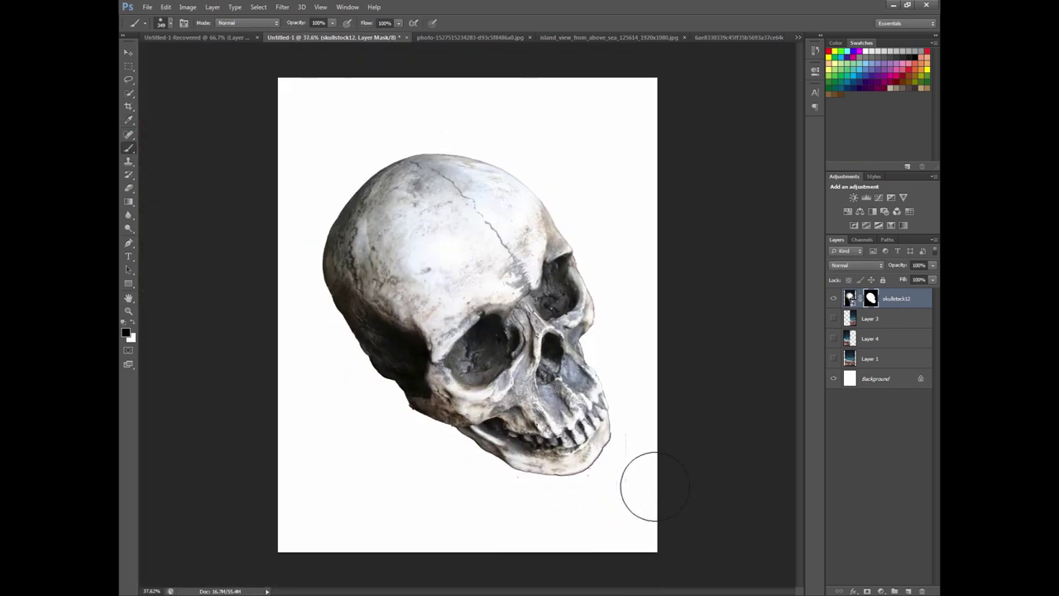
{"action": "scroll", "coordinate": [654, 486], "scroll_direction": "up", "scroll_amount": 3}
{"action": "right_click", "coordinate": [658, 460]}
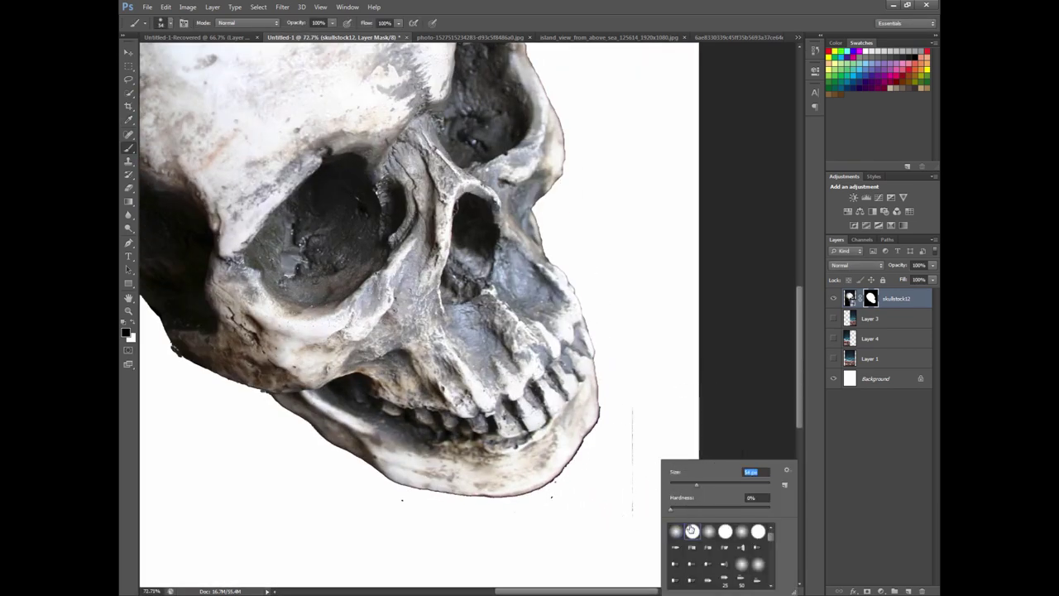
{"action": "left_click", "coordinate": [646, 422]}
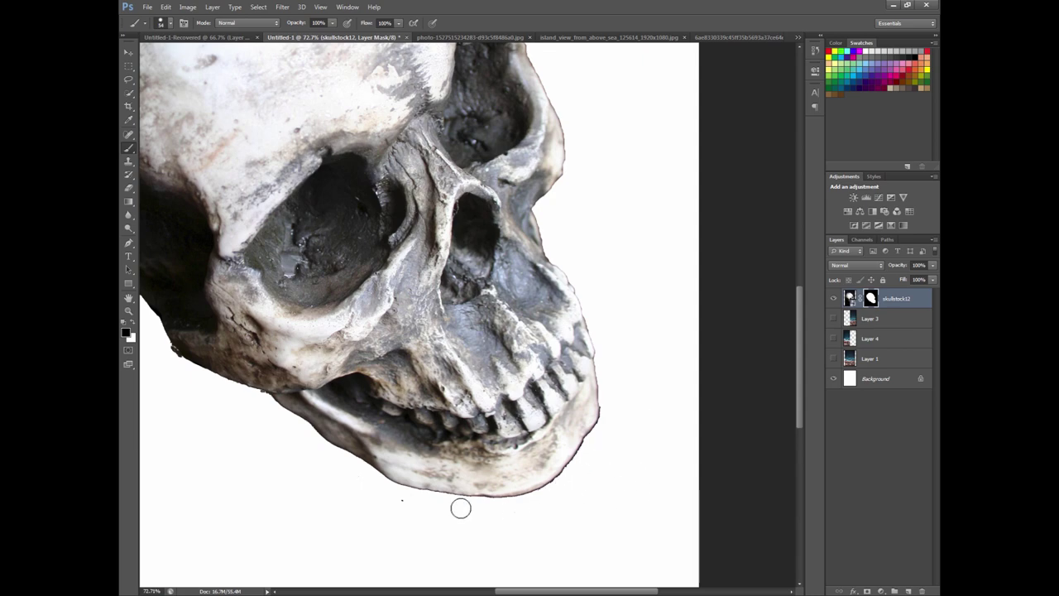
{"action": "scroll", "coordinate": [460, 483], "scroll_direction": "down", "scroll_amount": 3}
{"action": "scroll", "coordinate": [638, 442], "scroll_direction": "up", "scroll_amount": 3}
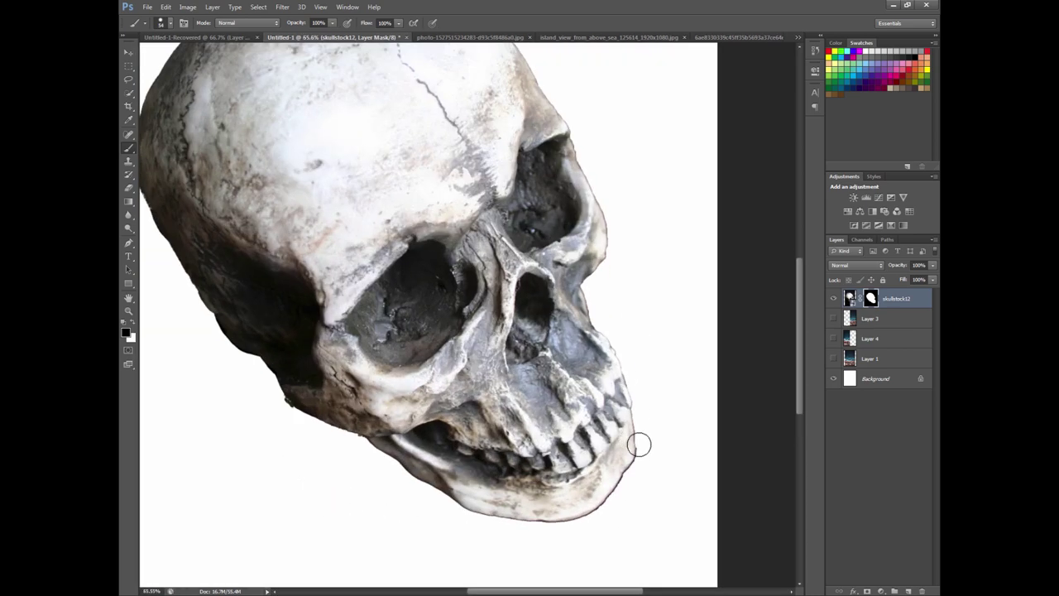
{"action": "scroll", "coordinate": [649, 446], "scroll_direction": "up", "scroll_amount": 2}
{"action": "scroll", "coordinate": [650, 468], "scroll_direction": "down", "scroll_amount": 3}
{"action": "scroll", "coordinate": [657, 480], "scroll_direction": "down", "scroll_amount": 2}
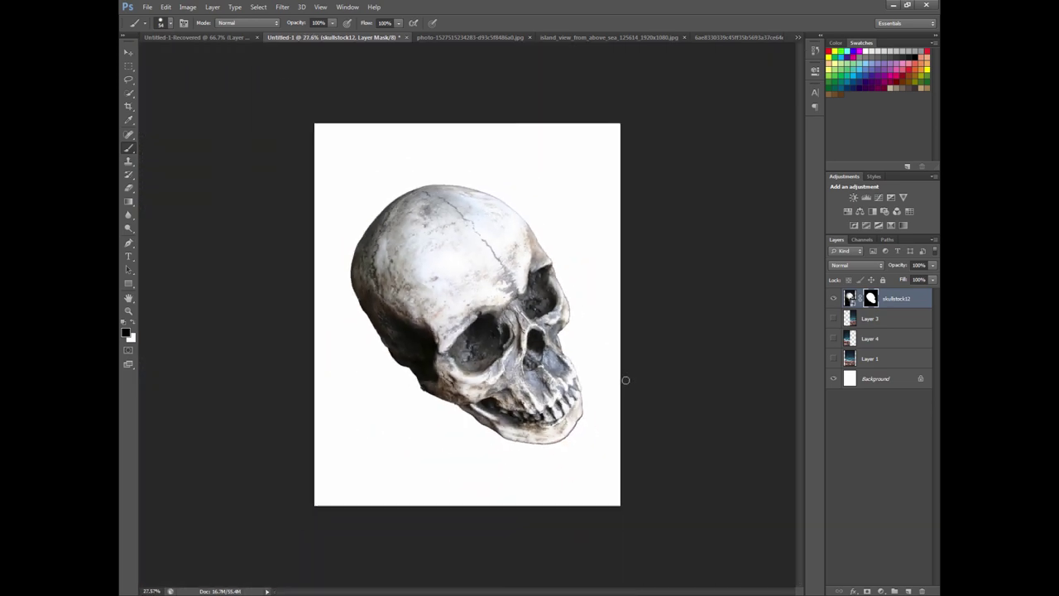
{"action": "scroll", "coordinate": [623, 379], "scroll_direction": "down", "scroll_amount": 1}
{"action": "scroll", "coordinate": [624, 378], "scroll_direction": "up", "scroll_amount": 1}
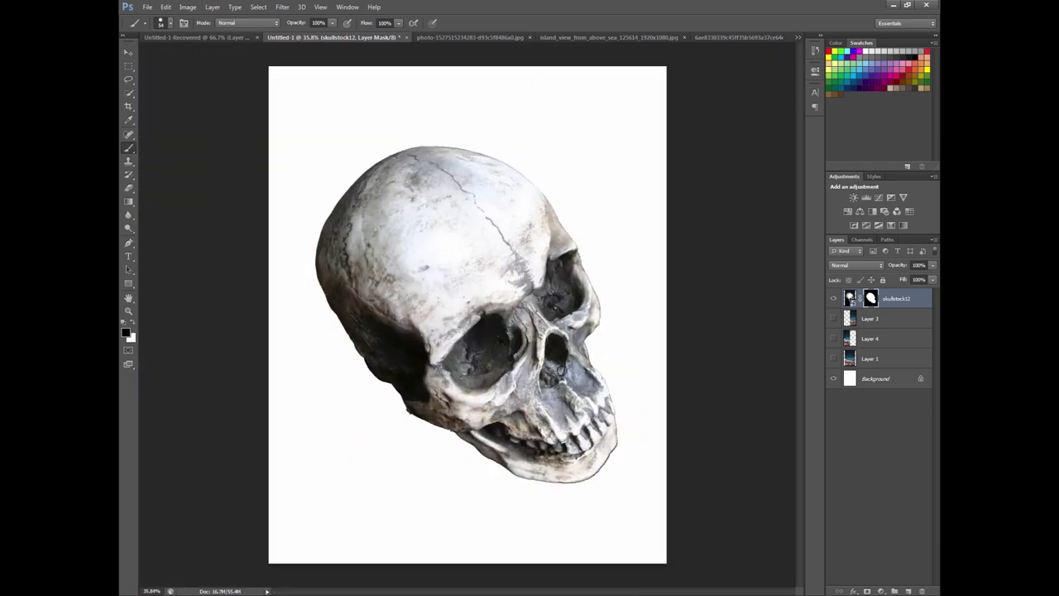
- Show the sea-and-rocks layer and move the skull image up toward the top of the canvas
{"action": "left_click", "coordinate": [833, 358]}
{"action": "left_click", "coordinate": [128, 50]}
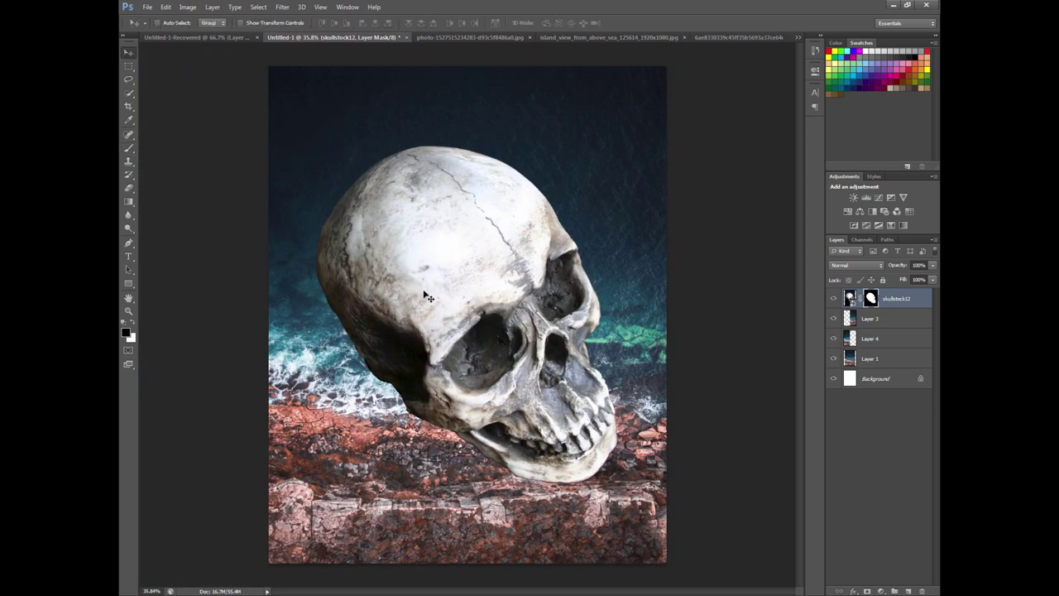
{"action": "left_click", "coordinate": [908, 300]}
{"action": "mouse_move", "coordinate": [579, 326]}
{"action": "left_mouse_down"}
{"action": "mouse_move", "coordinate": [575, 168]}
{"action": "mouse_move", "coordinate": [589, 205]}
{"action": "left_mouse_up"}
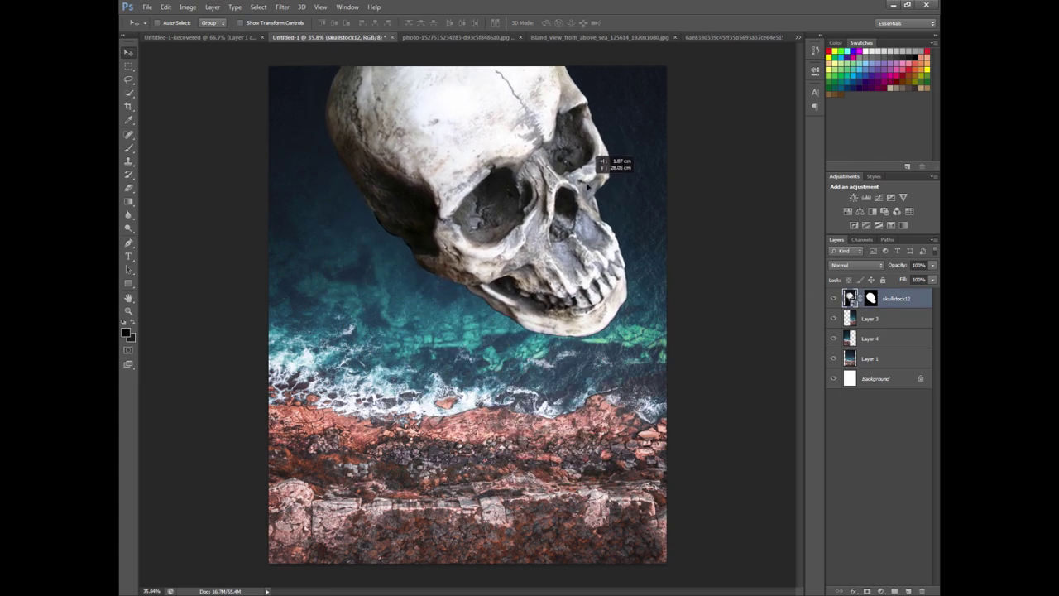
{"action": "scroll", "coordinate": [589, 211], "scroll_direction": "down", "scroll_amount": 2}
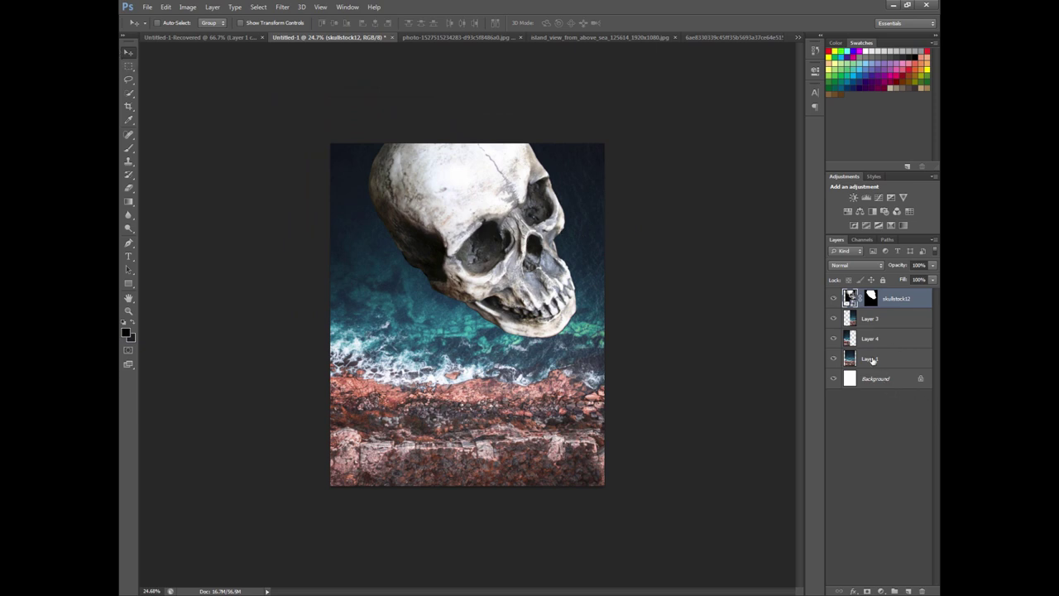
- Duplicate the skull layer and start a free transform on the copy
{"action": "key", "text": "ctrl+j"}
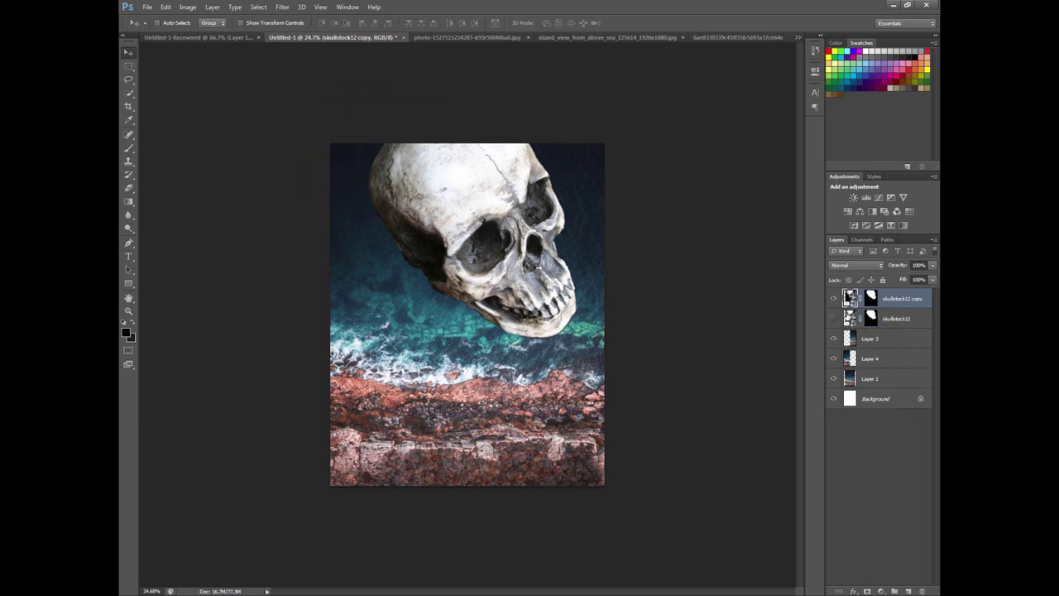
{"action": "right_click", "coordinate": [442, 224]}
{"action": "left_click", "coordinate": [128, 64]}
{"action": "right_click", "coordinate": [500, 215]}
{"action": "left_click", "coordinate": [538, 338]}
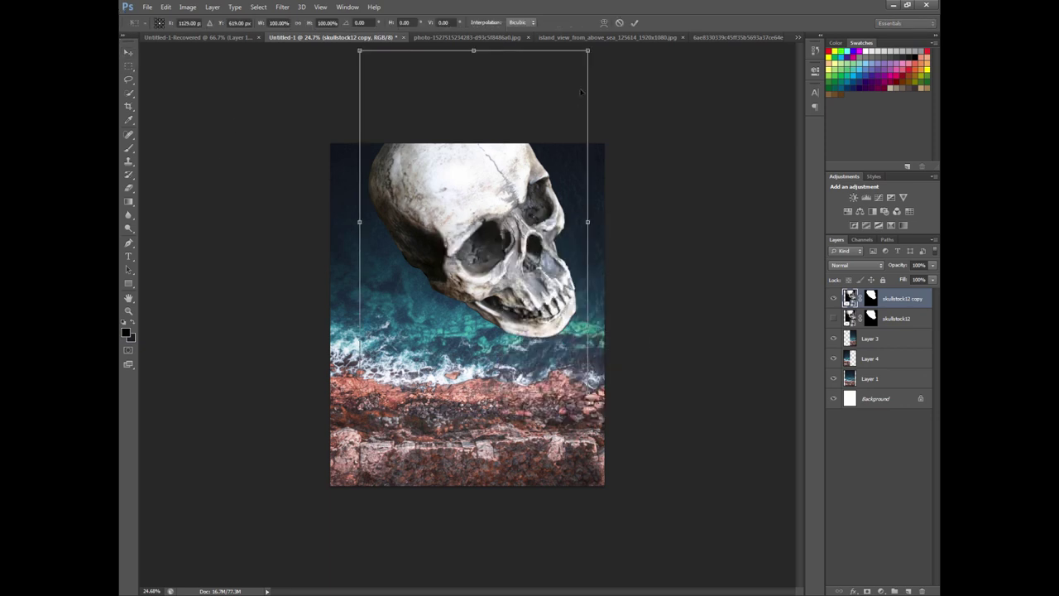
- Scale the skull copy to about 89% and try several rotations and a vertical flip
{"action": "left_click_drag", "start_coordinate": [587, 51], "coordinate": [579, 69]}
{"action": "left_click_drag", "start_coordinate": [656, 181], "coordinate": [641, 127]}
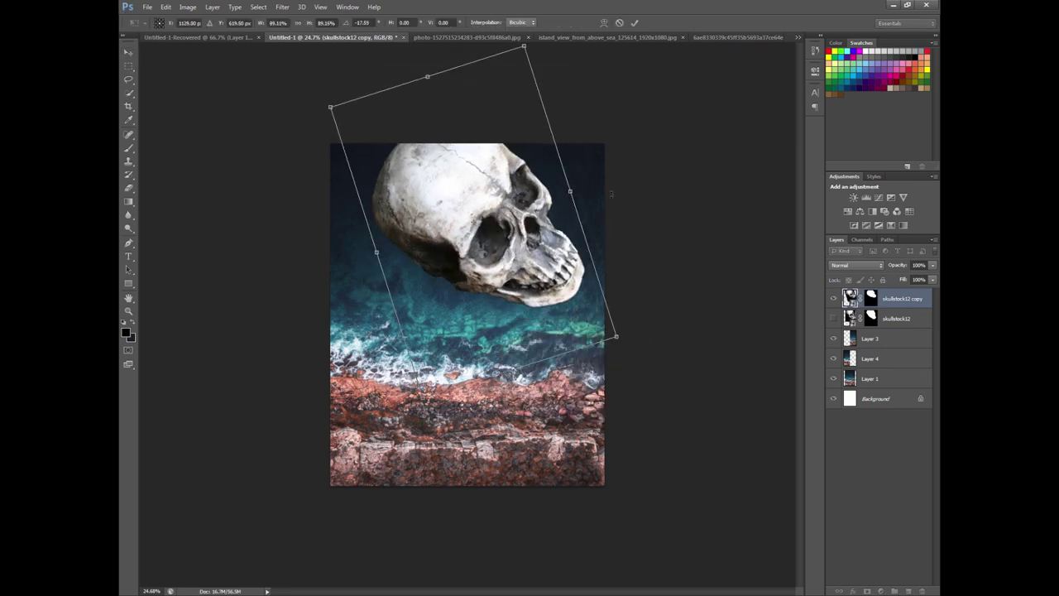
{"action": "left_click_drag", "start_coordinate": [539, 225], "coordinate": [539, 244]}
{"action": "mouse_move", "coordinate": [695, 203]}
{"action": "left_mouse_down"}
{"action": "mouse_move", "coordinate": [624, 308]}
{"action": "mouse_move", "coordinate": [627, 290]}
{"action": "left_mouse_up"}
{"action": "left_click_drag", "start_coordinate": [548, 308], "coordinate": [551, 282]}
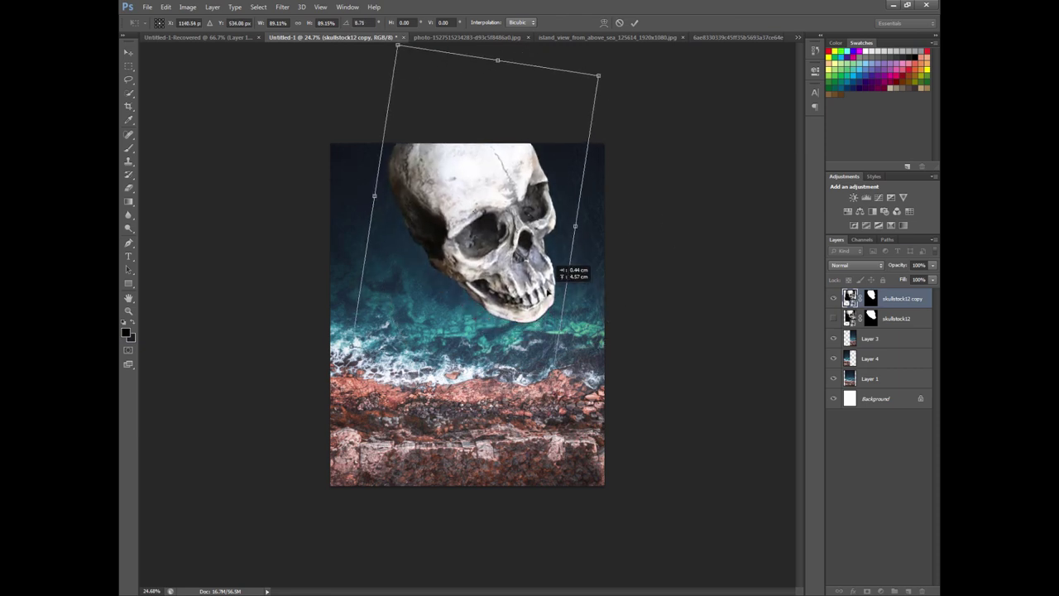
{"action": "right_click", "coordinate": [530, 279]}
{"action": "left_click", "coordinate": [566, 447]}
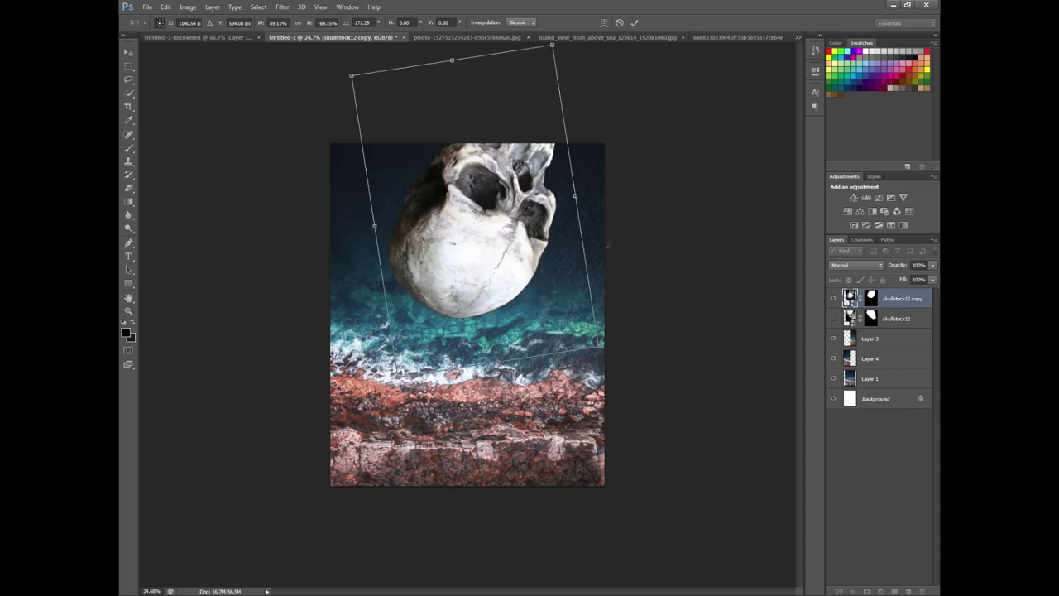
{"action": "mouse_move", "coordinate": [699, 239]}
{"action": "left_mouse_down"}
{"action": "mouse_move", "coordinate": [692, 173]}
{"action": "mouse_move", "coordinate": [604, 114]}
{"action": "mouse_move", "coordinate": [485, 108]}
{"action": "mouse_move", "coordinate": [493, 117]}
{"action": "left_mouse_up"}
{"action": "mouse_move", "coordinate": [557, 201]}
{"action": "left_mouse_down"}
{"action": "mouse_move", "coordinate": [533, 217]}
{"action": "mouse_move", "coordinate": [563, 203]}
{"action": "left_mouse_up"}
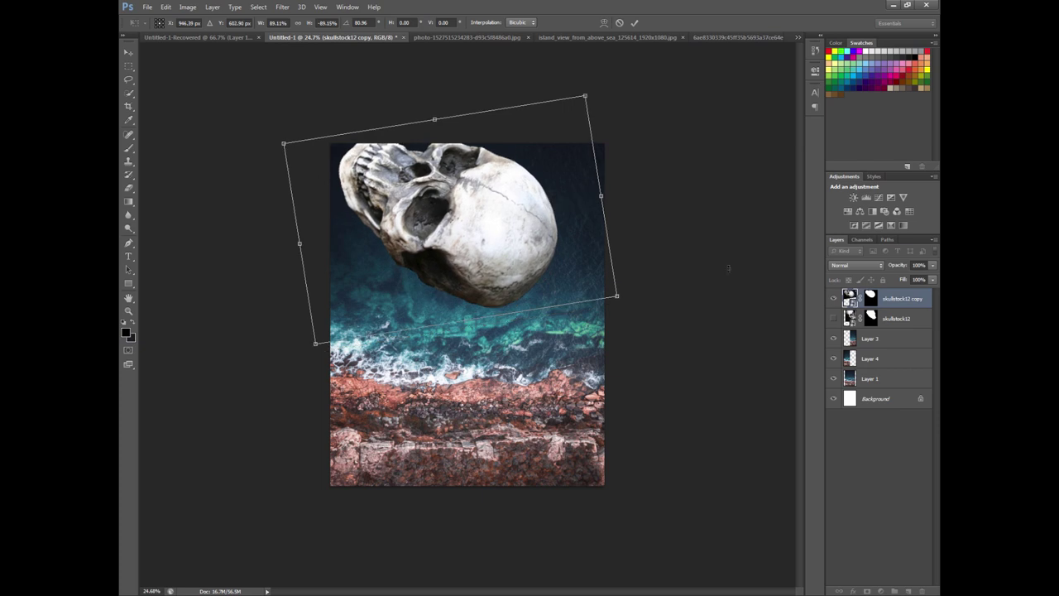
{"action": "mouse_move", "coordinate": [629, 207]}
{"action": "left_mouse_down"}
{"action": "mouse_move", "coordinate": [674, 91]}
{"action": "mouse_move", "coordinate": [469, 86]}
{"action": "left_mouse_up"}
{"action": "left_click_drag", "start_coordinate": [473, 150], "coordinate": [492, 162]}
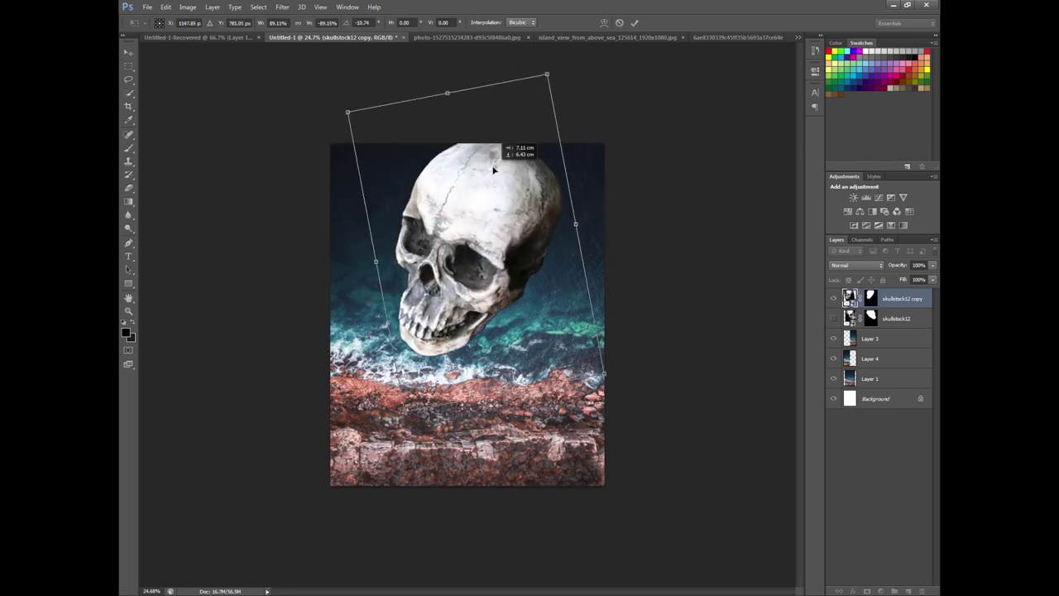
- Mirror the skull copy horizontally, tilt it to about -17° down-right, and commit
{"action": "right_click", "coordinate": [512, 205]}
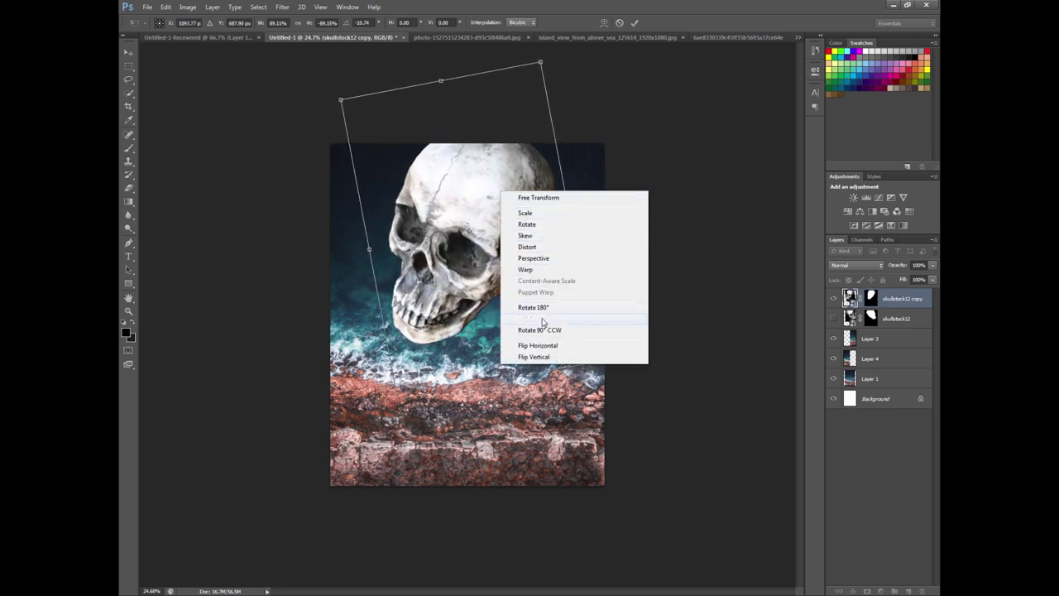
{"action": "left_click", "coordinate": [550, 346]}
{"action": "mouse_move", "coordinate": [674, 298]}
{"action": "left_mouse_down"}
{"action": "mouse_move", "coordinate": [644, 184]}
{"action": "mouse_move", "coordinate": [651, 208]}
{"action": "left_mouse_up"}
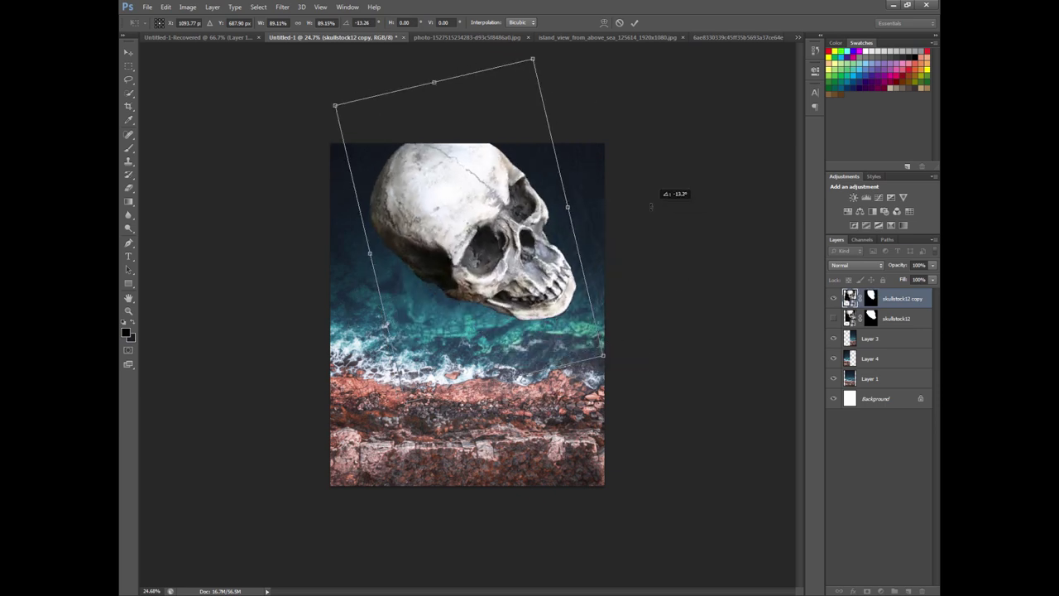
{"action": "left_click_drag", "start_coordinate": [542, 235], "coordinate": [543, 217]}
{"action": "left_click_drag", "start_coordinate": [678, 248], "coordinate": [697, 229]}
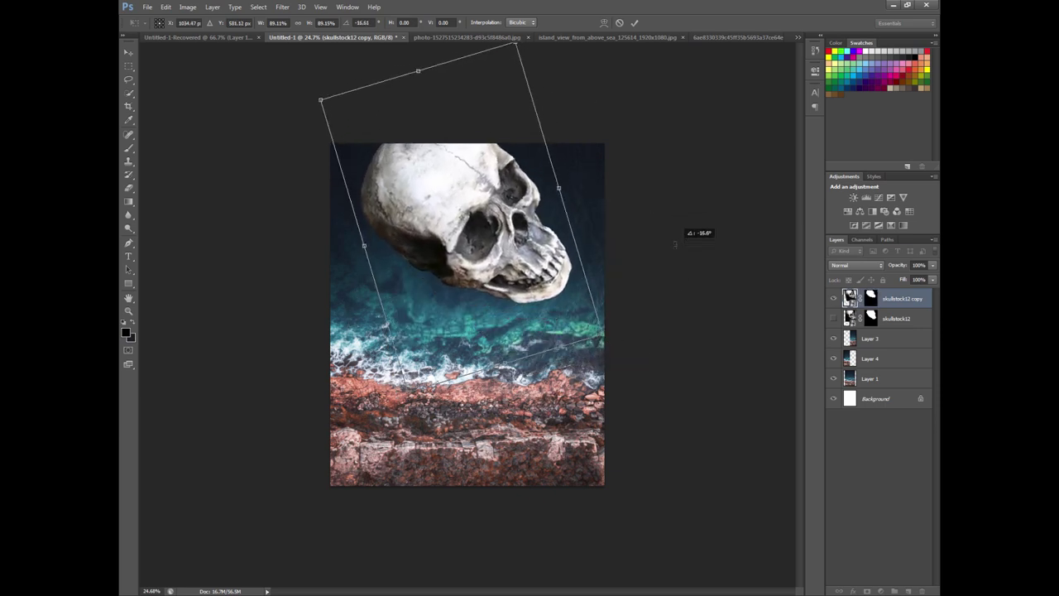
{"action": "left_click_drag", "start_coordinate": [551, 248], "coordinate": [561, 244]}
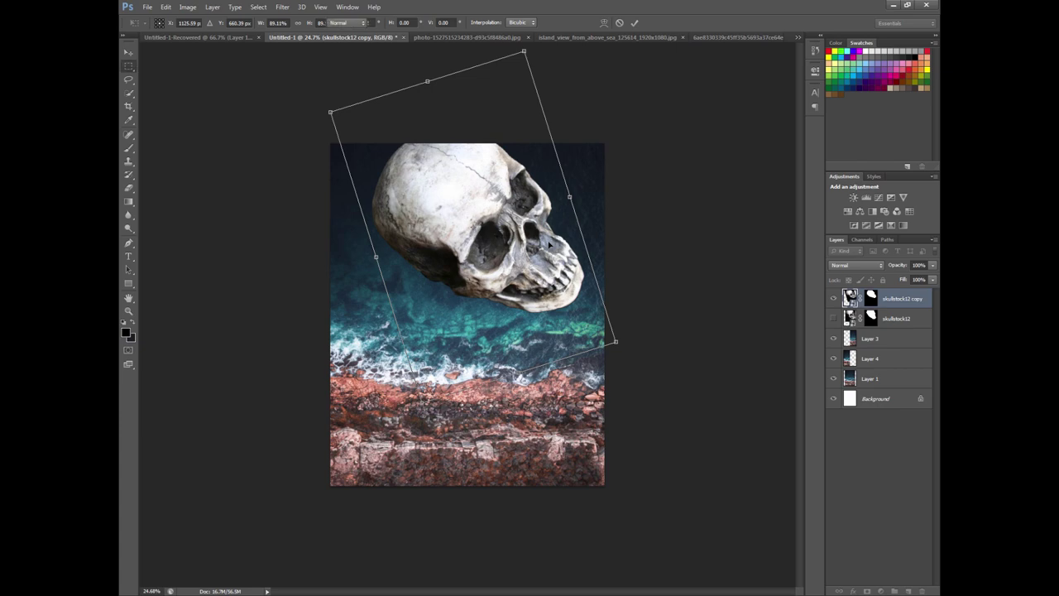
{"action": "key", "text": "Return"}
{"action": "scroll", "coordinate": [562, 245], "scroll_direction": "up", "scroll_amount": 3}
{"action": "scroll", "coordinate": [554, 241], "scroll_direction": "down", "scroll_amount": 3}
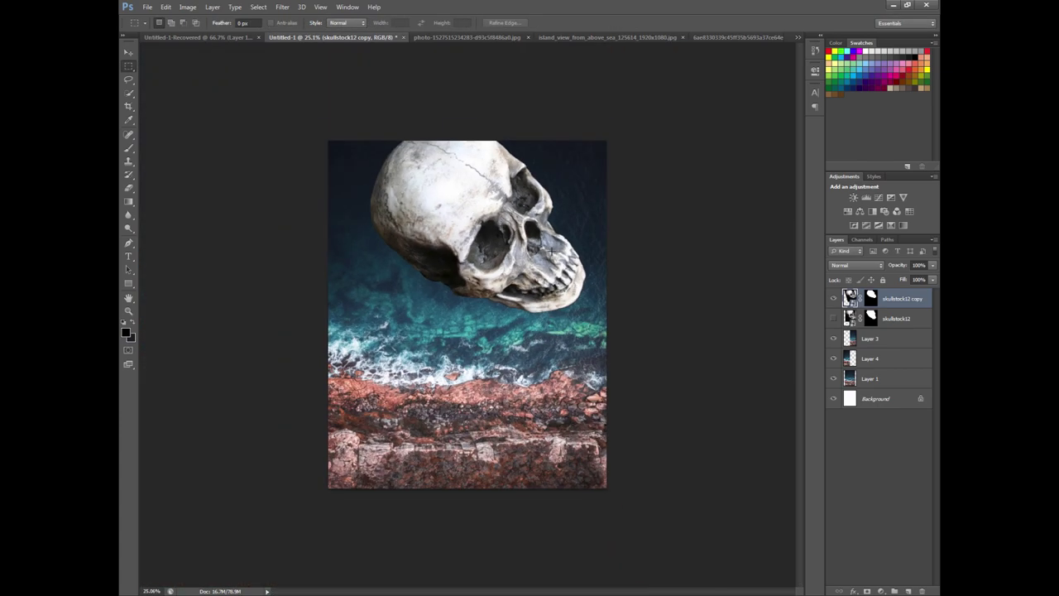
- Convert the skull copy to a smart object and add a layer mask
{"action": "right_click", "coordinate": [901, 298]}
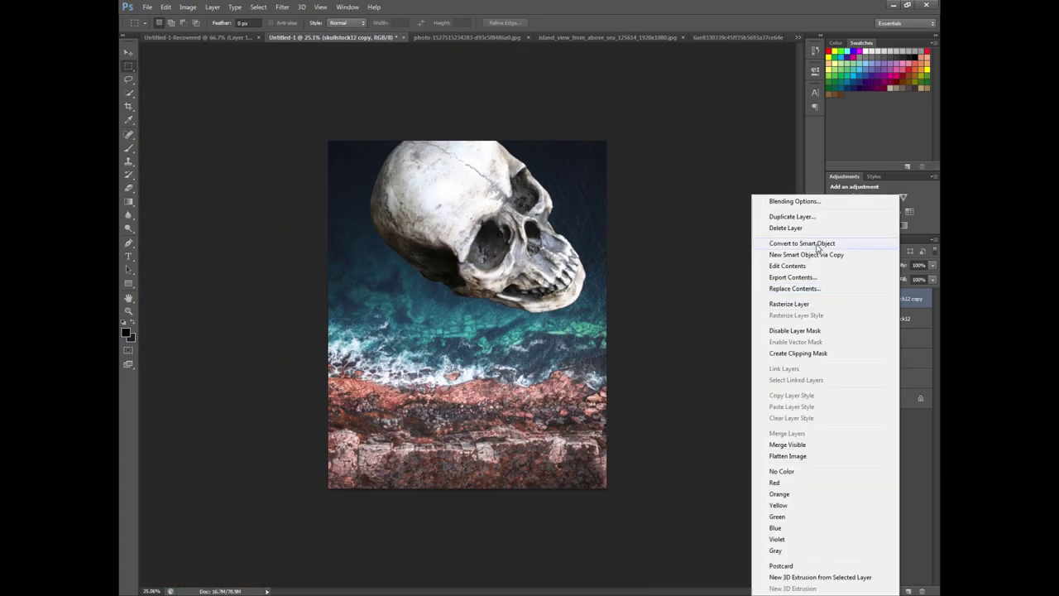
{"action": "left_click", "coordinate": [817, 244]}
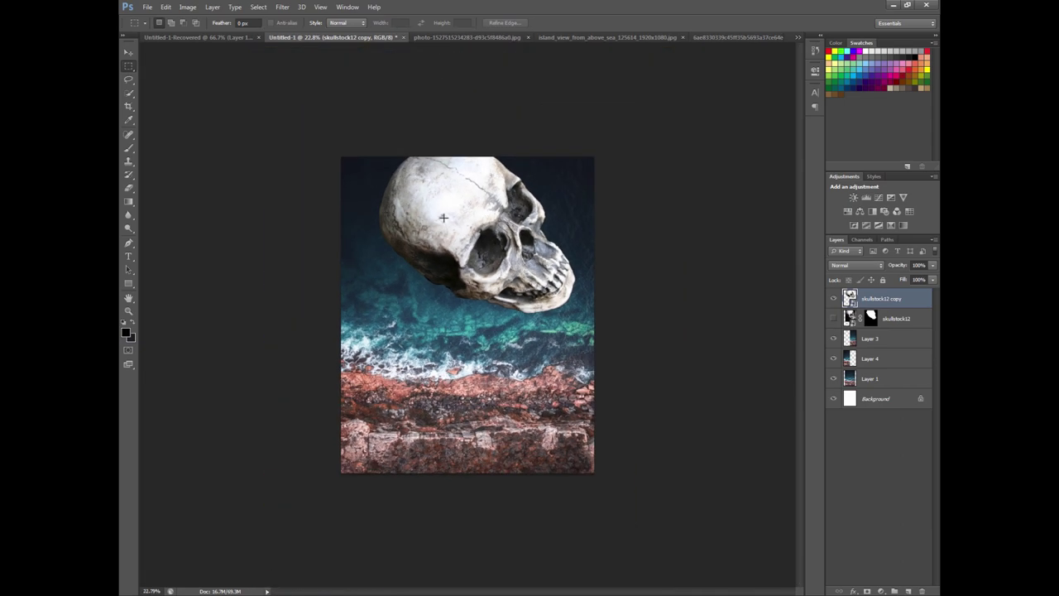
{"action": "left_click", "coordinate": [129, 201]}
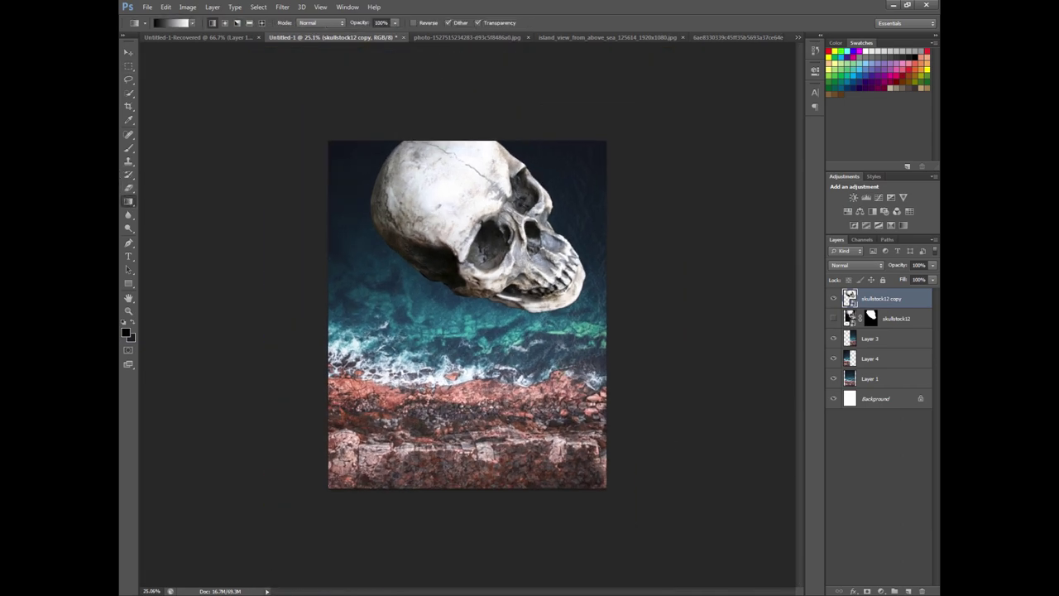
{"action": "left_click", "coordinate": [868, 591]}
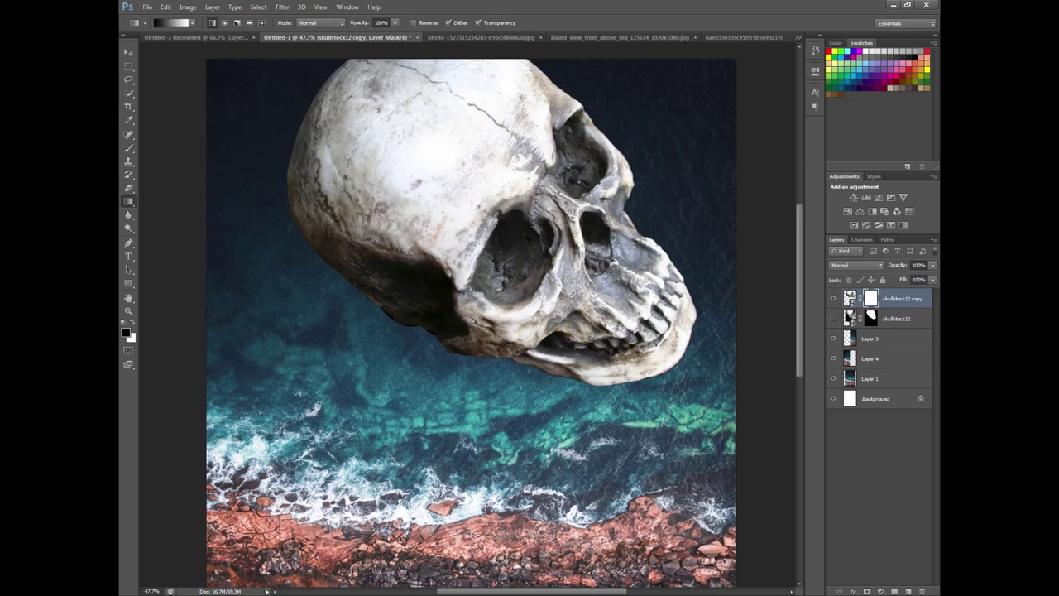
- Drag black-to-white gradients on the mask to fade the skull's jaw into the sea
{"action": "key", "text": "ctrl+minus"}
{"action": "left_click_drag", "start_coordinate": [612, 298], "coordinate": [530, 215]}
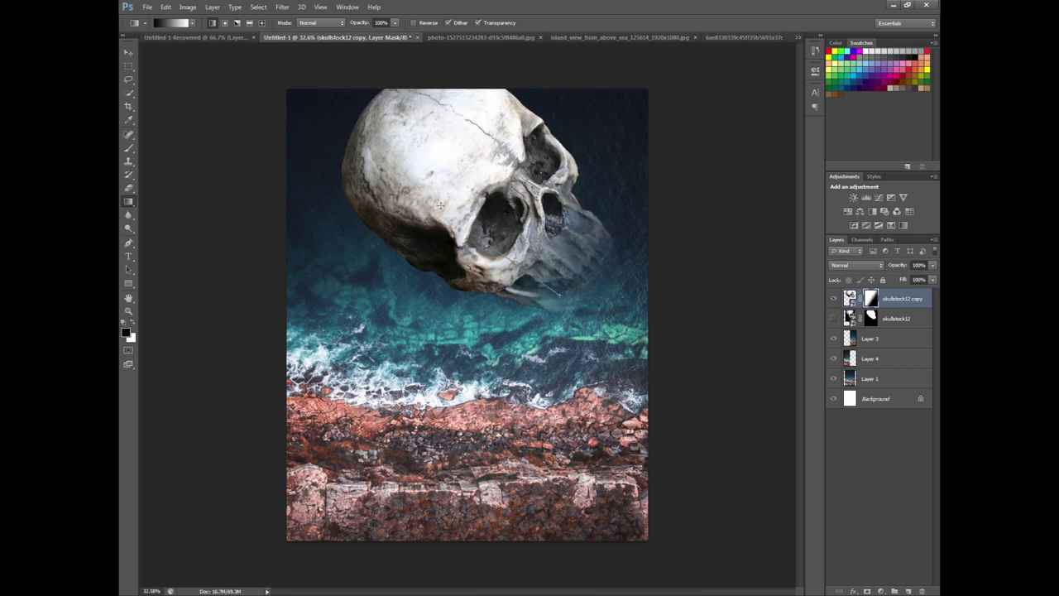
{"action": "left_click_drag", "start_coordinate": [440, 206], "coordinate": [372, 137]}
{"action": "left_click_drag", "start_coordinate": [513, 265], "coordinate": [417, 167]}
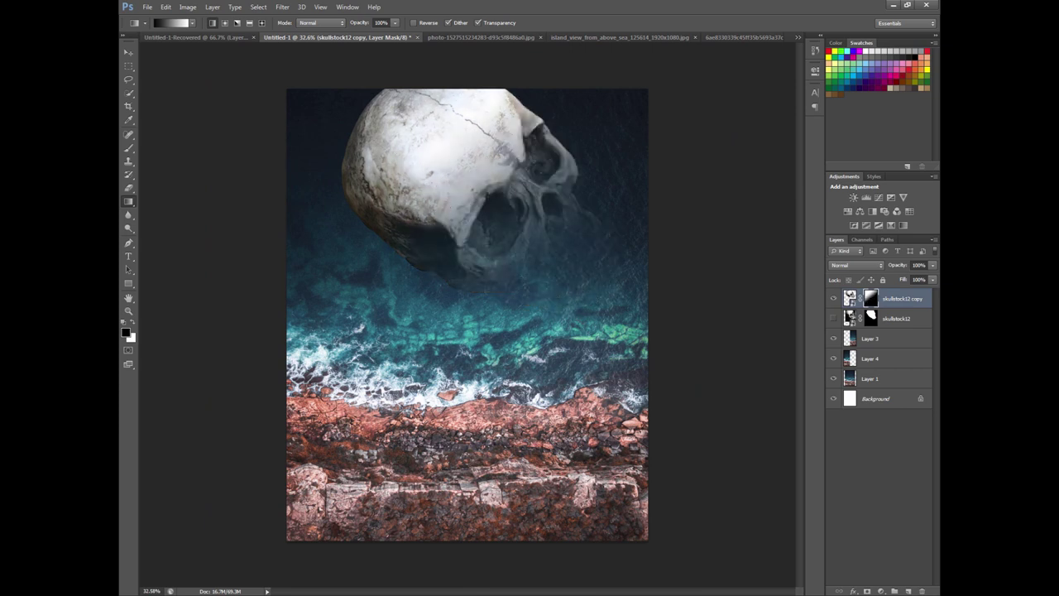
{"action": "left_click_drag", "start_coordinate": [461, 242], "coordinate": [586, 356]}
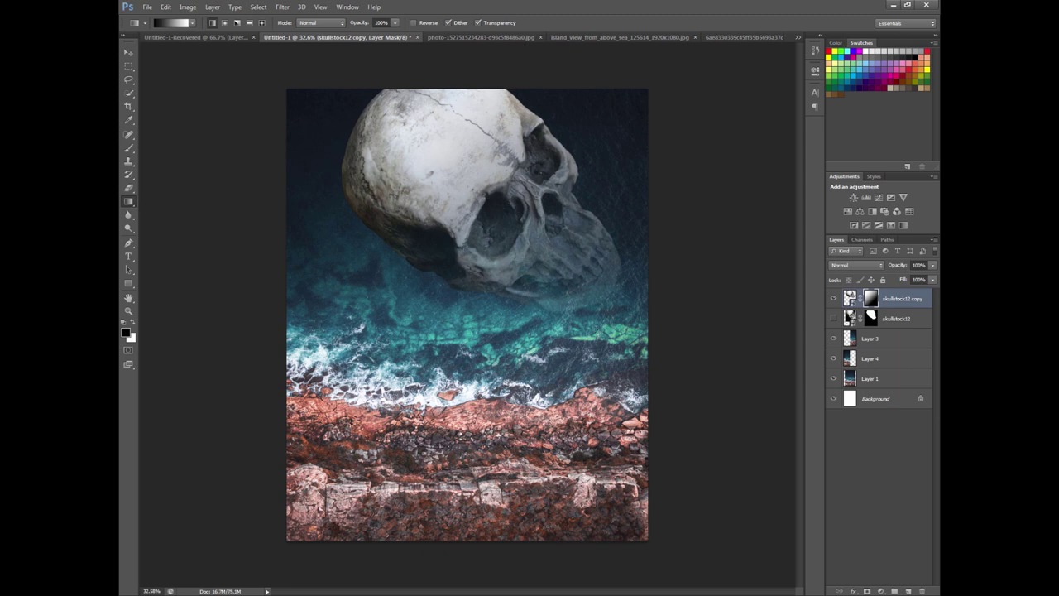
- Redraw diagonal gradients so the skull's top stays bright and its lower half fades
{"action": "left_click_drag", "start_coordinate": [590, 319], "coordinate": [384, 159]}
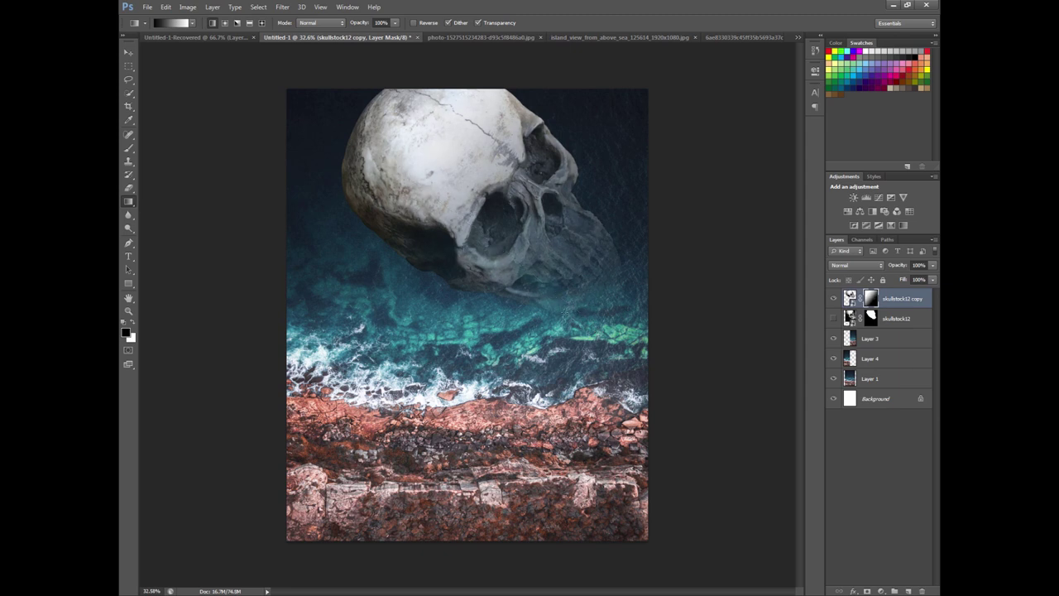
{"action": "left_click_drag", "start_coordinate": [446, 204], "coordinate": [418, 177]}
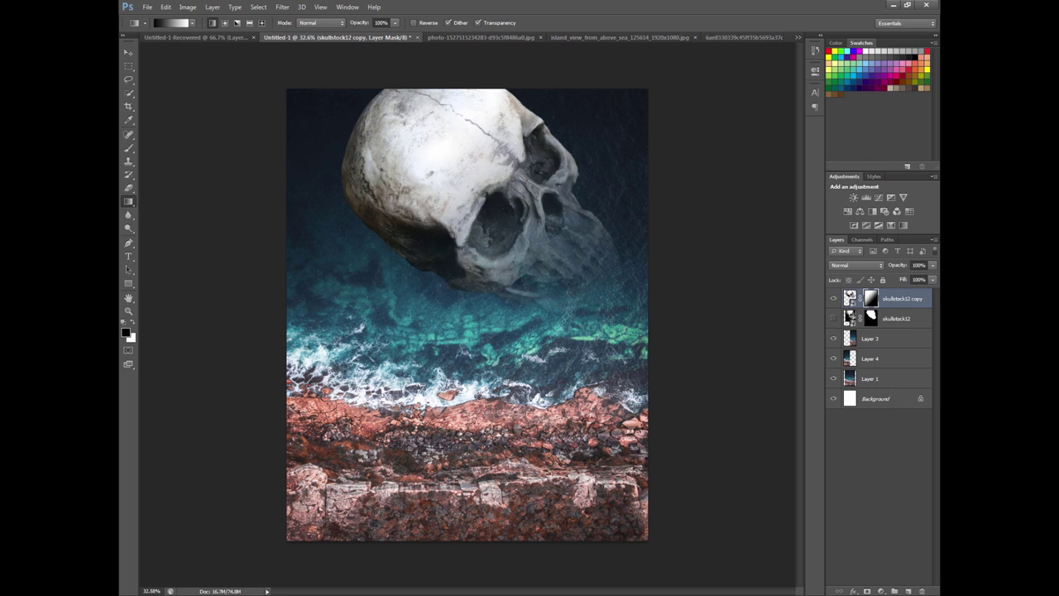
{"action": "left_click_drag", "start_coordinate": [455, 192], "coordinate": [412, 148]}
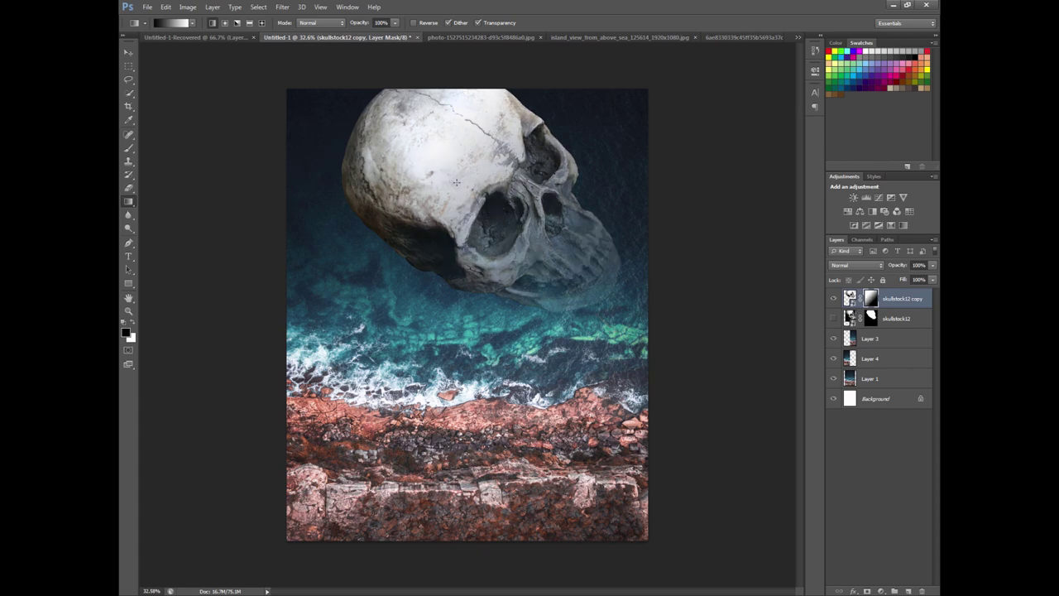
{"action": "scroll", "coordinate": [428, 234], "scroll_direction": "down", "scroll_amount": 3}
{"action": "scroll", "coordinate": [429, 234], "scroll_direction": "up", "scroll_amount": 2}
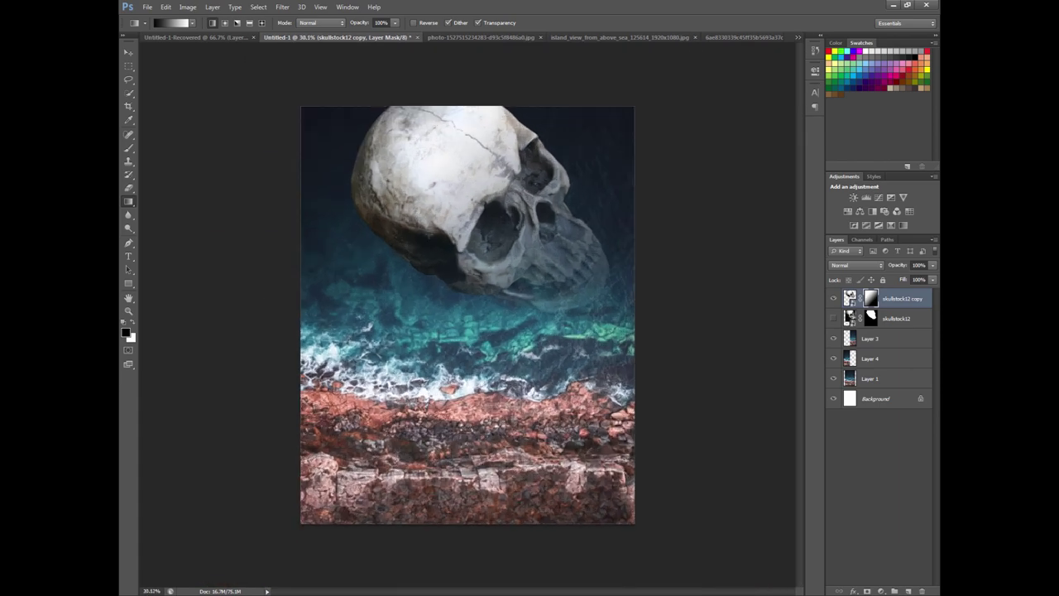
{"action": "scroll", "coordinate": [429, 234], "scroll_direction": "up", "scroll_amount": 1}
{"action": "scroll", "coordinate": [429, 234], "scroll_direction": "down", "scroll_amount": 1}
{"action": "scroll", "coordinate": [445, 235], "scroll_direction": "down", "scroll_amount": 1}
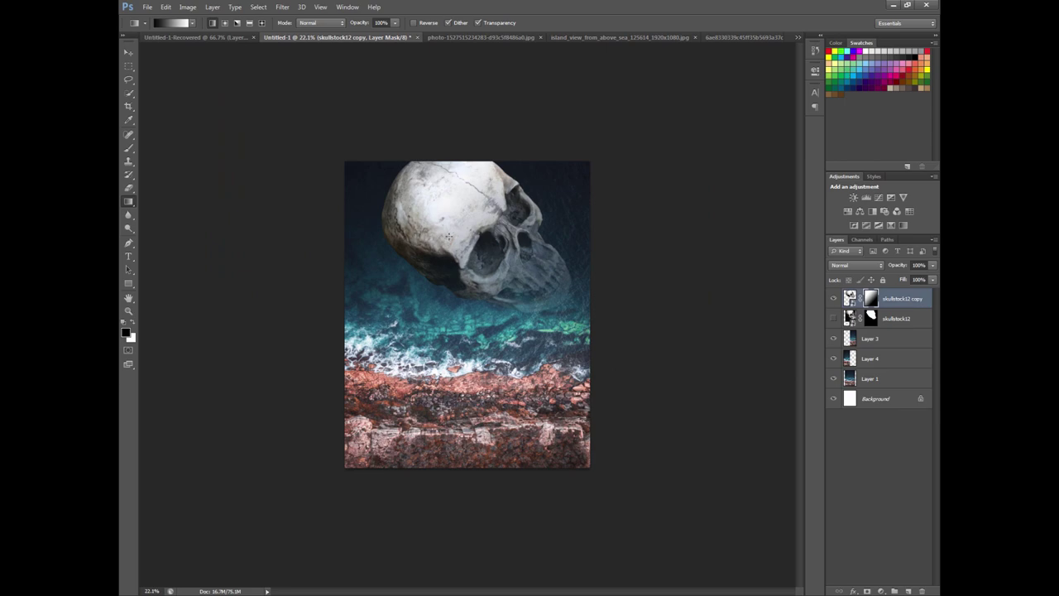
{"action": "scroll", "coordinate": [448, 237], "scroll_direction": "up", "scroll_amount": 2}
{"action": "scroll", "coordinate": [447, 238], "scroll_direction": "up", "scroll_amount": 2}
{"action": "scroll", "coordinate": [448, 238], "scroll_direction": "down", "scroll_amount": 3}
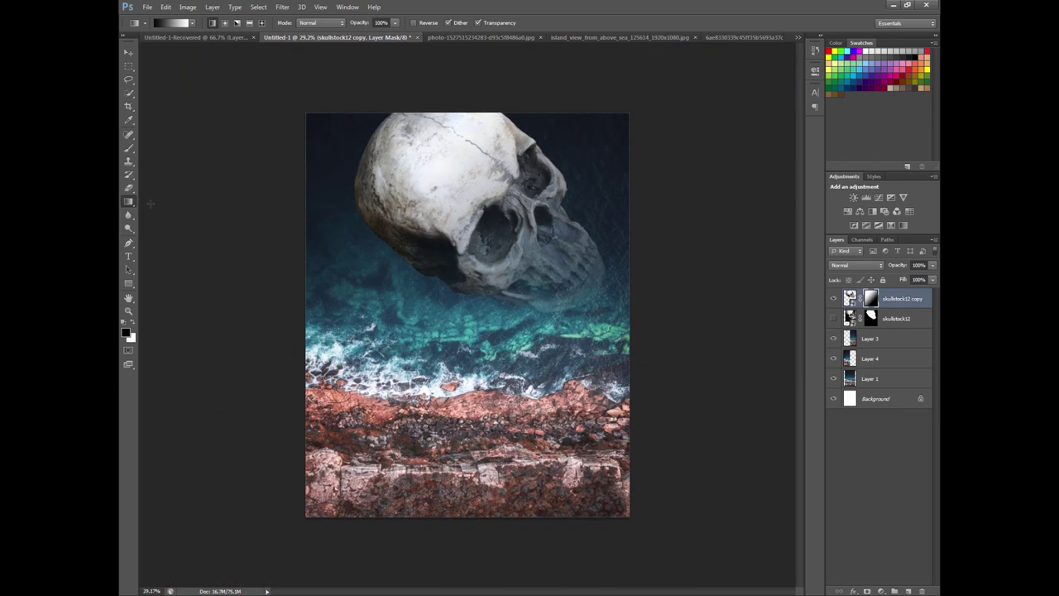
- Set up a Brush with 0% hardness and about 1385 px size
{"action": "left_click", "coordinate": [129, 151]}
{"action": "right_click", "coordinate": [491, 291]}
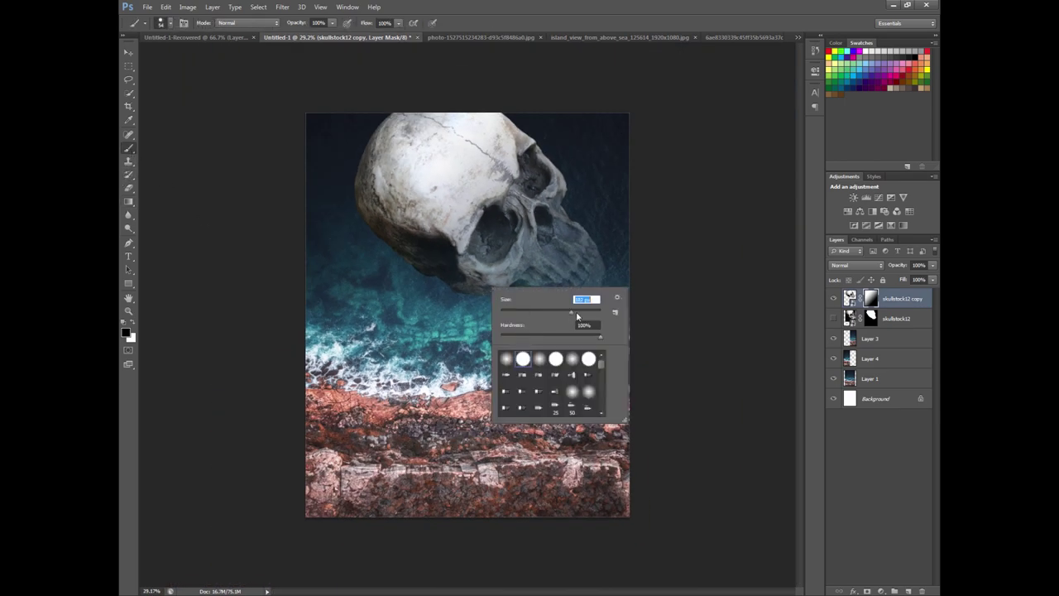
{"action": "left_click_drag", "start_coordinate": [566, 327], "coordinate": [500, 331]}
{"action": "left_click_drag", "start_coordinate": [594, 313], "coordinate": [590, 312]}
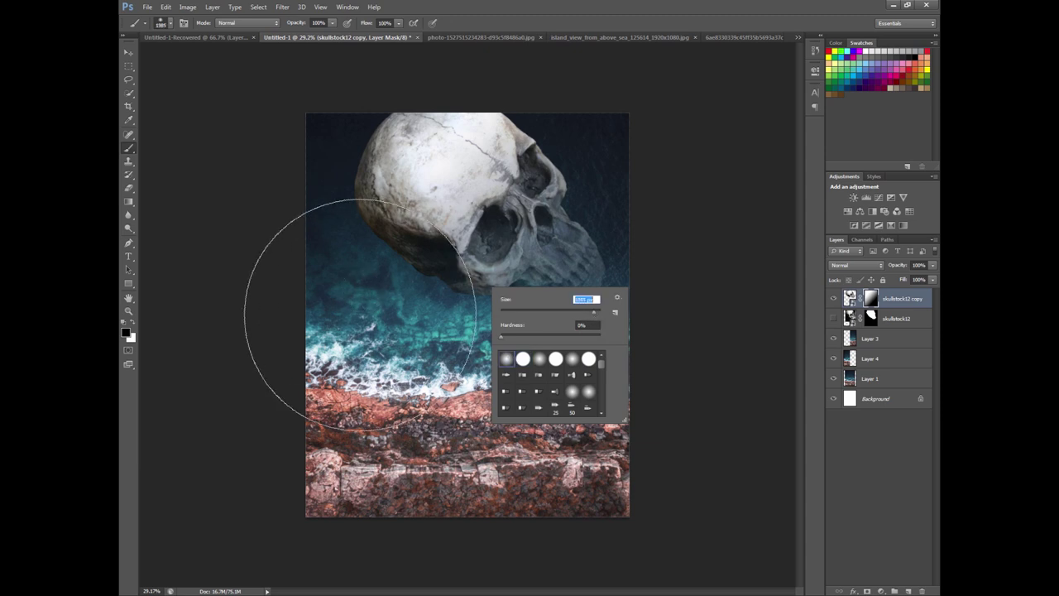
{"action": "key", "text": "Return"}
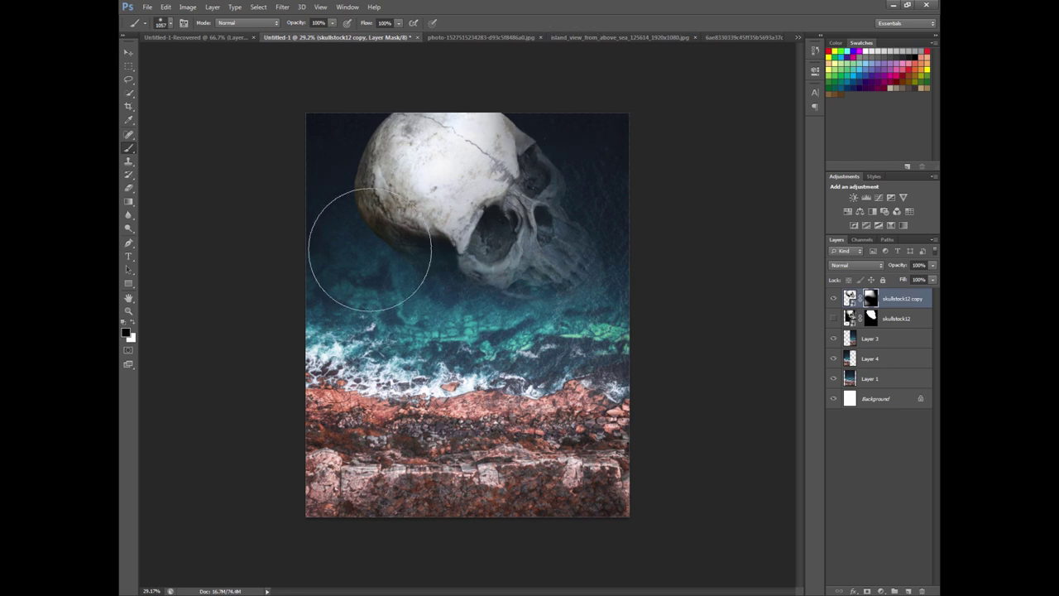
- Reduce the soft brush to a smaller size for edge work
{"action": "scroll", "coordinate": [453, 199], "scroll_direction": "down", "scroll_amount": 2}
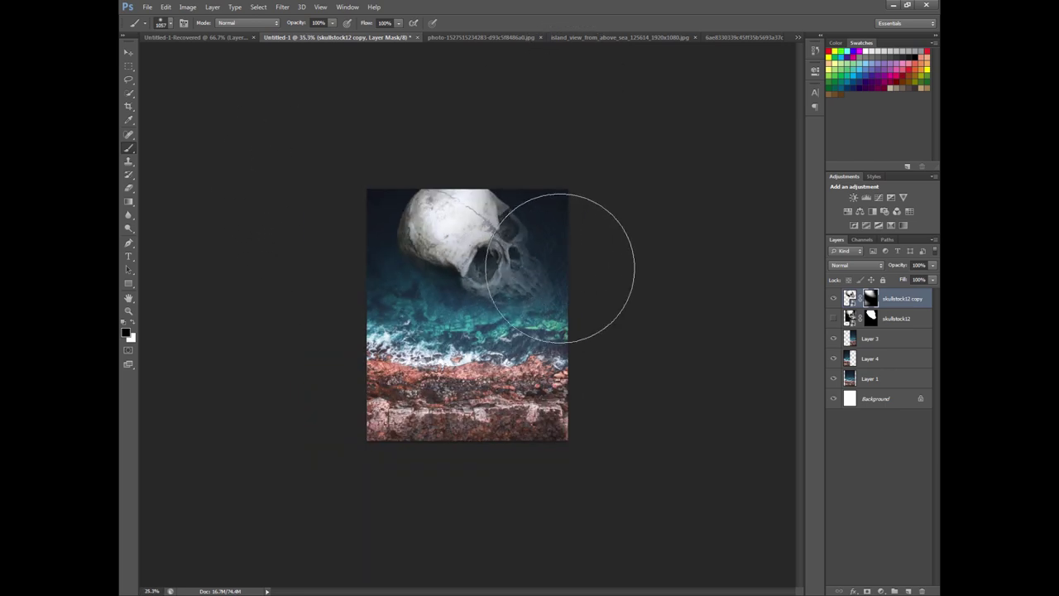
{"action": "scroll", "coordinate": [568, 272], "scroll_direction": "up", "scroll_amount": 3}
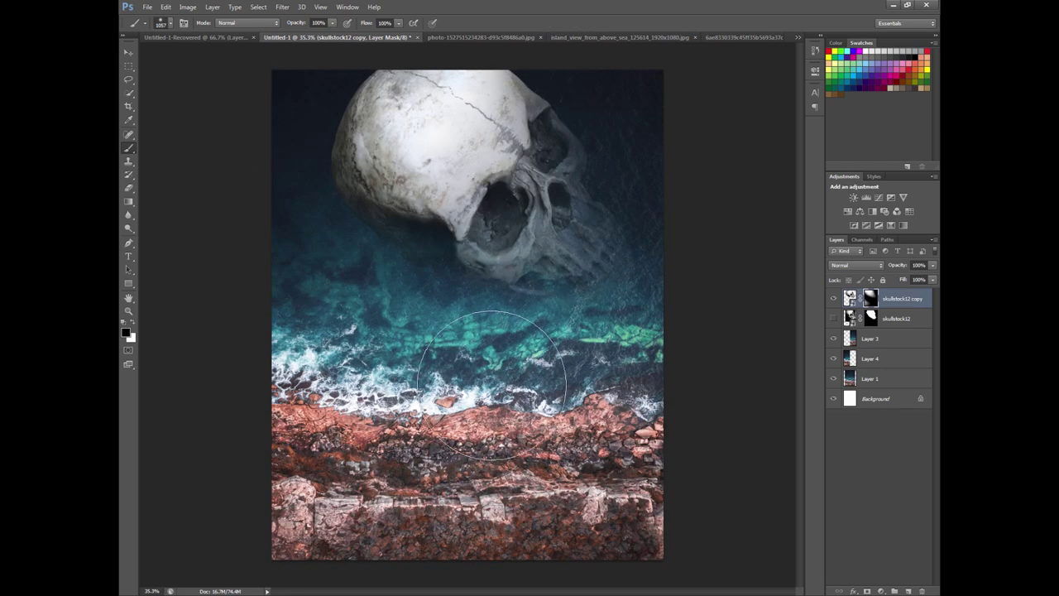
{"action": "scroll", "coordinate": [463, 331], "scroll_direction": "up", "scroll_amount": 2}
{"action": "scroll", "coordinate": [438, 314], "scroll_direction": "down", "scroll_amount": 1}
{"action": "scroll", "coordinate": [445, 290], "scroll_direction": "down", "scroll_amount": 1}
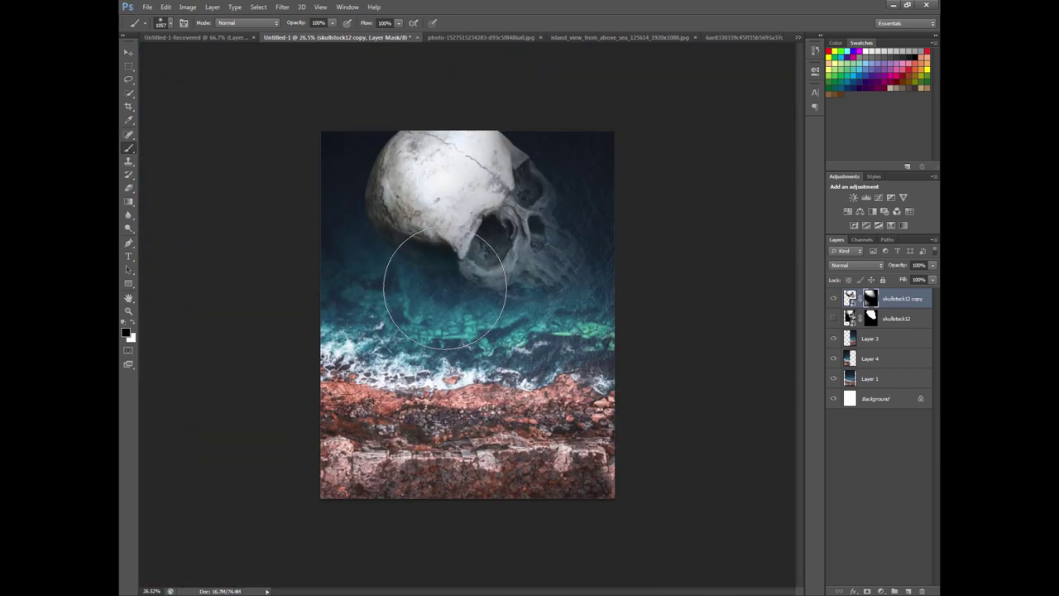
{"action": "scroll", "coordinate": [281, 163], "scroll_direction": "up", "scroll_amount": 1}
{"action": "scroll", "coordinate": [290, 124], "scroll_direction": "up", "scroll_amount": 1}
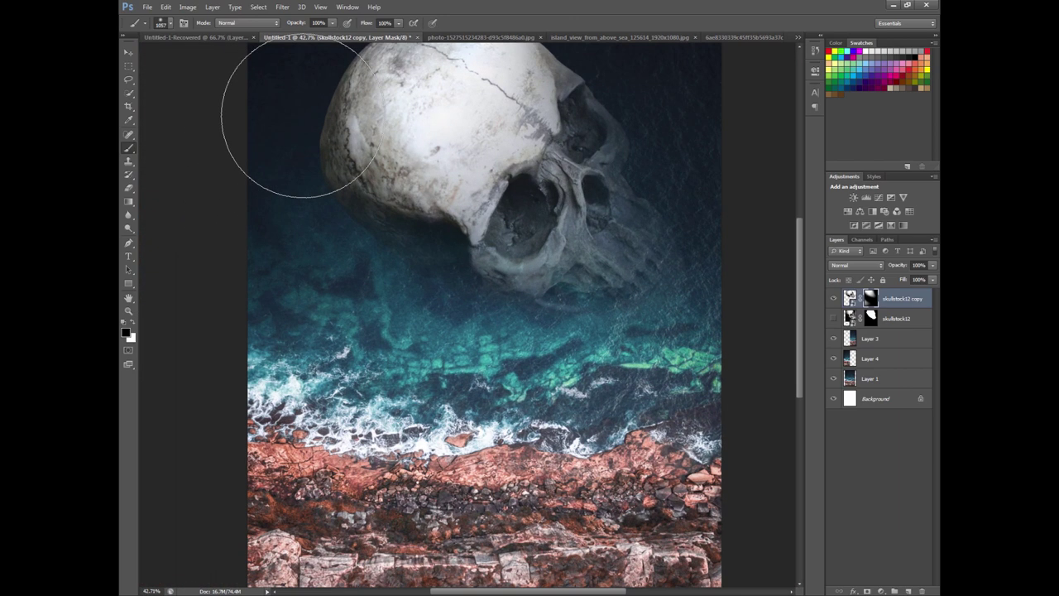
{"action": "scroll", "coordinate": [488, 165], "scroll_direction": "down", "scroll_amount": 2}
{"action": "right_click", "coordinate": [518, 162]}
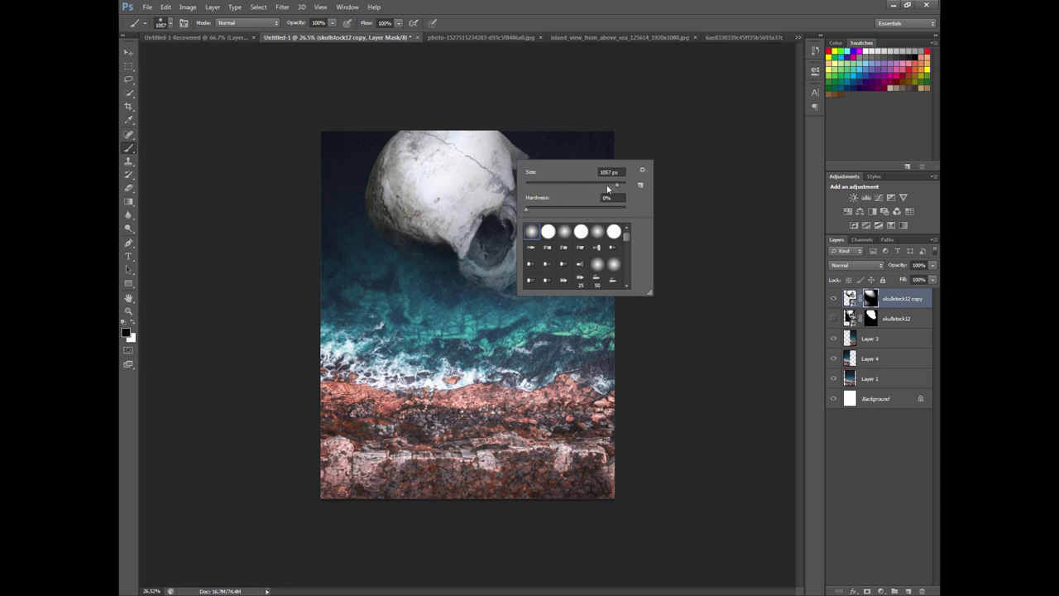
{"action": "key", "text": "Return"}
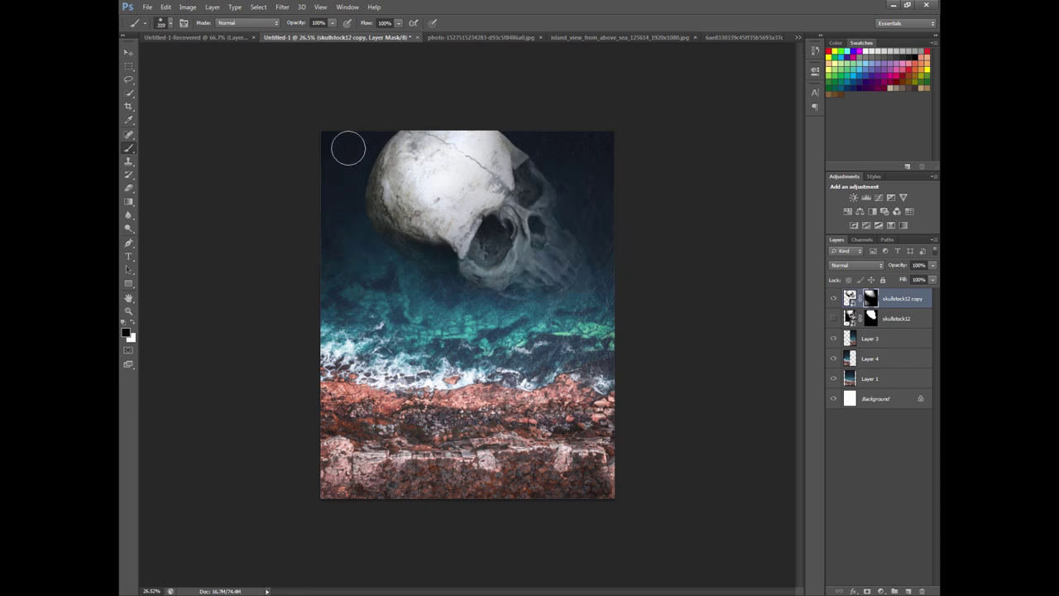
- Paint black on the skull copy's mask to blend its left edge into the water
{"action": "mouse_move", "coordinate": [355, 217]}
{"action": "left_mouse_down"}
{"action": "mouse_move", "coordinate": [386, 267]}
{"action": "mouse_move", "coordinate": [355, 224]}
{"action": "mouse_move", "coordinate": [357, 163]}
{"action": "mouse_move", "coordinate": [378, 120]}
{"action": "left_mouse_up"}
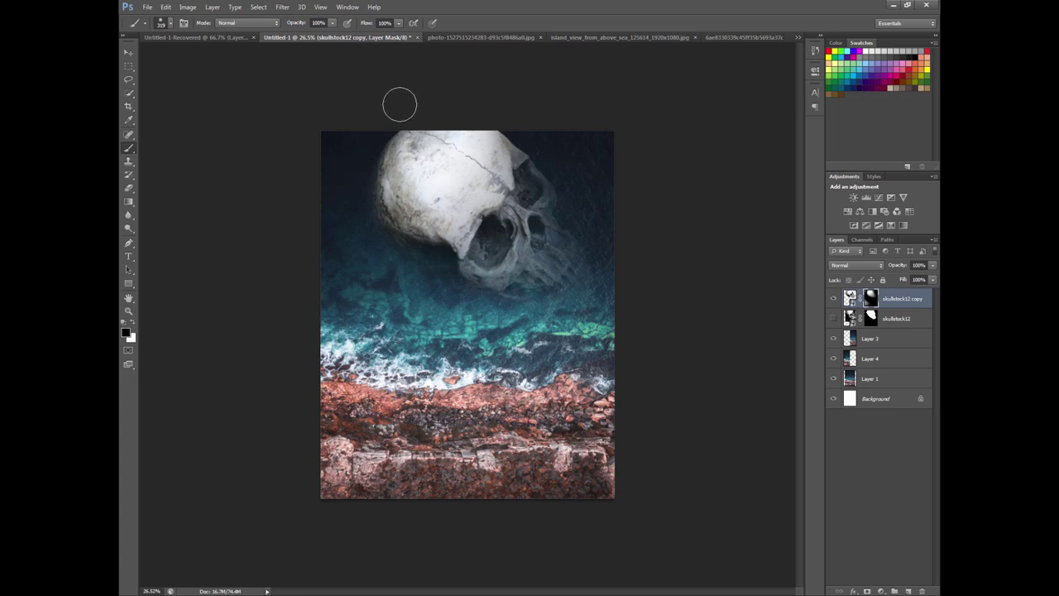
{"action": "scroll", "coordinate": [370, 120], "scroll_direction": "up", "scroll_amount": 2}
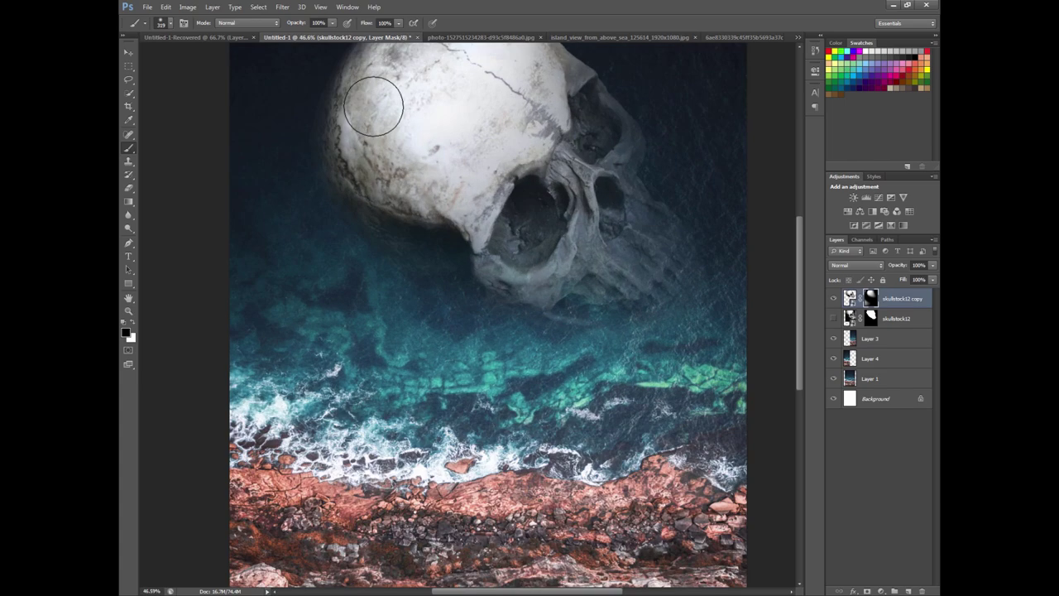
{"action": "scroll", "coordinate": [377, 101], "scroll_direction": "down", "scroll_amount": 2}
{"action": "scroll", "coordinate": [374, 104], "scroll_direction": "up", "scroll_amount": 3}
{"action": "scroll", "coordinate": [347, 86], "scroll_direction": "down", "scroll_amount": 2}
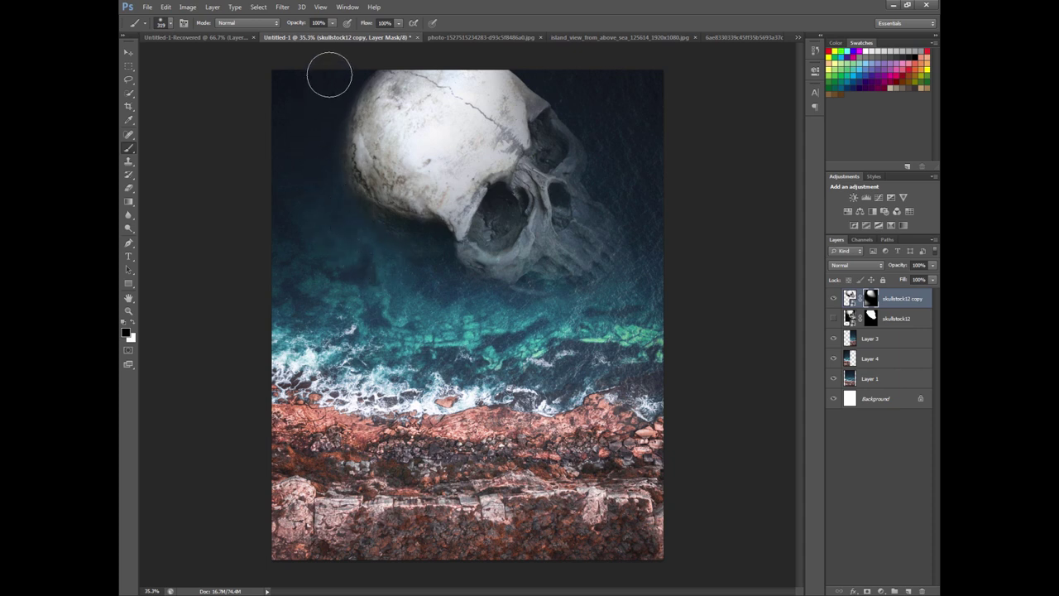
{"action": "scroll", "coordinate": [457, 175], "scroll_direction": "down", "scroll_amount": 2}
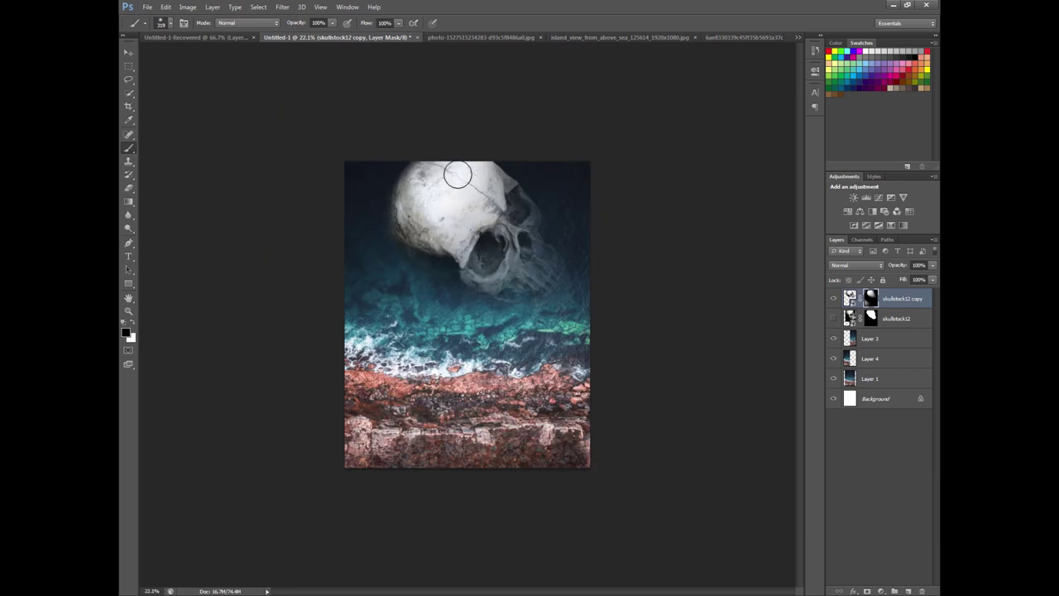
{"action": "scroll", "coordinate": [457, 175], "scroll_direction": "up", "scroll_amount": 2}
{"action": "scroll", "coordinate": [461, 184], "scroll_direction": "down", "scroll_amount": 1}
{"action": "scroll", "coordinate": [484, 190], "scroll_direction": "up", "scroll_amount": 1}
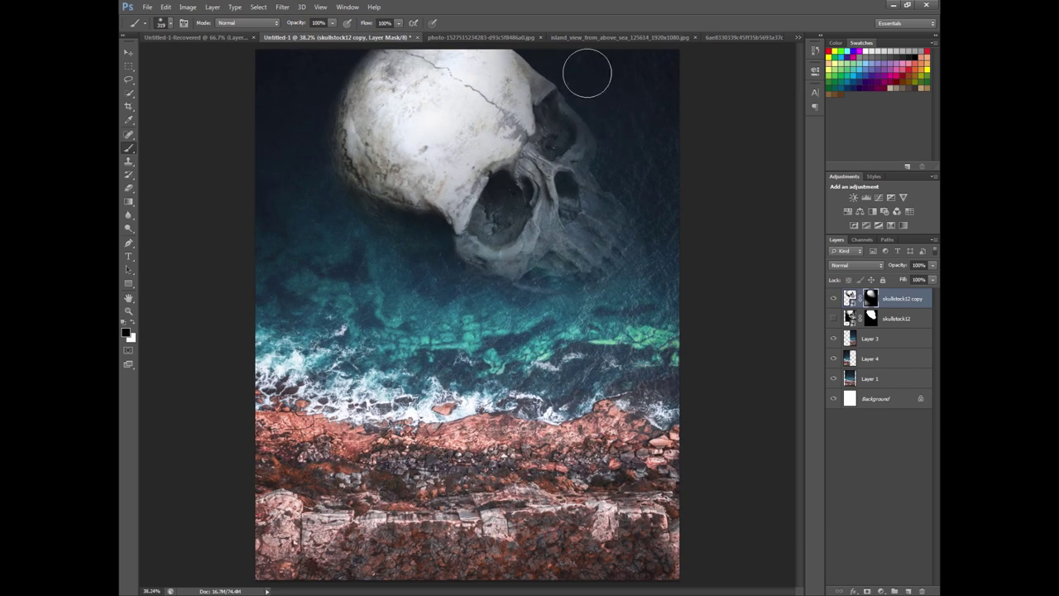
{"action": "scroll", "coordinate": [662, 173], "scroll_direction": "down", "scroll_amount": 2}
{"action": "scroll", "coordinate": [628, 186], "scroll_direction": "up", "scroll_amount": 1}
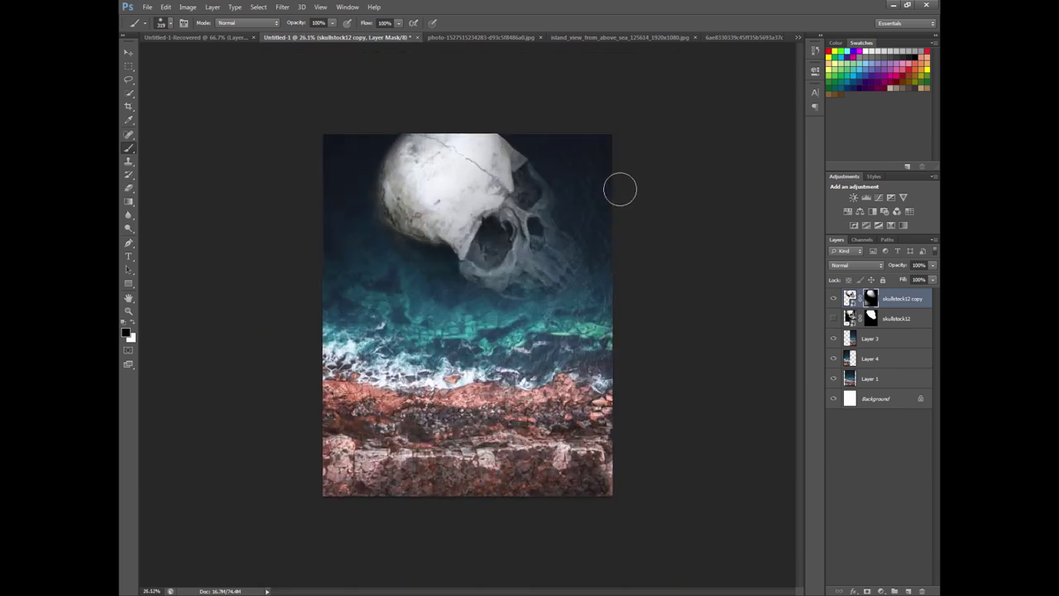
{"action": "scroll", "coordinate": [638, 190], "scroll_direction": "up", "scroll_amount": 1}
{"action": "scroll", "coordinate": [642, 199], "scroll_direction": "down", "scroll_amount": 2}
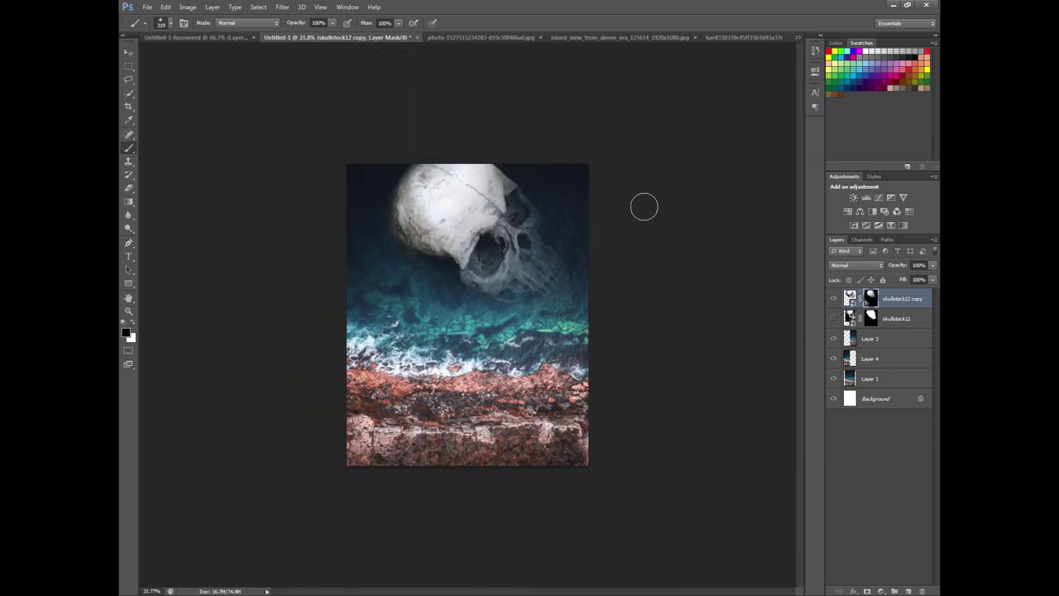
- Add a Hue/Saturation adjustment layer clipped to the skull
{"action": "left_click", "coordinate": [851, 211]}
{"action": "right_click", "coordinate": [915, 301]}
{"action": "left_click", "coordinate": [813, 326]}
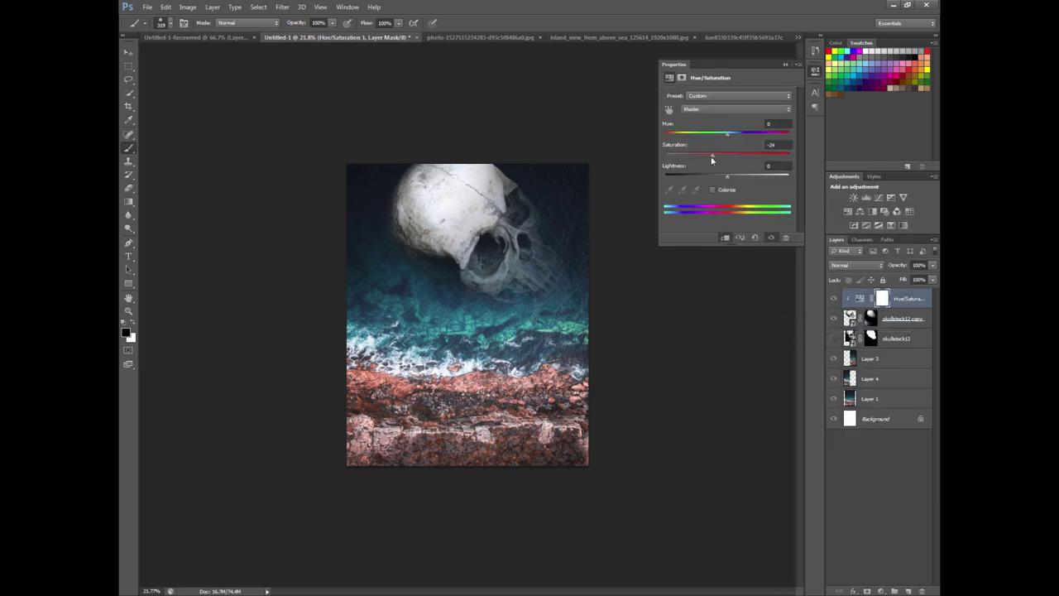
{"action": "scroll", "coordinate": [589, 193], "scroll_direction": "up", "scroll_amount": 4}
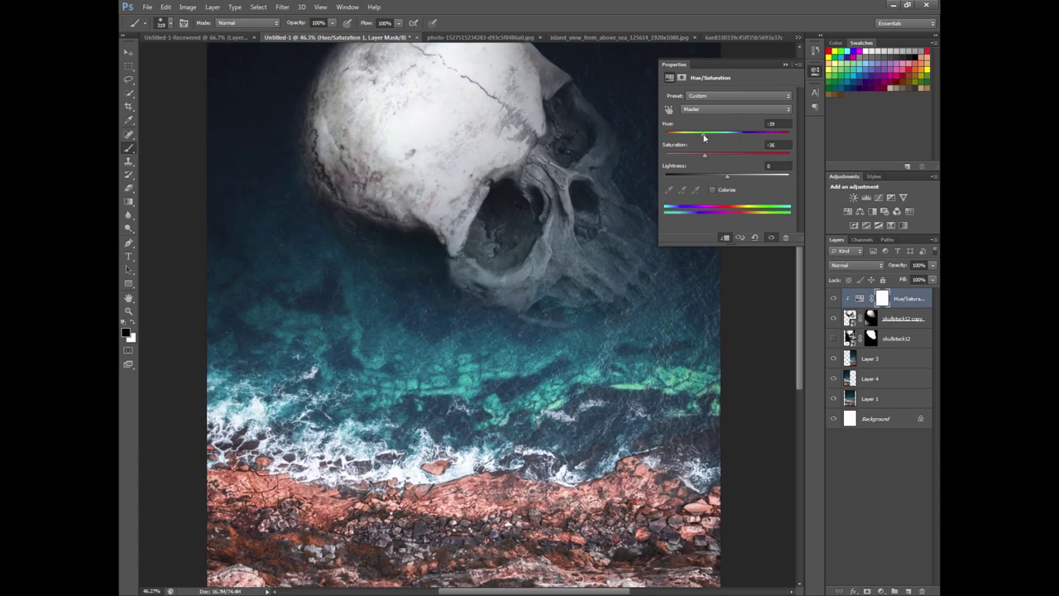
- Set the adjustment's Hue to -148 and Saturation to -39, then collapse Properties
{"action": "mouse_move", "coordinate": [692, 139]}
{"action": "left_mouse_down"}
{"action": "mouse_move", "coordinate": [749, 138]}
{"action": "mouse_move", "coordinate": [667, 146]}
{"action": "left_mouse_up"}
{"action": "left_click_drag", "start_coordinate": [705, 155], "coordinate": [703, 155]}
{"action": "scroll", "coordinate": [681, 276], "scroll_direction": "down", "scroll_amount": 2}
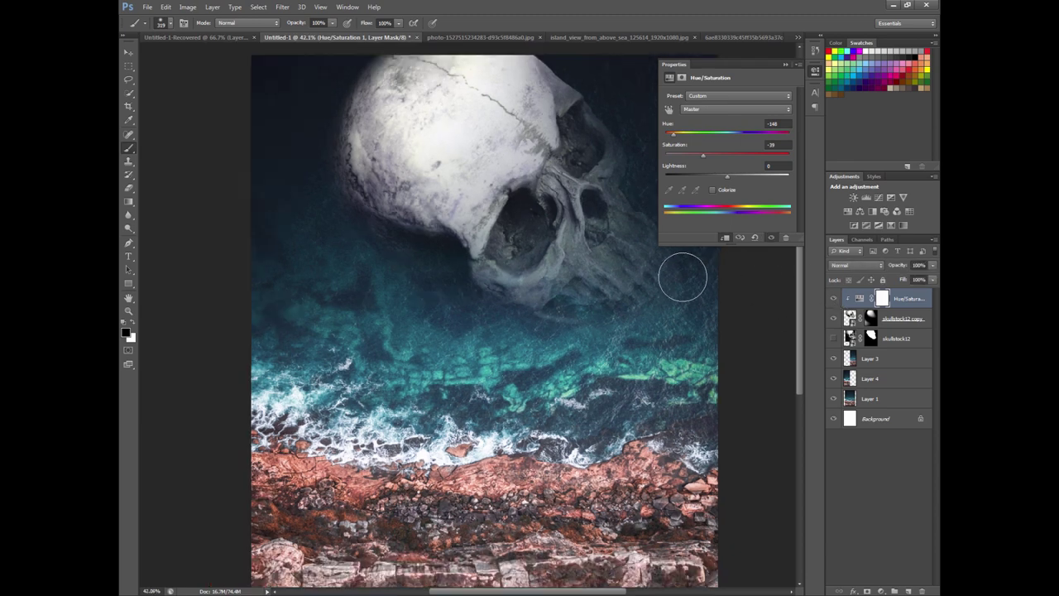
{"action": "scroll", "coordinate": [681, 276], "scroll_direction": "down", "scroll_amount": 2}
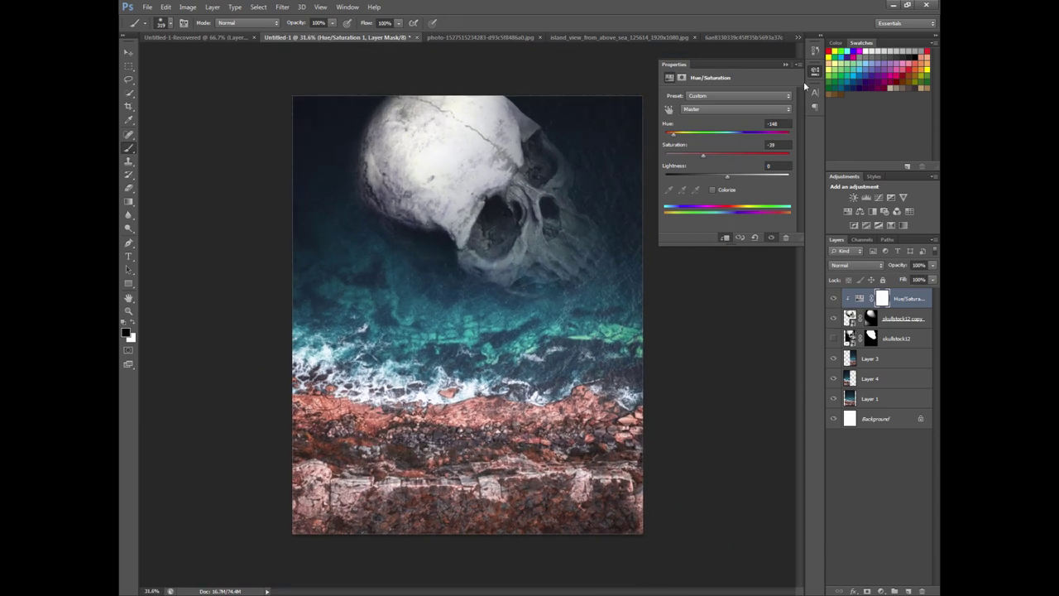
{"action": "left_click", "coordinate": [815, 72]}
- Review the skullstock12 copy and Hue/Saturation layers, then bring up the island photo
{"action": "scroll", "coordinate": [591, 184], "scroll_direction": "down", "scroll_amount": 2}
{"action": "scroll", "coordinate": [591, 184], "scroll_direction": "up", "scroll_amount": 3}
{"action": "scroll", "coordinate": [591, 184], "scroll_direction": "down", "scroll_amount": 2}
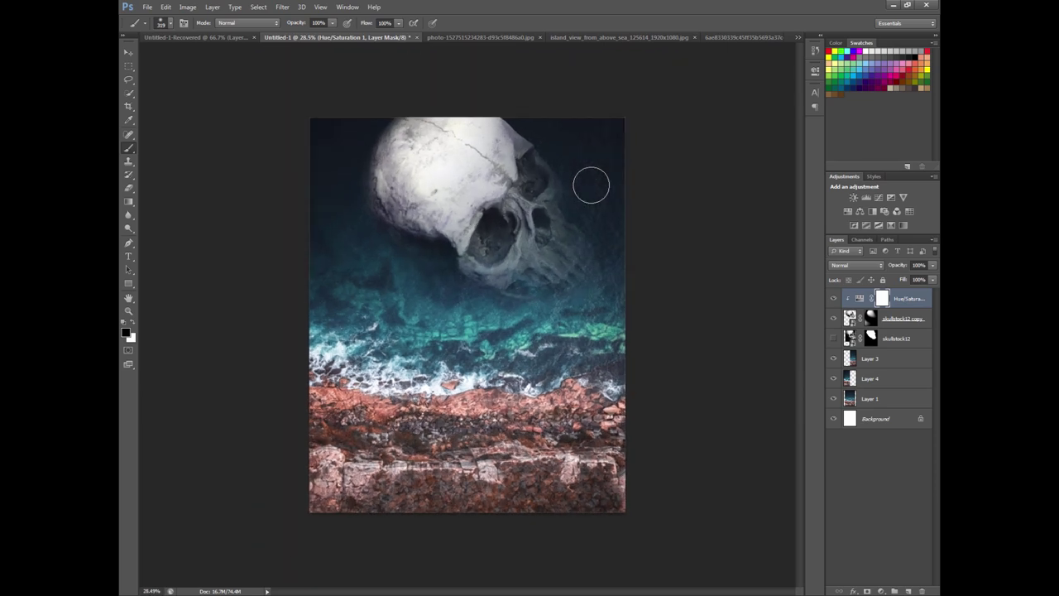
{"action": "scroll", "coordinate": [590, 183], "scroll_direction": "up", "scroll_amount": 1}
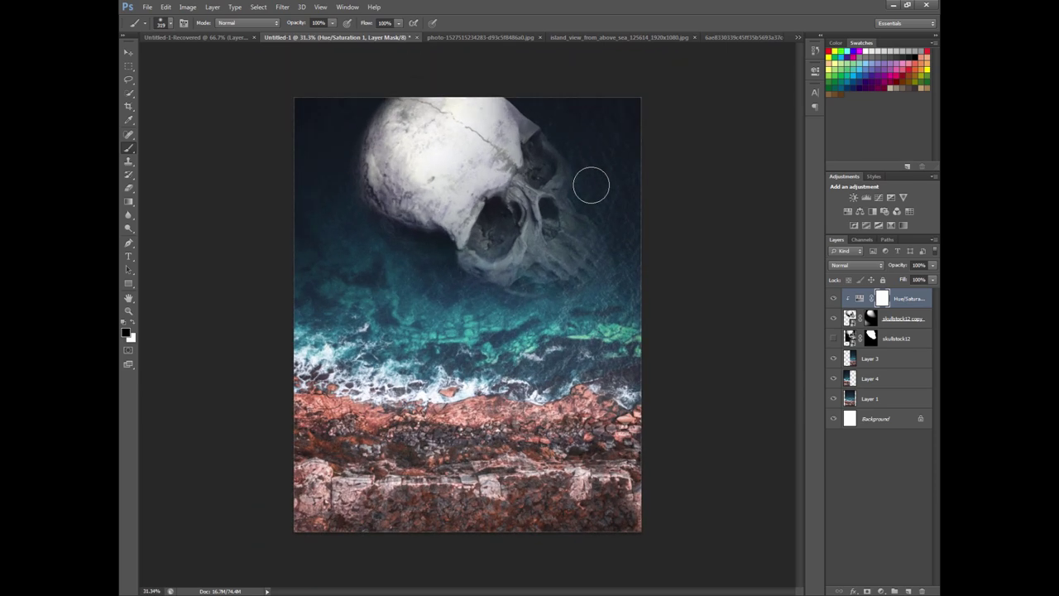
{"action": "left_click", "coordinate": [856, 322]}
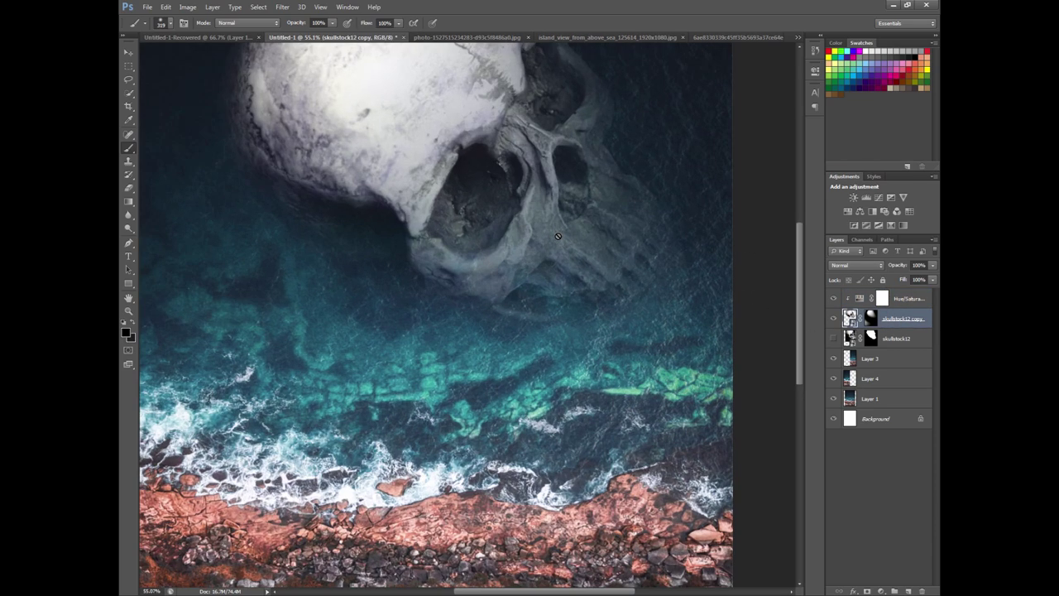
{"action": "scroll", "coordinate": [620, 289], "scroll_direction": "down", "scroll_amount": 1}
{"action": "left_click", "coordinate": [922, 305]}
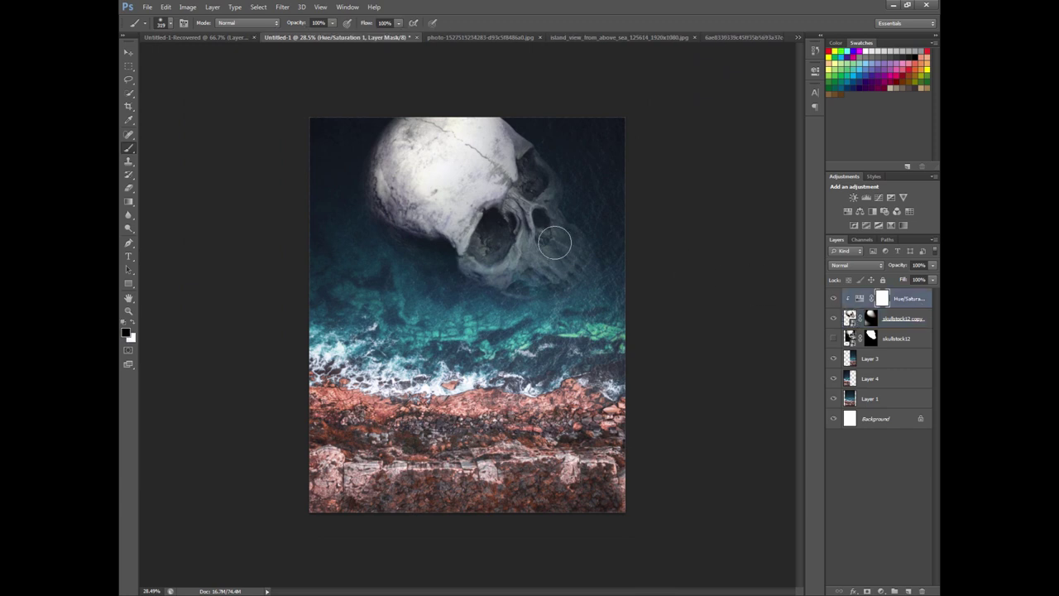
{"action": "scroll", "coordinate": [550, 211], "scroll_direction": "down", "scroll_amount": 2}
{"action": "scroll", "coordinate": [550, 211], "scroll_direction": "up", "scroll_amount": 1}
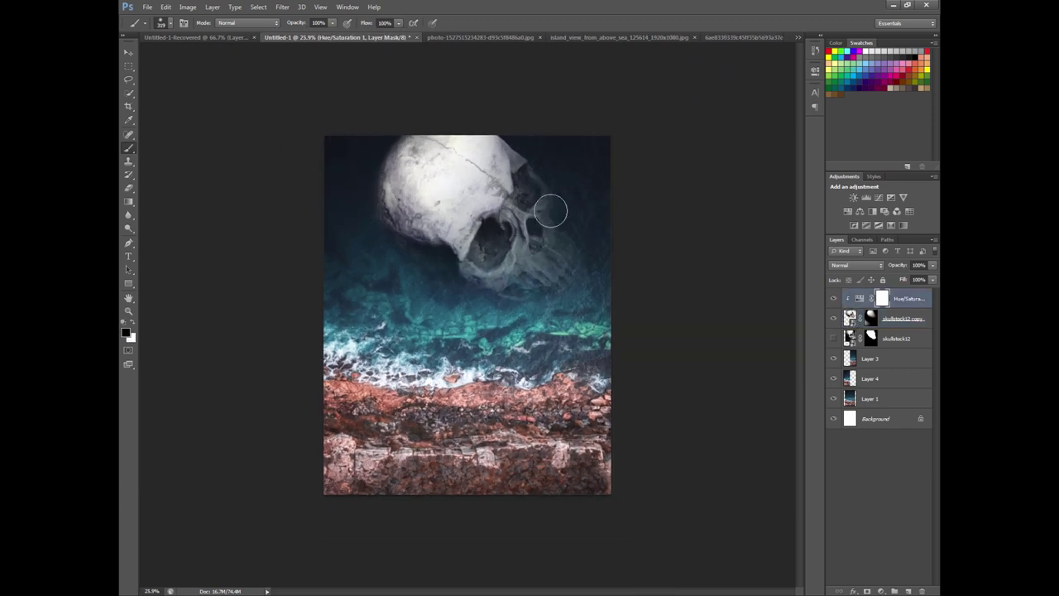
{"action": "left_click", "coordinate": [587, 37]}
- Drag the tree-covered island photo into Untitled-1 near the top as Layer 5
{"action": "left_click", "coordinate": [129, 52]}
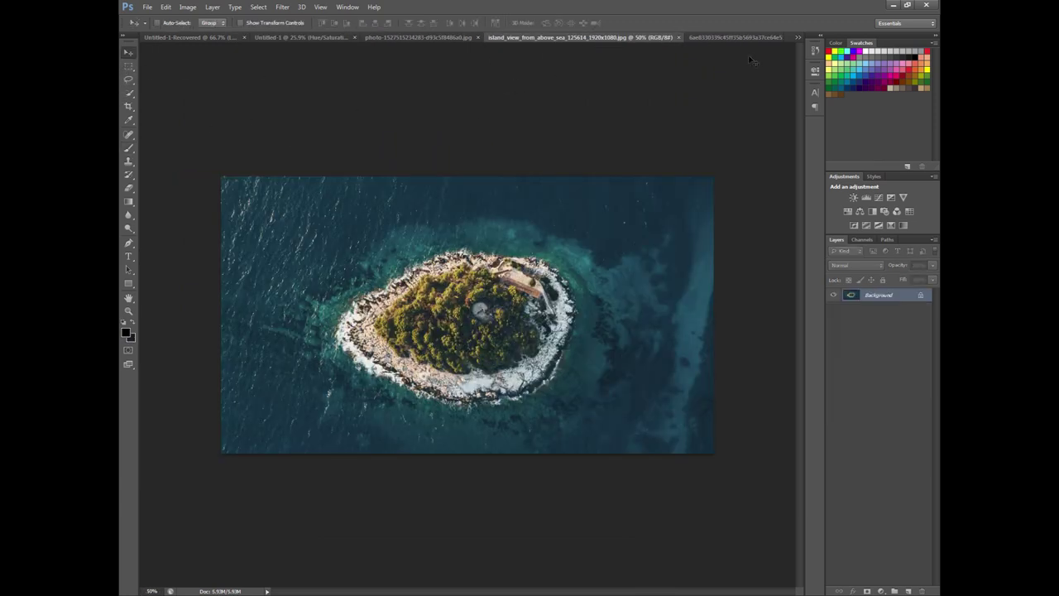
{"action": "left_click", "coordinate": [729, 37]}
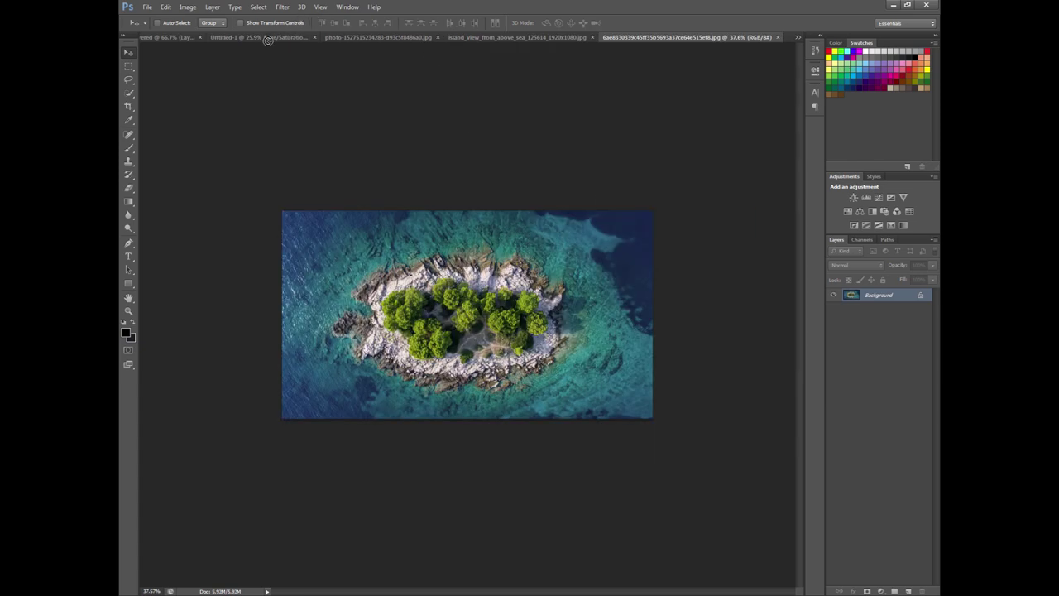
{"action": "mouse_move", "coordinate": [267, 41]}
{"action": "left_mouse_down"}
{"action": "mouse_move", "coordinate": [601, 218]}
{"action": "mouse_move", "coordinate": [499, 189]}
{"action": "mouse_move", "coordinate": [471, 166]}
{"action": "left_mouse_up"}
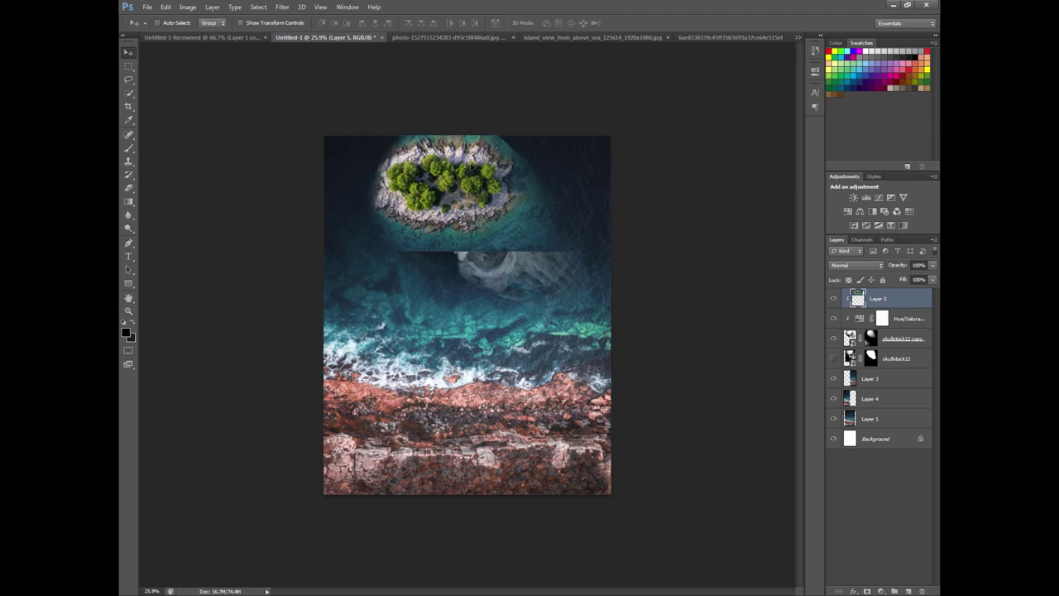
- Try Darken blending on the new island layer
{"action": "right_click", "coordinate": [892, 303]}
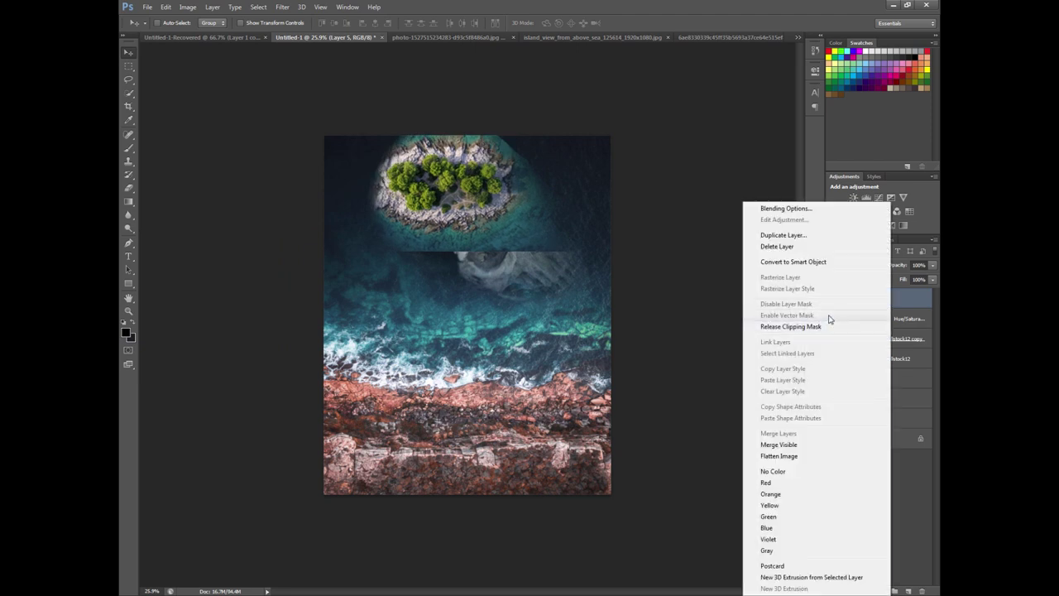
{"action": "left_click", "coordinate": [901, 306]}
{"action": "left_click", "coordinate": [856, 264]}
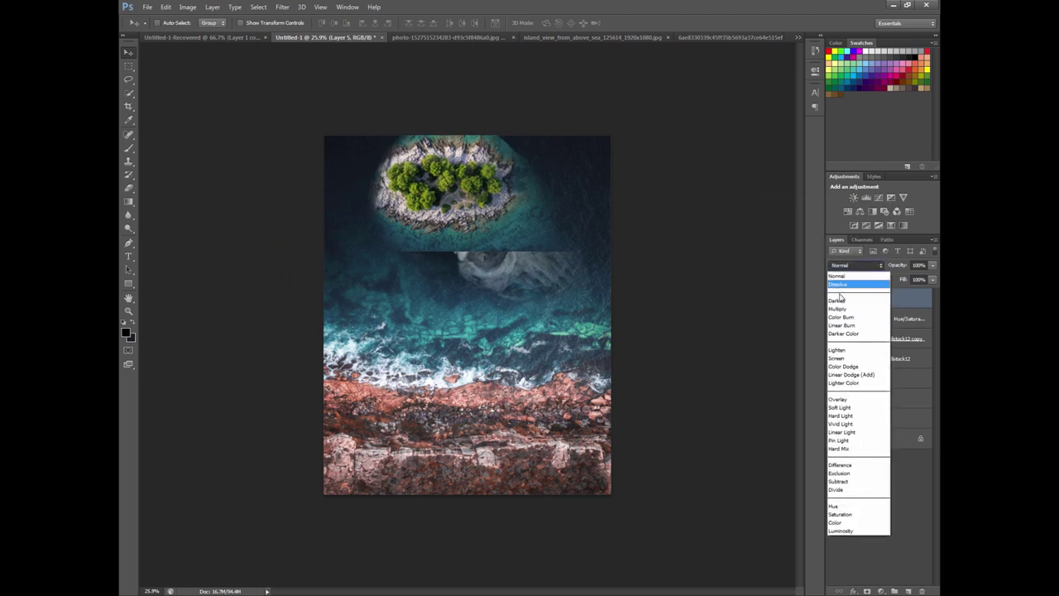
{"action": "left_click", "coordinate": [840, 300]}
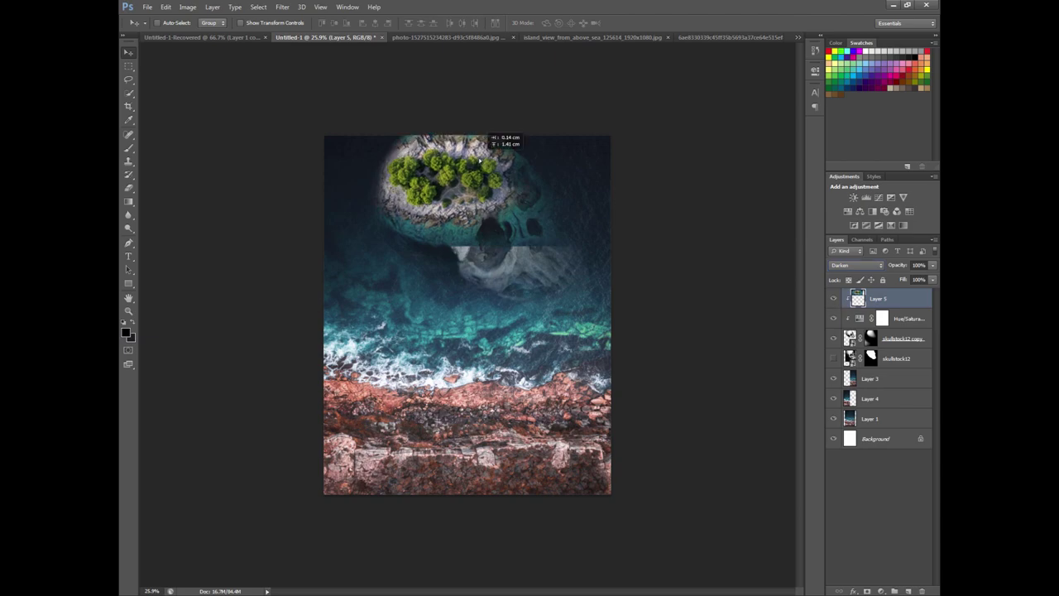
{"action": "scroll", "coordinate": [479, 161], "scroll_direction": "up", "scroll_amount": 3}
{"action": "scroll", "coordinate": [463, 142], "scroll_direction": "down", "scroll_amount": 1}
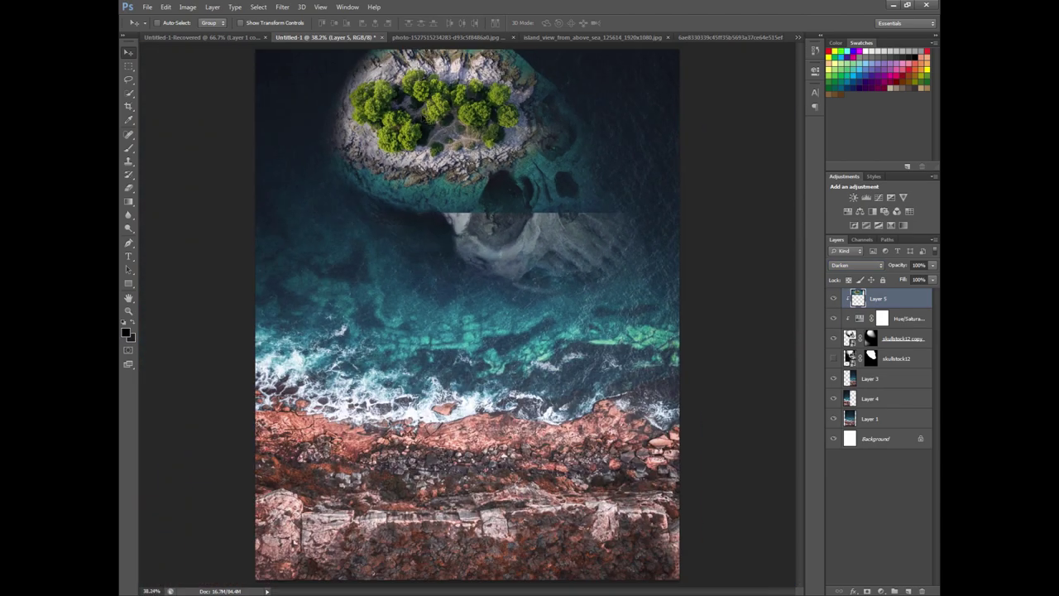
{"action": "scroll", "coordinate": [422, 116], "scroll_direction": "up", "scroll_amount": 2}
{"action": "scroll", "coordinate": [418, 108], "scroll_direction": "up", "scroll_amount": 2}
{"action": "scroll", "coordinate": [418, 106], "scroll_direction": "down", "scroll_amount": 2}
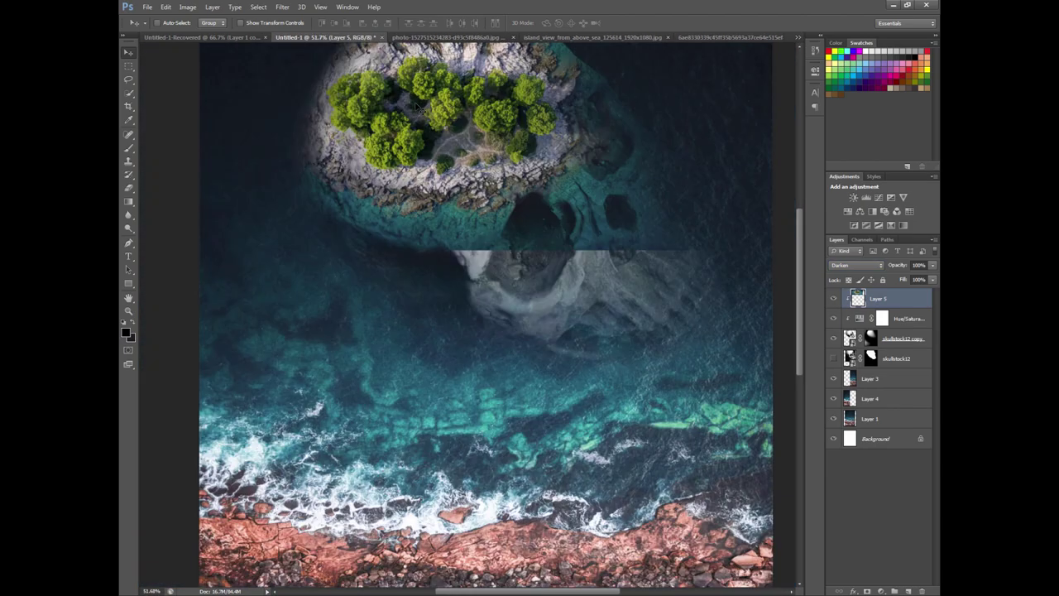
- Set the island layer to Multiply and nudge it down over the skull's crown
{"action": "left_click", "coordinate": [857, 265]}
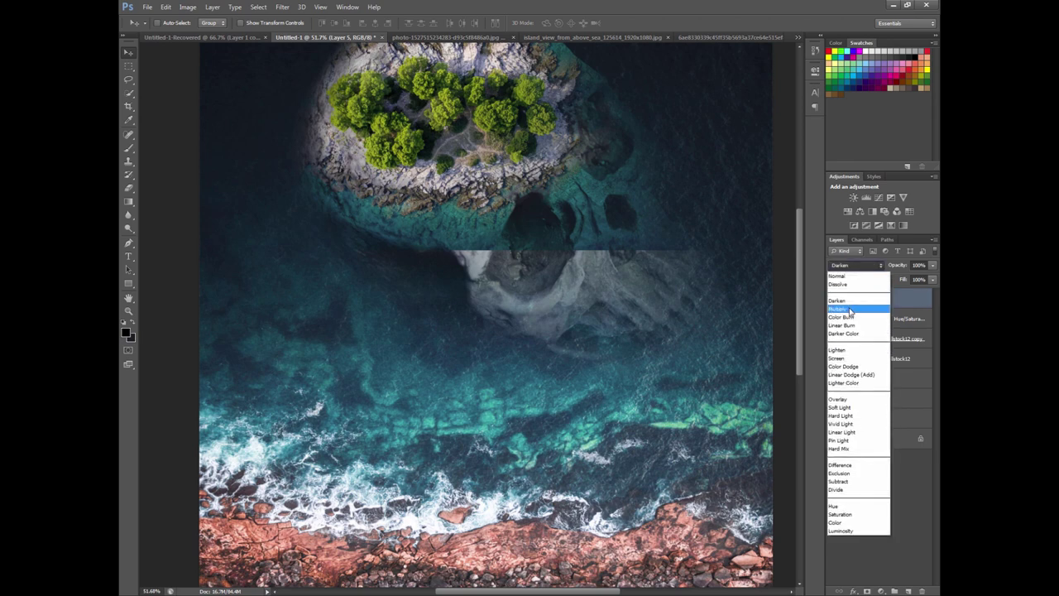
{"action": "left_click", "coordinate": [849, 310]}
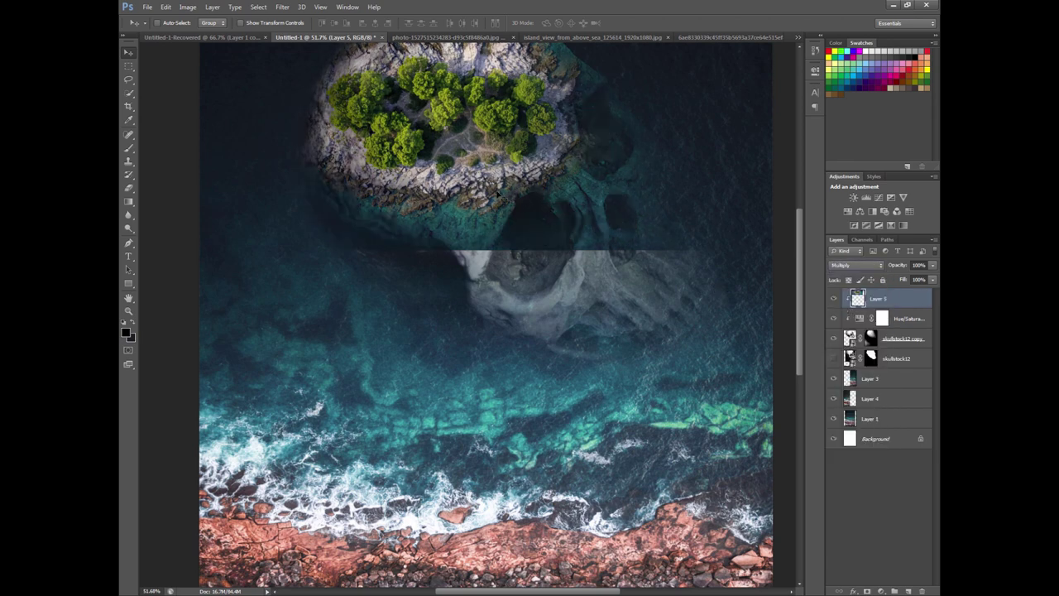
{"action": "scroll", "coordinate": [497, 190], "scroll_direction": "down", "scroll_amount": 1}
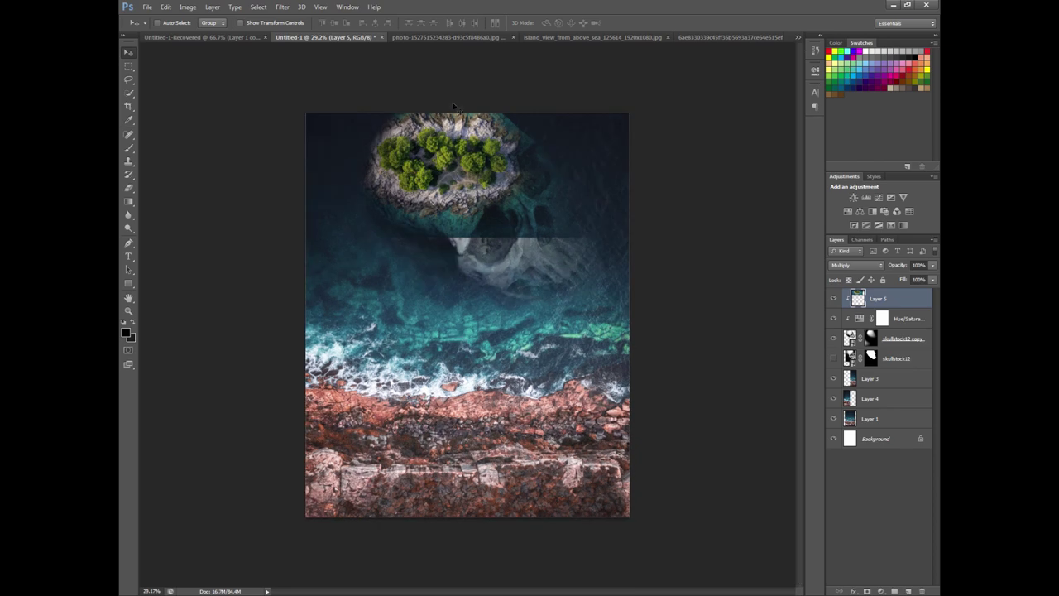
{"action": "scroll", "coordinate": [442, 90], "scroll_direction": "up", "scroll_amount": 2}
{"action": "scroll", "coordinate": [442, 89], "scroll_direction": "up", "scroll_amount": 2}
{"action": "scroll", "coordinate": [442, 90], "scroll_direction": "up", "scroll_amount": 1}
{"action": "scroll", "coordinate": [438, 109], "scroll_direction": "down", "scroll_amount": 2}
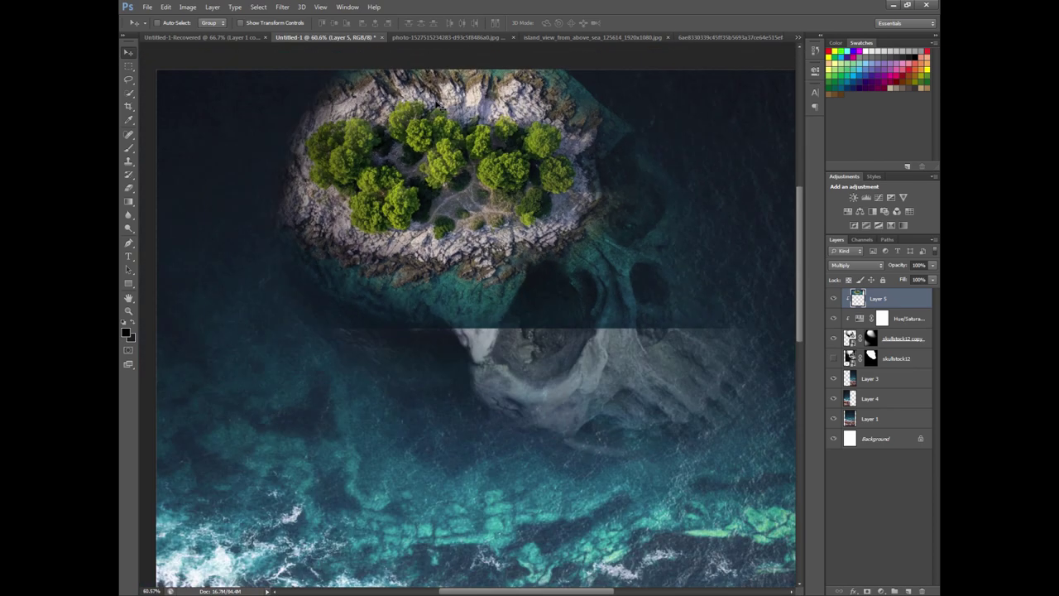
{"action": "scroll", "coordinate": [439, 109], "scroll_direction": "up", "scroll_amount": 2}
{"action": "scroll", "coordinate": [438, 109], "scroll_direction": "down", "scroll_amount": 2}
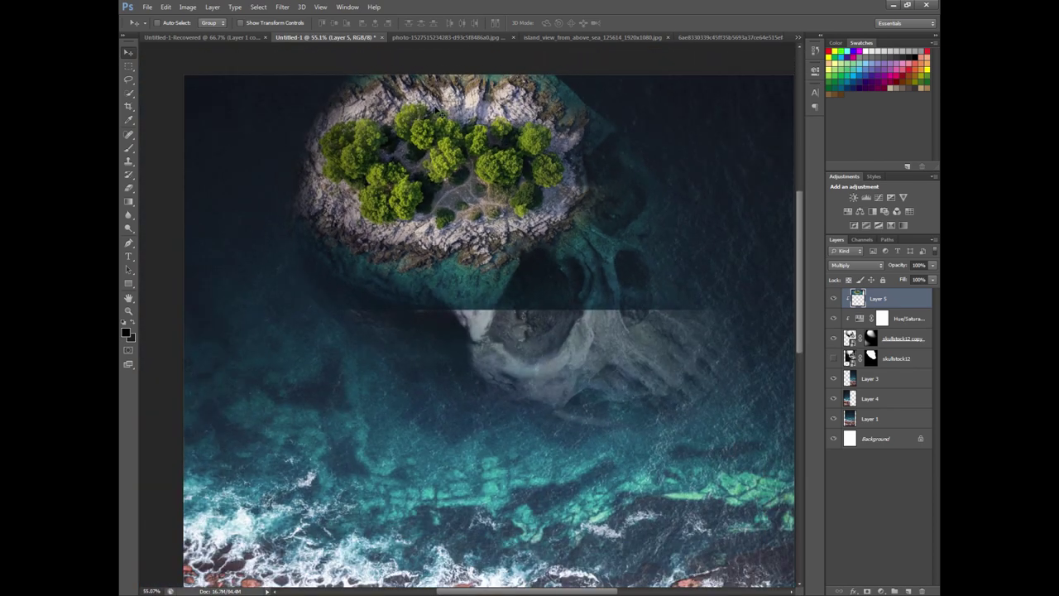
{"action": "left_click_drag", "start_coordinate": [438, 109], "coordinate": [437, 130]}
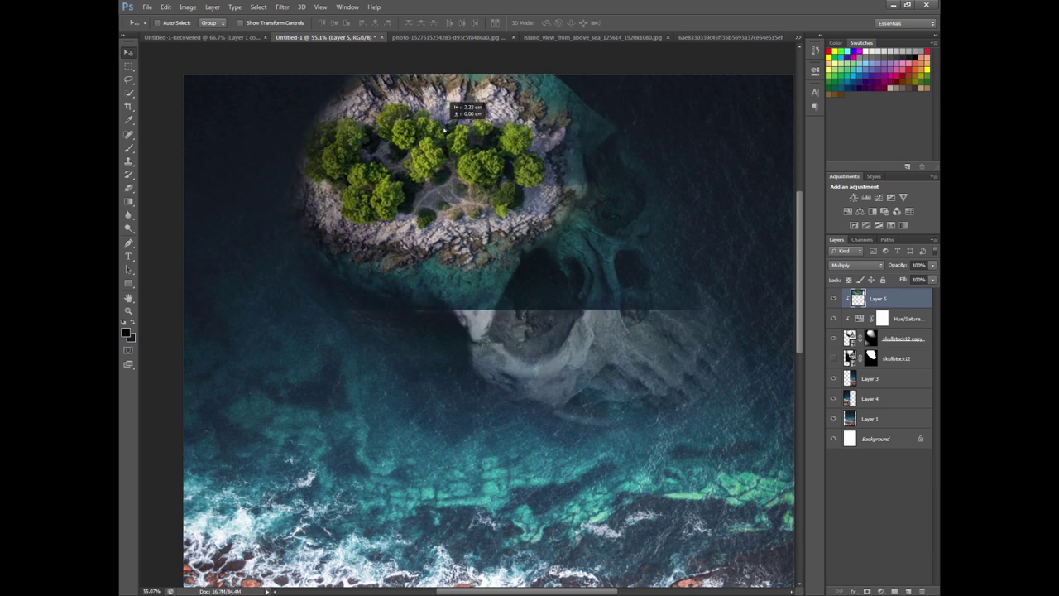
{"action": "scroll", "coordinate": [436, 130], "scroll_direction": "down", "scroll_amount": 1}
- Free Transform the island layer, shrinking it to about 88% and rotating it about 14°
{"action": "left_click", "coordinate": [128, 65]}
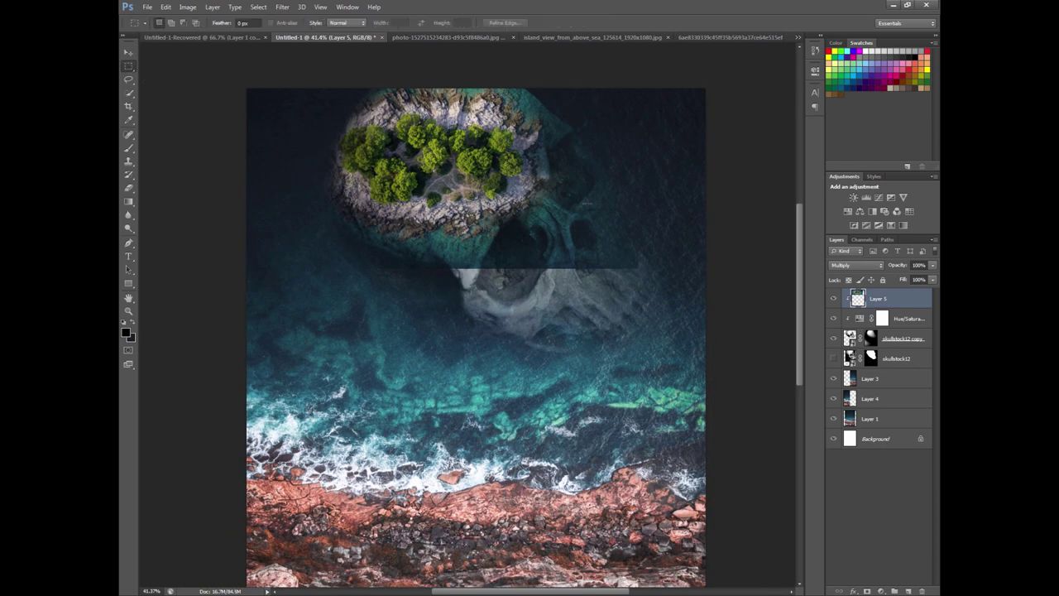
{"action": "right_click", "coordinate": [587, 205]}
{"action": "left_click", "coordinate": [626, 295]}
{"action": "scroll", "coordinate": [616, 173], "scroll_direction": "down", "scroll_amount": 2}
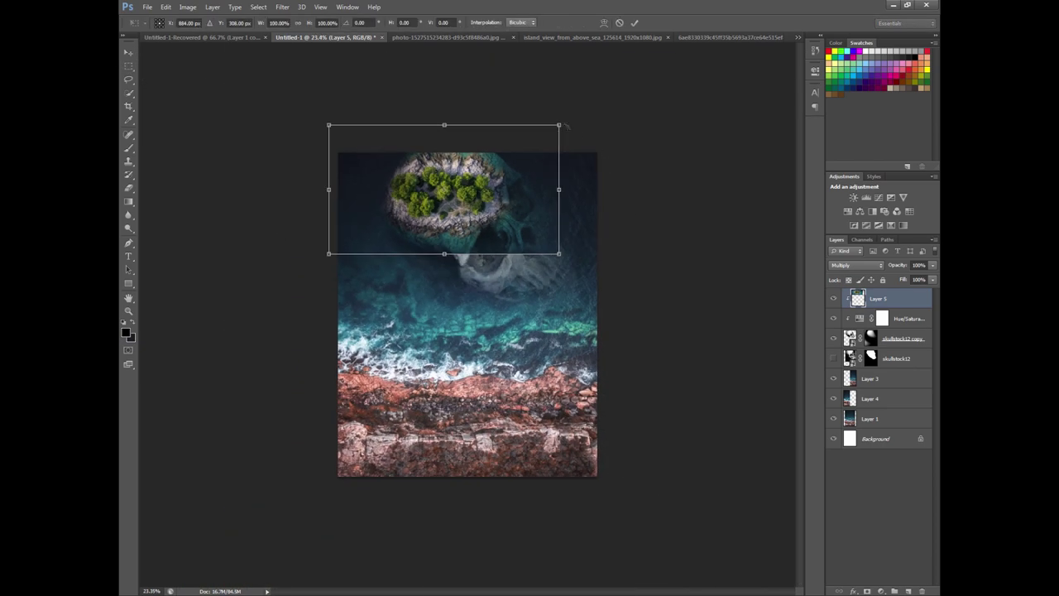
{"action": "left_click_drag", "start_coordinate": [559, 125], "coordinate": [522, 153]}
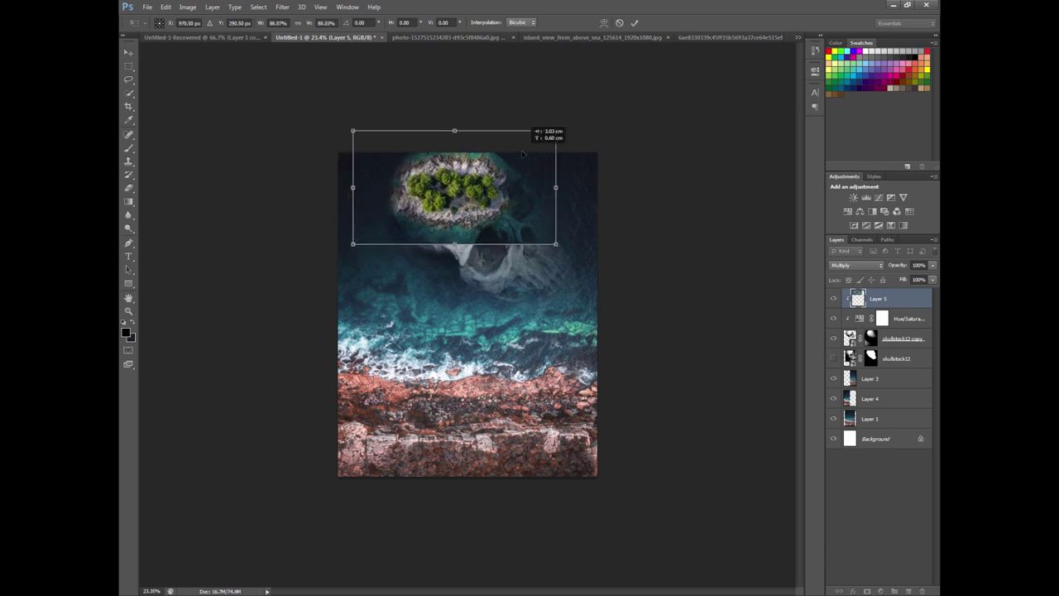
{"action": "left_click_drag", "start_coordinate": [617, 160], "coordinate": [602, 195]}
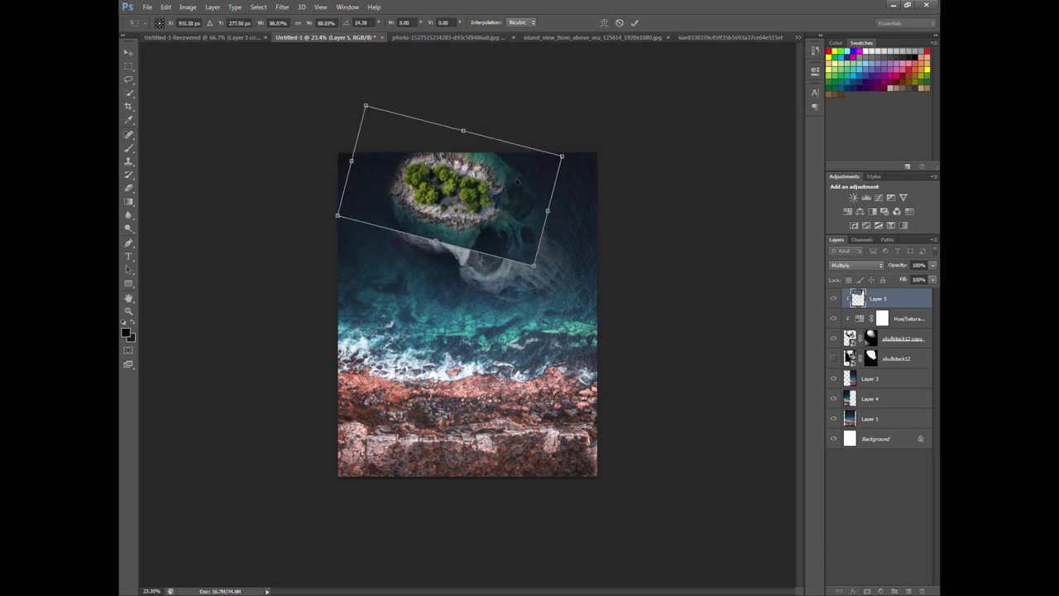
- Refine the island to about 77% scale and 12° rotation, then commit the transform
{"action": "left_click_drag", "start_coordinate": [516, 181], "coordinate": [522, 182]}
{"action": "left_click_drag", "start_coordinate": [612, 195], "coordinate": [614, 188]}
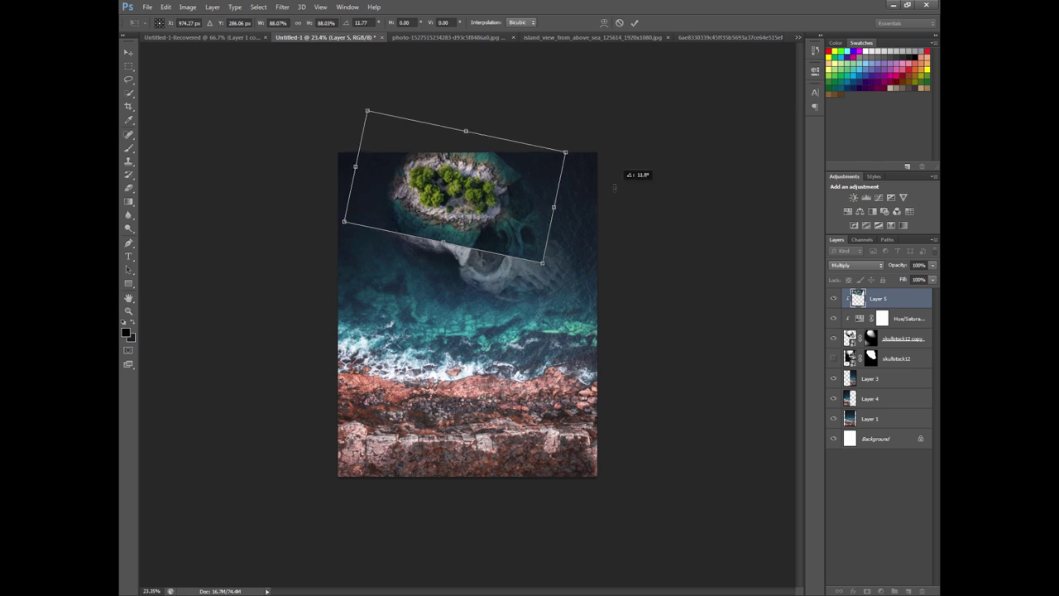
{"action": "left_click_drag", "start_coordinate": [566, 154], "coordinate": [526, 175]}
{"action": "key", "text": "Return"}
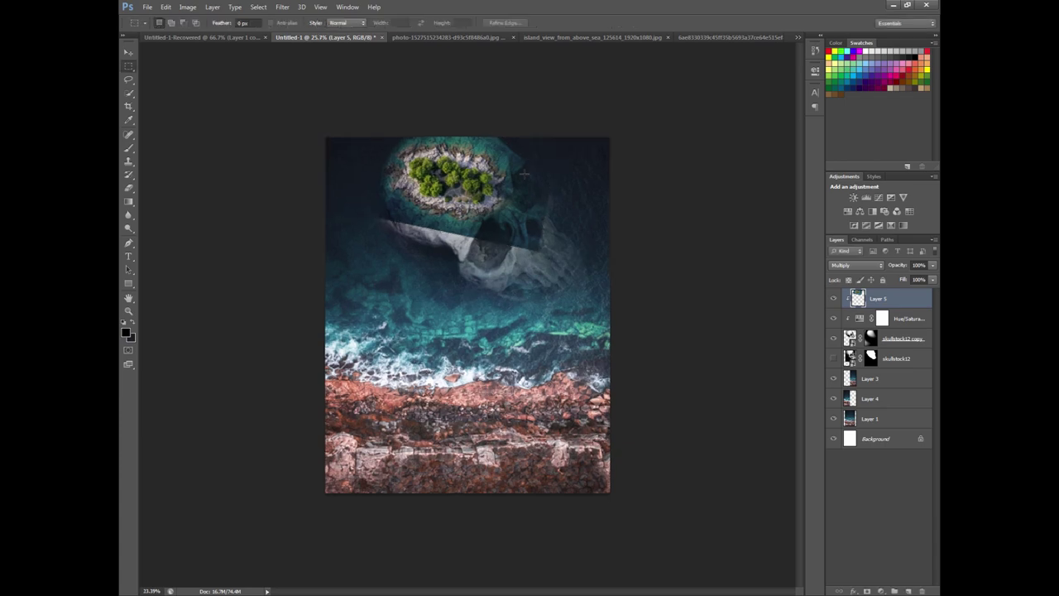
{"action": "scroll", "coordinate": [526, 174], "scroll_direction": "up", "scroll_amount": 3}
{"action": "scroll", "coordinate": [506, 166], "scroll_direction": "up", "scroll_amount": 3}
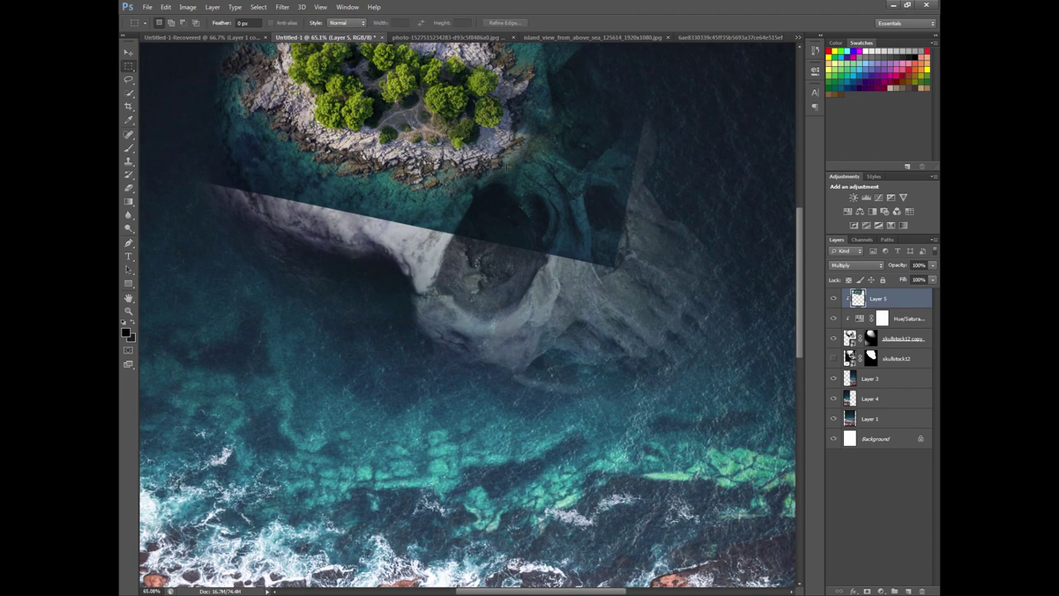
{"action": "scroll", "coordinate": [506, 166], "scroll_direction": "down", "scroll_amount": 3}
{"action": "scroll", "coordinate": [506, 166], "scroll_direction": "up", "scroll_amount": 2}
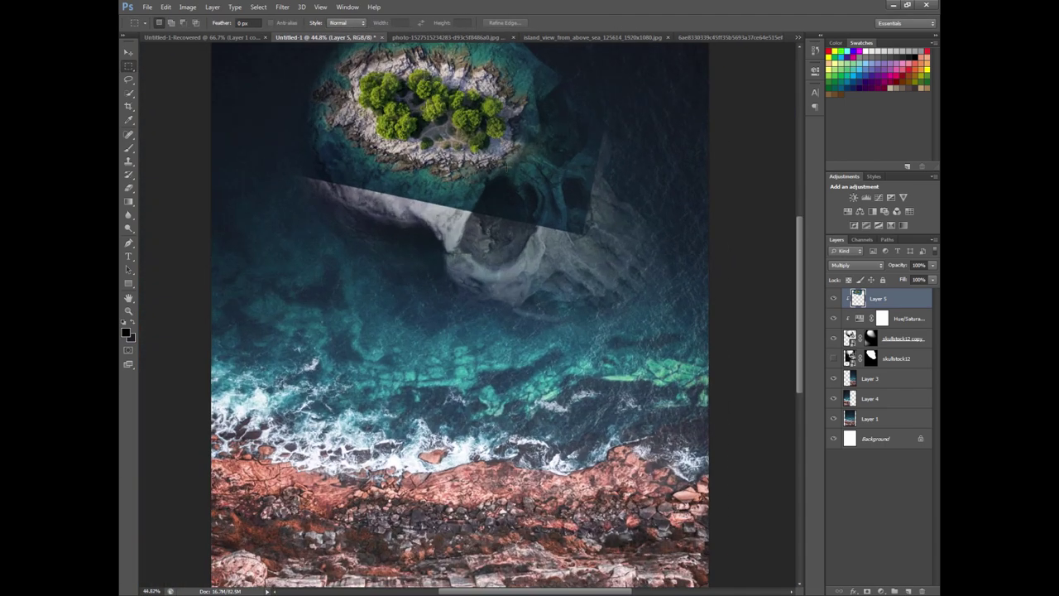
{"action": "scroll", "coordinate": [506, 166], "scroll_direction": "down", "scroll_amount": 3}
{"action": "scroll", "coordinate": [507, 165], "scroll_direction": "up", "scroll_amount": 1}
{"action": "scroll", "coordinate": [506, 165], "scroll_direction": "up", "scroll_amount": 3}
{"action": "scroll", "coordinate": [506, 165], "scroll_direction": "up", "scroll_amount": 1}
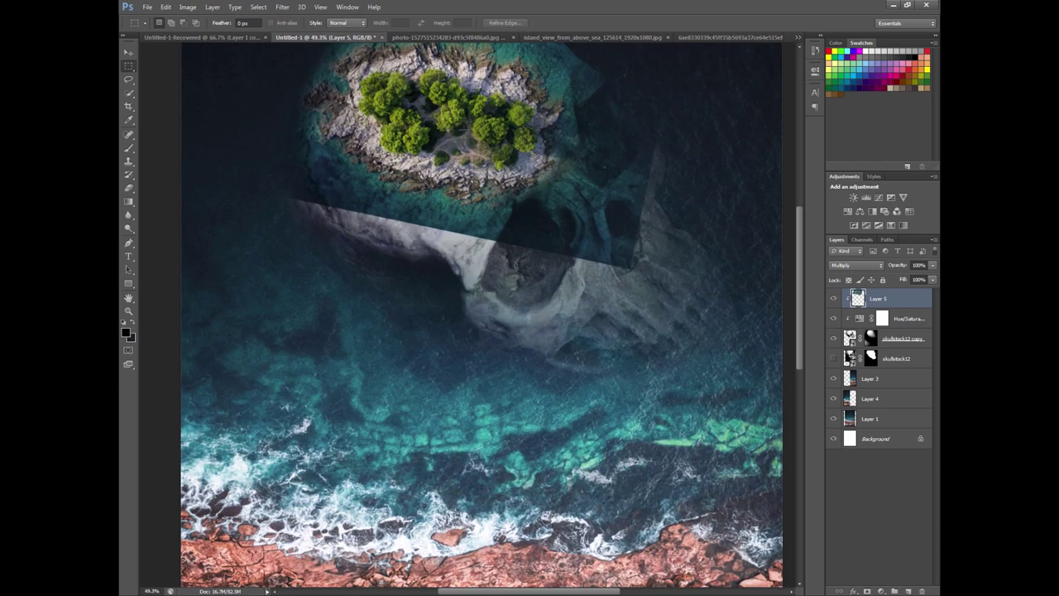
{"action": "scroll", "coordinate": [506, 165], "scroll_direction": "down", "scroll_amount": 2}
- Add a layer mask to Layer 5 and paint out the dark edge with a soft black brush
{"action": "key", "text": "b"}
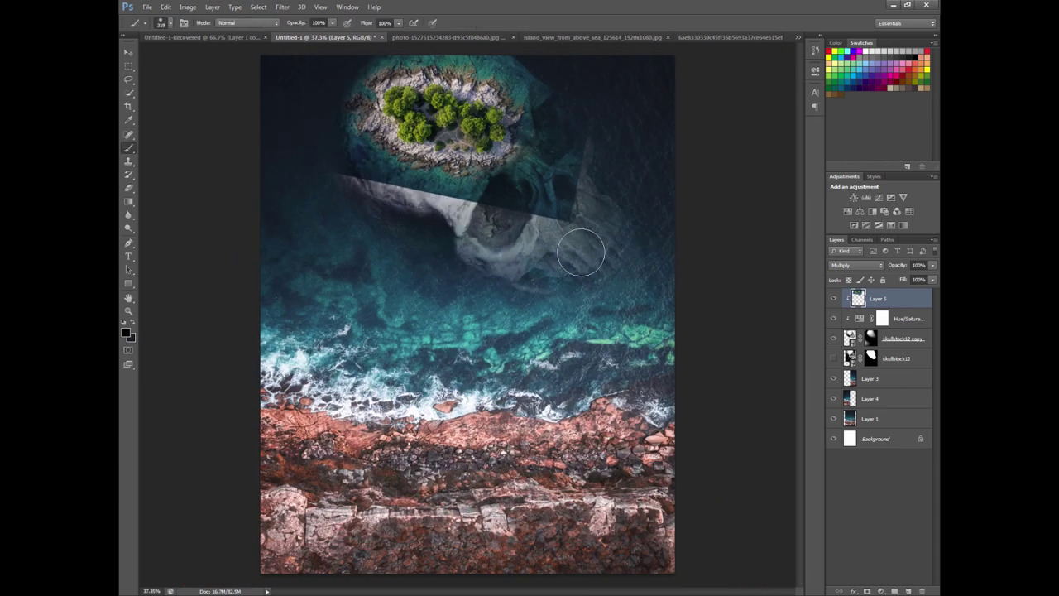
{"action": "right_click", "coordinate": [520, 240]}
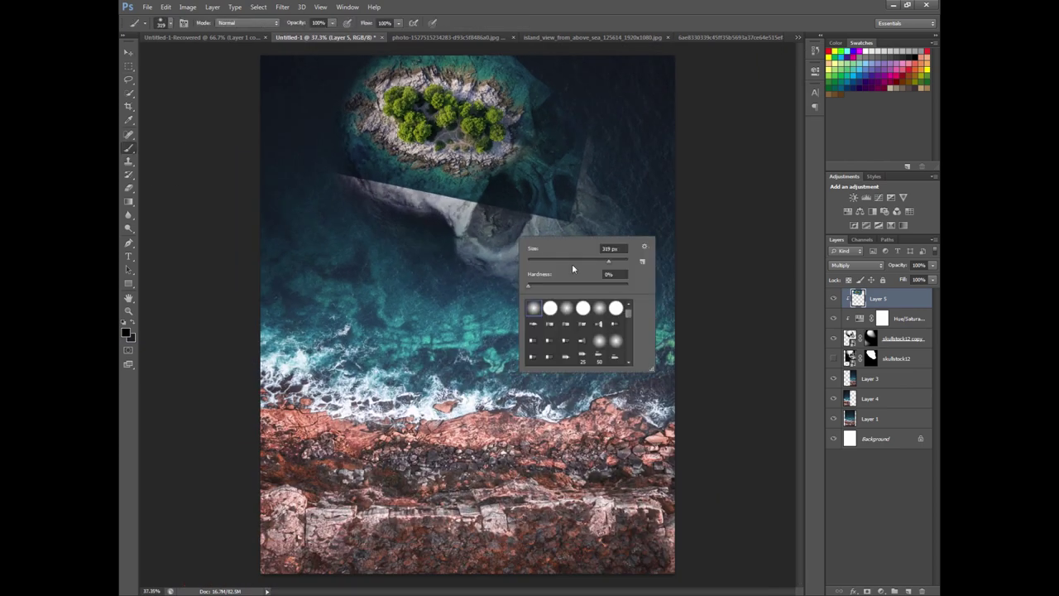
{"action": "left_click", "coordinate": [866, 591]}
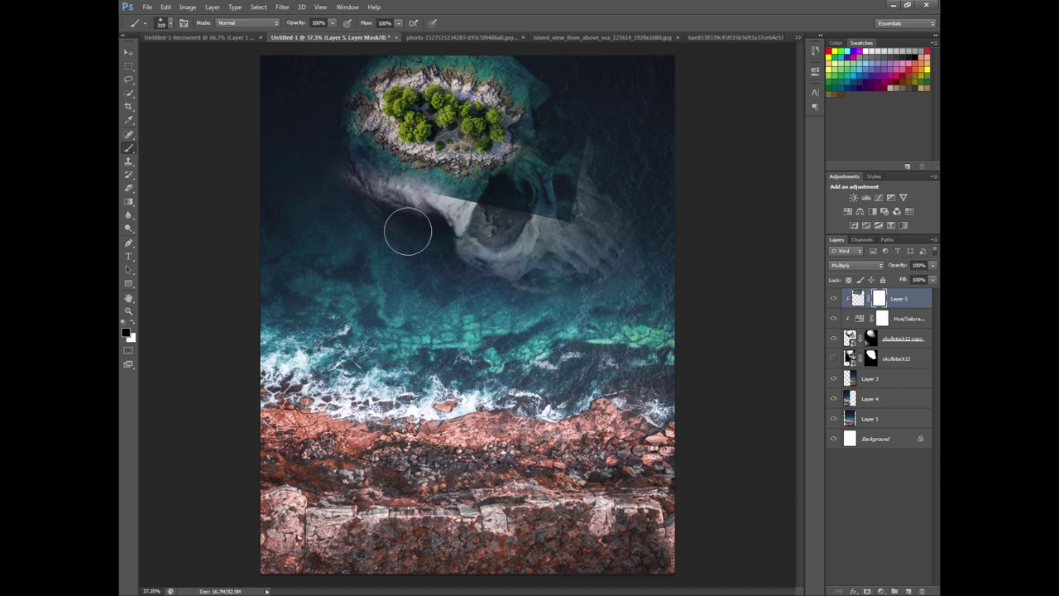
{"action": "mouse_move", "coordinate": [406, 229]}
{"action": "left_mouse_down"}
{"action": "mouse_move", "coordinate": [587, 224]}
{"action": "mouse_move", "coordinate": [513, 206]}
{"action": "mouse_move", "coordinate": [595, 118]}
{"action": "mouse_move", "coordinate": [598, 166]}
{"action": "mouse_move", "coordinate": [563, 199]}
{"action": "mouse_move", "coordinate": [600, 110]}
{"action": "left_mouse_up"}
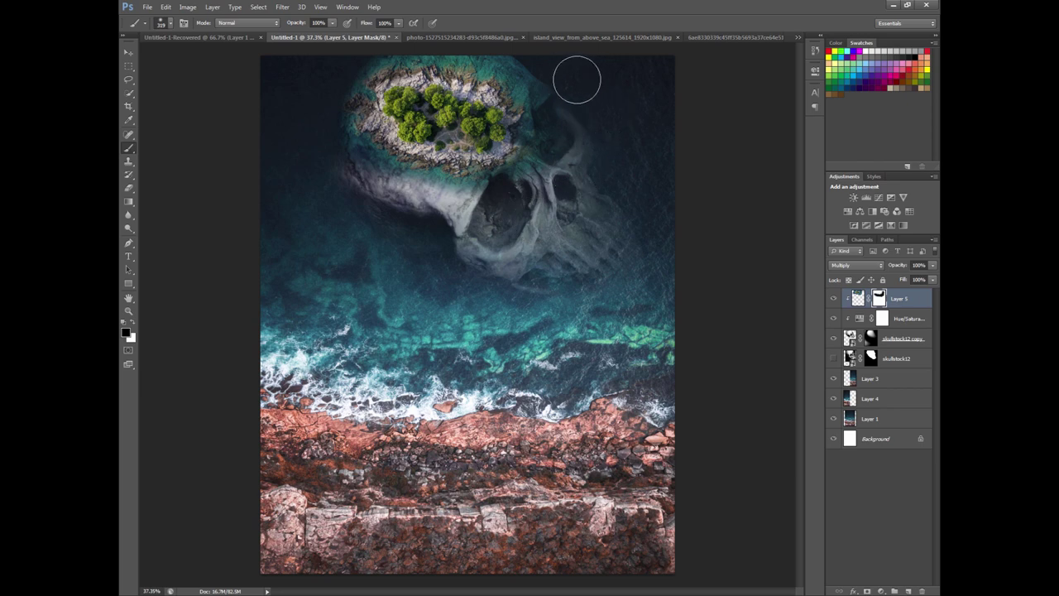
{"action": "scroll", "coordinate": [582, 170], "scroll_direction": "down", "scroll_amount": 2}
{"action": "scroll", "coordinate": [581, 171], "scroll_direction": "up", "scroll_amount": 3}
{"action": "scroll", "coordinate": [619, 262], "scroll_direction": "down", "scroll_amount": 3}
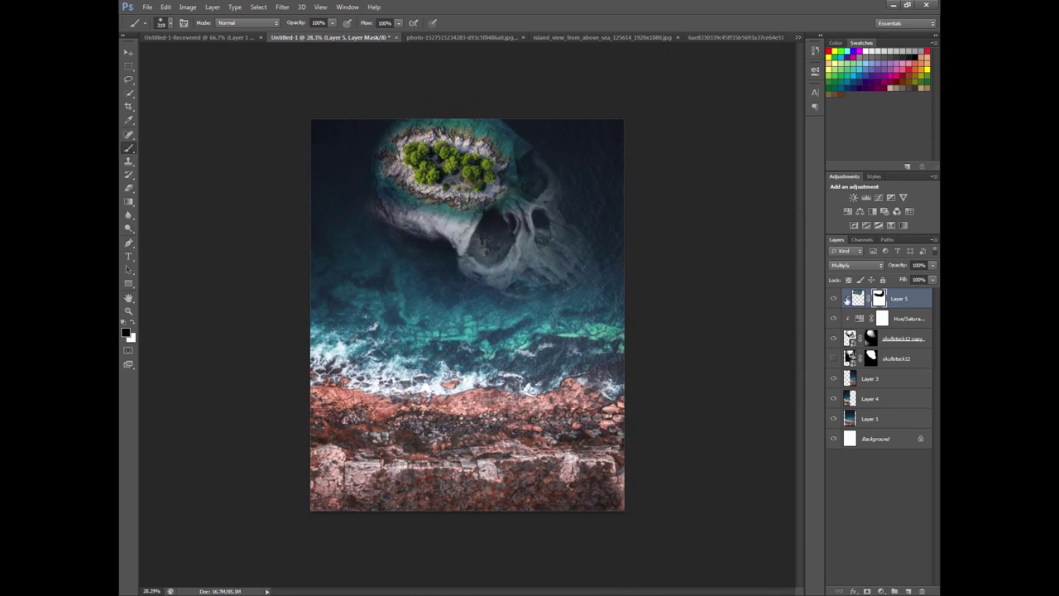
- Test Multiply on Layer 5, then undo back to Normal blending
{"action": "left_click", "coordinate": [907, 319]}
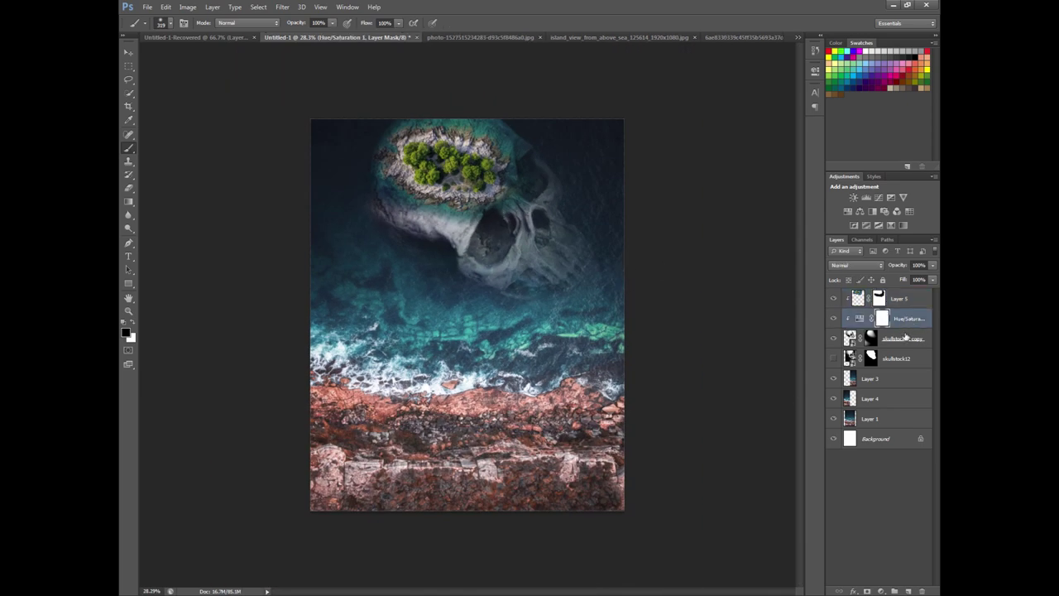
{"action": "scroll", "coordinate": [545, 216], "scroll_direction": "up", "scroll_amount": 2}
{"action": "left_click", "coordinate": [900, 299]}
{"action": "left_click", "coordinate": [845, 266]}
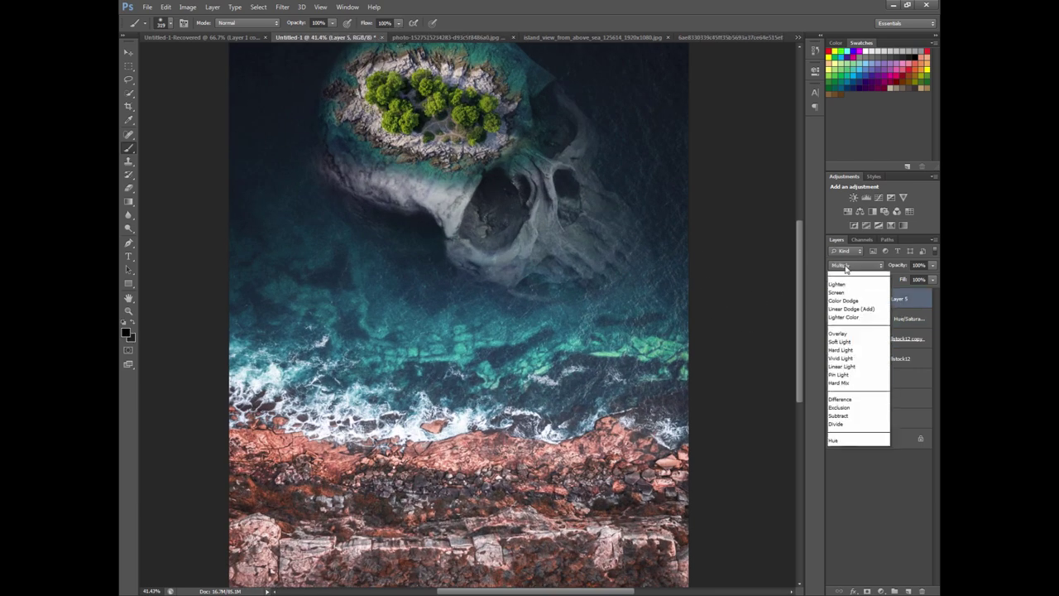
{"action": "left_click", "coordinate": [842, 283]}
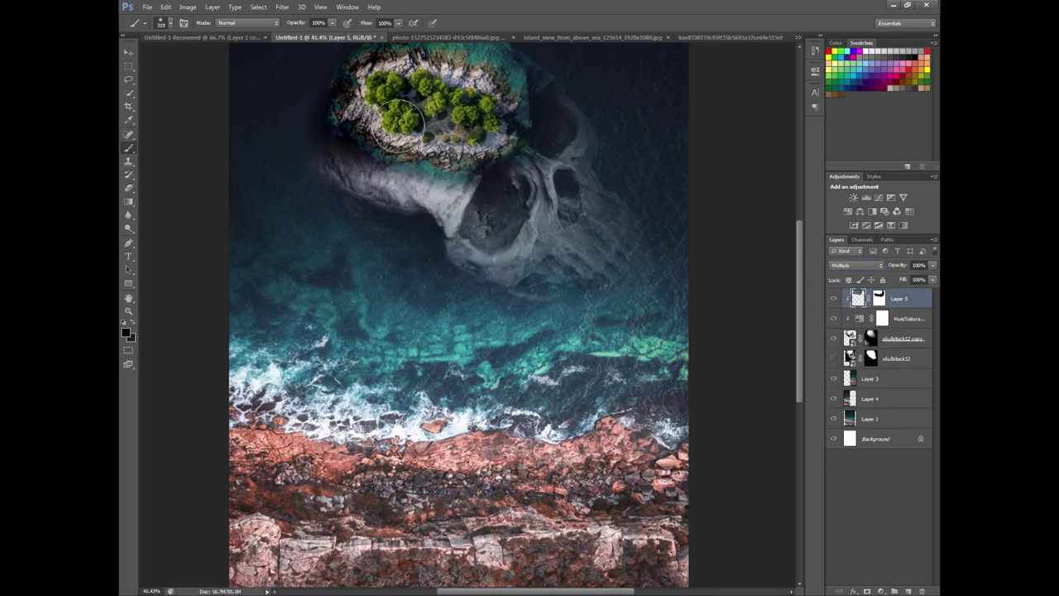
{"action": "key", "text": "ctrl+z"}
- Release Layer 5 from its clipping mask
{"action": "key", "text": "m"}
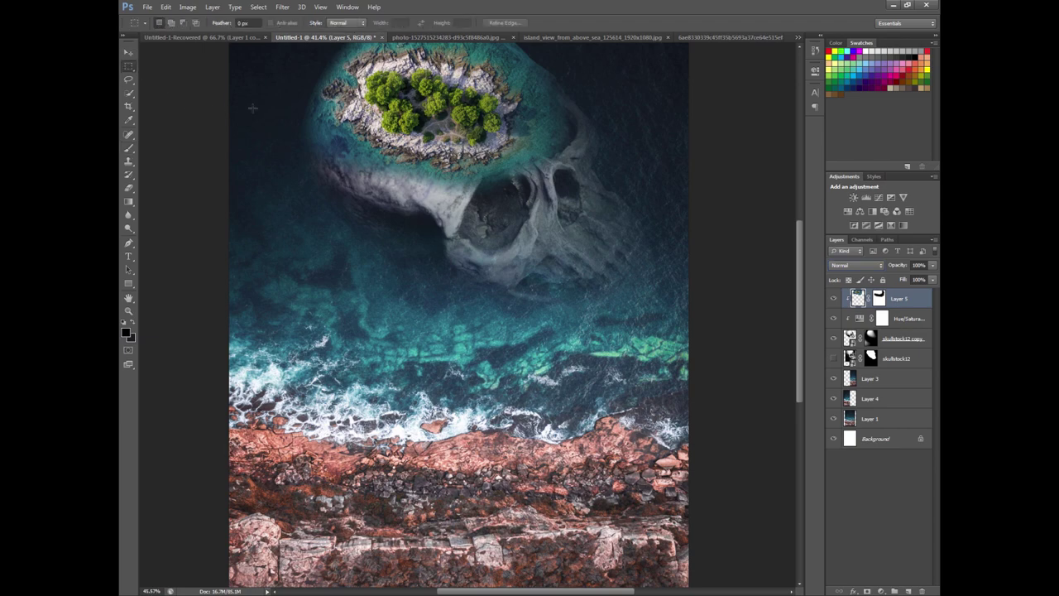
{"action": "scroll", "coordinate": [252, 108], "scroll_direction": "up", "scroll_amount": 1}
{"action": "scroll", "coordinate": [298, 101], "scroll_direction": "up", "scroll_amount": 1}
{"action": "scroll", "coordinate": [463, 114], "scroll_direction": "down", "scroll_amount": 3}
{"action": "scroll", "coordinate": [463, 114], "scroll_direction": "down", "scroll_amount": 1}
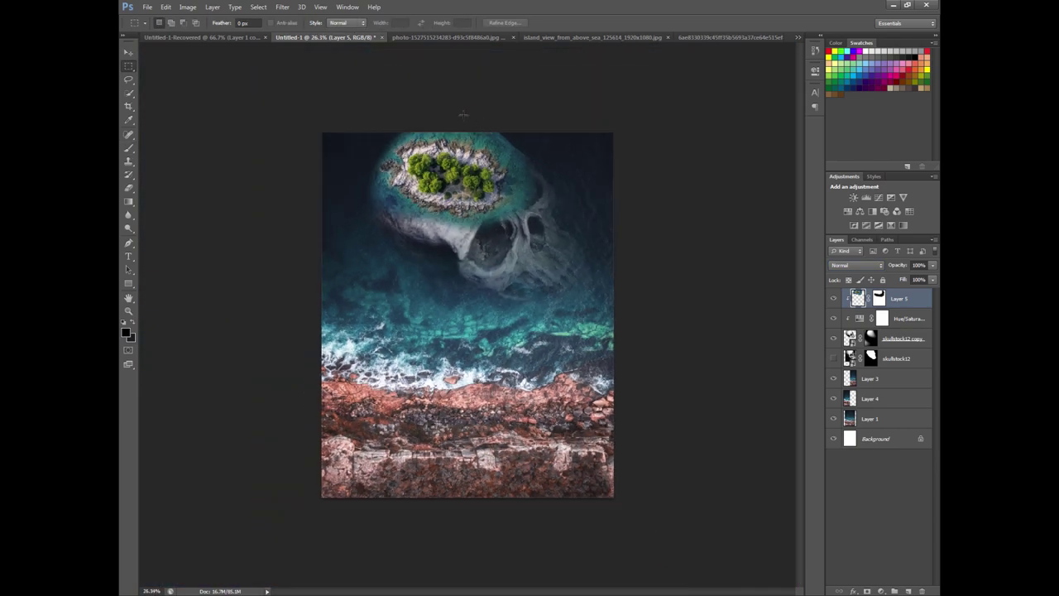
{"action": "scroll", "coordinate": [463, 114], "scroll_direction": "up", "scroll_amount": 2}
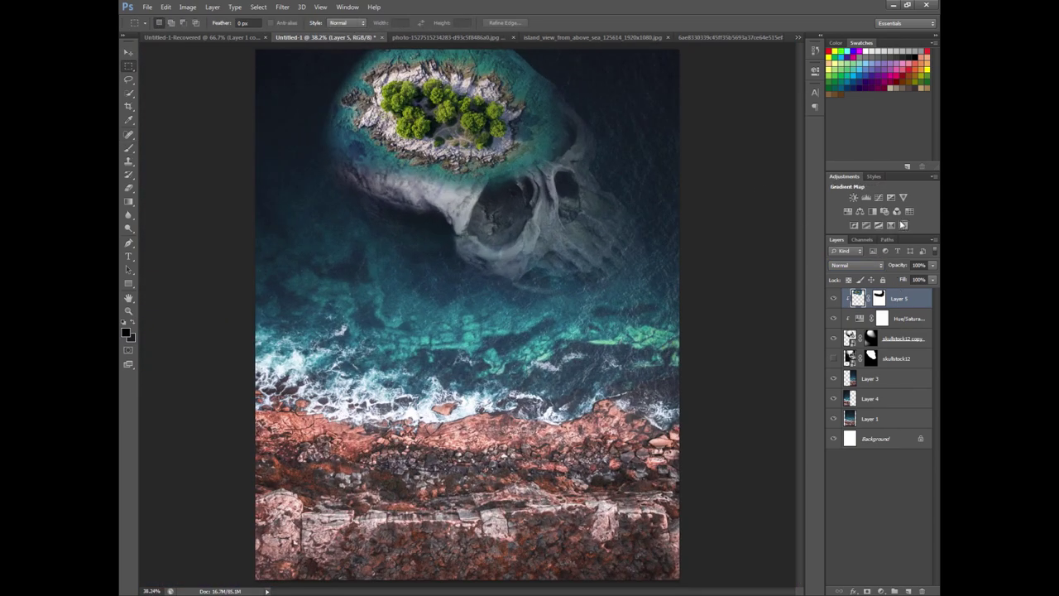
{"action": "right_click", "coordinate": [910, 299]}
{"action": "left_click", "coordinate": [832, 327]}
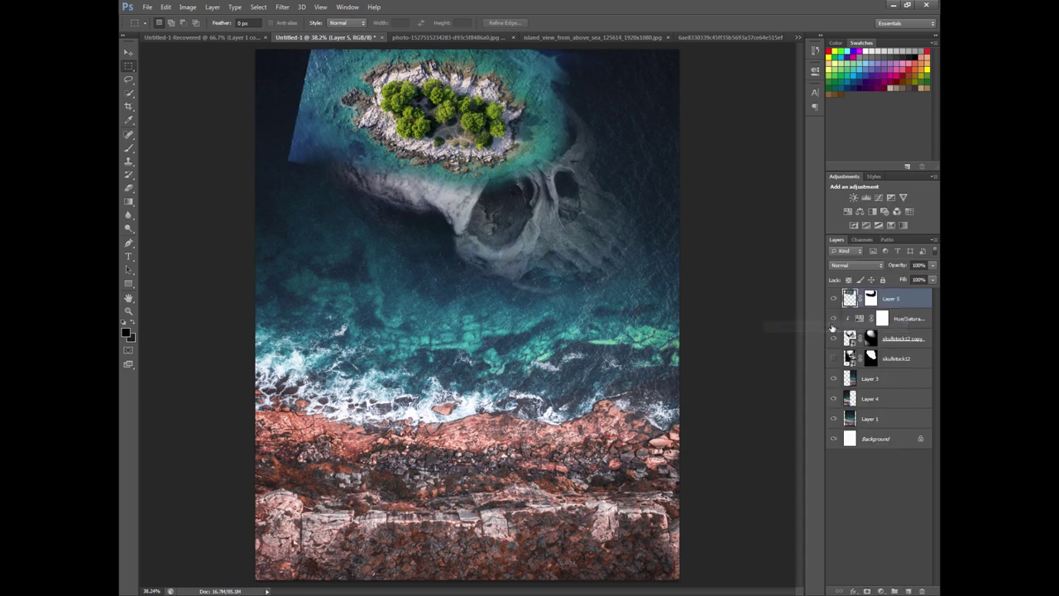
{"action": "scroll", "coordinate": [625, 219], "scroll_direction": "down", "scroll_amount": 2}
{"action": "scroll", "coordinate": [718, 232], "scroll_direction": "up", "scroll_amount": 1}
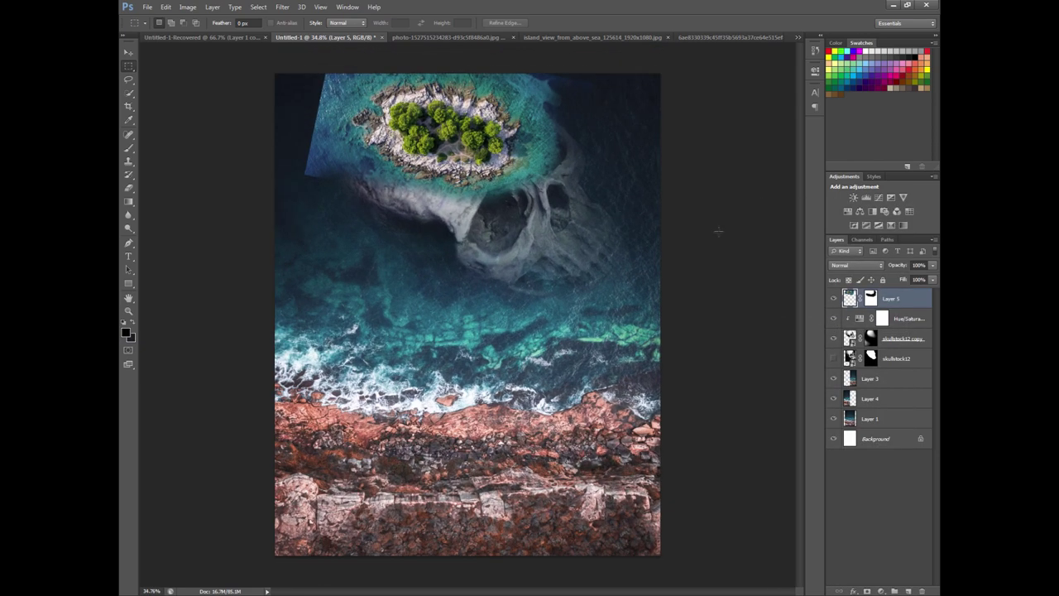
- Set Layer 5 to Darken and cycle through nearby blend modes to compare
{"action": "left_click", "coordinate": [850, 264]}
{"action": "left_click", "coordinate": [848, 308]}
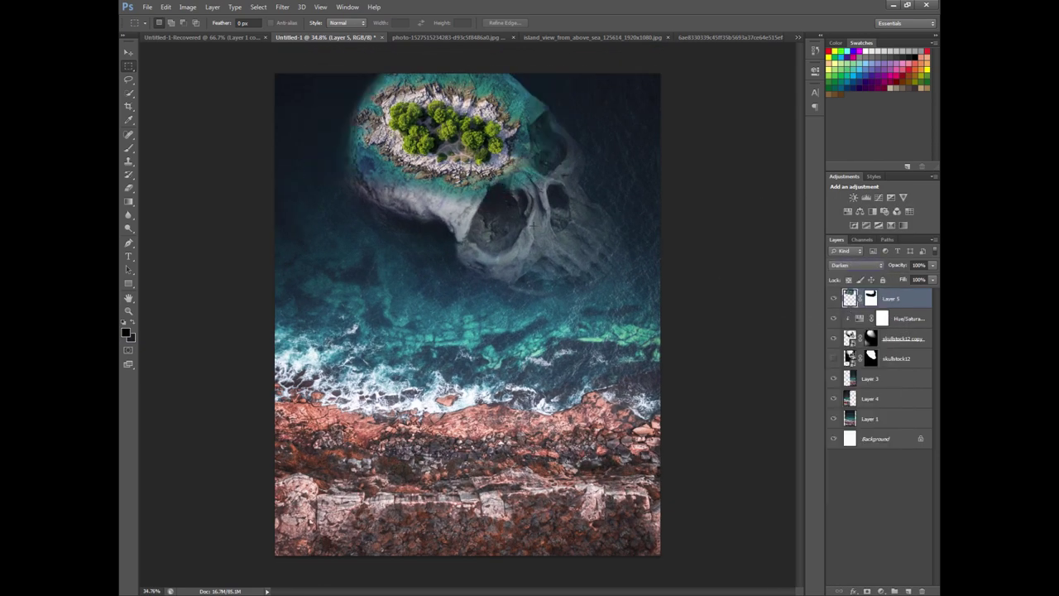
{"action": "key", "text": "shift+plus"}
{"action": "key", "text": "shift+plus"}
{"action": "key", "text": "shift+plus"}
{"action": "key", "text": "shift+plus"}
{"action": "key", "text": "shift+minus"}
- Add a Hue/Saturation adjustment clipped to Layer 5 and try lowering master saturation
{"action": "left_click", "coordinate": [860, 212]}
{"action": "right_click", "coordinate": [900, 299]}
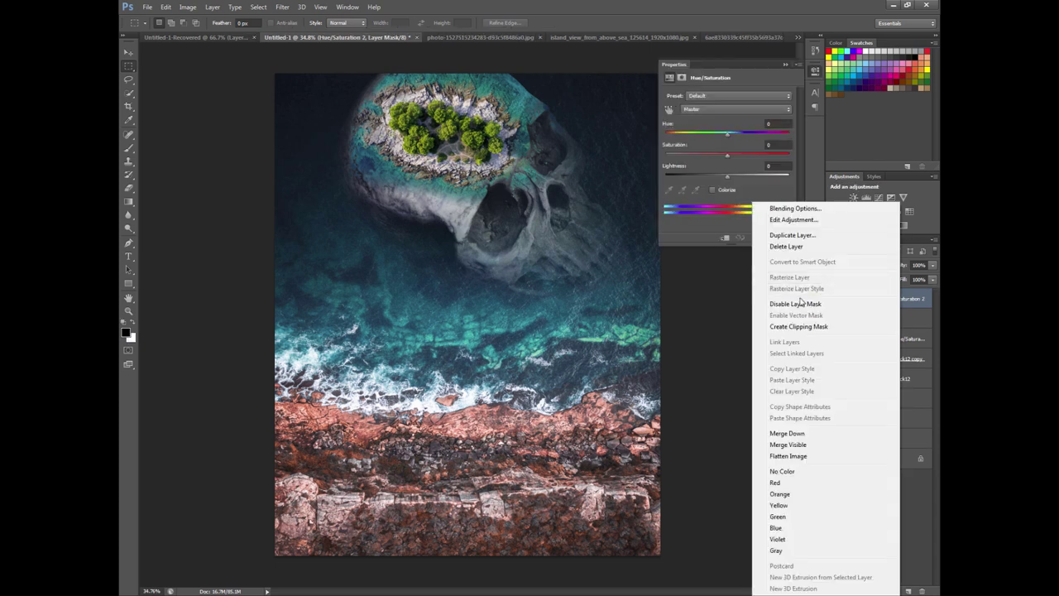
{"action": "left_click", "coordinate": [798, 326]}
{"action": "mouse_move", "coordinate": [726, 157]}
{"action": "left_mouse_down"}
{"action": "mouse_move", "coordinate": [681, 158]}
{"action": "mouse_move", "coordinate": [733, 155]}
{"action": "left_mouse_up"}
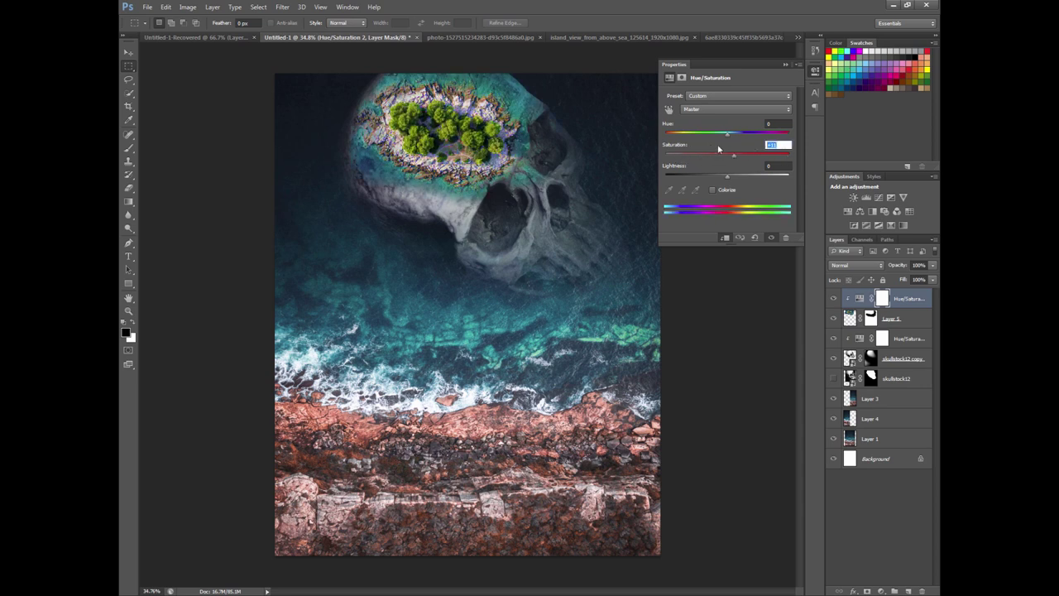
{"action": "key", "text": "BackSpace"}
{"action": "key", "text": "Return"}
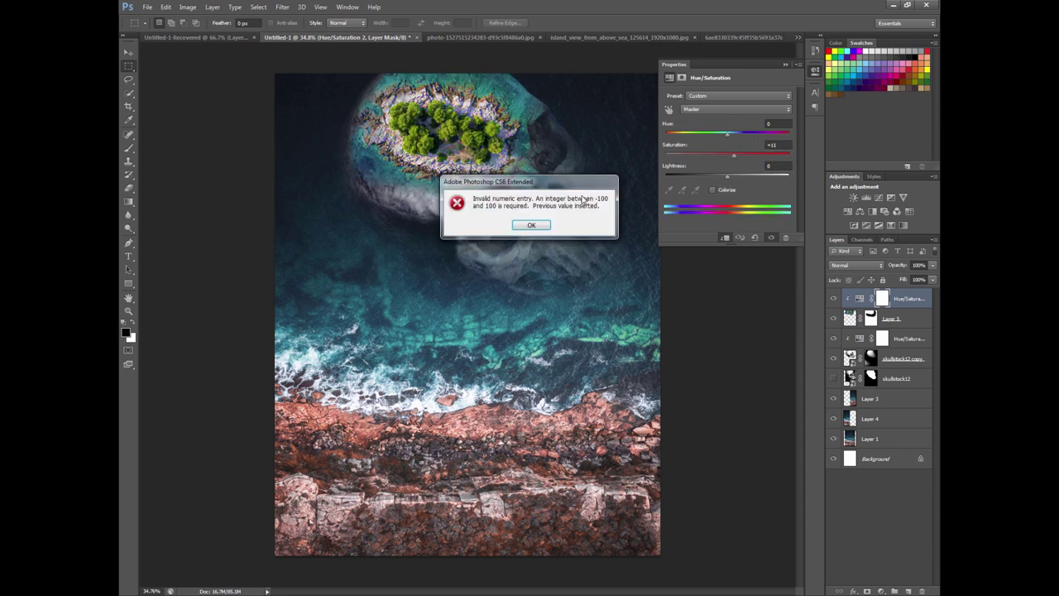
{"action": "left_click", "coordinate": [531, 224]}
- Reduce the saturation of the Cyans range in the Hue/Saturation adjustment
{"action": "left_click", "coordinate": [718, 108]}
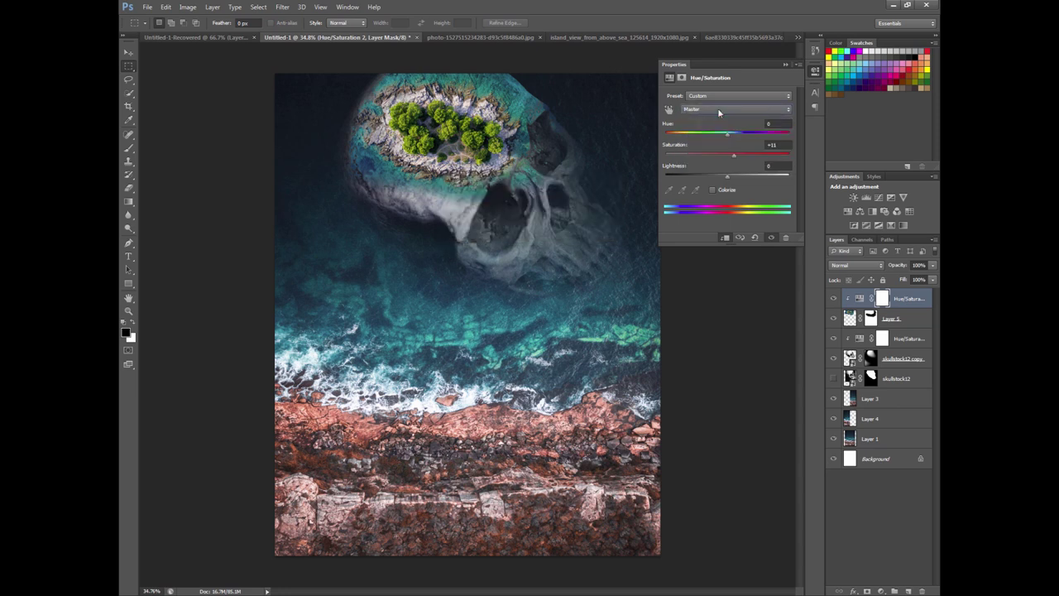
{"action": "left_click", "coordinate": [718, 120]}
{"action": "double_click", "coordinate": [776, 144]}
{"action": "left_click", "coordinate": [720, 109]}
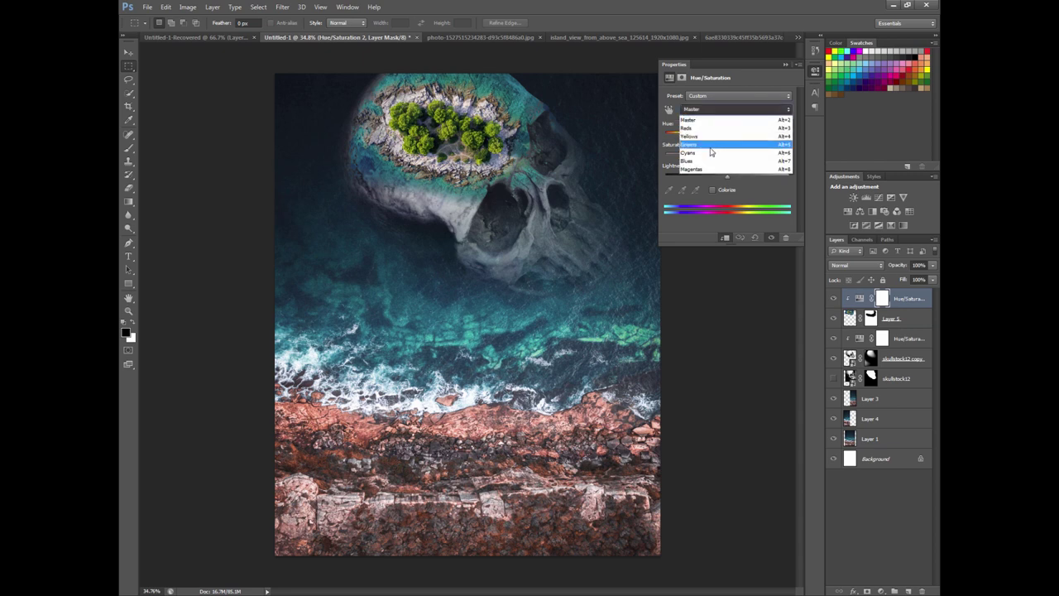
{"action": "left_click", "coordinate": [705, 162]}
{"action": "left_click", "coordinate": [713, 109]}
{"action": "left_click", "coordinate": [706, 153]}
{"action": "left_click_drag", "start_coordinate": [727, 155], "coordinate": [691, 161]}
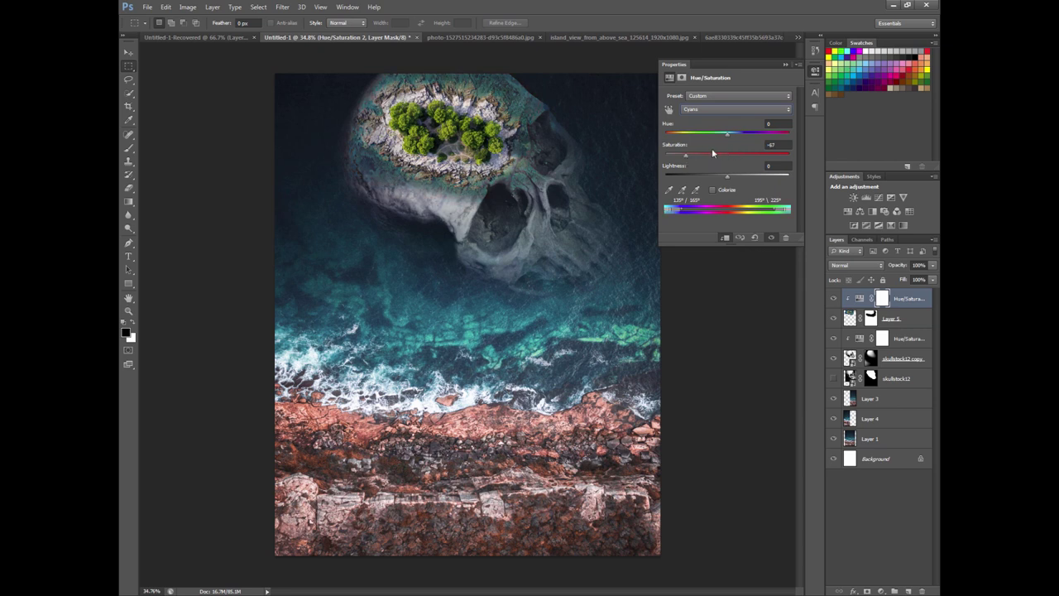
- Set Cyans saturation to about -27 and slightly shift the Cyans and Blues hue
{"action": "left_click", "coordinate": [708, 109]}
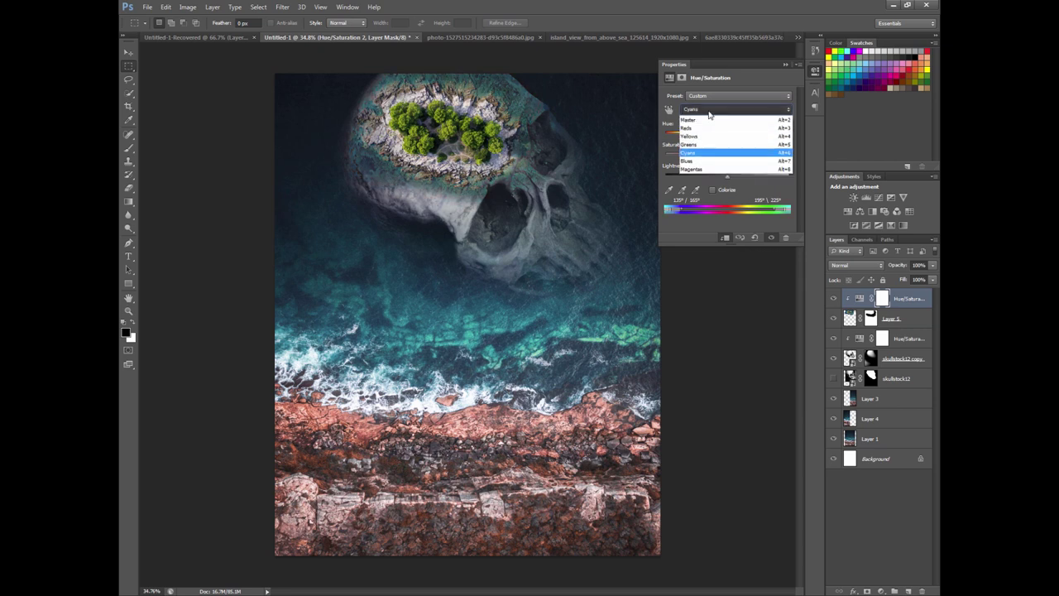
{"action": "left_click", "coordinate": [725, 161]}
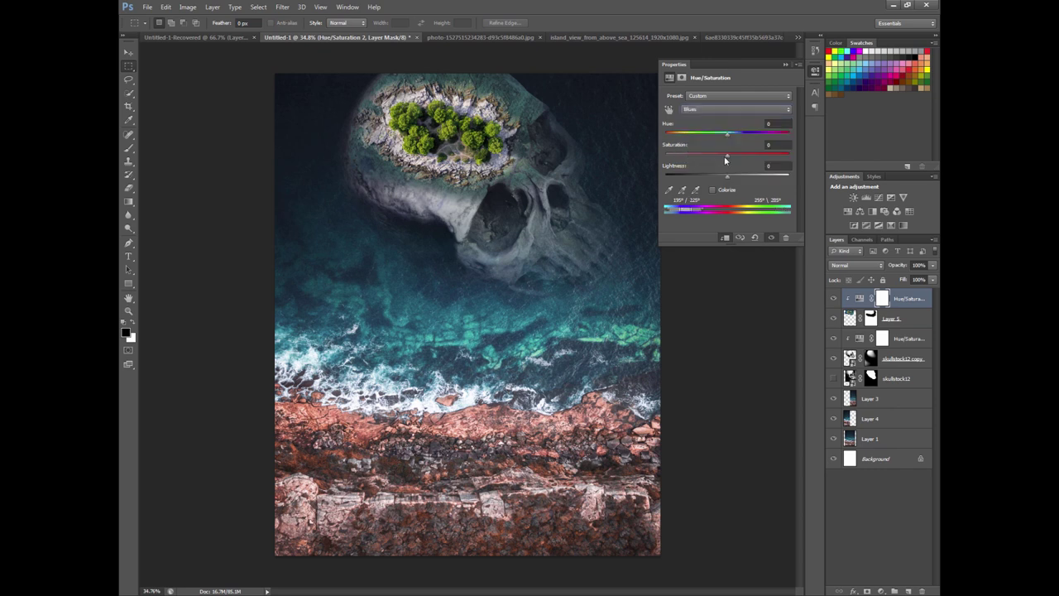
{"action": "left_click", "coordinate": [714, 109]}
{"action": "left_click", "coordinate": [698, 151]}
{"action": "left_click", "coordinate": [710, 156]}
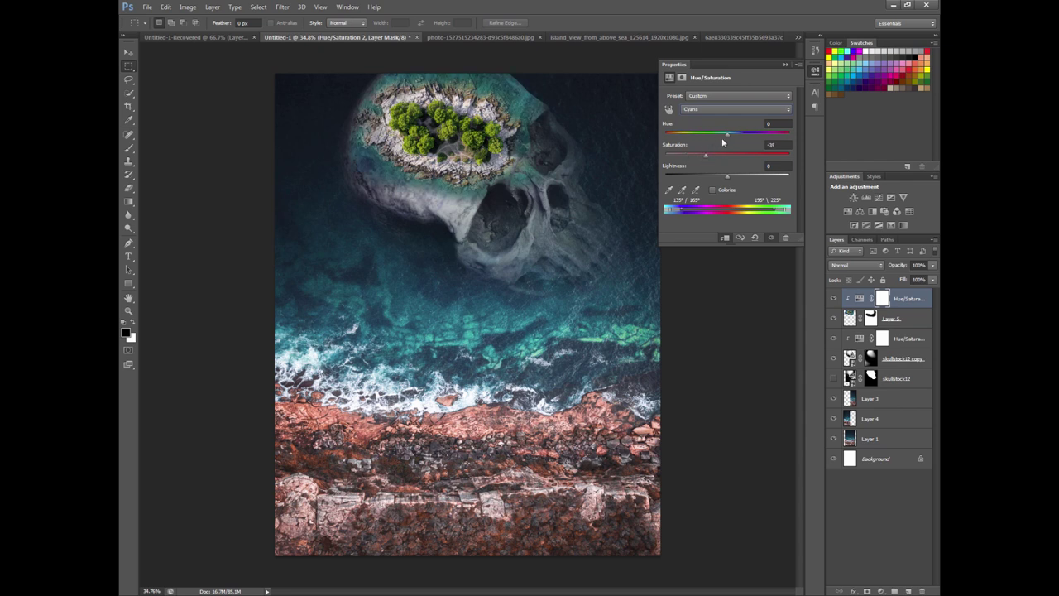
{"action": "left_click_drag", "start_coordinate": [729, 135], "coordinate": [727, 136]}
{"action": "left_click", "coordinate": [713, 110]}
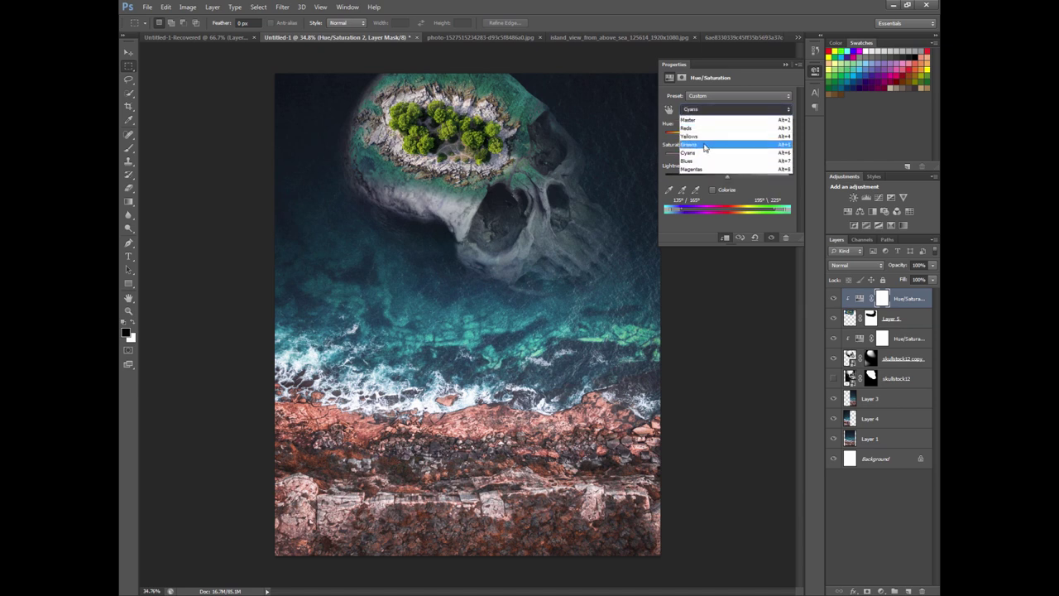
{"action": "left_click", "coordinate": [703, 161]}
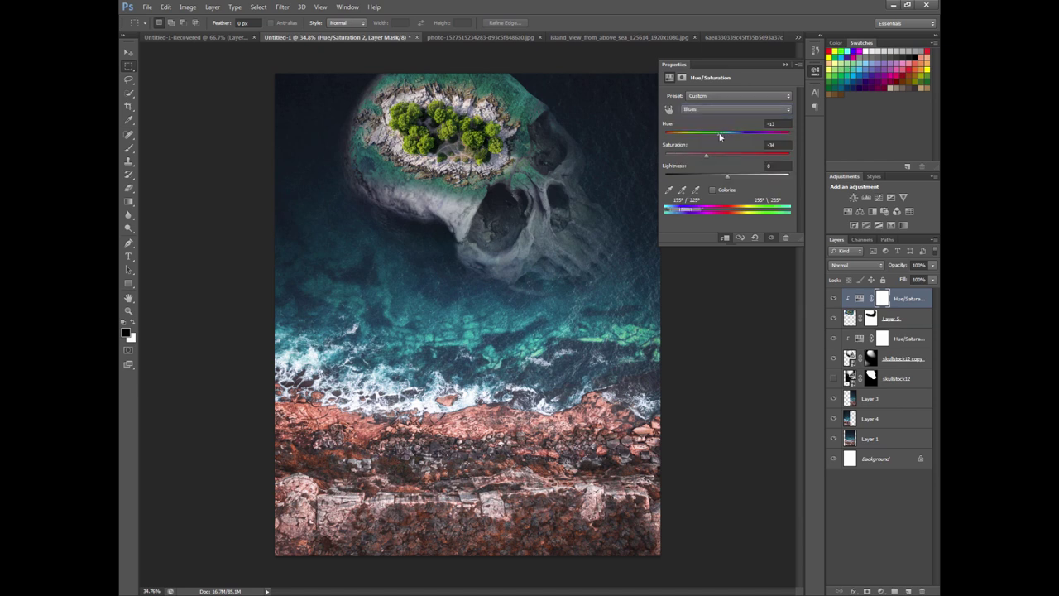
{"action": "mouse_move", "coordinate": [735, 136]}
{"action": "left_mouse_down"}
{"action": "mouse_move", "coordinate": [717, 138]}
{"action": "mouse_move", "coordinate": [738, 138]}
{"action": "left_mouse_up"}
- Collapse the Hue/Saturation Properties panel to reveal the whole composite
{"action": "left_click", "coordinate": [815, 71]}
{"action": "scroll", "coordinate": [438, 133], "scroll_direction": "down", "scroll_amount": 2}
{"action": "scroll", "coordinate": [438, 133], "scroll_direction": "up", "scroll_amount": 3}
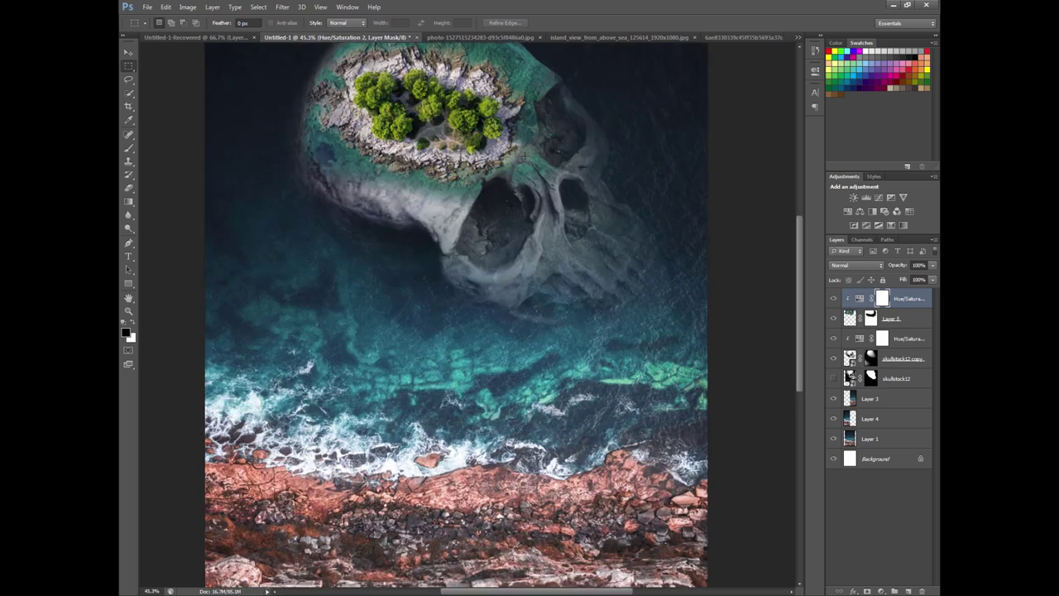
{"action": "scroll", "coordinate": [438, 133], "scroll_direction": "up", "scroll_amount": 2}
{"action": "scroll", "coordinate": [438, 132], "scroll_direction": "down", "scroll_amount": 2}
{"action": "scroll", "coordinate": [439, 133], "scroll_direction": "up", "scroll_amount": 2}
{"action": "scroll", "coordinate": [442, 132], "scroll_direction": "up", "scroll_amount": 2}
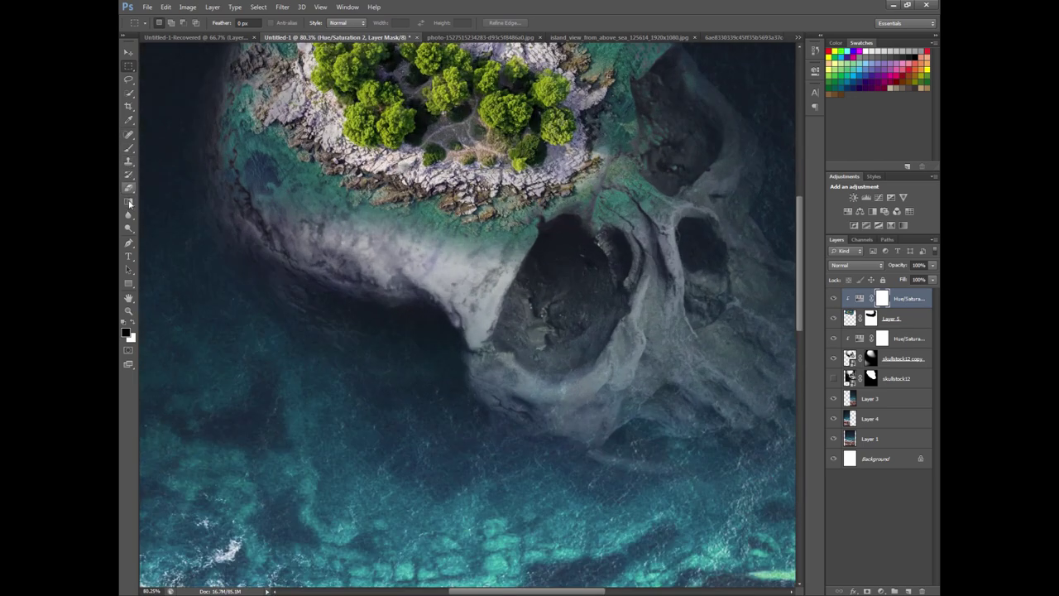
- Switch to a white brush, fit the image to screen, and select the Hue/Saturation layer under Layer 5
{"action": "left_click", "coordinate": [128, 153]}
{"action": "key", "text": "x"}
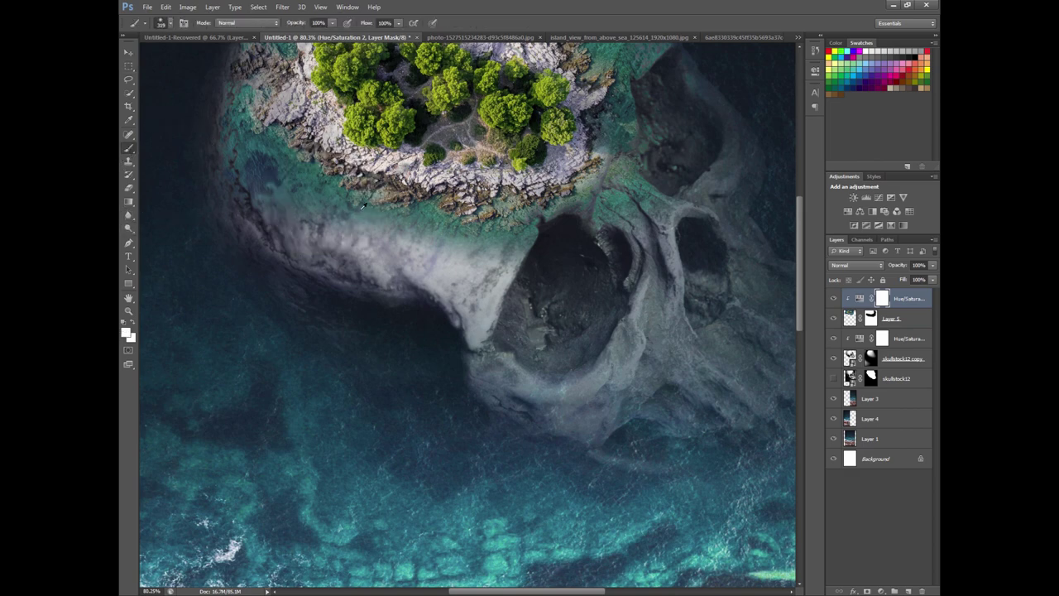
{"action": "scroll", "coordinate": [539, 249], "scroll_direction": "down", "scroll_amount": 5}
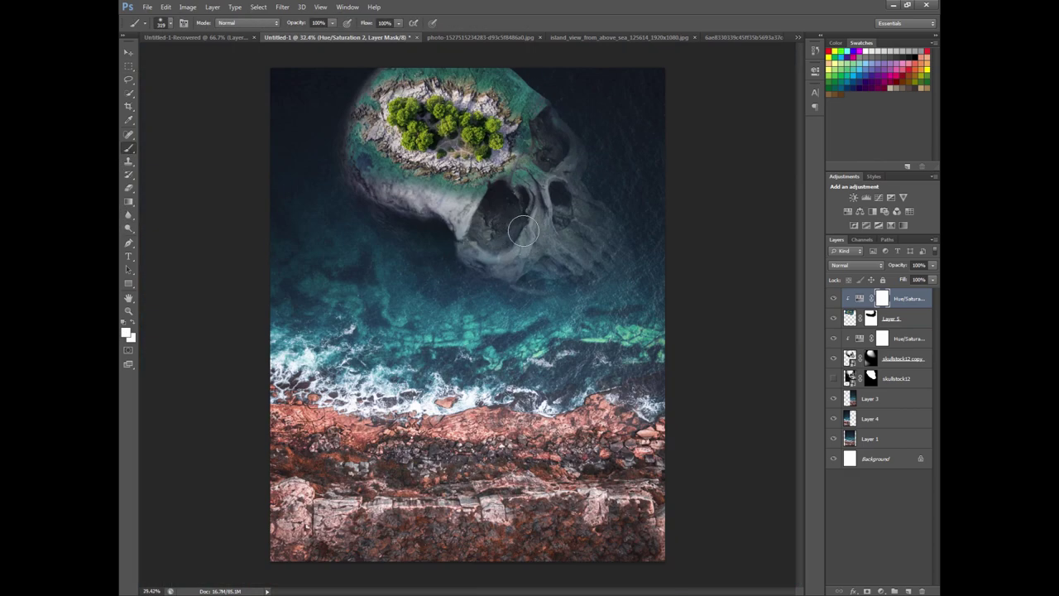
{"action": "key", "text": "ctrl+0"}
{"action": "left_click", "coordinate": [910, 358]}
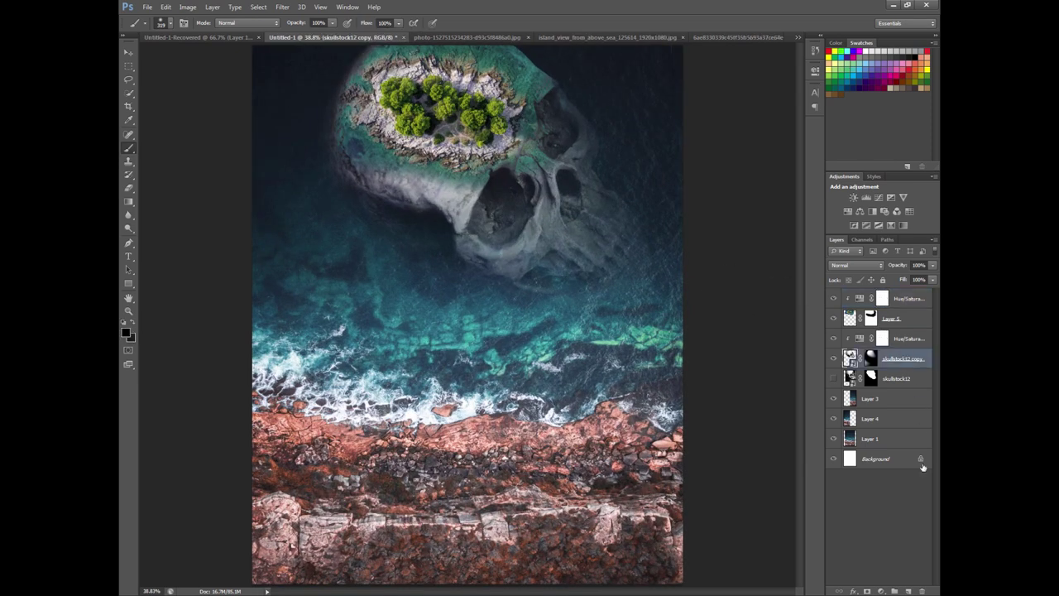
{"action": "left_click", "coordinate": [911, 340]}
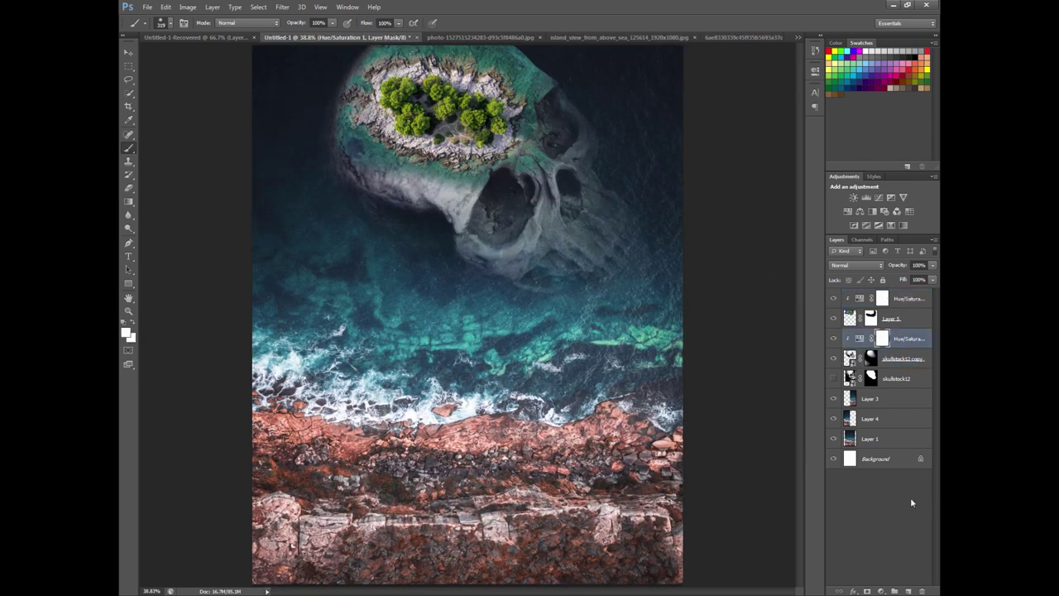
- Add Layer 6 clipped to the layer below and enlarge the brush, undoing a stray black stroke
{"action": "left_click", "coordinate": [908, 590]}
{"action": "right_click", "coordinate": [900, 340]}
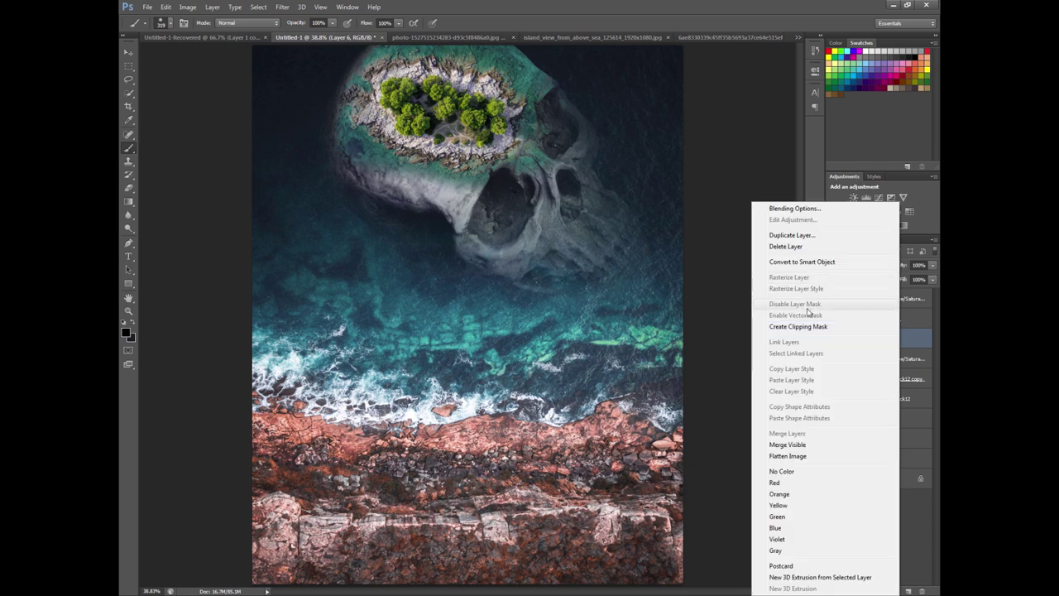
{"action": "left_click", "coordinate": [860, 326]}
{"action": "scroll", "coordinate": [601, 259], "scroll_direction": "down", "scroll_amount": 2}
{"action": "scroll", "coordinate": [592, 250], "scroll_direction": "up", "scroll_amount": 1}
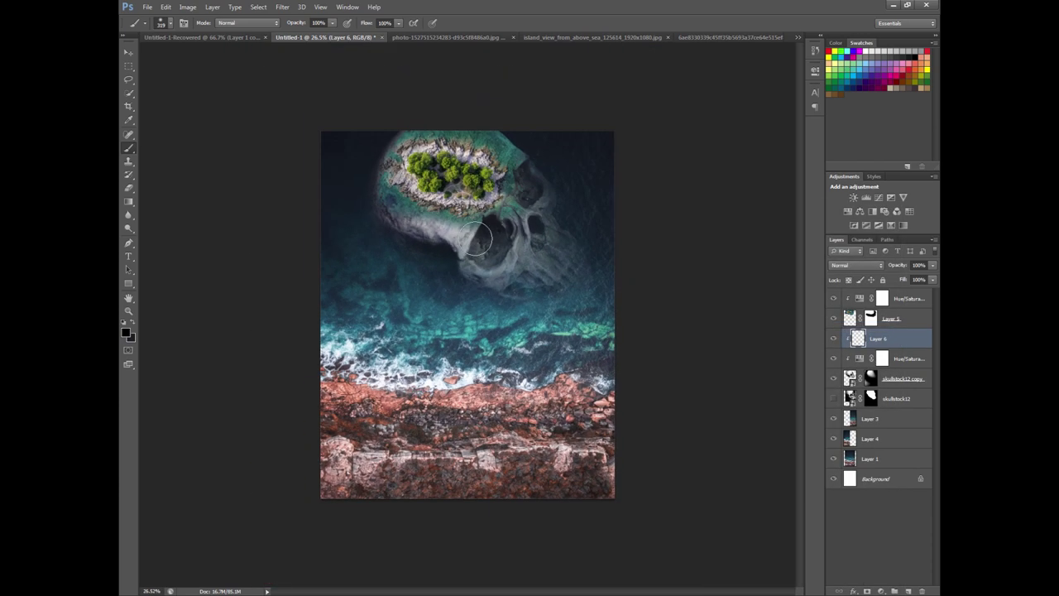
{"action": "right_click", "coordinate": [414, 209]}
{"action": "mouse_move", "coordinate": [523, 239]}
{"action": "left_mouse_down"}
{"action": "mouse_move", "coordinate": [534, 237]}
{"action": "mouse_move", "coordinate": [466, 208]}
{"action": "left_mouse_up"}
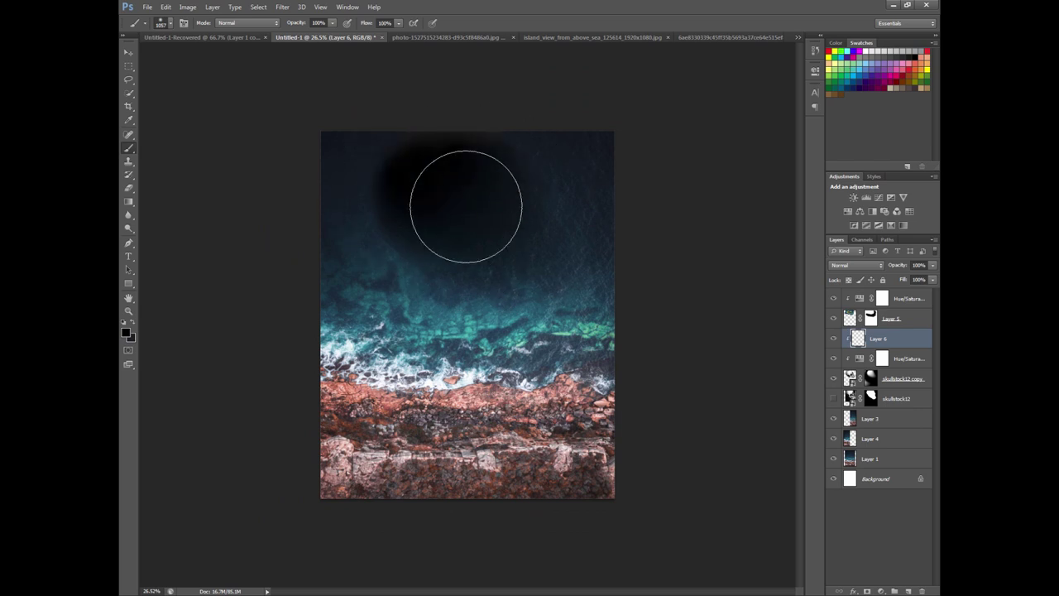
{"action": "key", "text": "ctrl+z"}
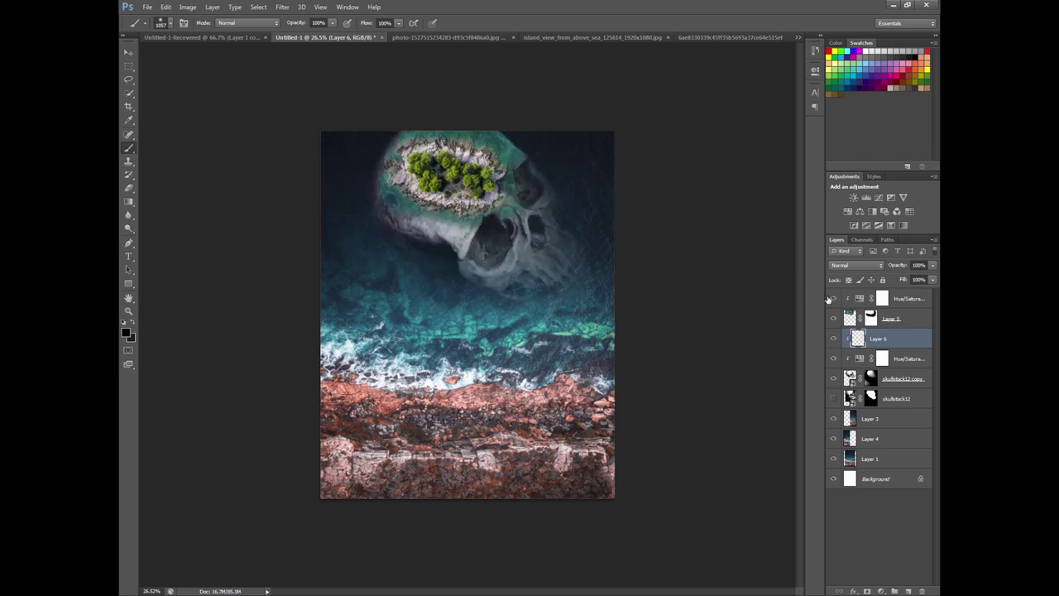
- Paint soft teal over the skull around the island on Layer 6
{"action": "left_click", "coordinate": [834, 300]}
{"action": "left_click", "coordinate": [849, 319]}
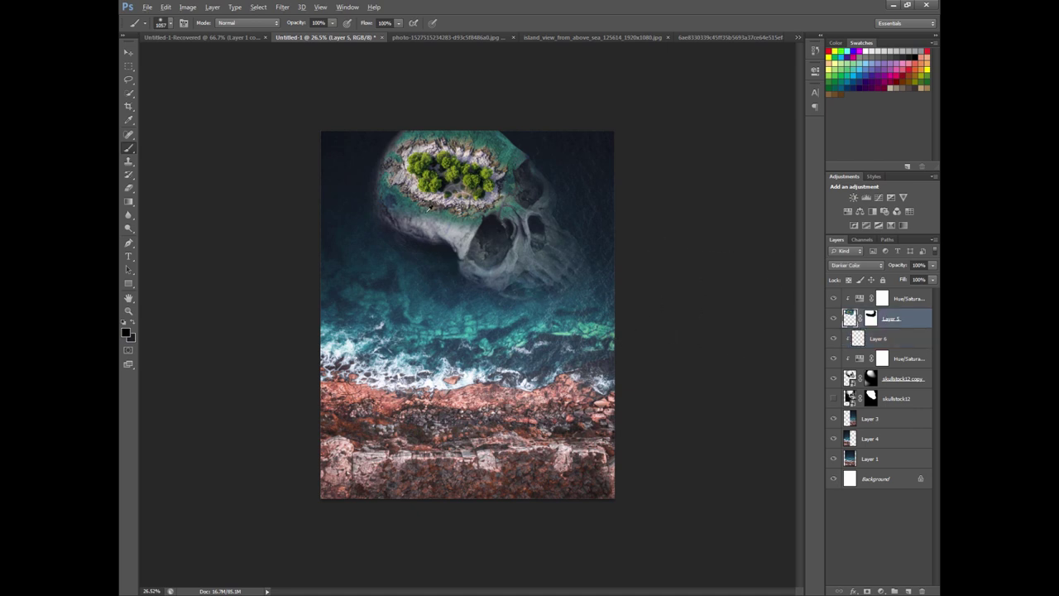
{"action": "left_click", "coordinate": [877, 339]}
{"action": "mouse_move", "coordinate": [378, 208]}
{"action": "left_mouse_down"}
{"action": "mouse_move", "coordinate": [544, 201]}
{"action": "mouse_move", "coordinate": [555, 177]}
{"action": "left_mouse_up"}
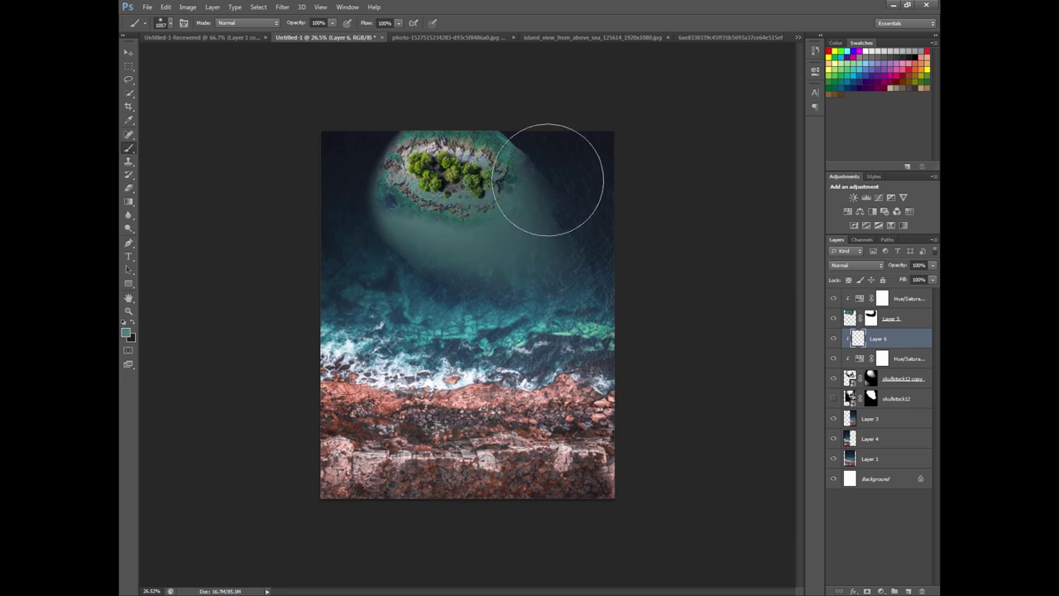
- Blend Layer 6 in Color mode, then switch it to Hue
{"action": "left_click", "coordinate": [852, 265]}
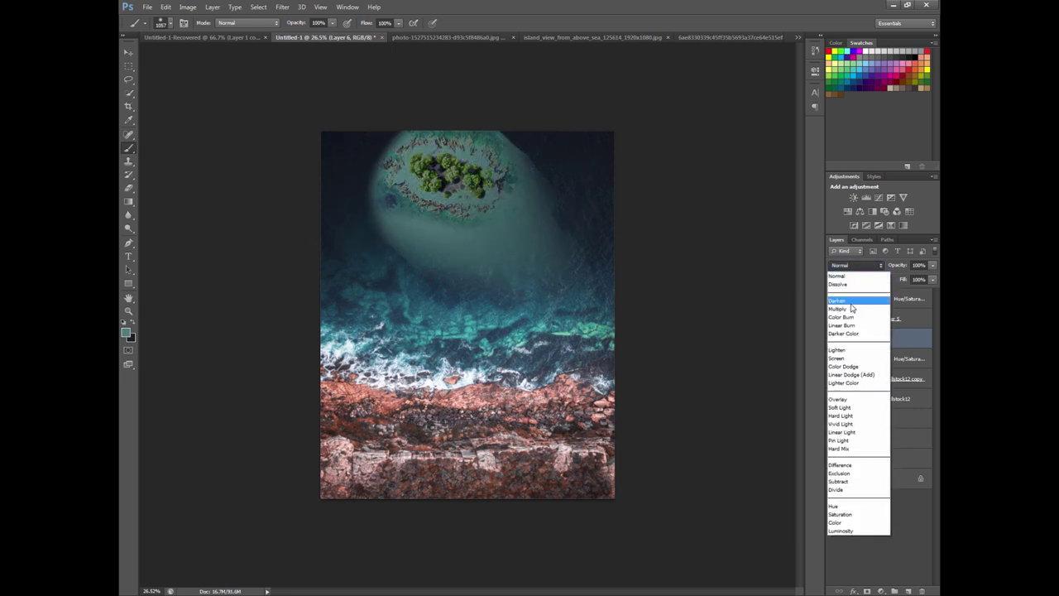
{"action": "left_click", "coordinate": [841, 523]}
{"action": "key", "text": "ctrl+z"}
{"action": "key", "text": "ctrl+z"}
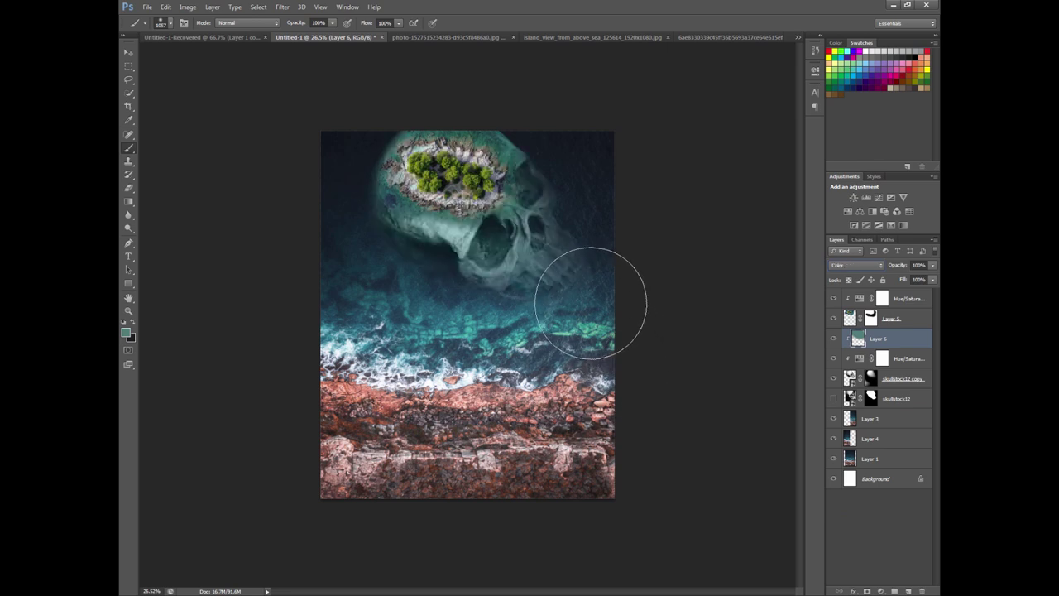
{"action": "key", "text": "Up"}
{"action": "key", "text": "Up"}
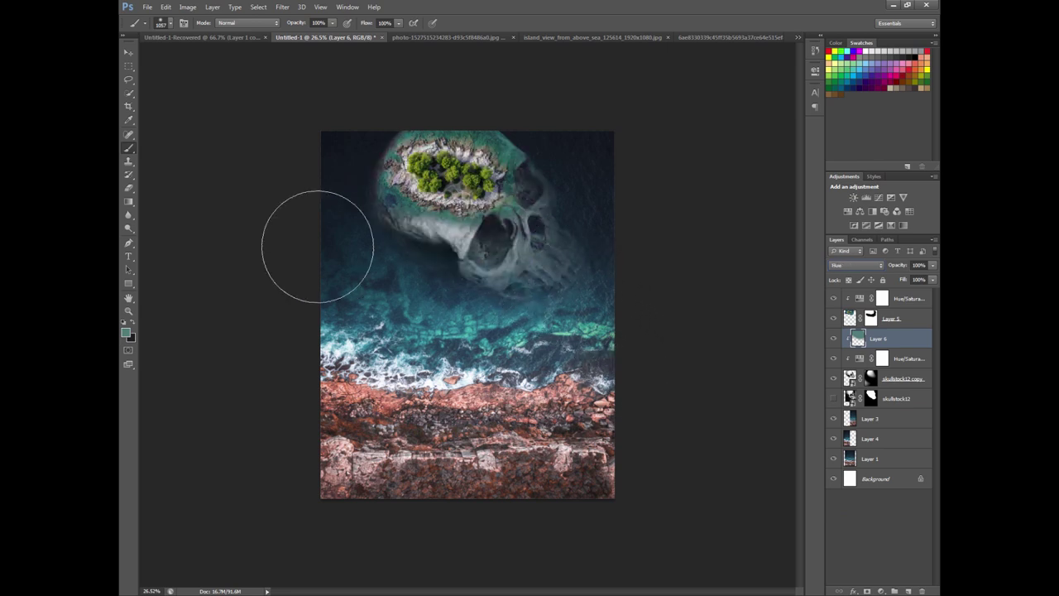
- Set the skull's Hue/Saturation Lightness to -15
{"action": "left_click", "coordinate": [129, 311]}
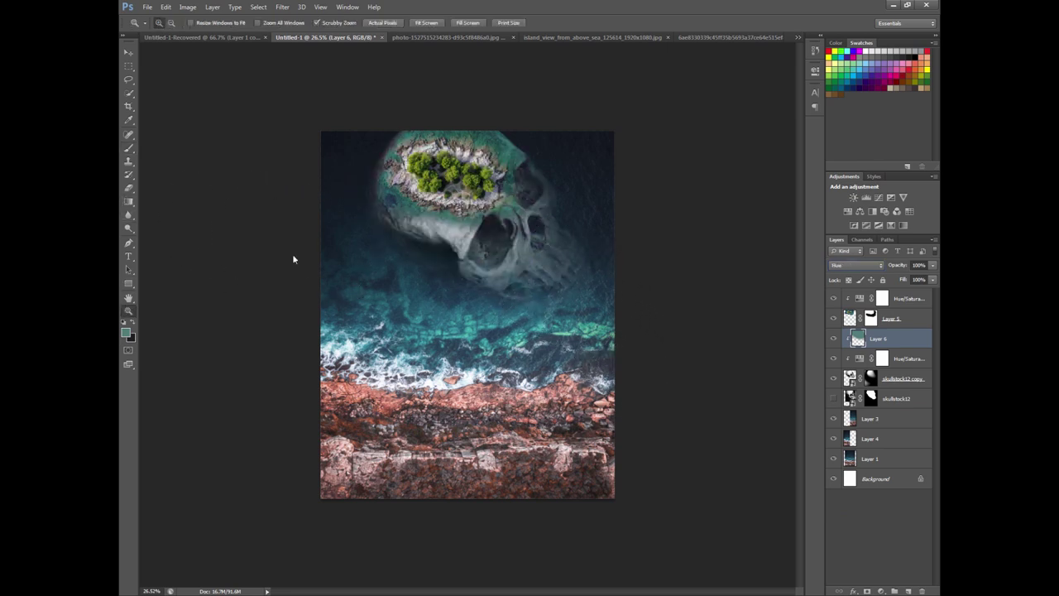
{"action": "left_click_drag", "start_coordinate": [293, 259], "coordinate": [298, 259]}
{"action": "double_click", "coordinate": [860, 357]}
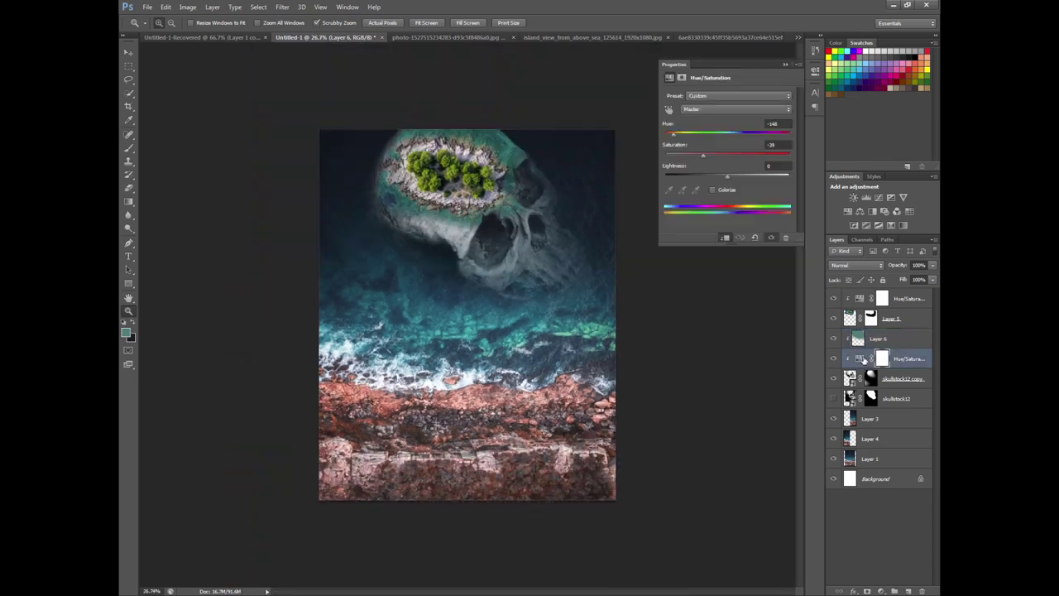
{"action": "left_click_drag", "start_coordinate": [721, 178], "coordinate": [702, 178]}
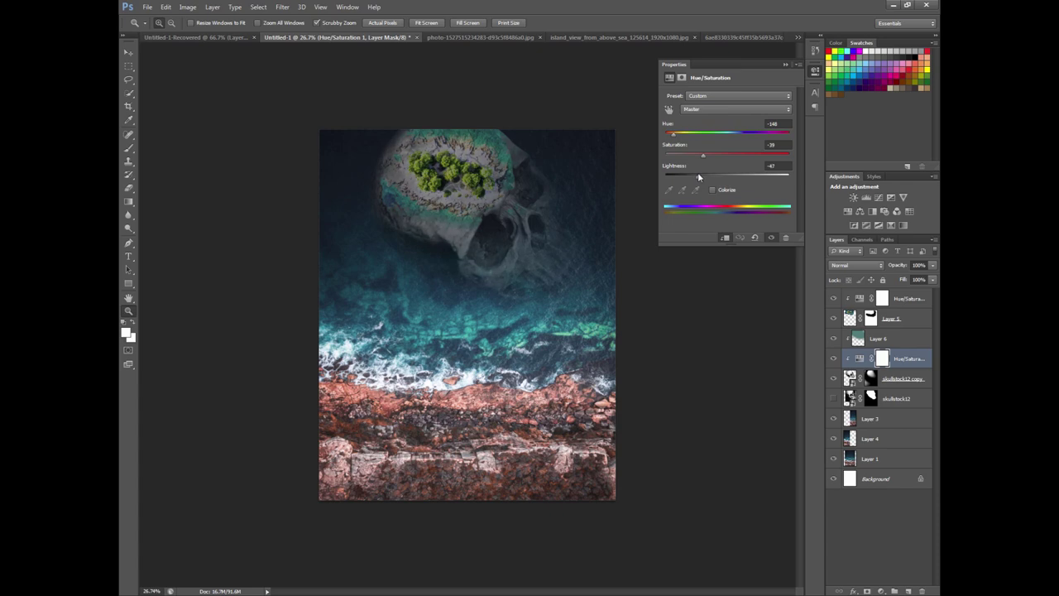
{"action": "left_click_drag", "start_coordinate": [701, 178], "coordinate": [718, 180]}
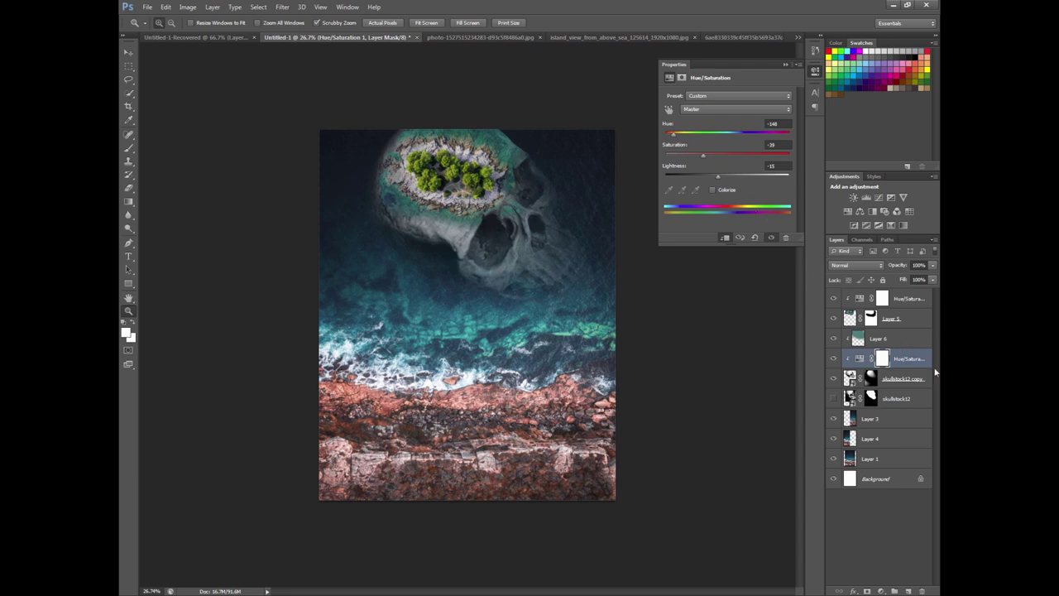
- Add an Exposure adjustment above Hue/Saturation, lowering exposure and gamma to darken the skull
{"action": "left_click", "coordinate": [911, 378]}
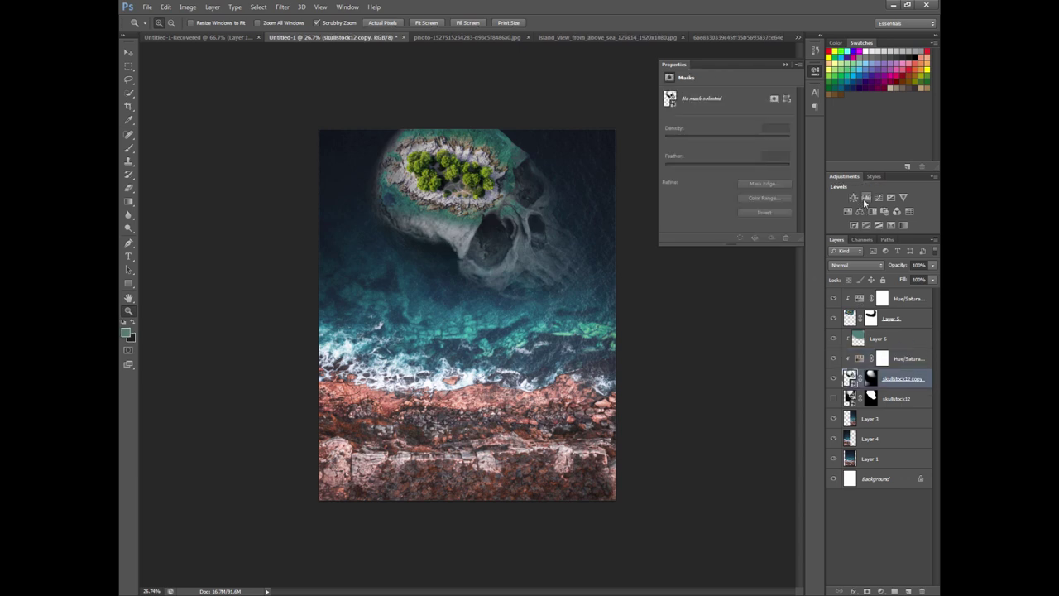
{"action": "left_click", "coordinate": [865, 198]}
{"action": "key", "text": "Delete"}
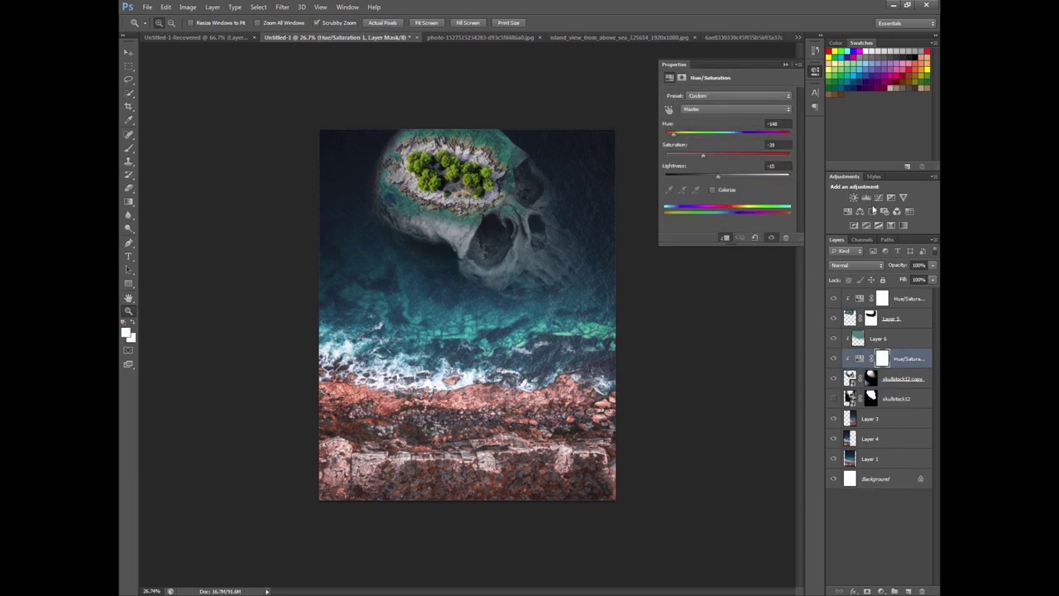
{"action": "left_click", "coordinate": [890, 197]}
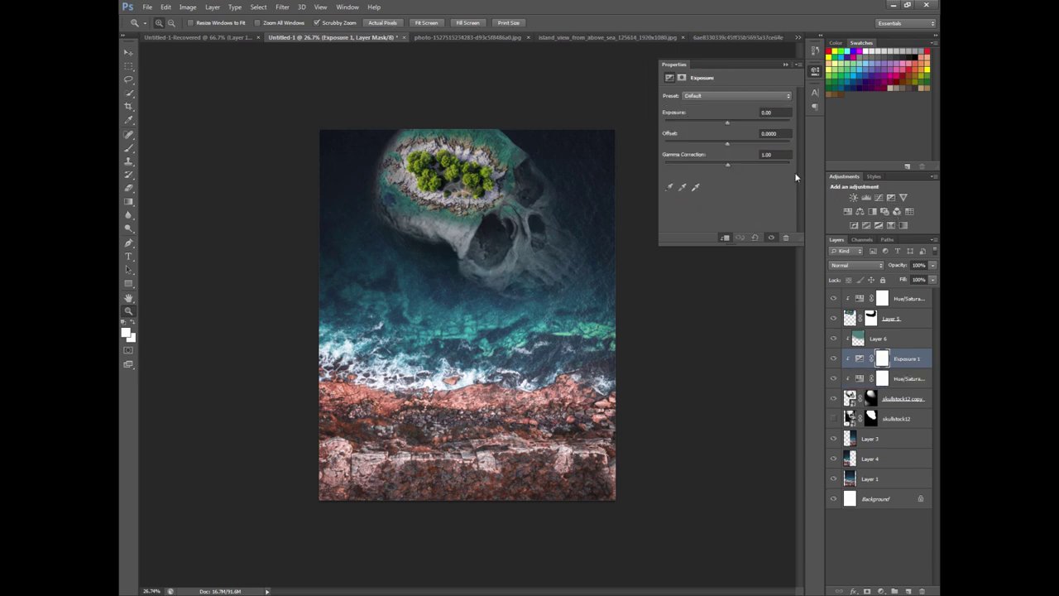
{"action": "left_click_drag", "start_coordinate": [728, 126], "coordinate": [722, 126]}
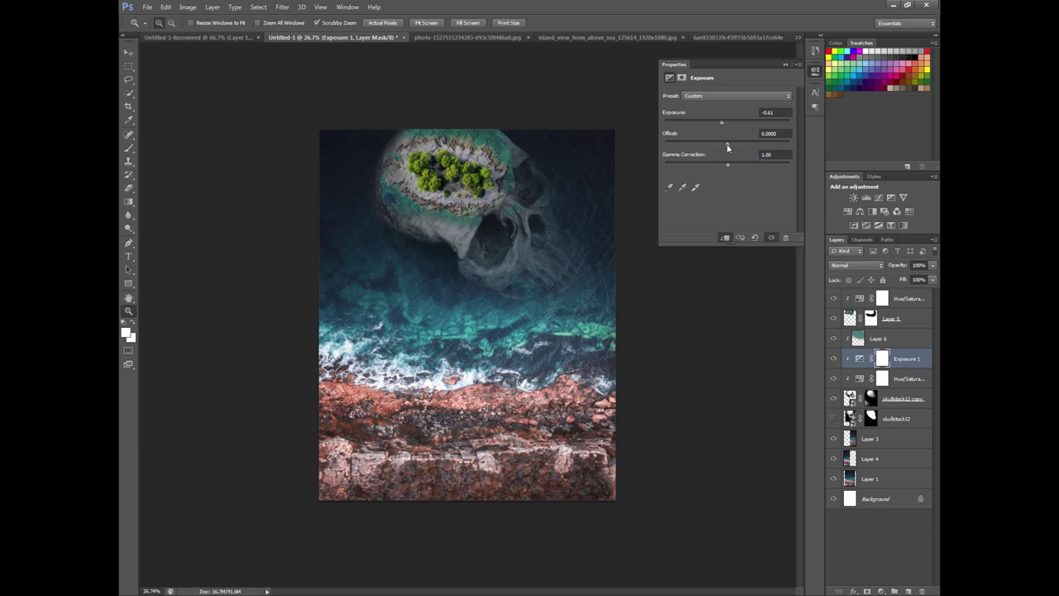
{"action": "left_click_drag", "start_coordinate": [733, 166], "coordinate": [738, 168]}
{"action": "left_click_drag", "start_coordinate": [724, 126], "coordinate": [727, 126]}
- Fine-tune the Exposure to -0.22 exposure and 0.79 gamma, then close Properties
{"action": "key", "text": "ctrl+plus"}
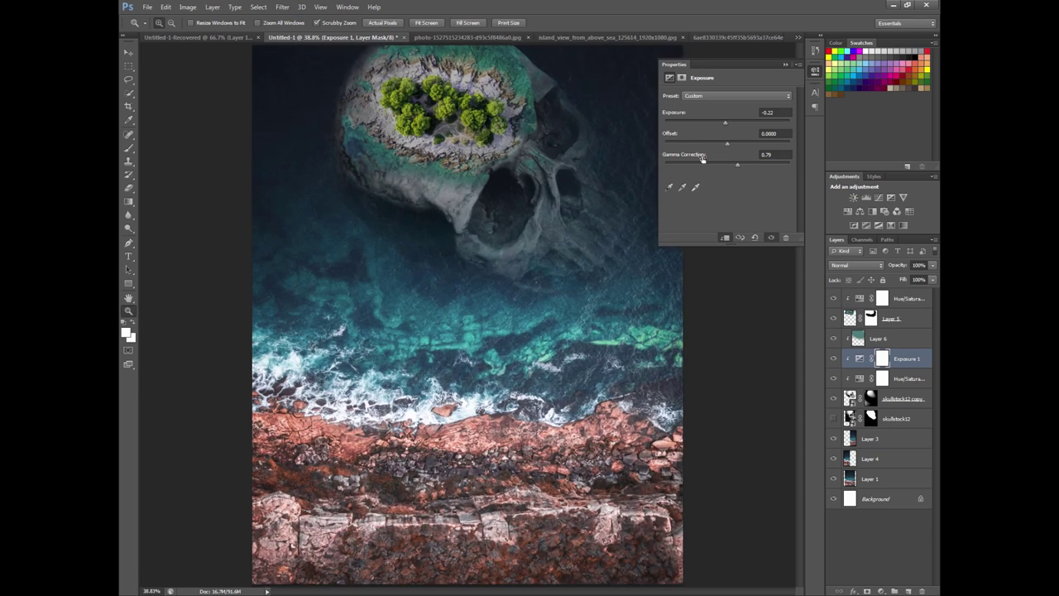
{"action": "left_click_drag", "start_coordinate": [725, 148], "coordinate": [727, 148]}
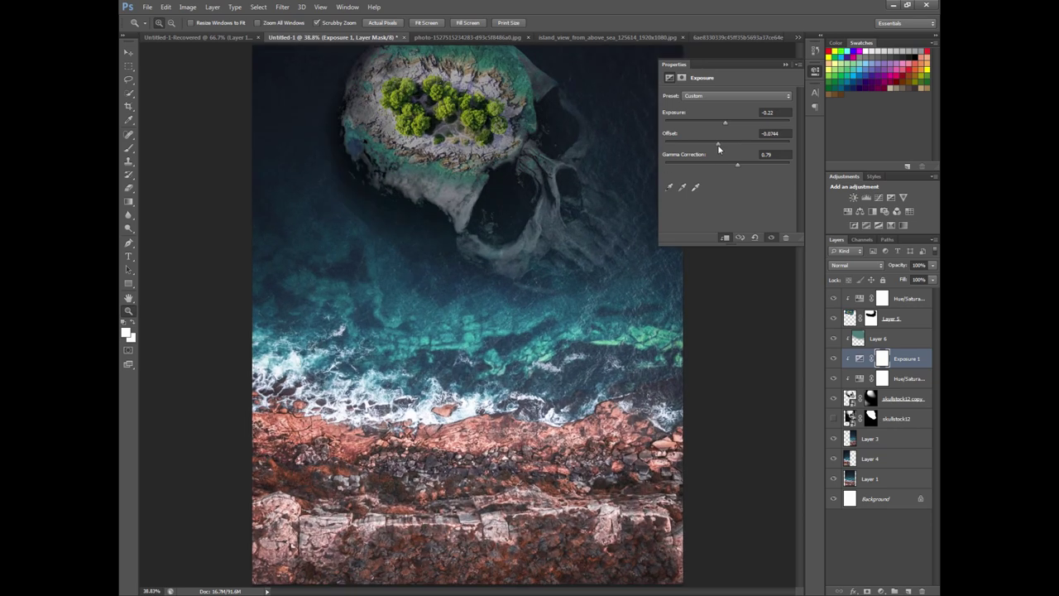
{"action": "left_click_drag", "start_coordinate": [726, 149], "coordinate": [728, 149]}
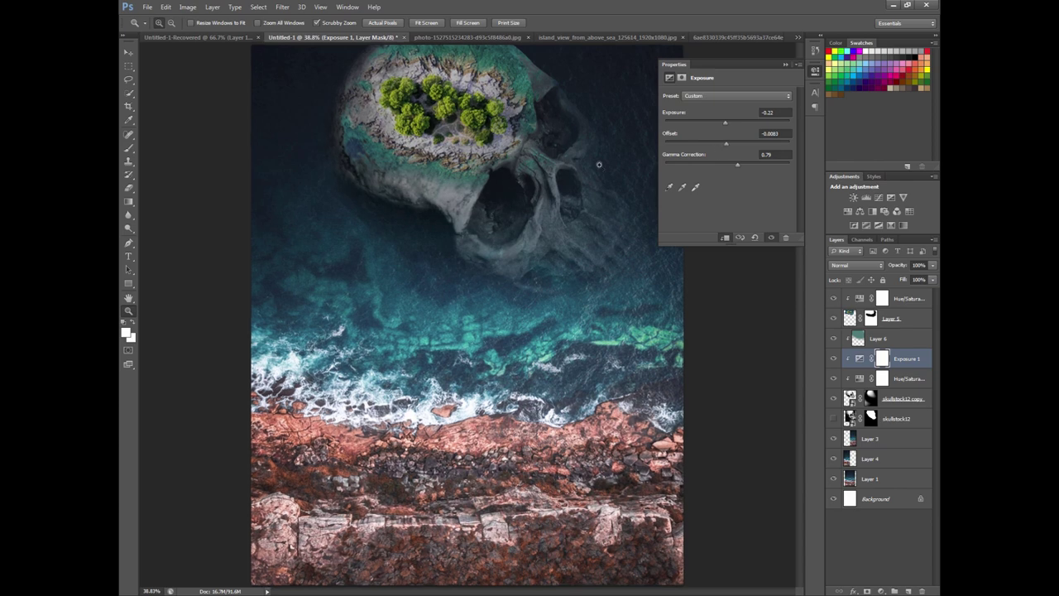
{"action": "scroll", "coordinate": [581, 163], "scroll_direction": "up", "scroll_amount": 2}
{"action": "scroll", "coordinate": [571, 164], "scroll_direction": "down", "scroll_amount": 3}
{"action": "scroll", "coordinate": [563, 163], "scroll_direction": "up", "scroll_amount": 1}
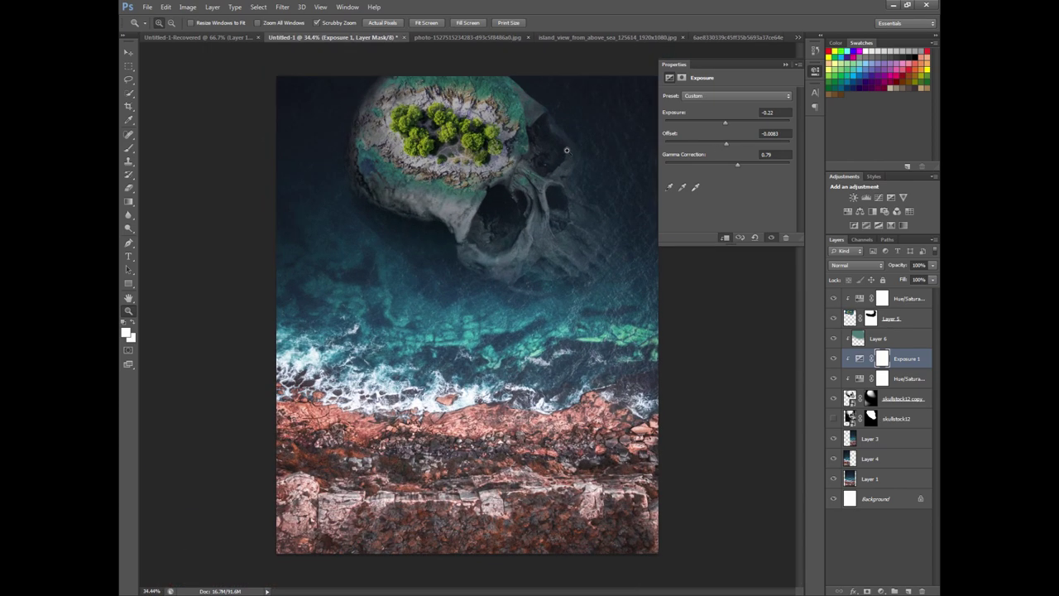
{"action": "scroll", "coordinate": [532, 81], "scroll_direction": "up", "scroll_amount": 1}
{"action": "scroll", "coordinate": [532, 82], "scroll_direction": "down", "scroll_amount": 2}
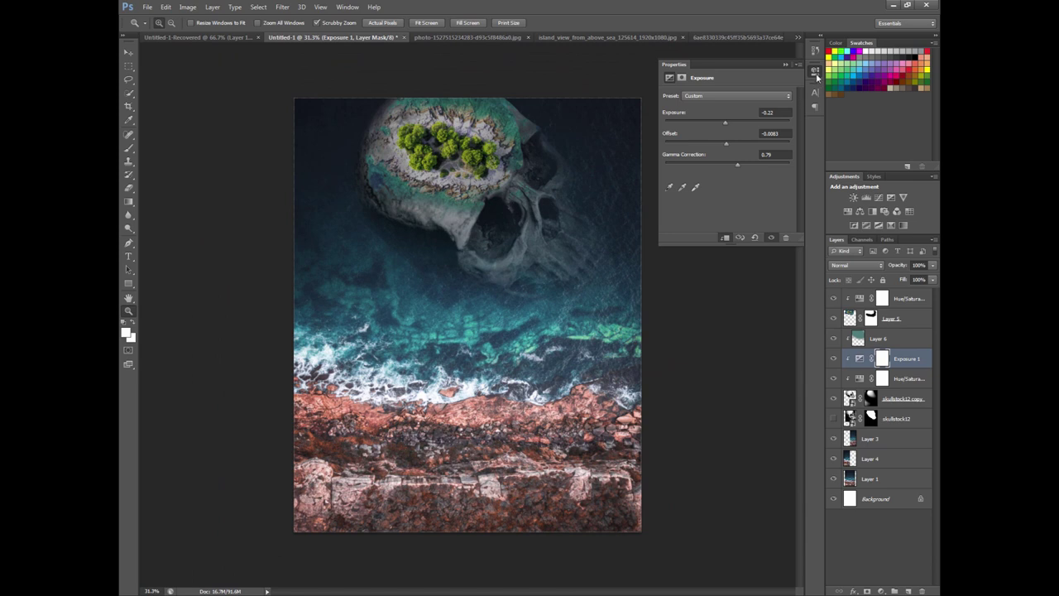
{"action": "left_click", "coordinate": [815, 74]}
- Toggle the island layer's visibility to compare, then select Layer 5
{"action": "left_click", "coordinate": [834, 319]}
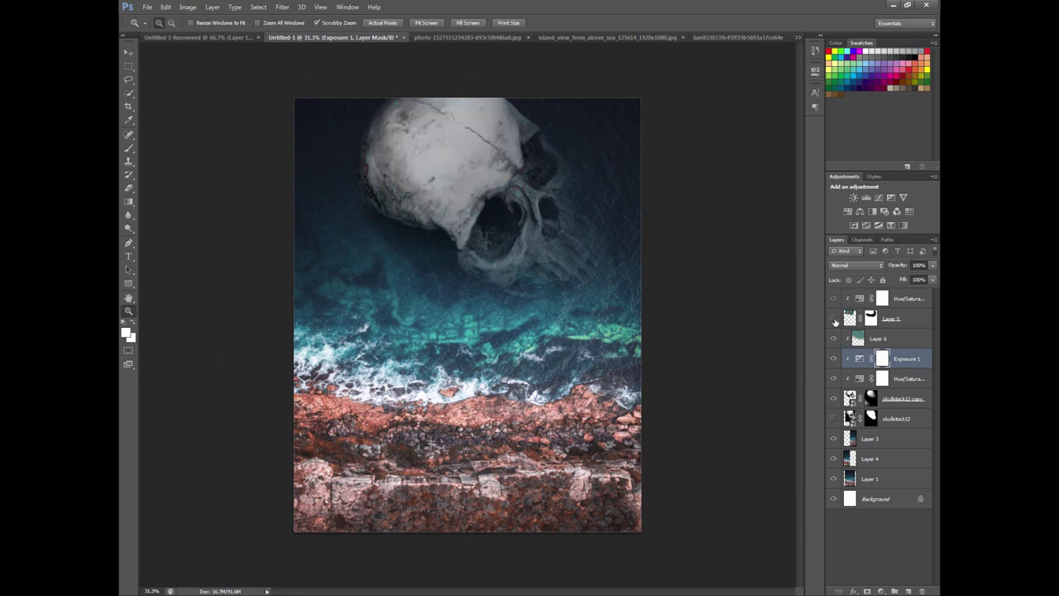
{"action": "left_click", "coordinate": [834, 319]}
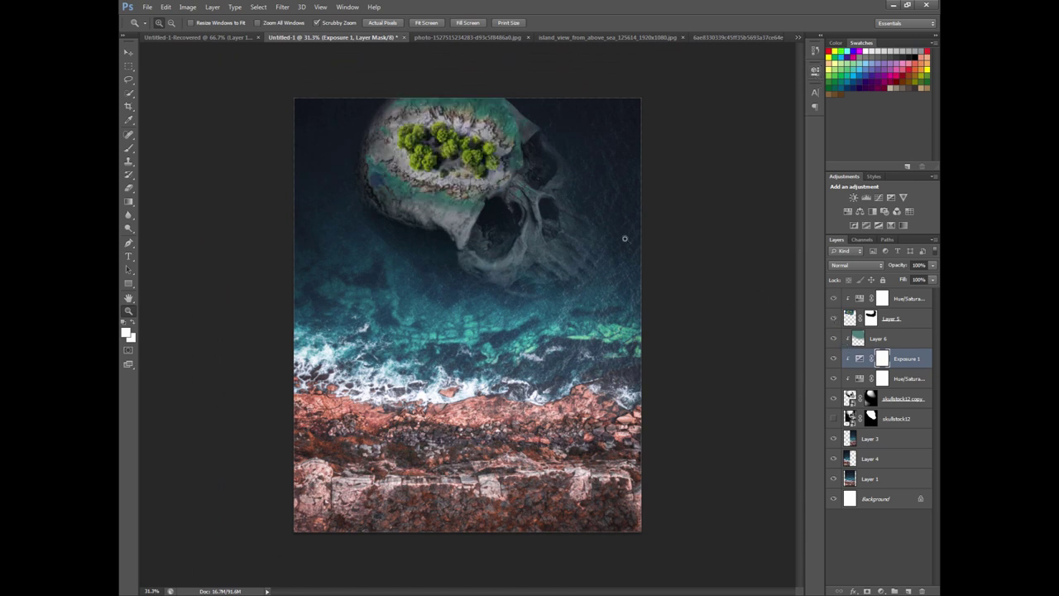
{"action": "left_click", "coordinate": [906, 321]}
- Set the island Layer 5 blend mode to Hard Light
{"action": "left_click", "coordinate": [856, 265]}
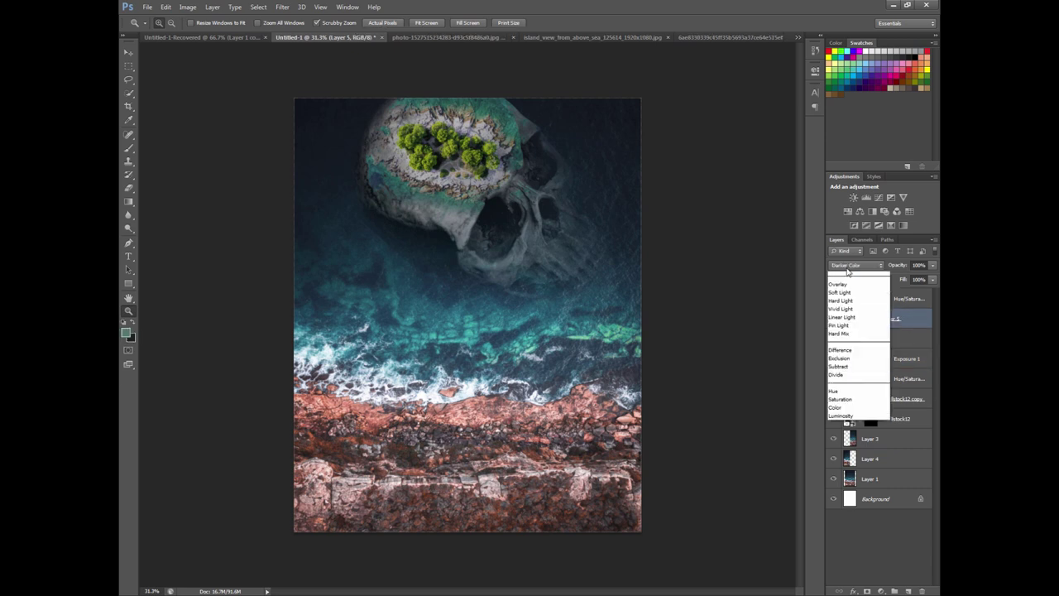
{"action": "key", "text": "shift+plus"}
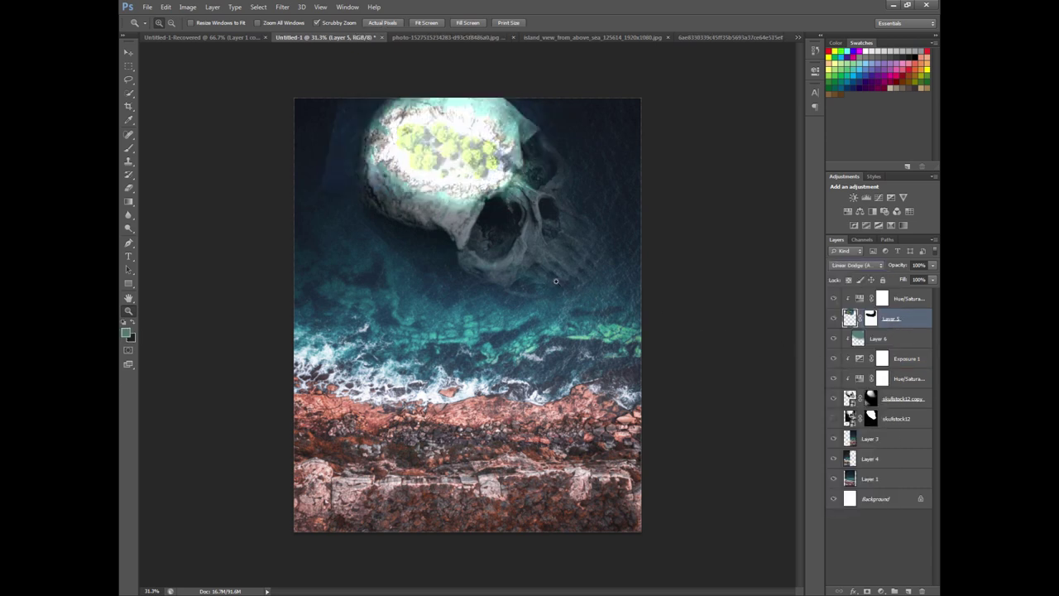
{"action": "key", "text": "shift+plus"}
{"action": "key", "text": "shift+plus"}
{"action": "key", "text": "shift+plus"}
{"action": "key", "text": "shift+plus"}
{"action": "key", "text": "shift+plus"}
{"action": "key", "text": "shift+plus"}
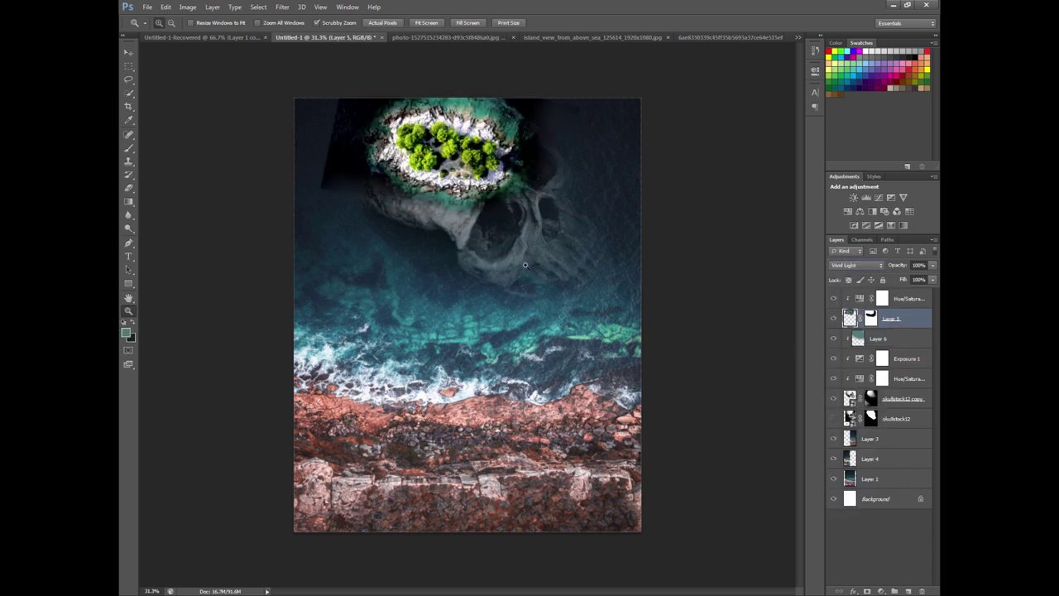
{"action": "key", "text": "shift+minus"}
- Zoom to check the Hard Light result, then target Layer 5's mask with the Brush tool
{"action": "left_click_drag", "start_coordinate": [447, 134], "coordinate": [513, 134]}
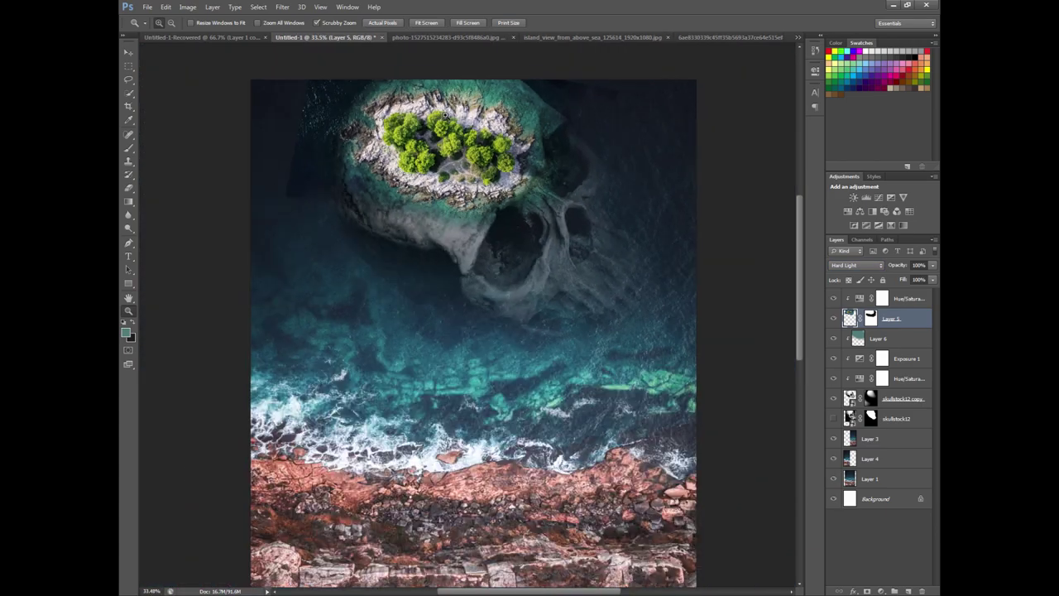
{"action": "mouse_move", "coordinate": [513, 134]}
{"action": "left_mouse_down"}
{"action": "mouse_move", "coordinate": [444, 111]}
{"action": "mouse_move", "coordinate": [425, 130]}
{"action": "mouse_move", "coordinate": [438, 147]}
{"action": "left_mouse_up"}
{"action": "key", "text": "ctrl+0"}
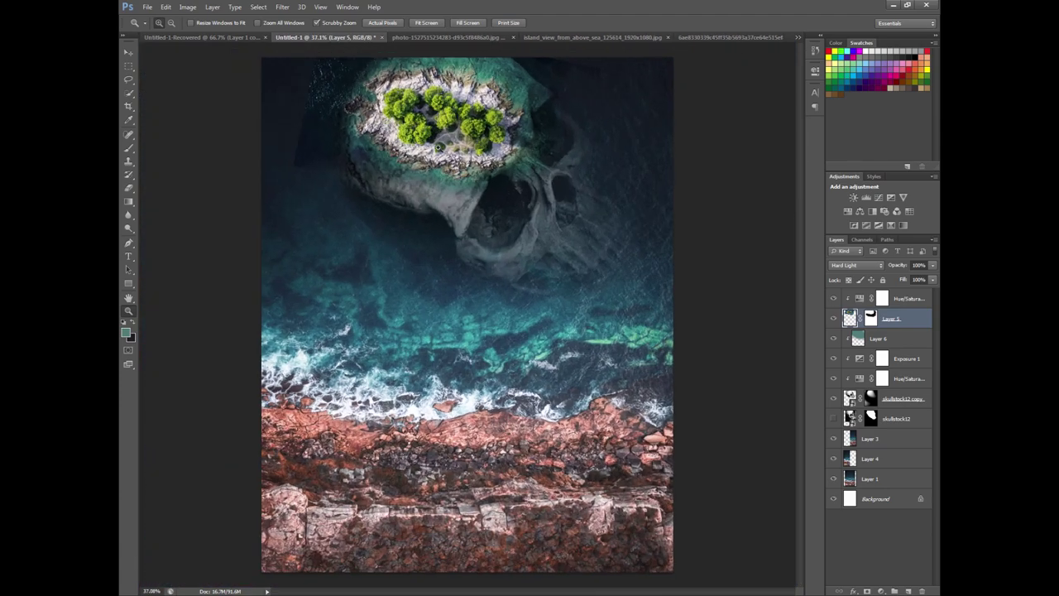
{"action": "left_click_drag", "start_coordinate": [566, 212], "coordinate": [563, 211]}
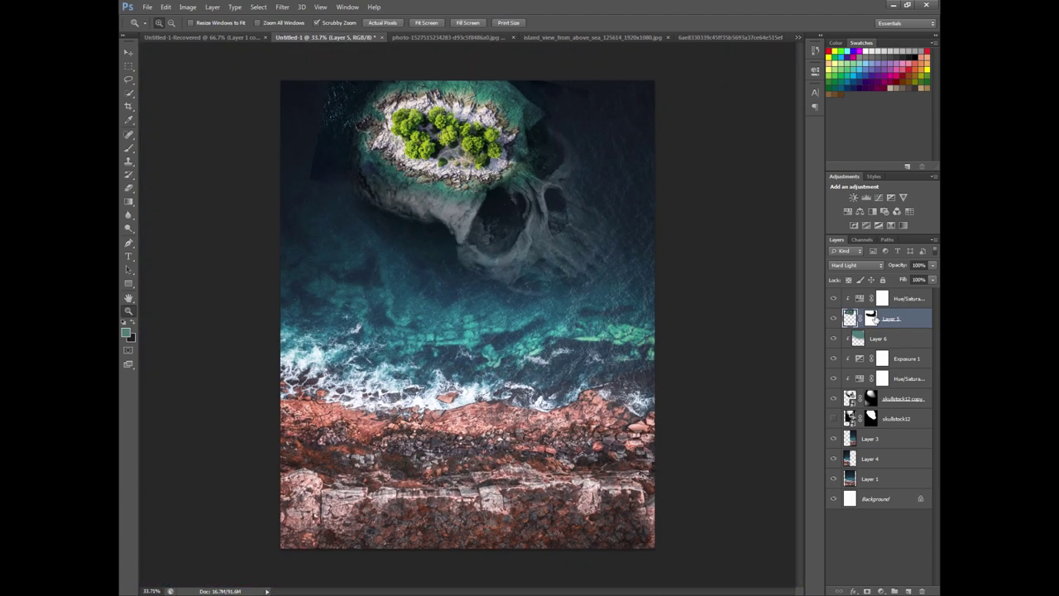
{"action": "left_click", "coordinate": [870, 318]}
{"action": "left_click", "coordinate": [128, 147]}
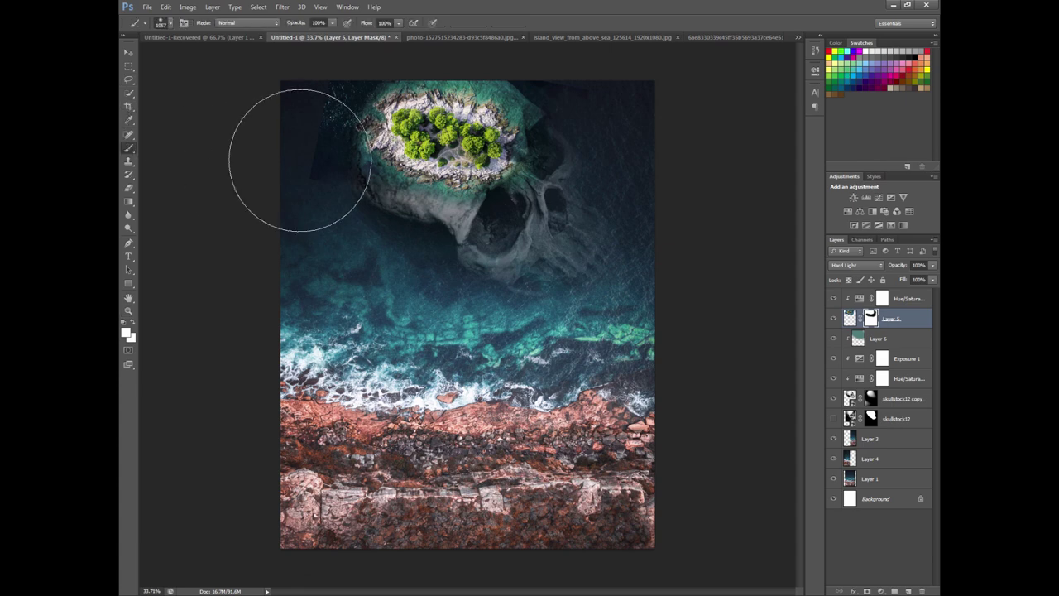
- Set black as foreground colour and shrink the soft brush to about 308 px
{"action": "left_click", "coordinate": [126, 333]}
{"action": "left_click", "coordinate": [563, 368]}
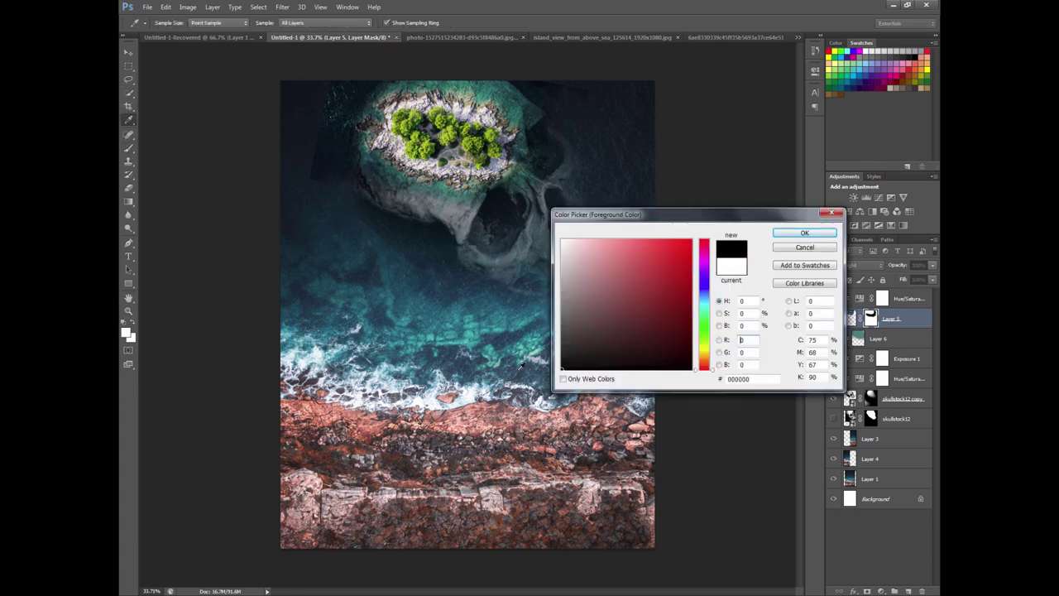
{"action": "key", "text": "Return"}
{"action": "right_click", "coordinate": [567, 171]}
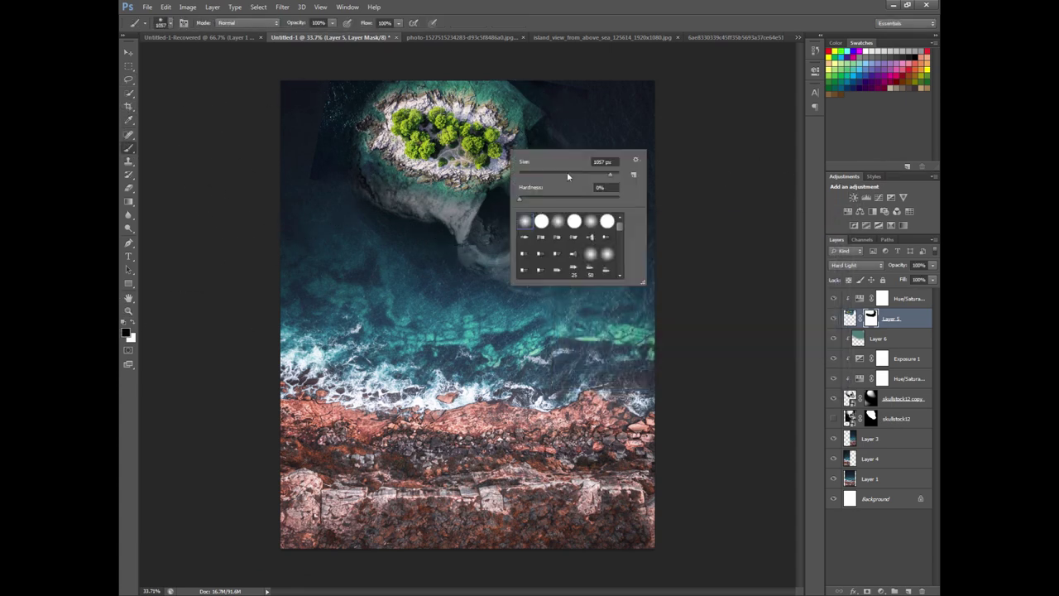
{"action": "left_click_drag", "start_coordinate": [590, 170], "coordinate": [579, 174]}
{"action": "key", "text": "Return"}
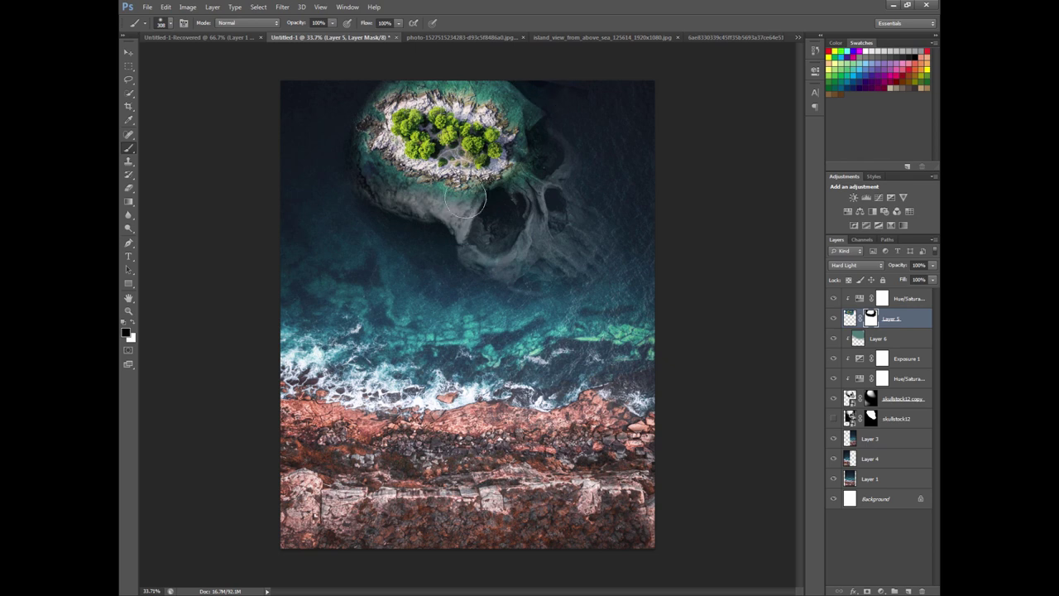
- Paint black on Layer 5's mask along the skull's lower-left edge
{"action": "key", "text": "x"}
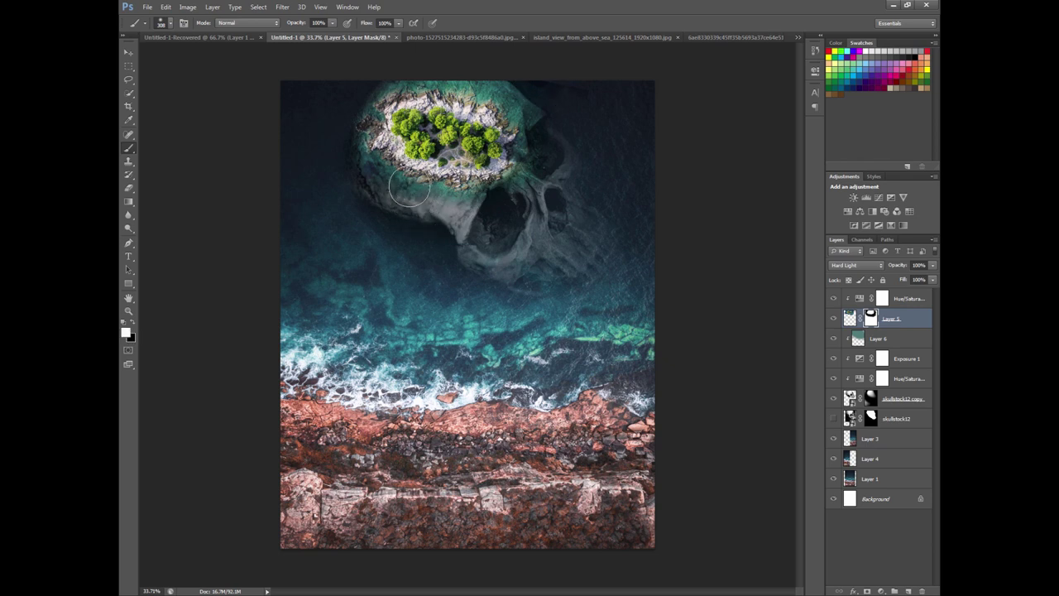
{"action": "key", "text": "x"}
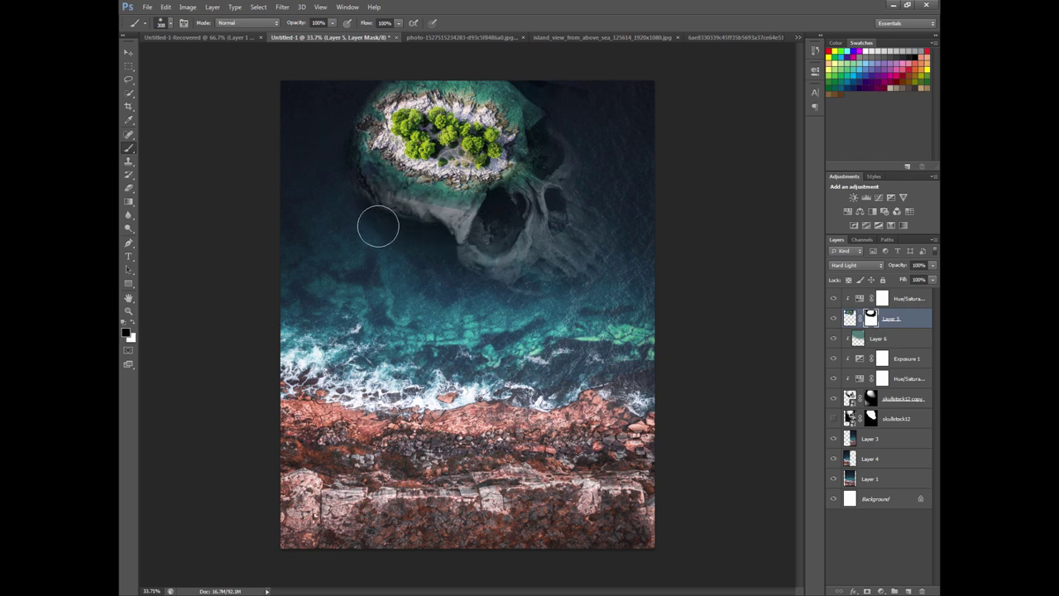
{"action": "left_click_drag", "start_coordinate": [456, 232], "coordinate": [410, 224]}
{"action": "scroll", "coordinate": [359, 218], "scroll_direction": "down", "scroll_amount": 2}
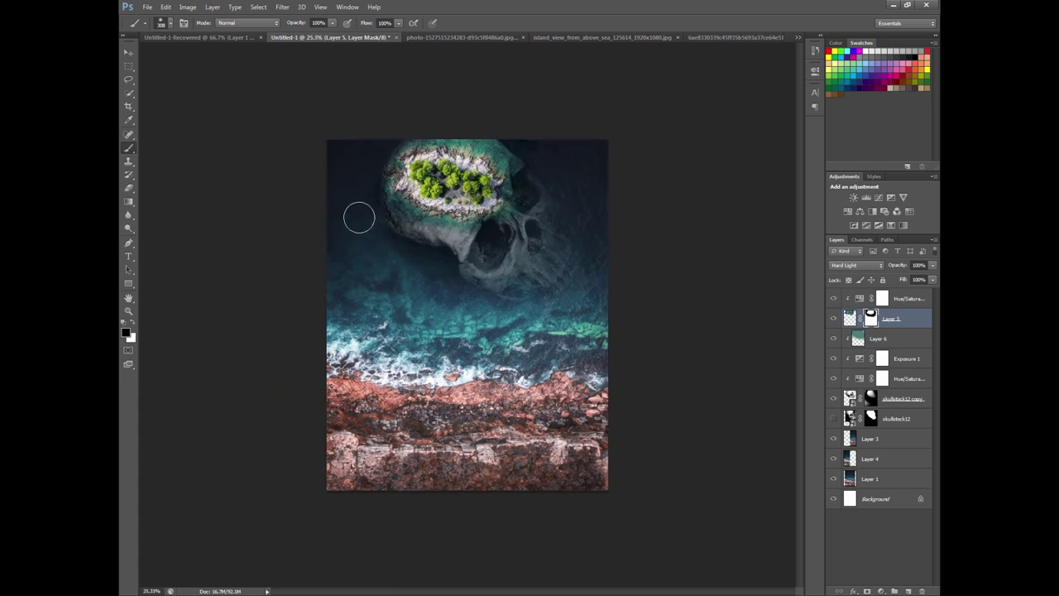
{"action": "scroll", "coordinate": [383, 206], "scroll_direction": "down", "scroll_amount": 1}
{"action": "scroll", "coordinate": [385, 208], "scroll_direction": "up", "scroll_amount": 1}
{"action": "scroll", "coordinate": [388, 209], "scroll_direction": "up", "scroll_amount": 1}
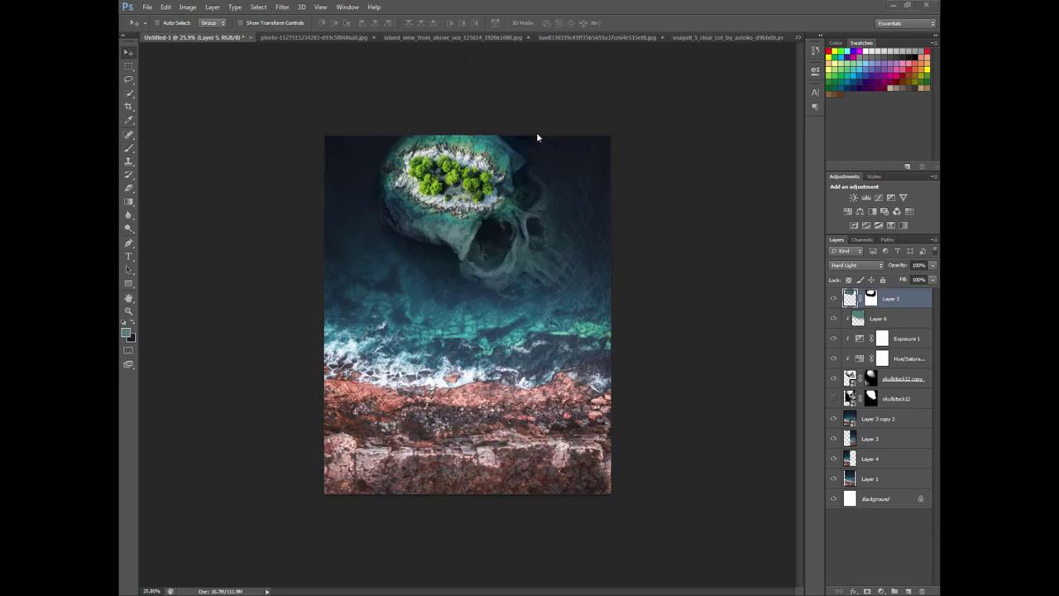
{"action": "scroll", "coordinate": [534, 159], "scroll_direction": "up", "scroll_amount": 3}
{"action": "scroll", "coordinate": [542, 165], "scroll_direction": "down", "scroll_amount": 2}
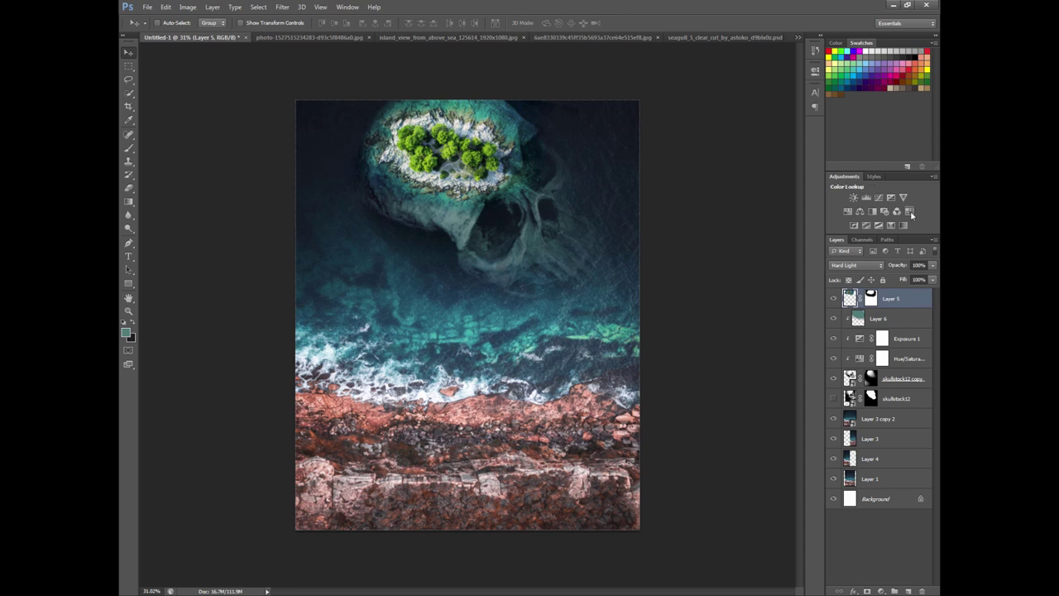
- Add a Curves adjustment clipped to Layer 5 and apply Auto correction
{"action": "left_click", "coordinate": [878, 198]}
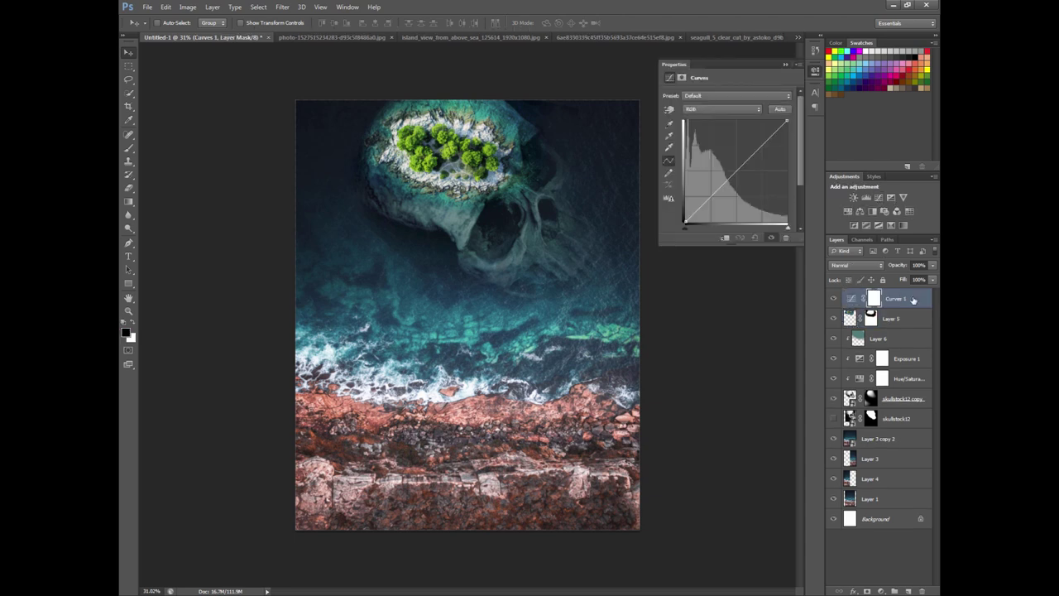
{"action": "right_click", "coordinate": [842, 300]}
{"action": "left_click", "coordinate": [828, 328]}
{"action": "left_click", "coordinate": [862, 298]}
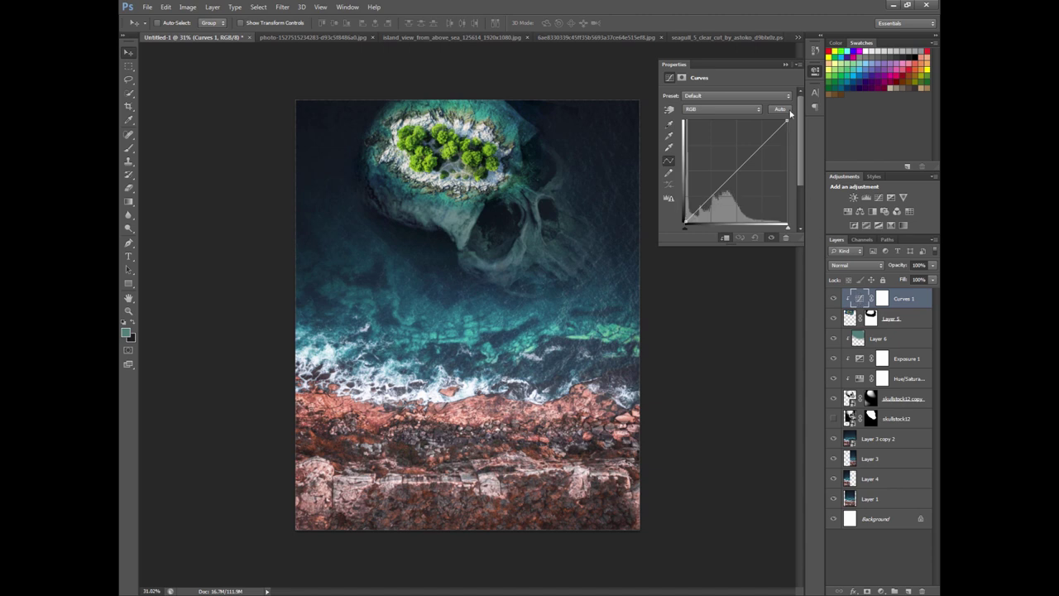
{"action": "left_click", "coordinate": [786, 110]}
- In Curves Auto Options, sample shadow and highlight target colours from the image and confirm
{"action": "left_click", "coordinate": [800, 65]}
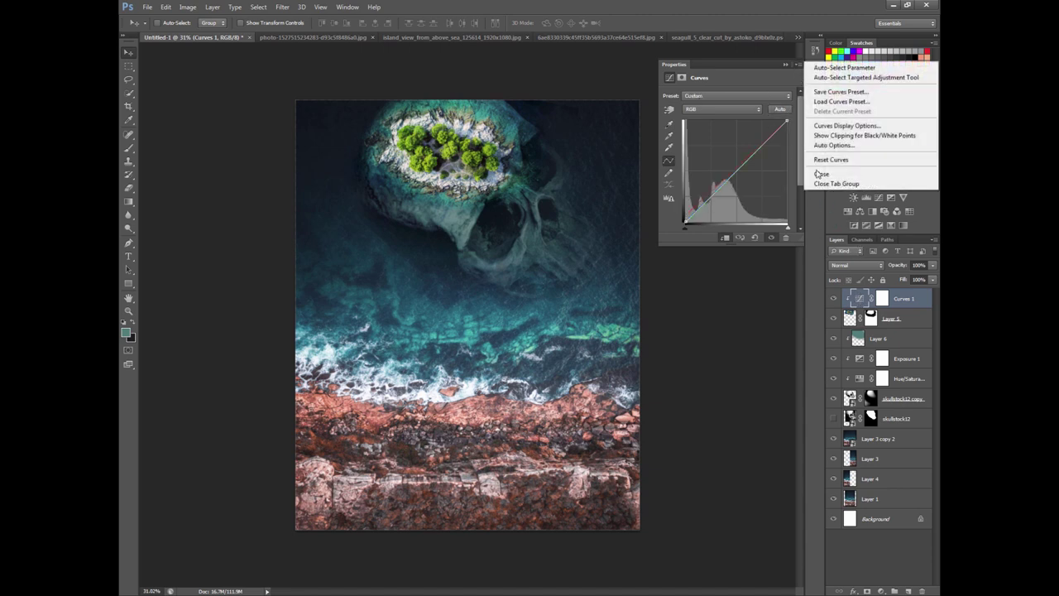
{"action": "left_click", "coordinate": [839, 148]}
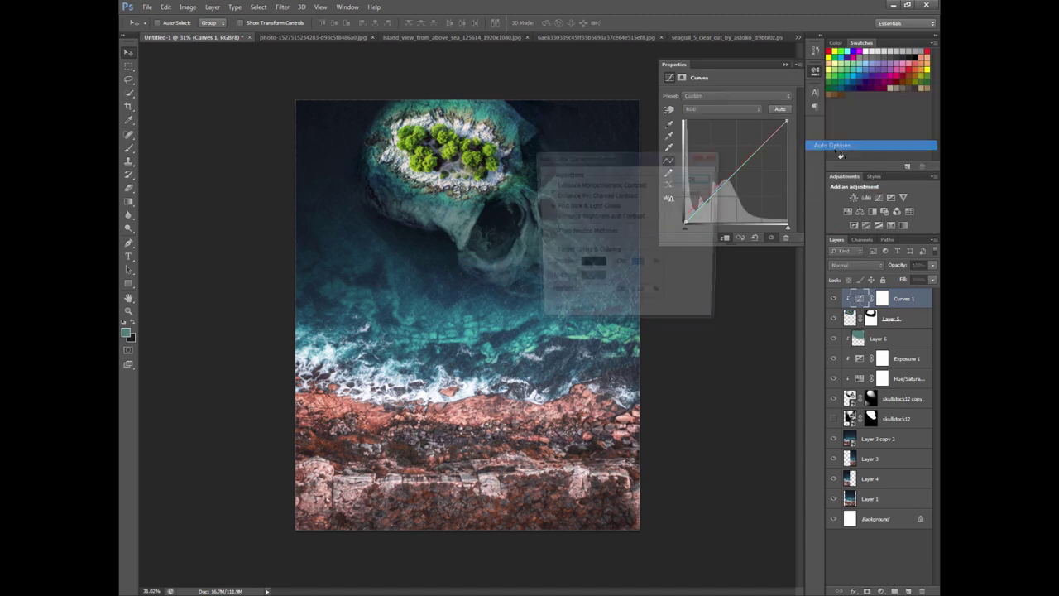
{"action": "left_click", "coordinate": [593, 266]}
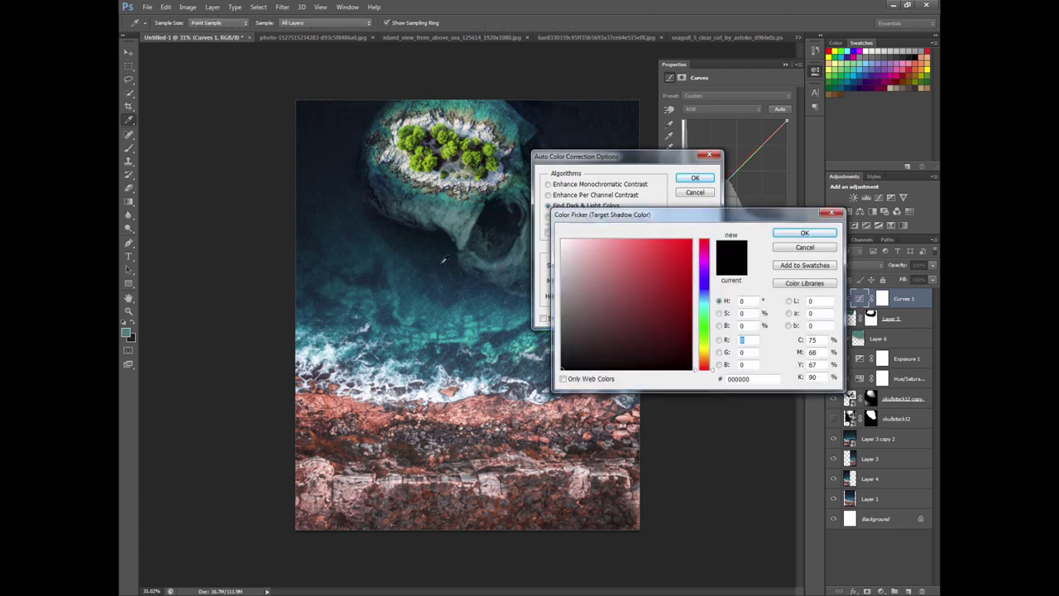
{"action": "left_click", "coordinate": [321, 116]}
{"action": "left_click", "coordinate": [793, 236]}
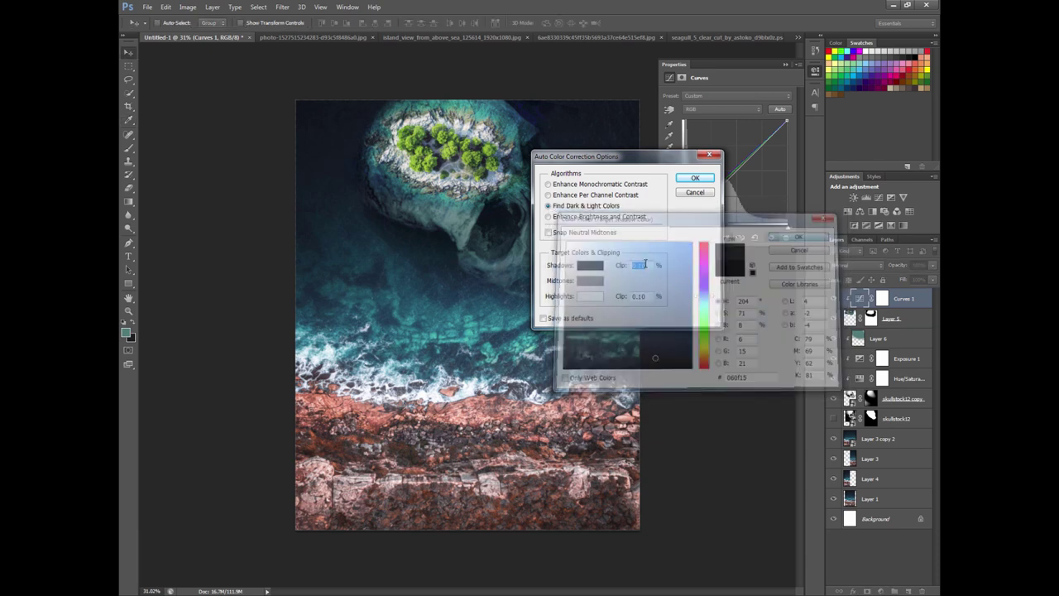
{"action": "left_click", "coordinate": [591, 297]}
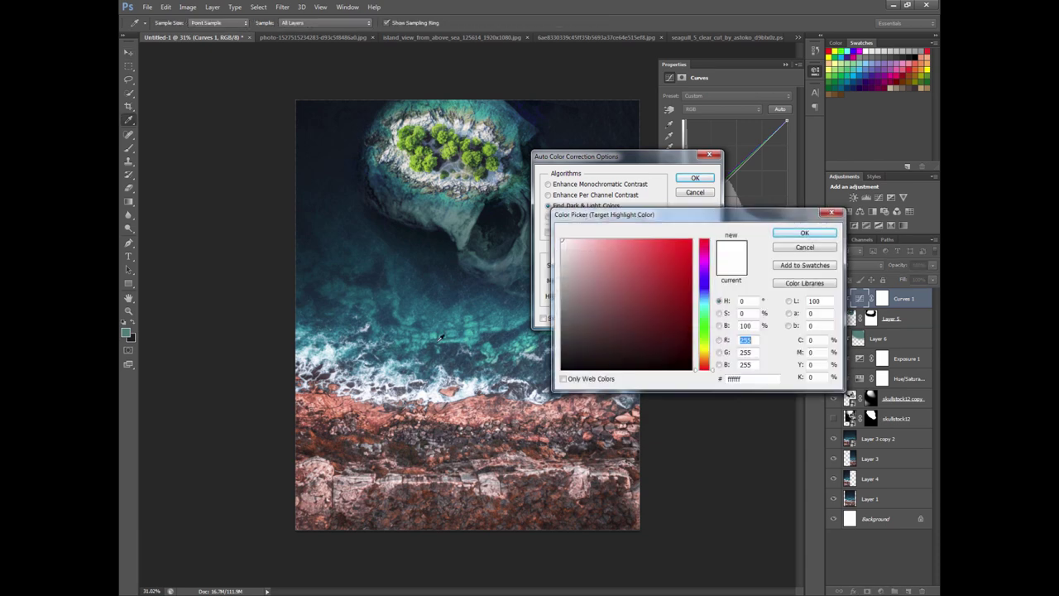
{"action": "left_click", "coordinate": [468, 387]}
{"action": "left_click", "coordinate": [472, 388]}
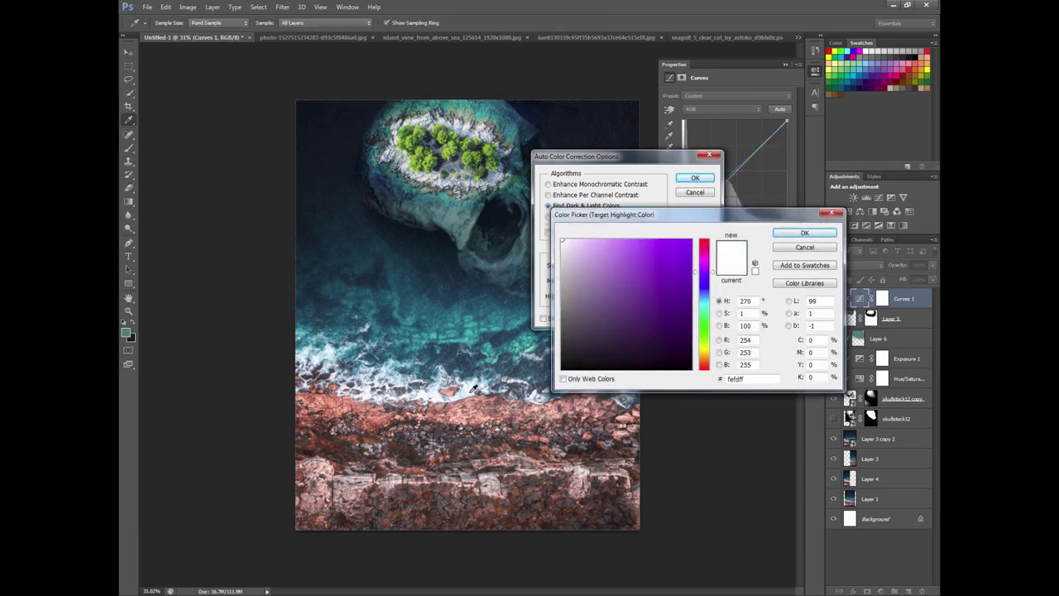
{"action": "left_click", "coordinate": [793, 234]}
{"action": "left_click", "coordinate": [695, 178]}
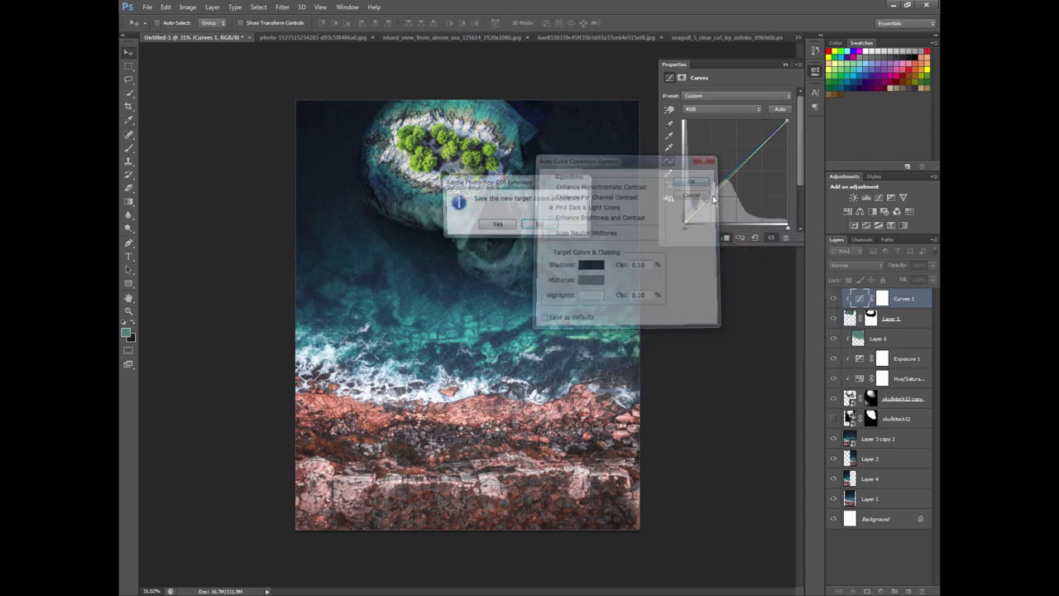
{"action": "left_click", "coordinate": [539, 225]}
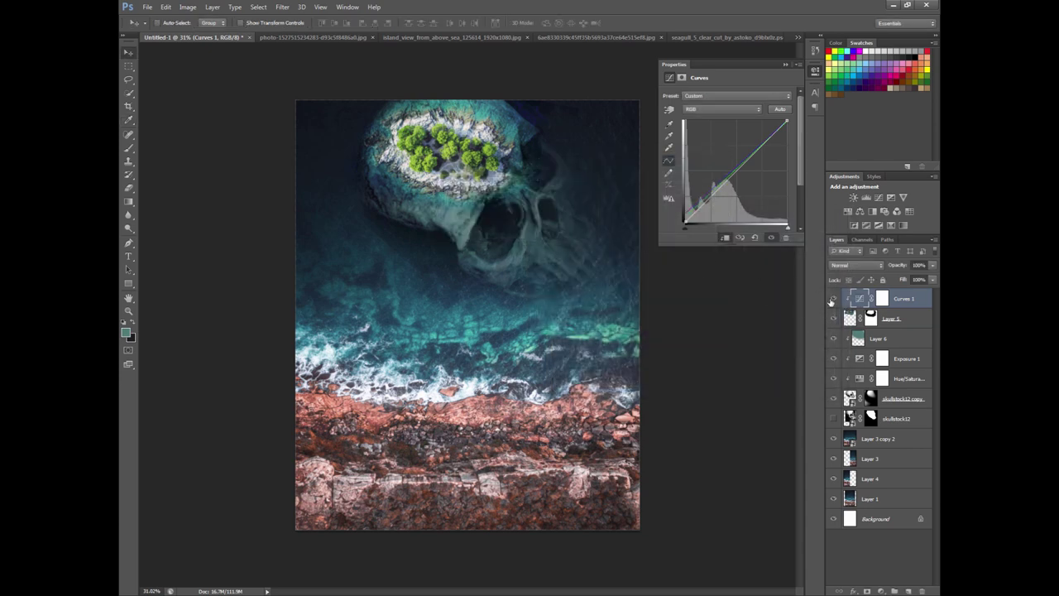
- Add a Hue/Saturation adjustment clipped to the layers below and select the Cyans range
{"action": "left_click", "coordinate": [848, 212]}
{"action": "right_click", "coordinate": [906, 298]}
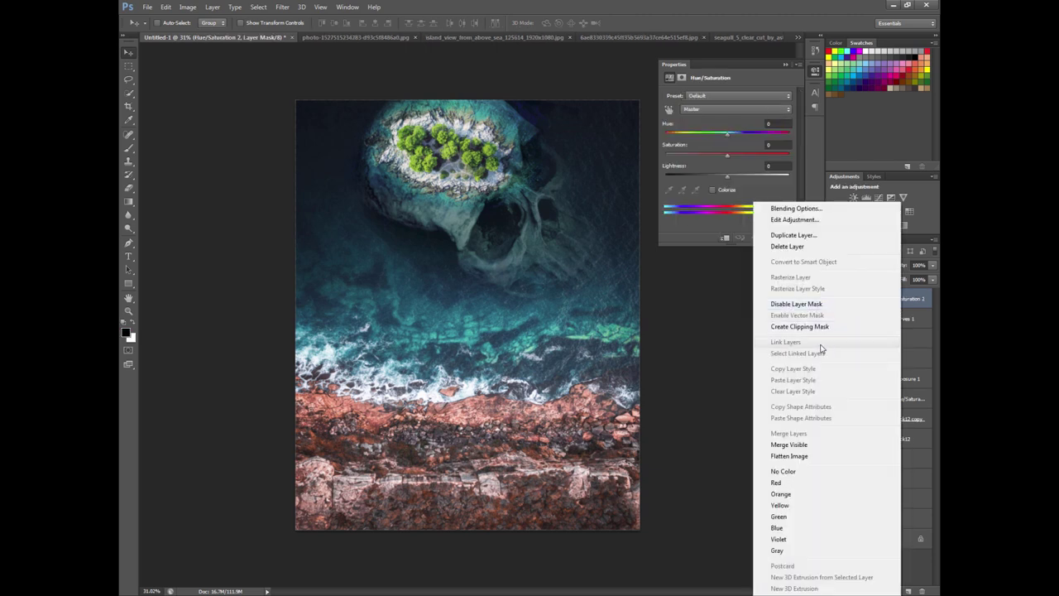
{"action": "left_click", "coordinate": [807, 326]}
{"action": "left_click", "coordinate": [709, 110]}
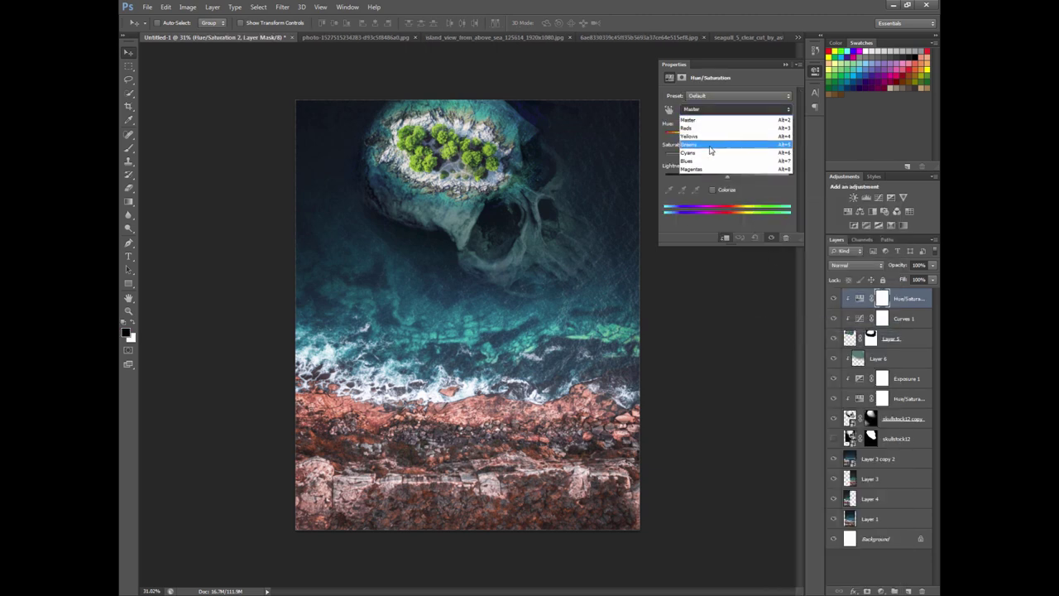
{"action": "left_click", "coordinate": [697, 144]}
{"action": "left_click", "coordinate": [697, 110]}
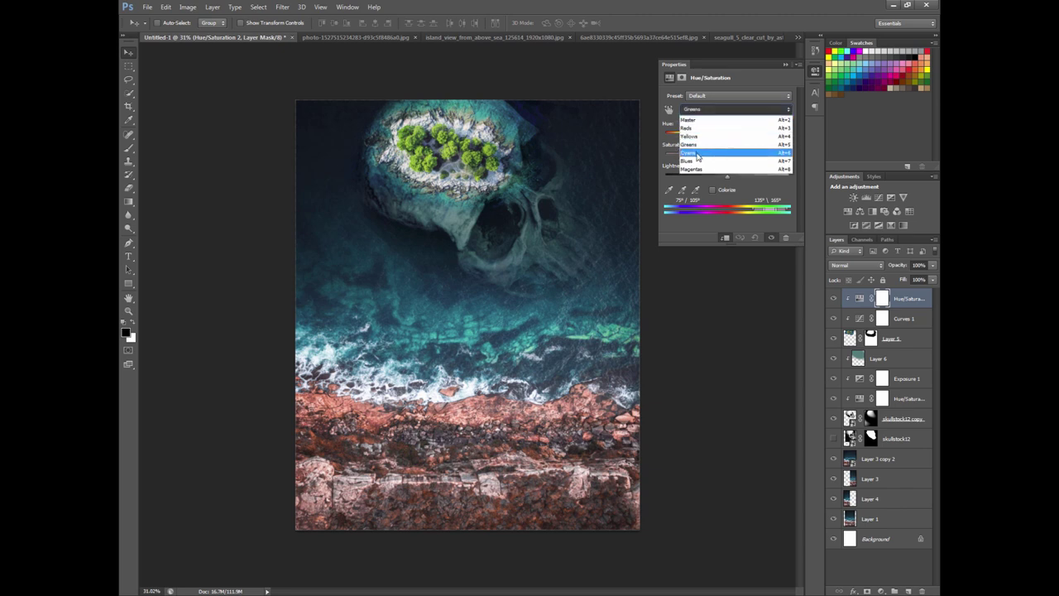
{"action": "left_click", "coordinate": [710, 155]}
- Set Cyans hue -27, saturation -54 and lightness +34
{"action": "left_click_drag", "start_coordinate": [726, 156], "coordinate": [710, 157]}
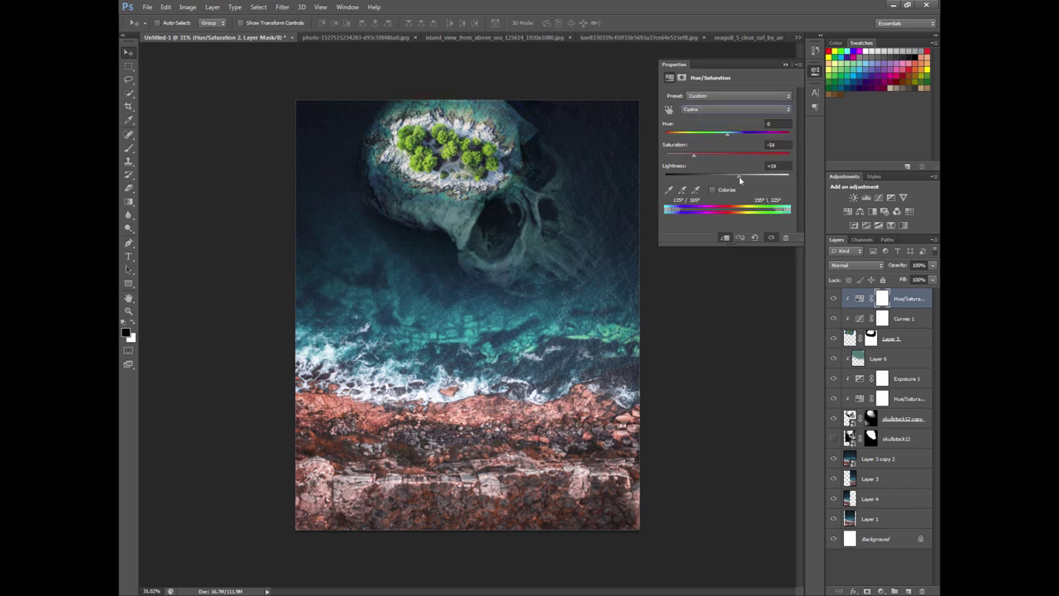
{"action": "scroll", "coordinate": [439, 149], "scroll_direction": "up", "scroll_amount": 3}
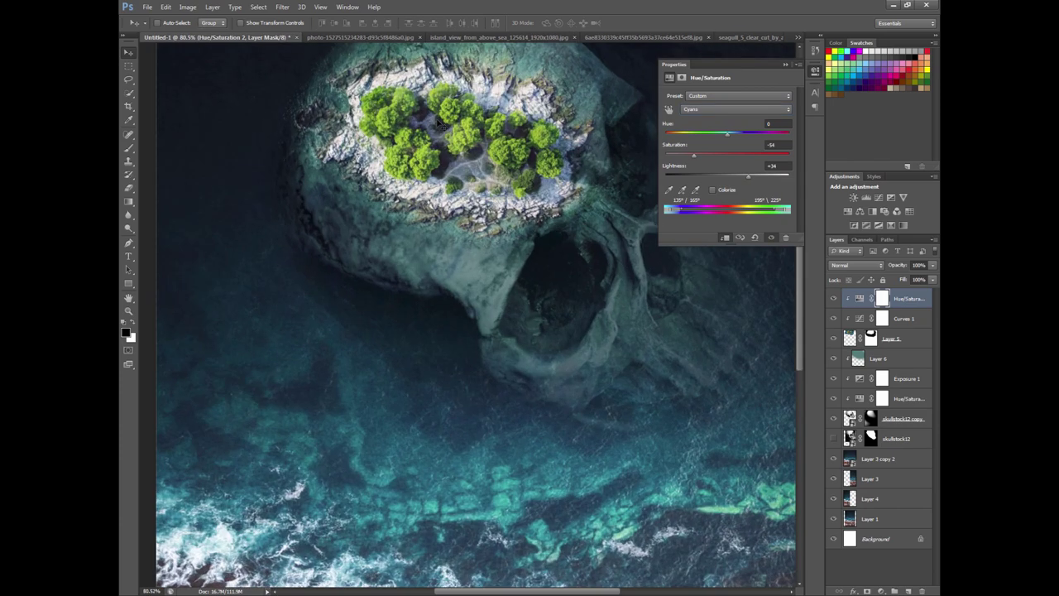
{"action": "scroll", "coordinate": [438, 133], "scroll_direction": "up", "scroll_amount": 3}
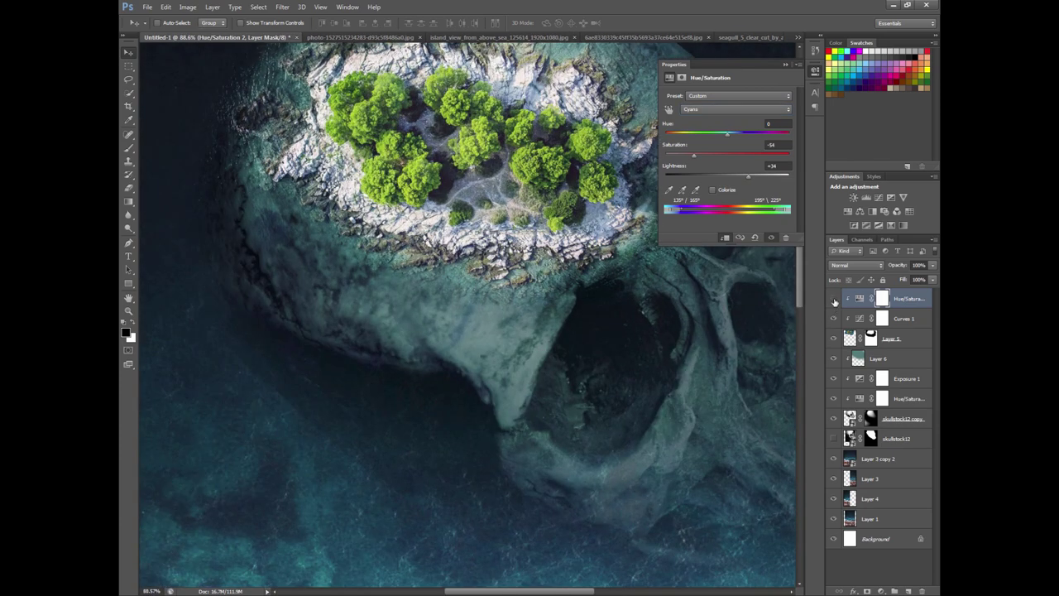
{"action": "scroll", "coordinate": [577, 278], "scroll_direction": "down", "scroll_amount": 1}
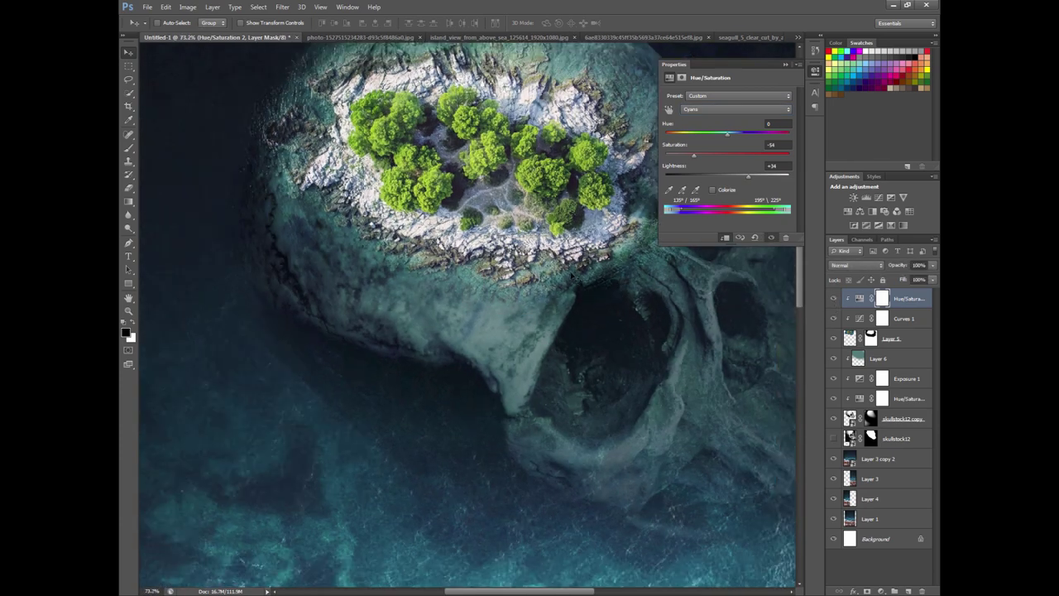
{"action": "scroll", "coordinate": [577, 278], "scroll_direction": "down", "scroll_amount": 2}
{"action": "scroll", "coordinate": [571, 265], "scroll_direction": "down", "scroll_amount": 2}
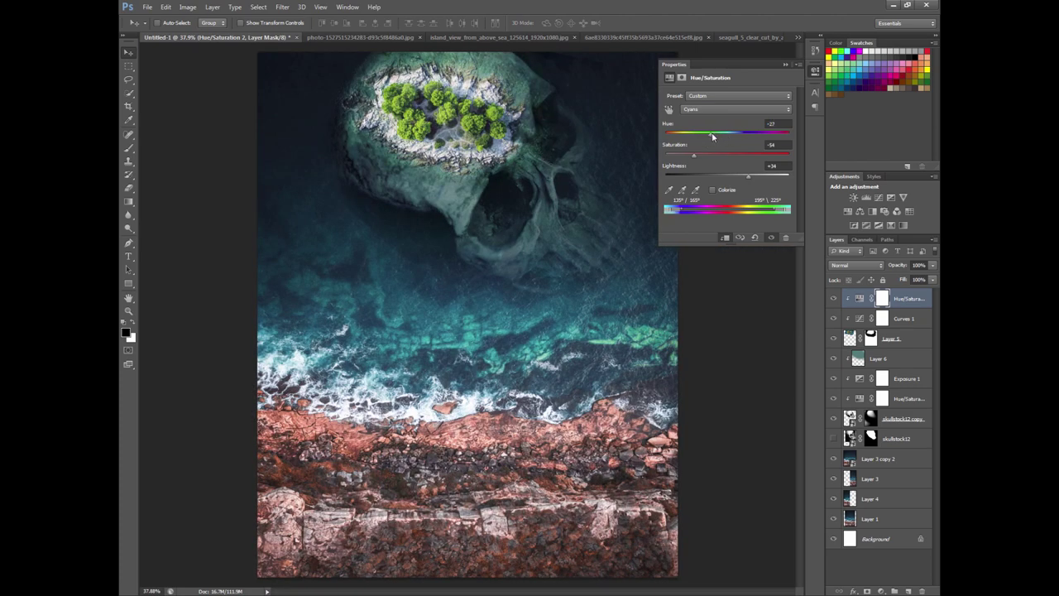
- Compare the composite against the source photos and toggle the Hue/Saturation adjustment
{"action": "left_click", "coordinate": [364, 37]}
{"action": "left_click", "coordinate": [464, 37]}
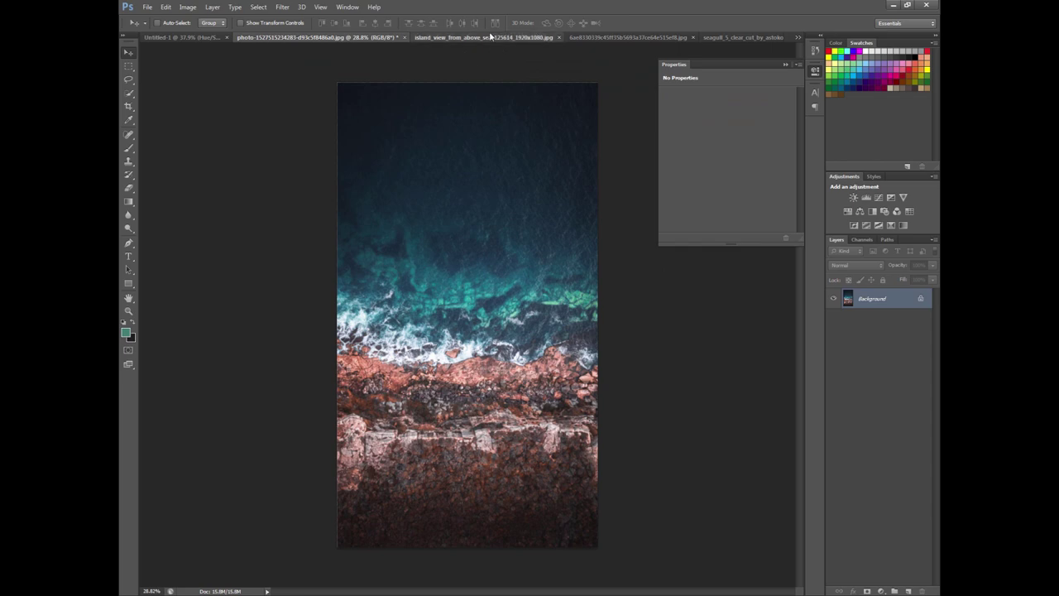
{"action": "left_click", "coordinate": [190, 37]}
{"action": "scroll", "coordinate": [443, 81], "scroll_direction": "up", "scroll_amount": 3}
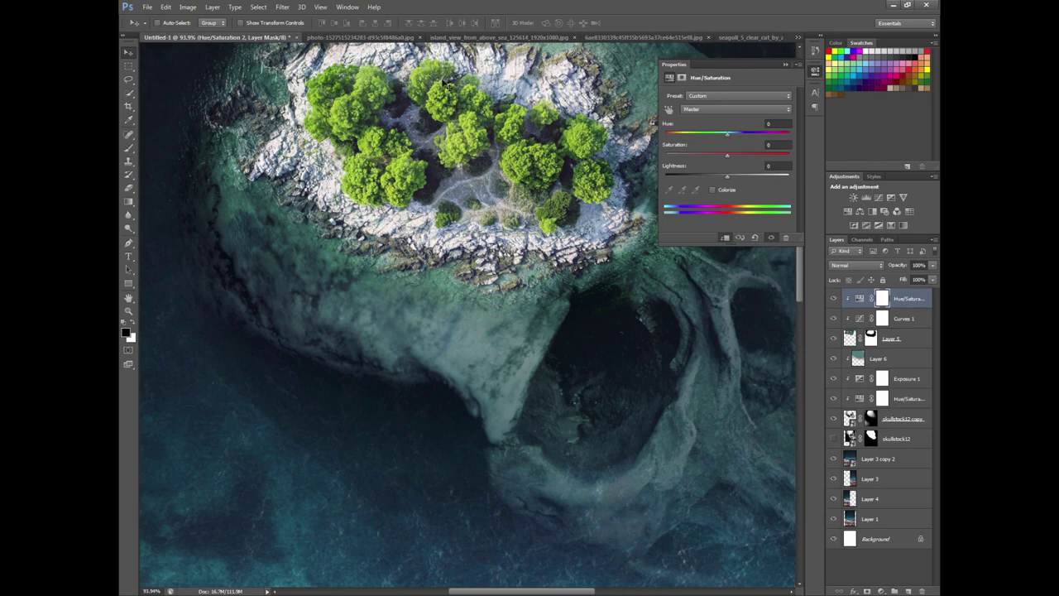
{"action": "scroll", "coordinate": [462, 119], "scroll_direction": "down", "scroll_amount": 2}
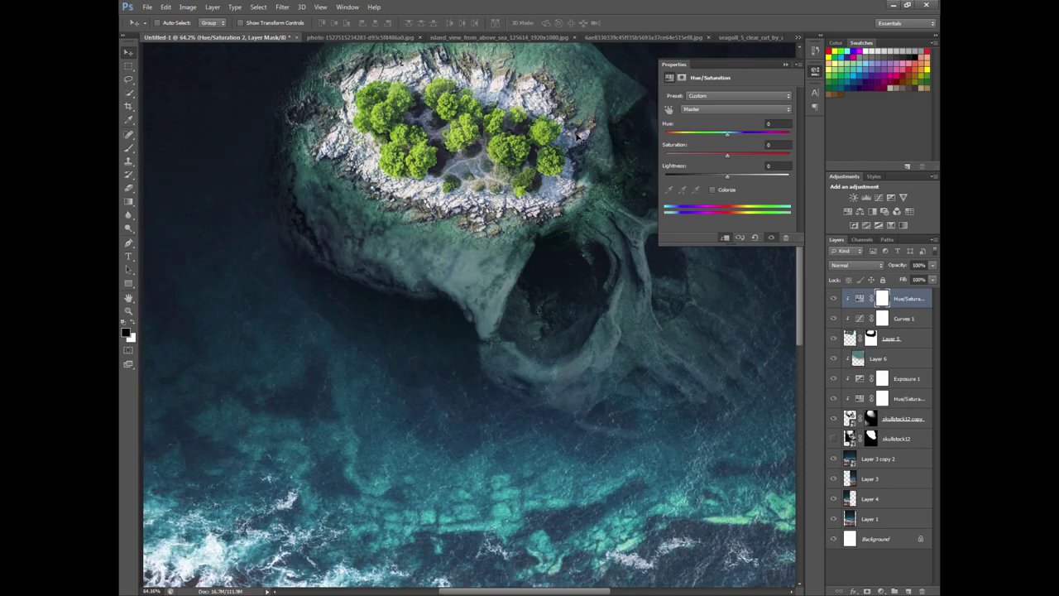
{"action": "left_click", "coordinate": [834, 298]}
{"action": "scroll", "coordinate": [529, 217], "scroll_direction": "down", "scroll_amount": 2}
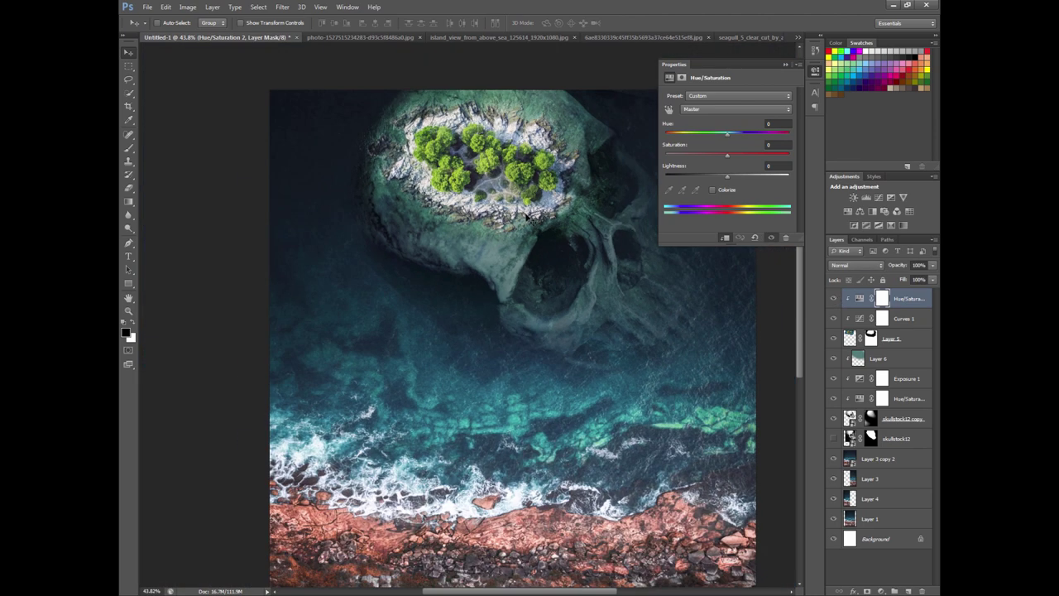
{"action": "scroll", "coordinate": [528, 207], "scroll_direction": "down", "scroll_amount": 1}
- Set Yellows hue -37 and saturation -11, turning the island trees olive-brown
{"action": "left_click", "coordinate": [718, 109]}
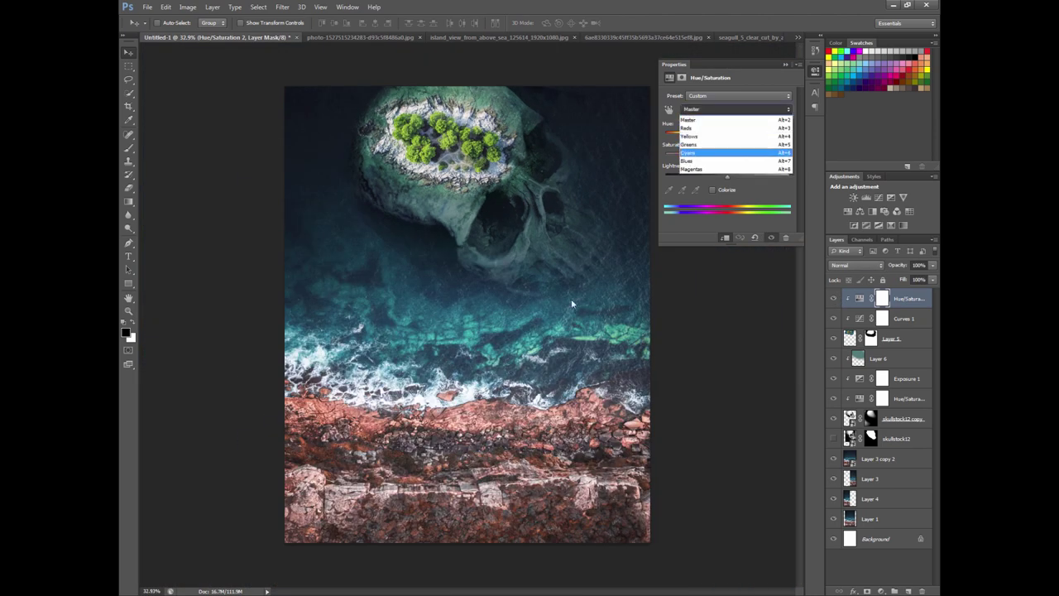
{"action": "left_click", "coordinate": [694, 136]}
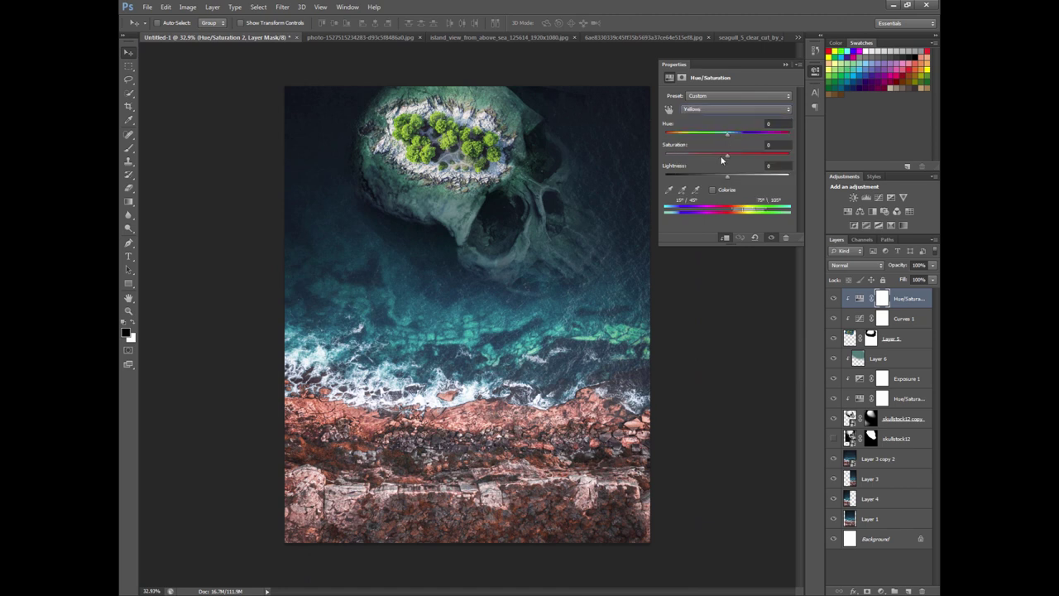
{"action": "left_click_drag", "start_coordinate": [727, 157], "coordinate": [704, 138]}
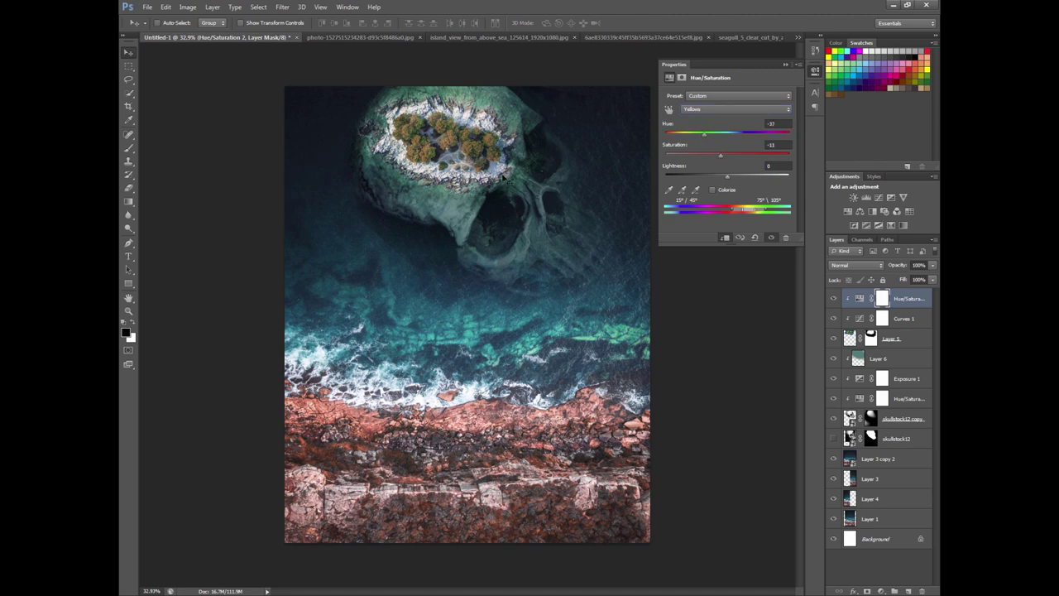
{"action": "scroll", "coordinate": [502, 179], "scroll_direction": "up", "scroll_amount": 3}
{"action": "scroll", "coordinate": [649, 218], "scroll_direction": "down", "scroll_amount": 4}
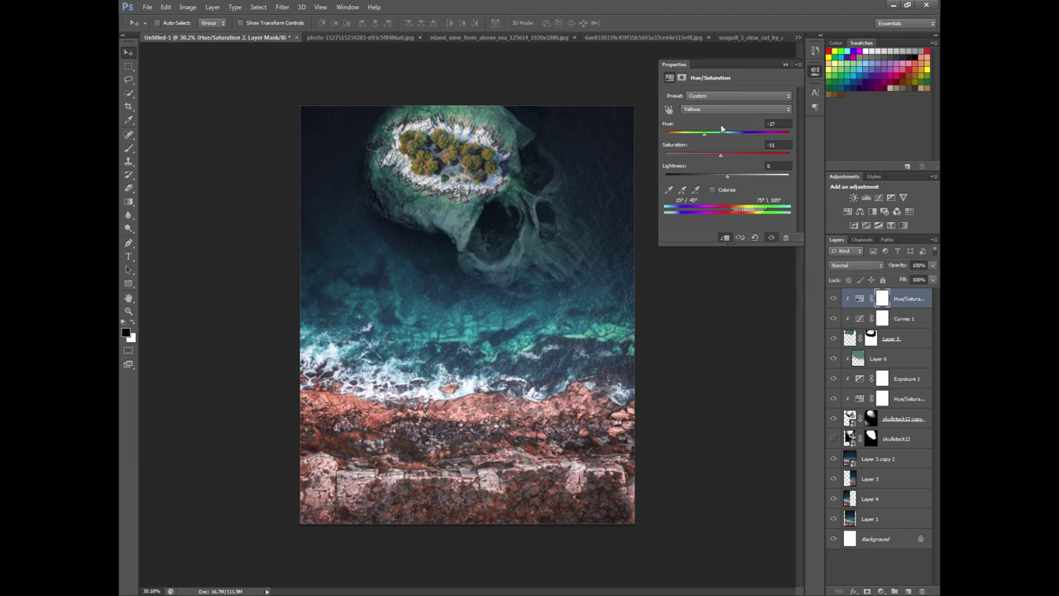
- Set the Cyans range to hue -24, saturation -40, lightness +53, then select Layer 3 copy 2
{"action": "left_click", "coordinate": [721, 108]}
{"action": "left_click", "coordinate": [699, 155]}
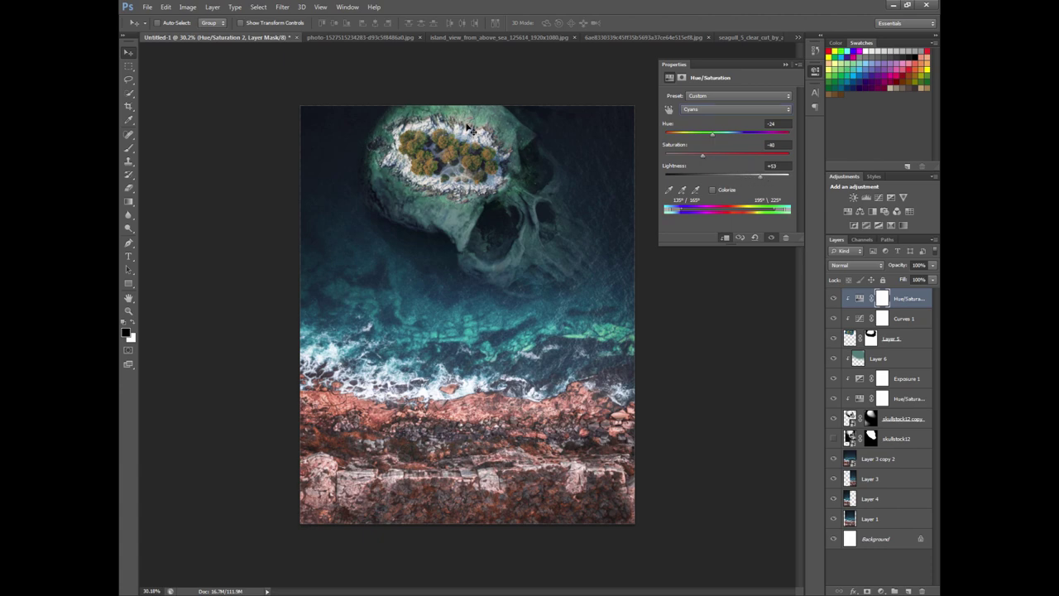
{"action": "scroll", "coordinate": [467, 126], "scroll_direction": "up", "scroll_amount": 2}
{"action": "scroll", "coordinate": [467, 126], "scroll_direction": "up", "scroll_amount": 2}
{"action": "scroll", "coordinate": [468, 124], "scroll_direction": "down", "scroll_amount": 3}
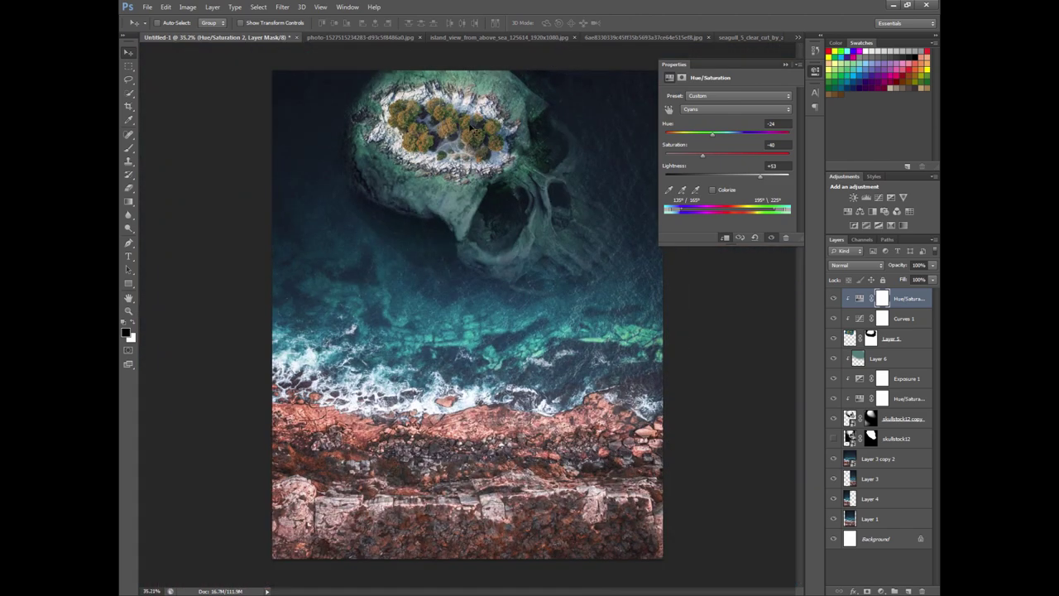
{"action": "scroll", "coordinate": [505, 153], "scroll_direction": "down", "scroll_amount": 1}
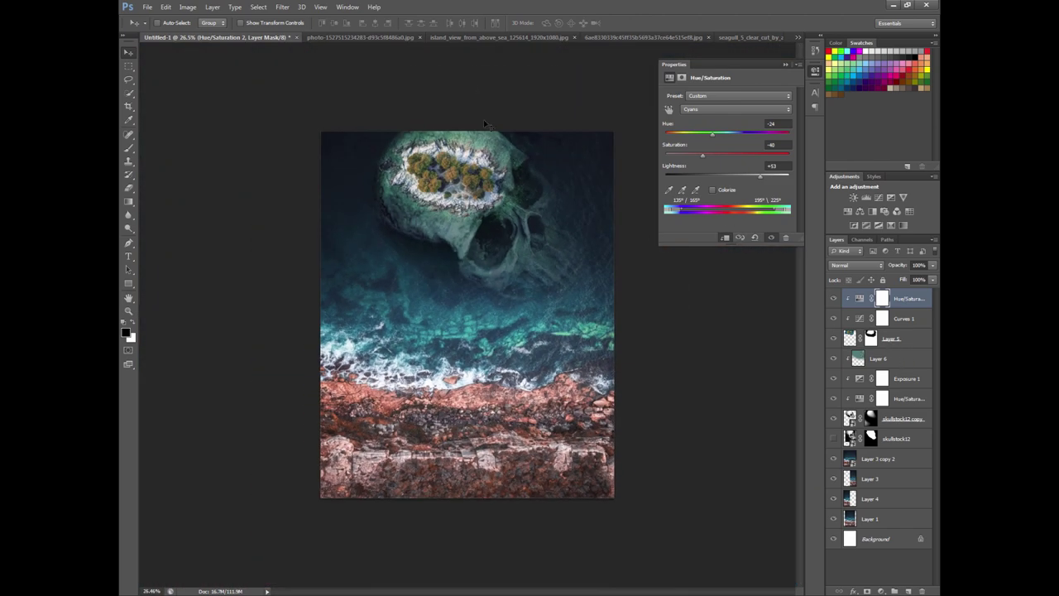
{"action": "scroll", "coordinate": [507, 153], "scroll_direction": "down", "scroll_amount": 1}
{"action": "scroll", "coordinate": [512, 209], "scroll_direction": "up", "scroll_amount": 1}
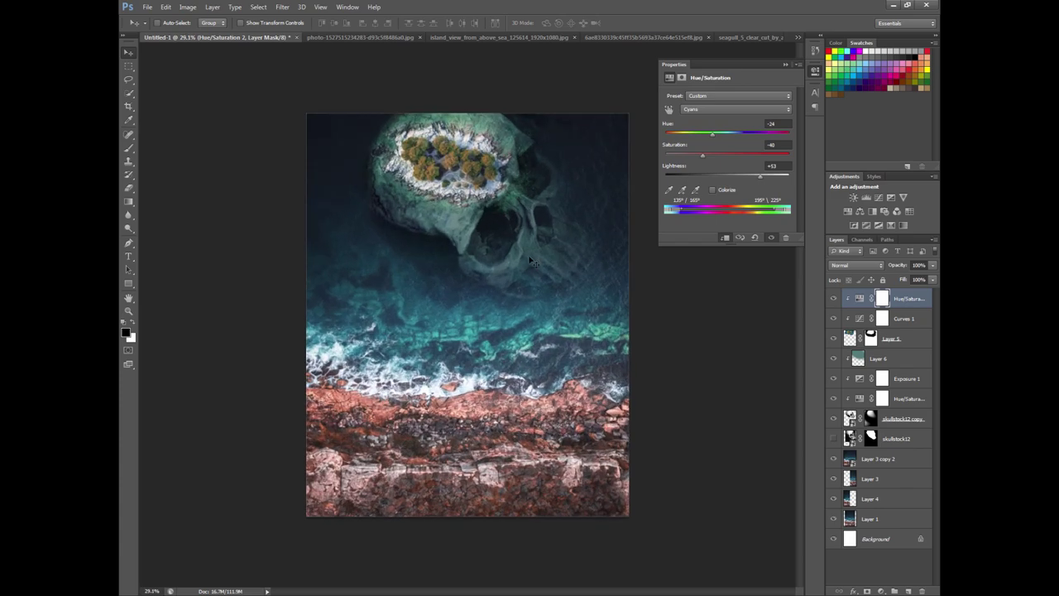
{"action": "left_click", "coordinate": [910, 457]}
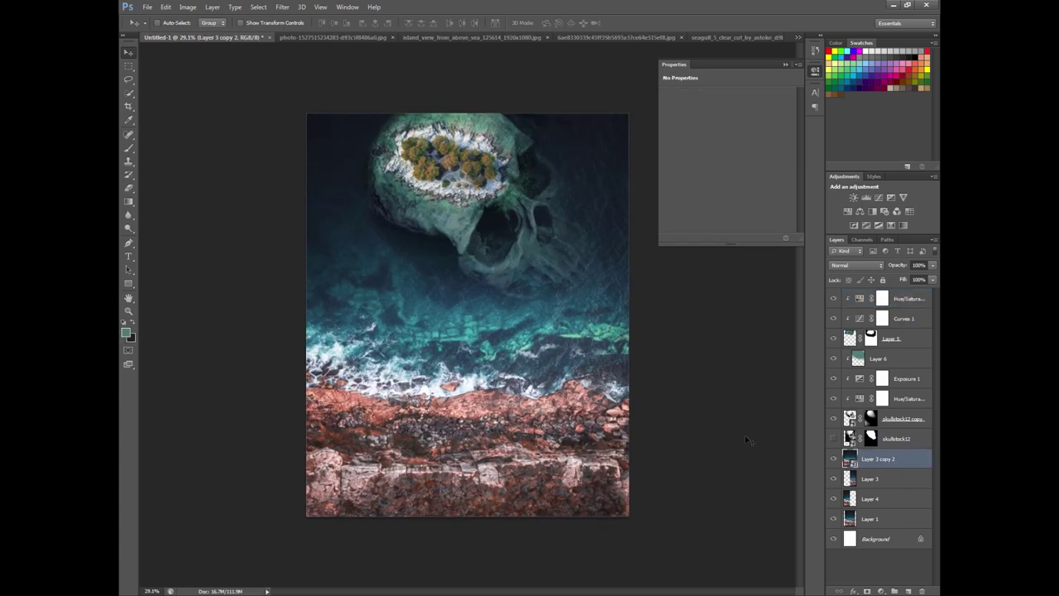
- Quick-select the bottom rocky shore band and copy it to a new Layer 7
{"action": "scroll", "coordinate": [603, 400], "scroll_direction": "down", "scroll_amount": 1}
{"action": "scroll", "coordinate": [420, 317], "scroll_direction": "up", "scroll_amount": 1}
{"action": "left_click", "coordinate": [128, 93]}
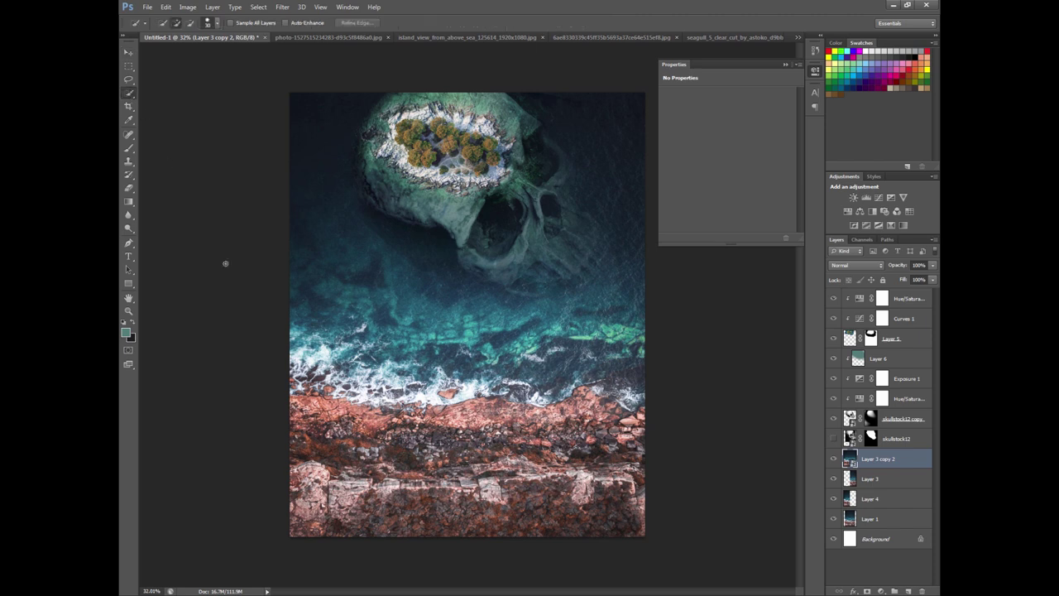
{"action": "left_click_drag", "start_coordinate": [384, 481], "coordinate": [610, 488]}
{"action": "left_click_drag", "start_coordinate": [308, 488], "coordinate": [312, 414]}
{"action": "left_click_drag", "start_coordinate": [521, 426], "coordinate": [539, 424]}
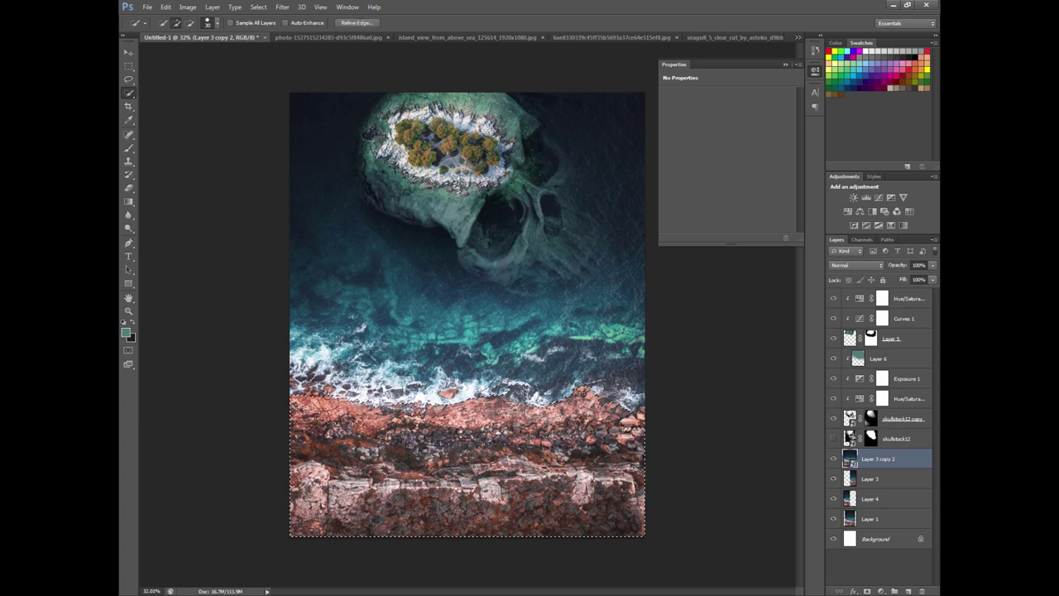
{"action": "left_click_drag", "start_coordinate": [583, 394], "coordinate": [643, 418]}
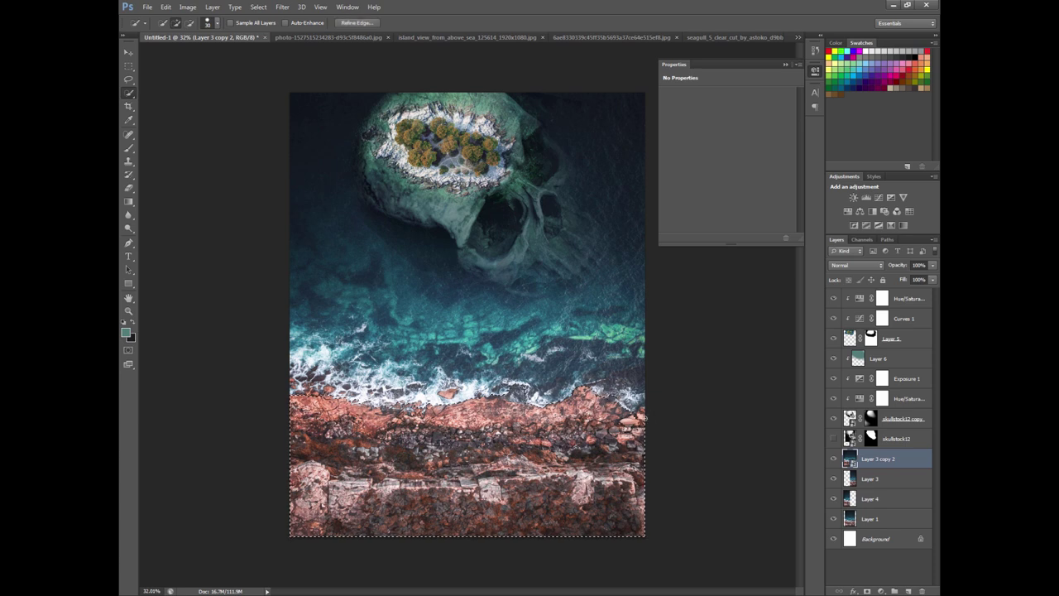
{"action": "scroll", "coordinate": [511, 420], "scroll_direction": "down", "scroll_amount": 3}
{"action": "right_click", "coordinate": [511, 421]}
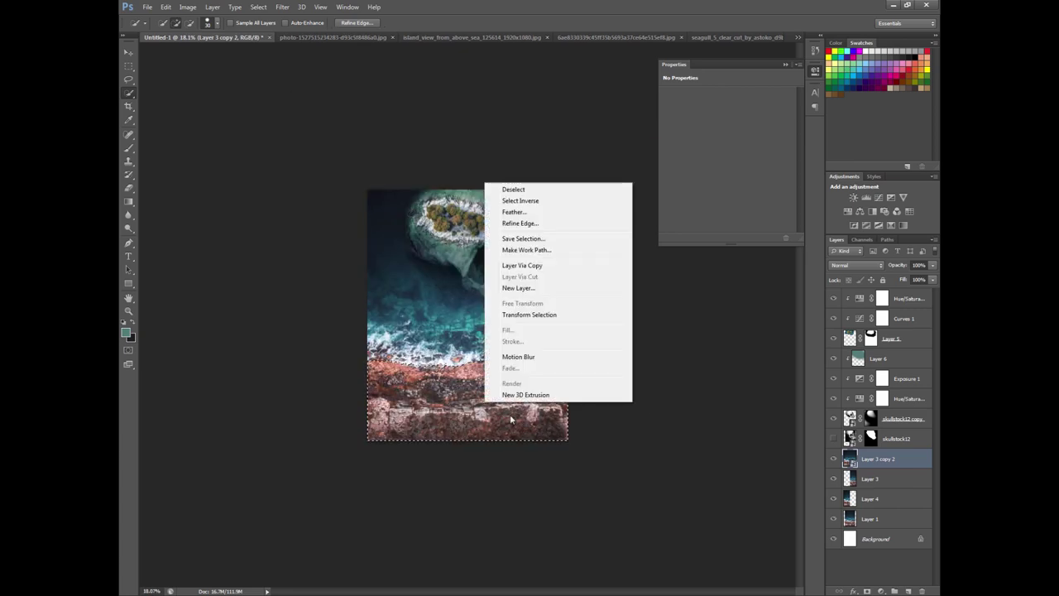
{"action": "left_click", "coordinate": [522, 265]}
- Move the copied rock band up over the skull island and stack Layer 7 above Layer 6
{"action": "right_click", "coordinate": [473, 283]}
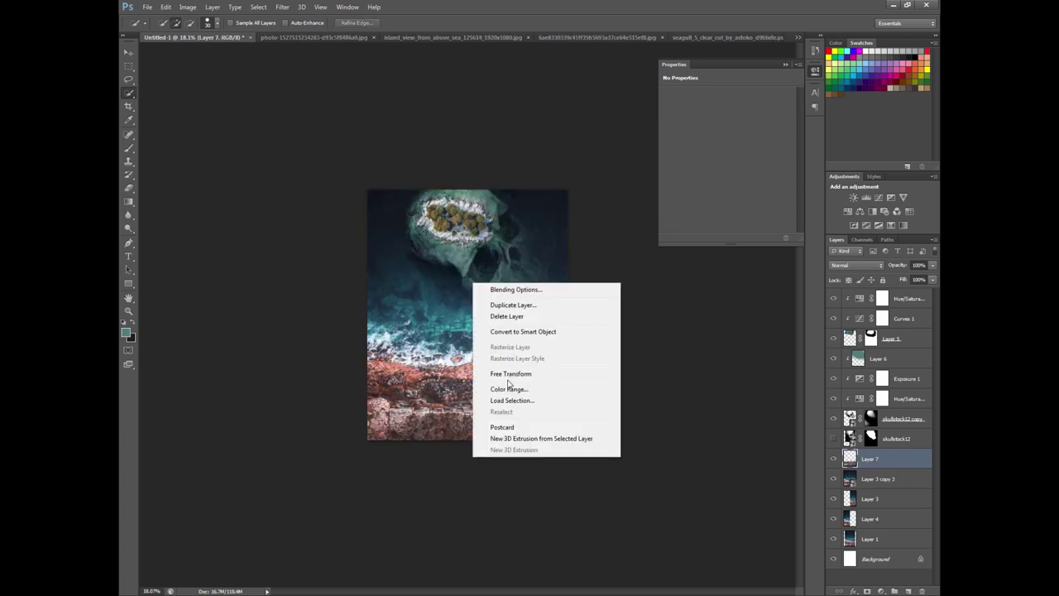
{"action": "left_click", "coordinate": [511, 373]}
{"action": "left_click_drag", "start_coordinate": [495, 405], "coordinate": [497, 248]}
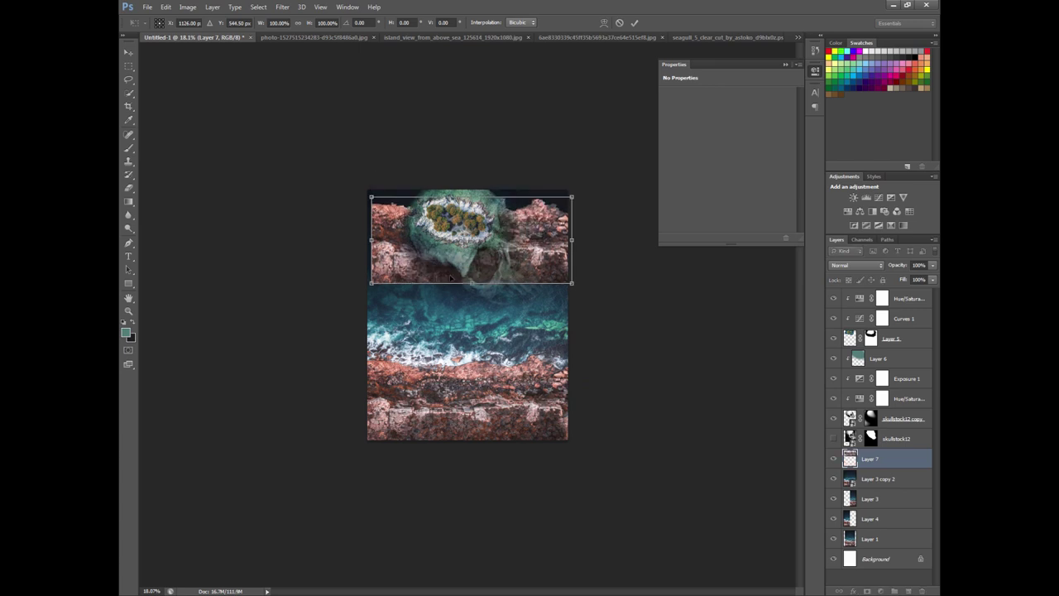
{"action": "key", "text": "Return"}
{"action": "left_click_drag", "start_coordinate": [871, 459], "coordinate": [870, 349]}
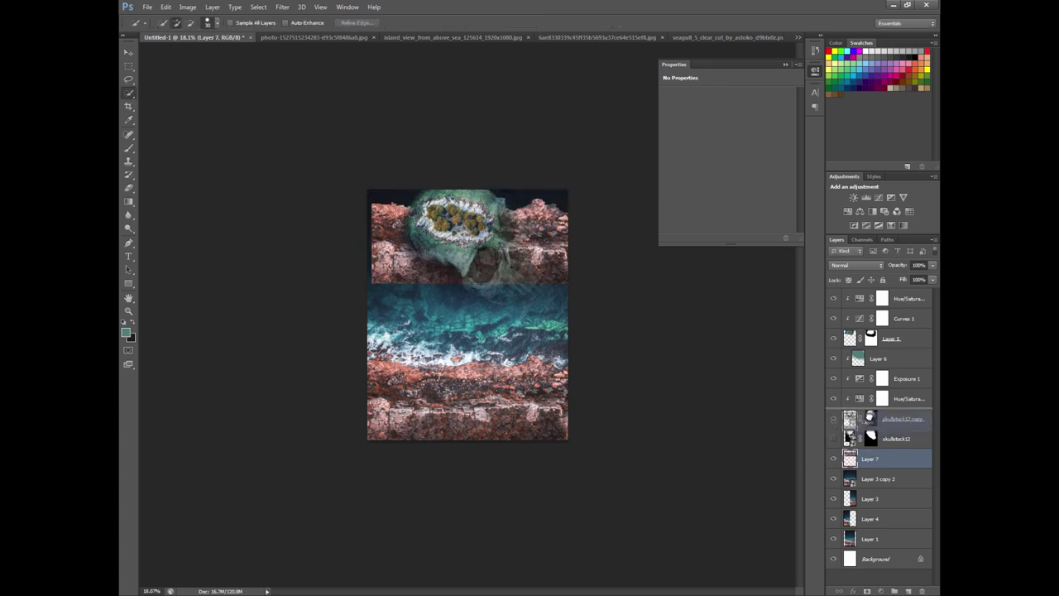
- Clear the current selection and switch to the Rectangular Marquee tool
{"action": "left_click", "coordinate": [498, 275]}
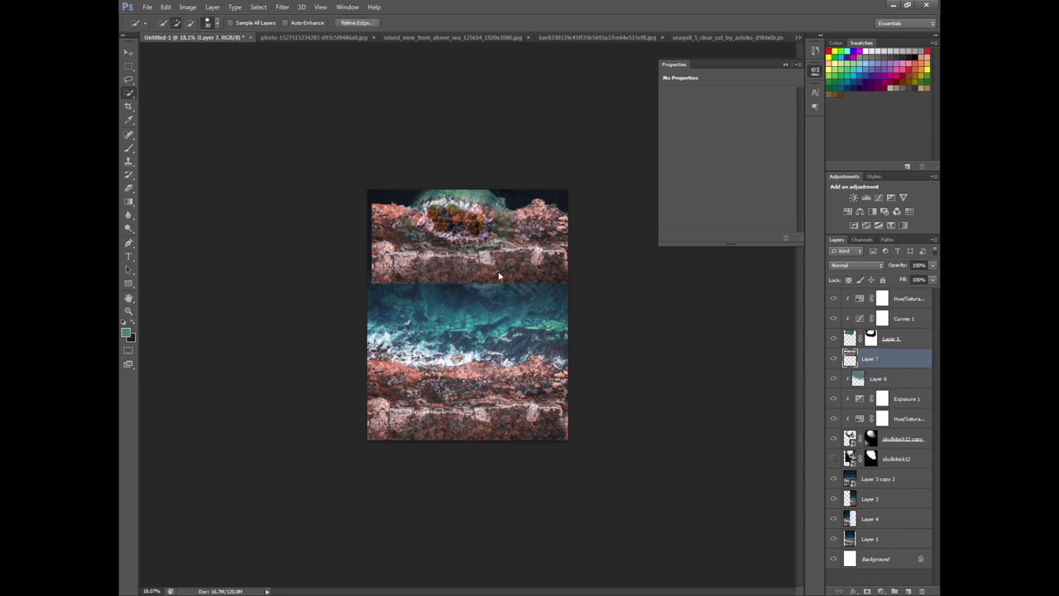
{"action": "right_click", "coordinate": [518, 252]}
{"action": "left_click", "coordinate": [537, 258]}
{"action": "scroll", "coordinate": [467, 314], "scroll_direction": "up", "scroll_amount": 3}
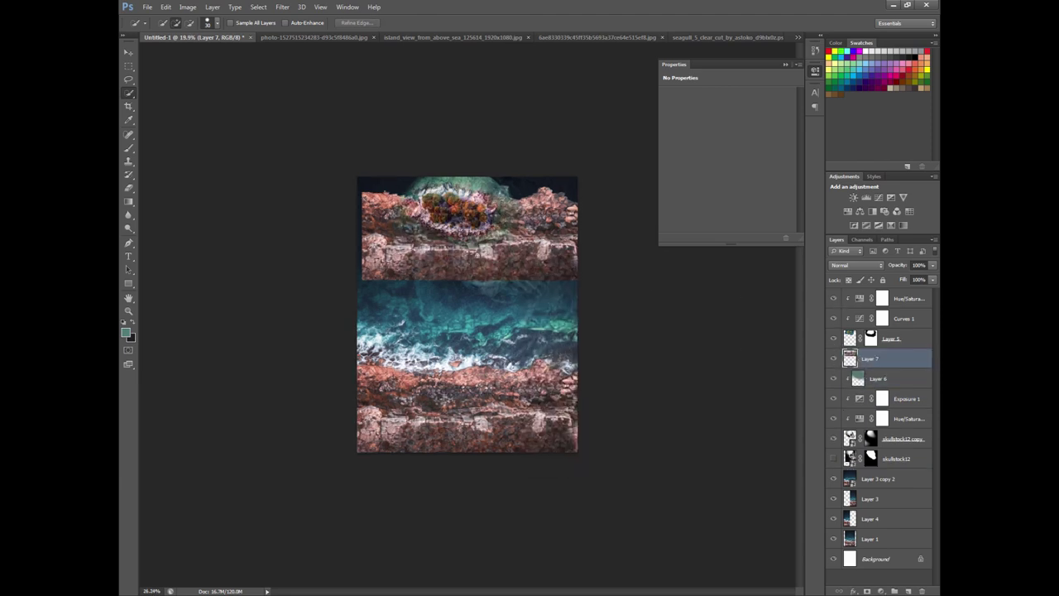
{"action": "left_click", "coordinate": [128, 65]}
- Rotate Layer 7's rock band to a diagonal and apply the transform
{"action": "right_click", "coordinate": [498, 215]}
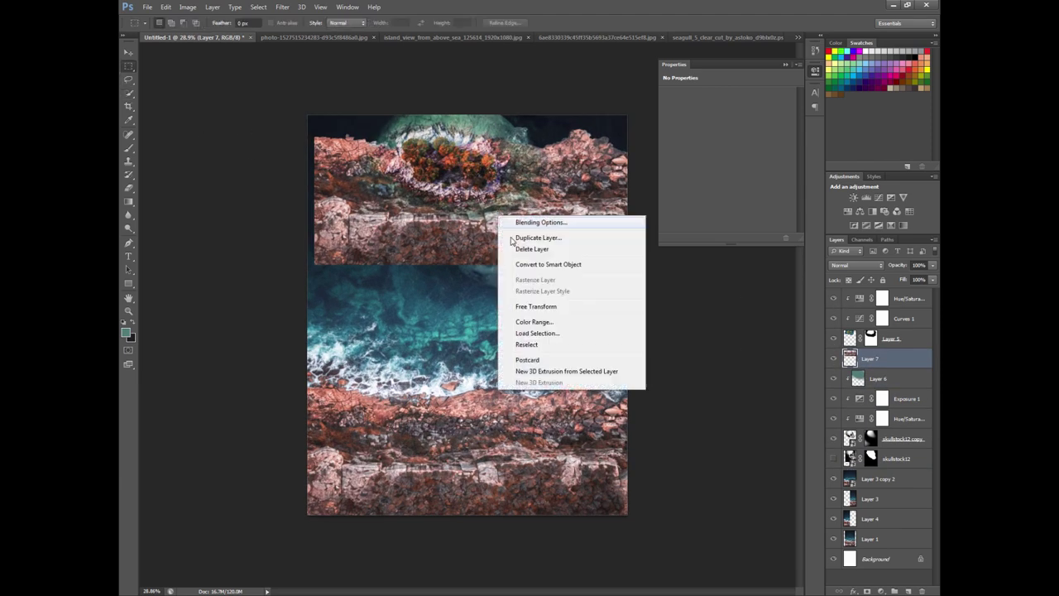
{"action": "left_click", "coordinate": [536, 307]}
{"action": "mouse_move", "coordinate": [658, 298]}
{"action": "left_mouse_down"}
{"action": "mouse_move", "coordinate": [523, 366]}
{"action": "mouse_move", "coordinate": [575, 352]}
{"action": "mouse_move", "coordinate": [517, 286]}
{"action": "left_mouse_up"}
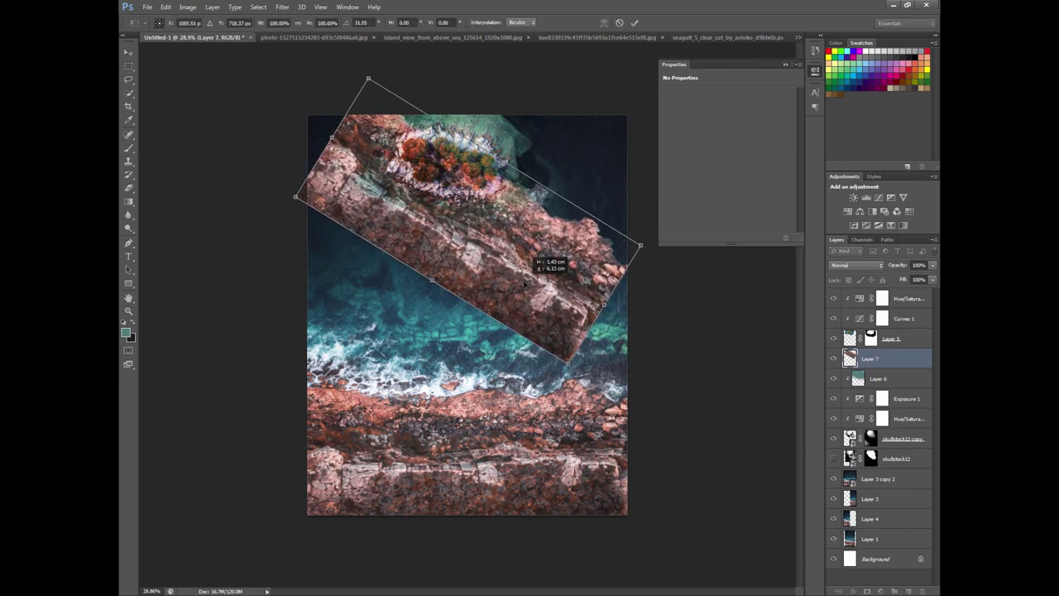
{"action": "left_click", "coordinate": [869, 267]}
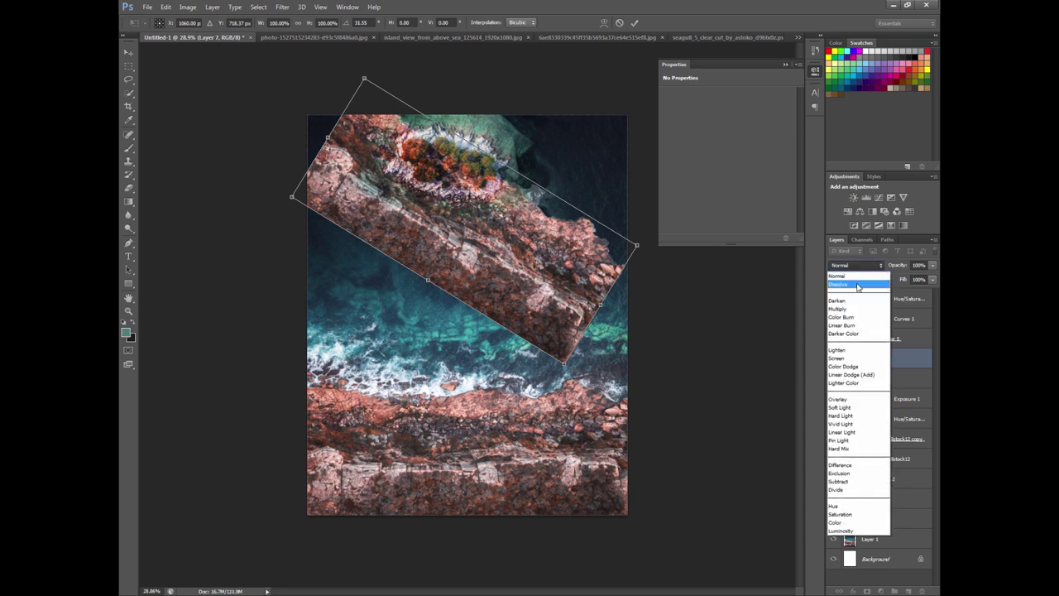
{"action": "left_click", "coordinate": [913, 361]}
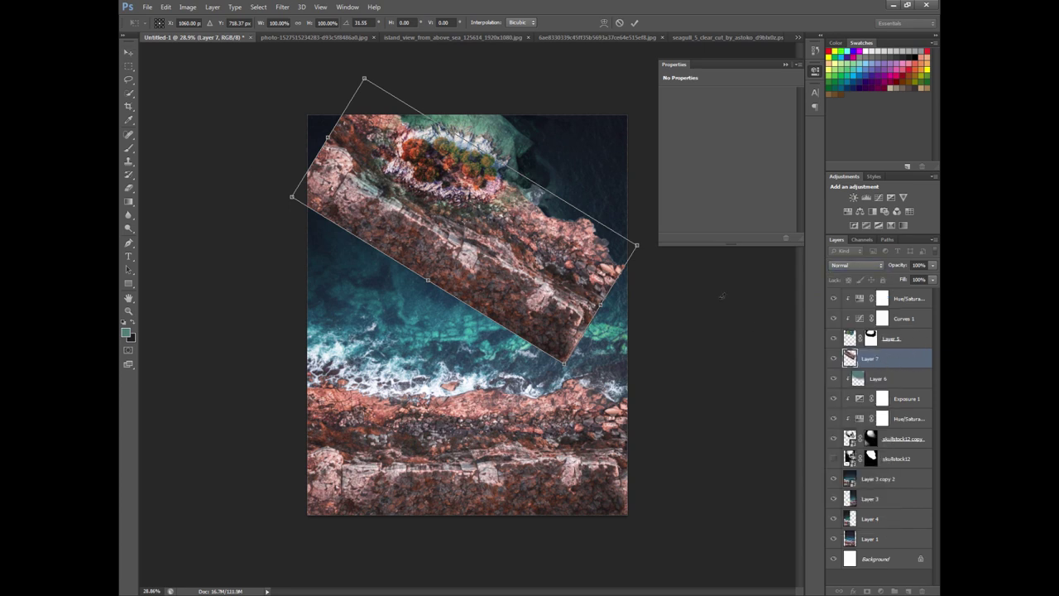
{"action": "left_click", "coordinate": [128, 68]}
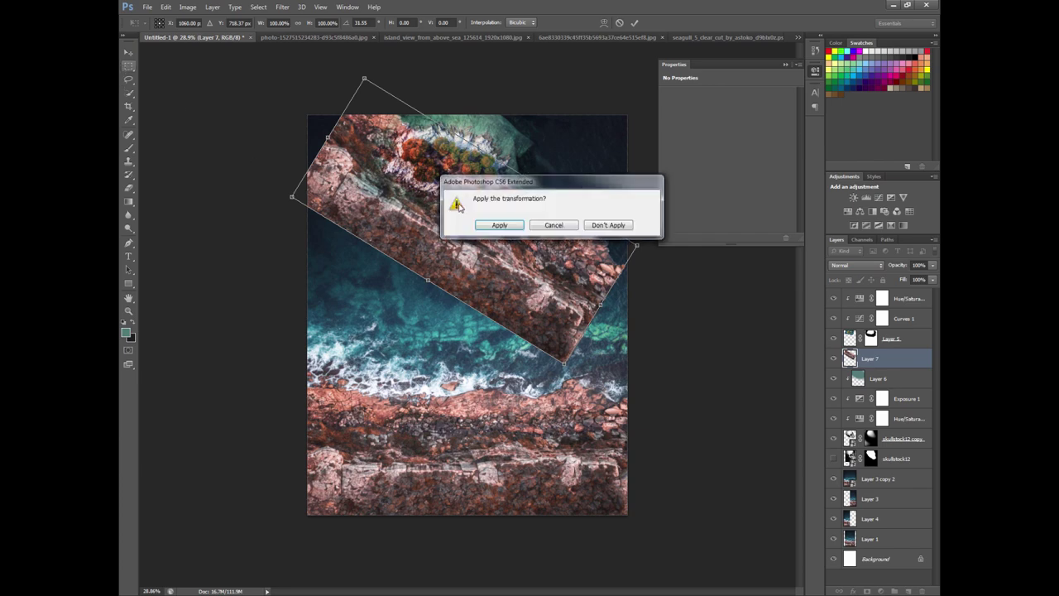
{"action": "left_click", "coordinate": [500, 225]}
- Clip Layer 7 to the island layer and restack it just above the Hue/Saturation adjustment
{"action": "right_click", "coordinate": [896, 361]}
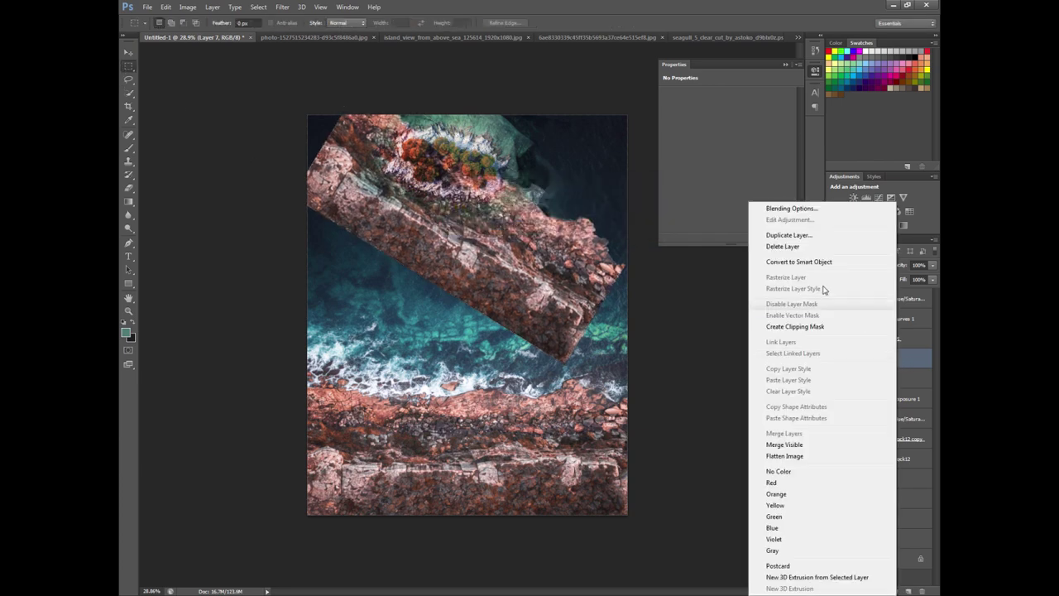
{"action": "left_click", "coordinate": [877, 327]}
{"action": "mouse_move", "coordinate": [885, 351]}
{"action": "left_mouse_down"}
{"action": "mouse_move", "coordinate": [878, 385]}
{"action": "mouse_move", "coordinate": [890, 422]}
{"action": "left_mouse_up"}
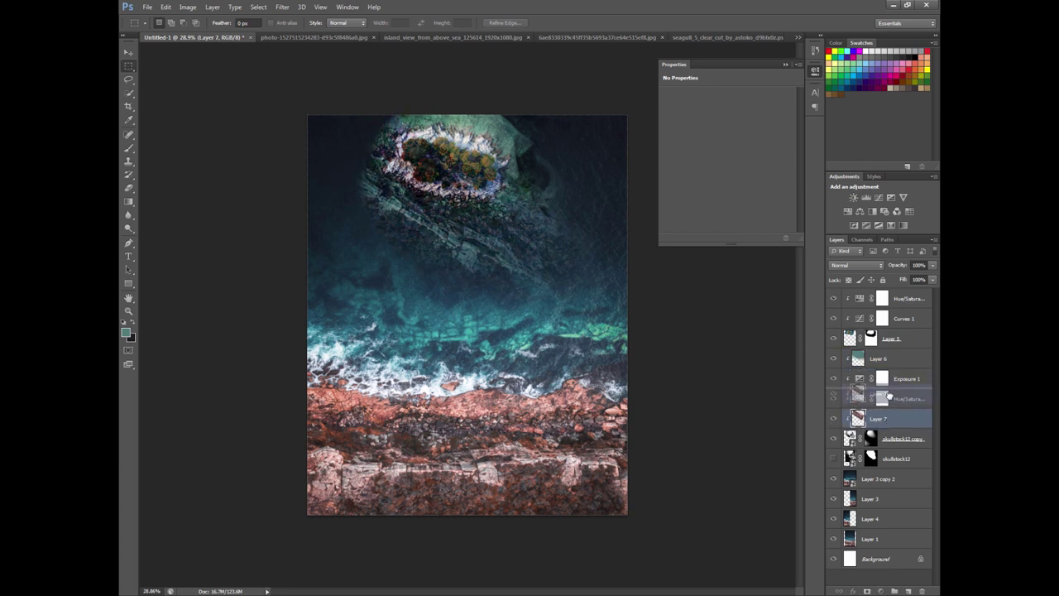
{"action": "left_click_drag", "start_coordinate": [890, 424], "coordinate": [883, 400]}
- Cycle through several blend modes on Layer 7 and settle on Darken
{"action": "left_click", "coordinate": [857, 265]}
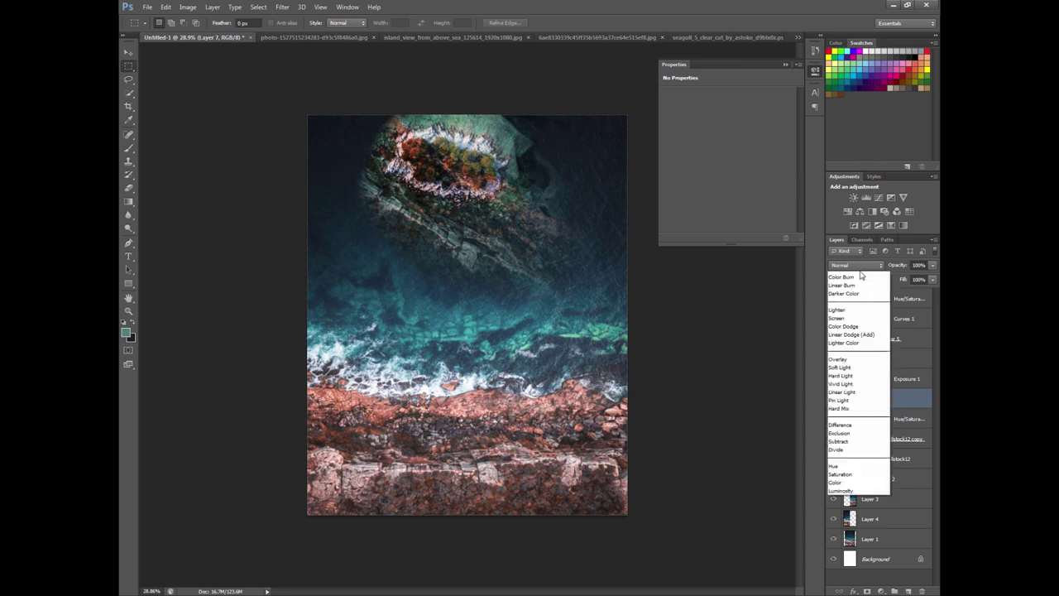
{"action": "left_click", "coordinate": [853, 303]}
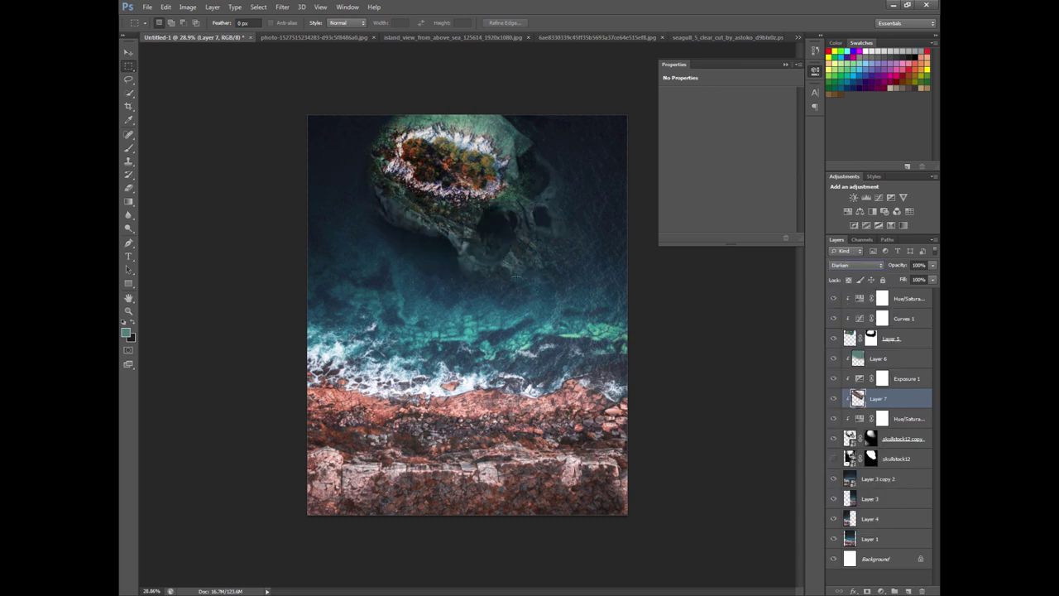
{"action": "key", "text": "shift+plus"}
{"action": "key", "text": "shift+plus"}
{"action": "key", "text": "shift+plus"}
{"action": "key", "text": "shift+plus"}
{"action": "key", "text": "shift+plus"}
{"action": "key", "text": "shift+plus"}
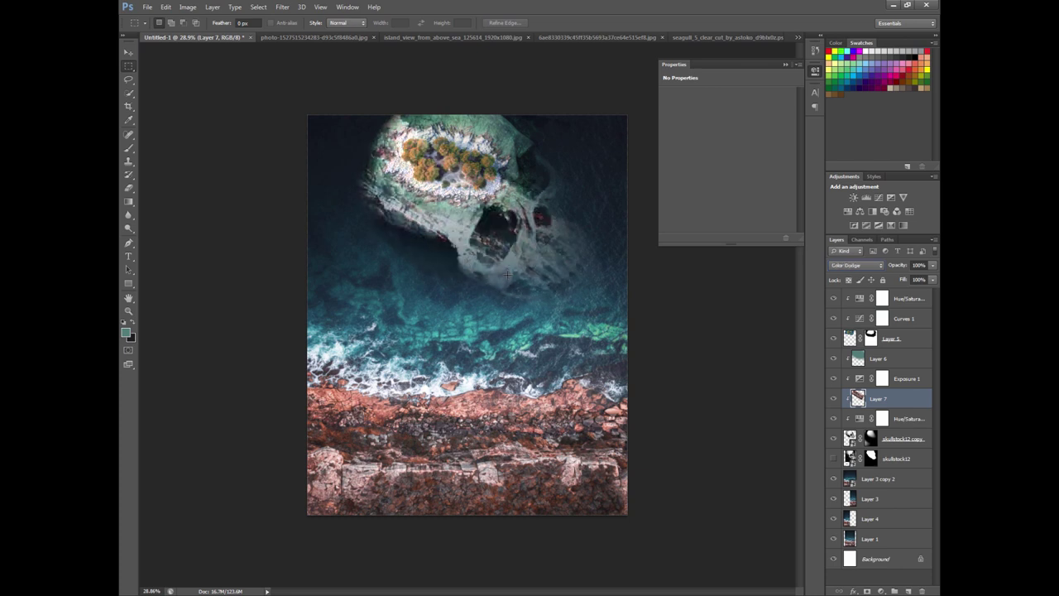
{"action": "key", "text": "shift+plus"}
{"action": "key", "text": "shift+plus"}
{"action": "key", "text": "shift+plus"}
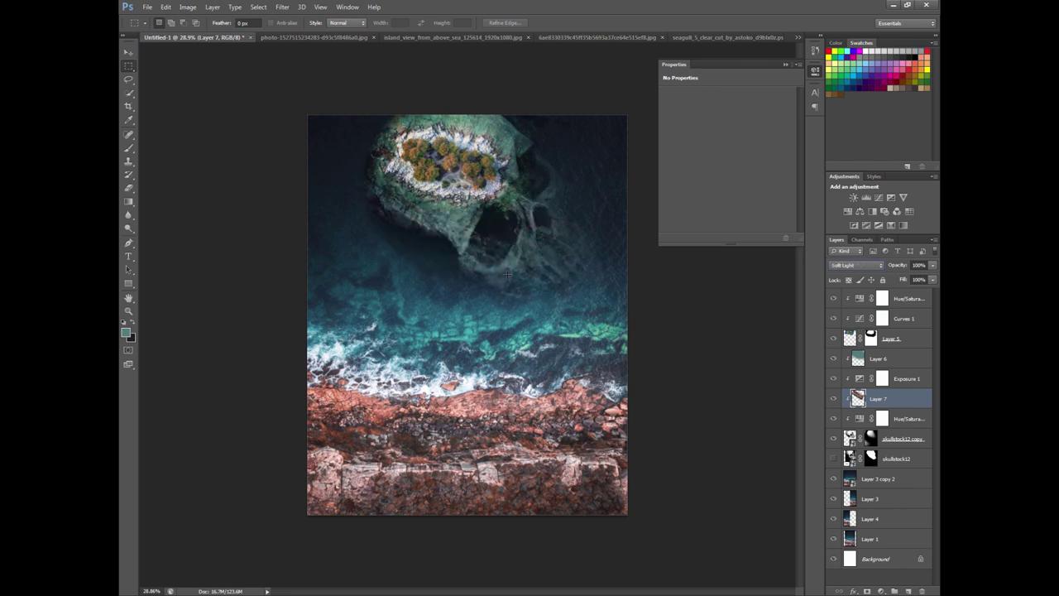
{"action": "key", "text": "shift+plus"}
{"action": "key", "text": "shift+plus"}
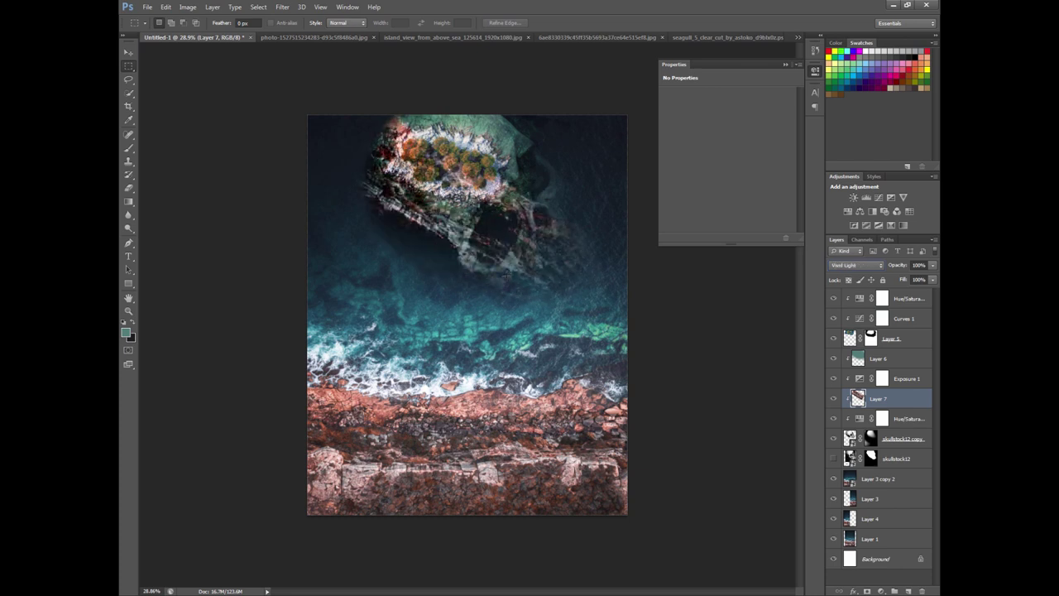
{"action": "key", "text": "shift+plus"}
{"action": "key", "text": "shift+plus"}
{"action": "key", "text": "shift+plus"}
{"action": "key", "text": "shift+plus"}
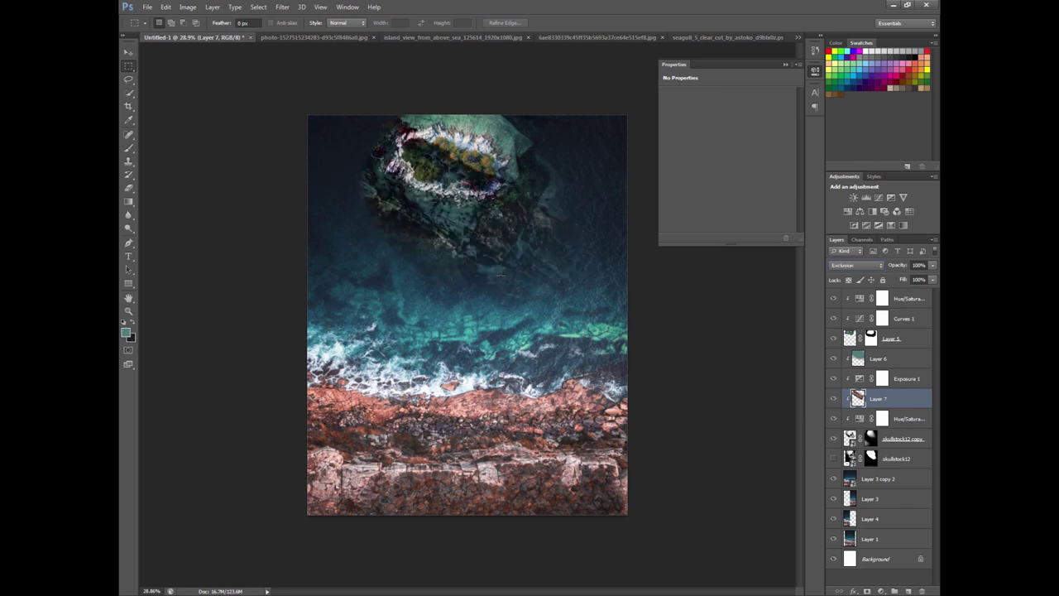
{"action": "key", "text": "shift+plus"}
{"action": "key", "text": "shift+plus"}
{"action": "key", "text": "shift+plus"}
{"action": "key", "text": "shift+plus"}
{"action": "key", "text": "shift+plus"}
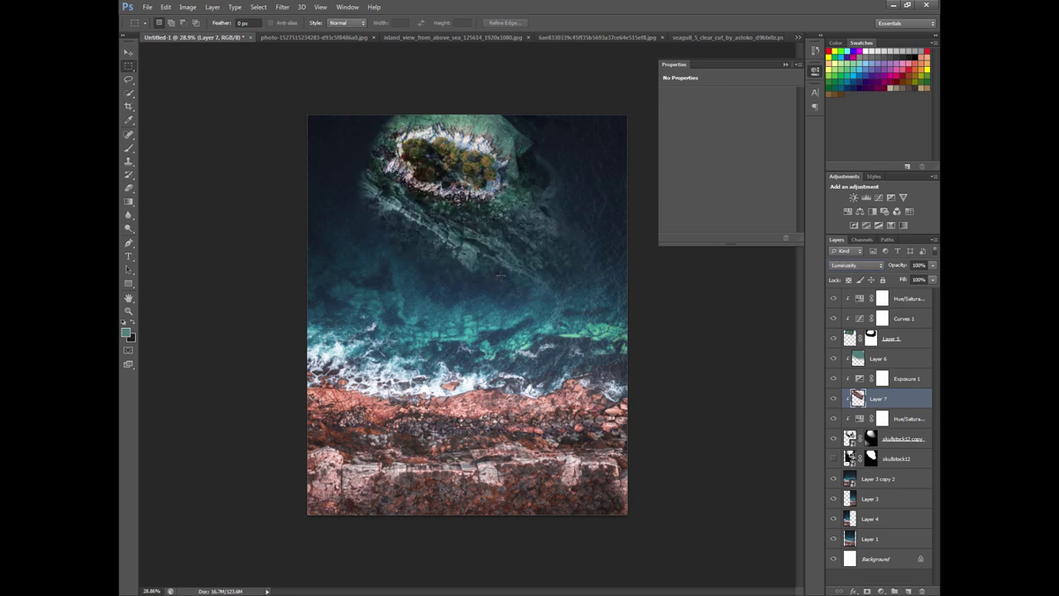
{"action": "left_click", "coordinate": [837, 267]}
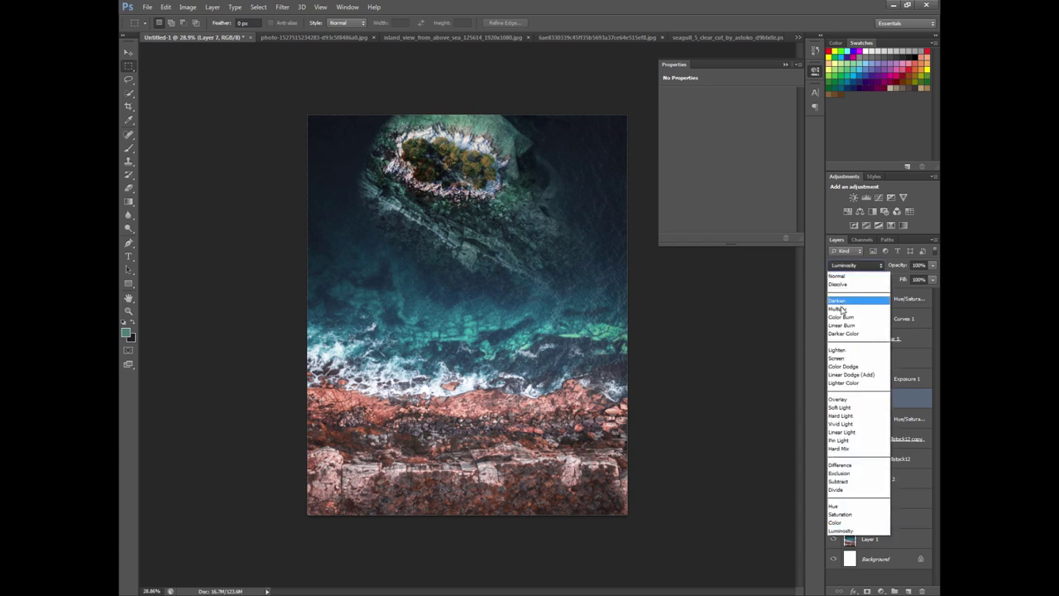
{"action": "left_click", "coordinate": [840, 298]}
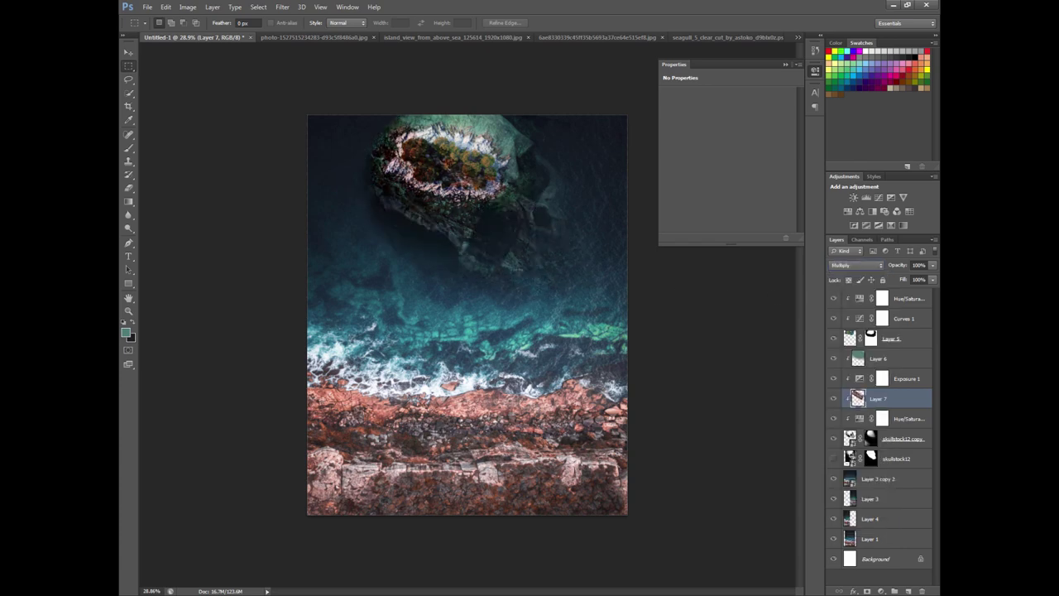
{"action": "scroll", "coordinate": [488, 239], "scroll_direction": "up", "scroll_amount": 3}
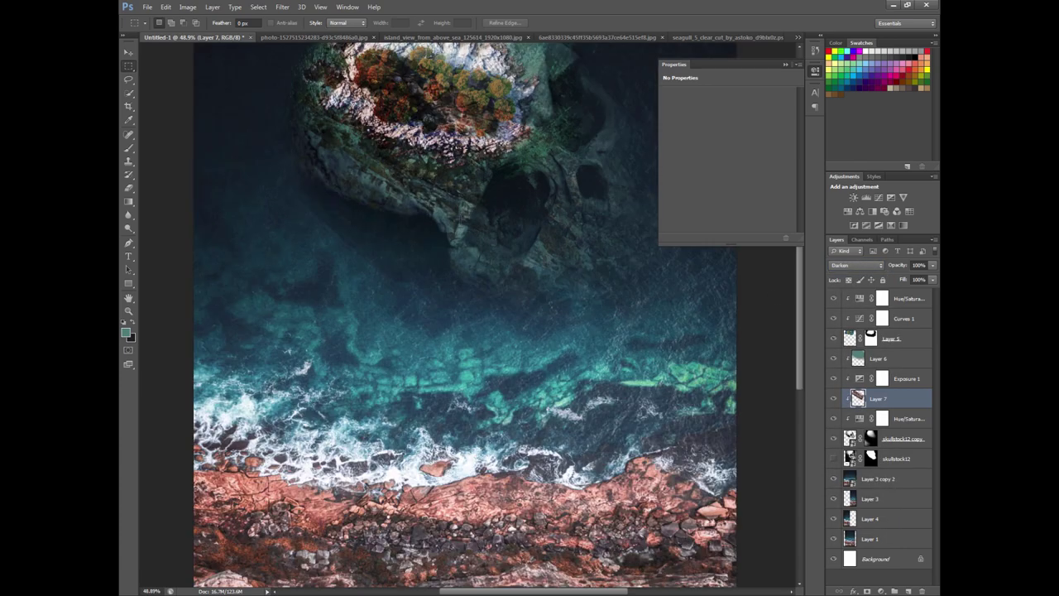
- Rotate the skull layer about -18° and move it beneath the tree-topped island
{"action": "scroll", "coordinate": [455, 225], "scroll_direction": "up", "scroll_amount": 2}
{"action": "right_click", "coordinate": [455, 225]}
{"action": "left_click", "coordinate": [496, 318]}
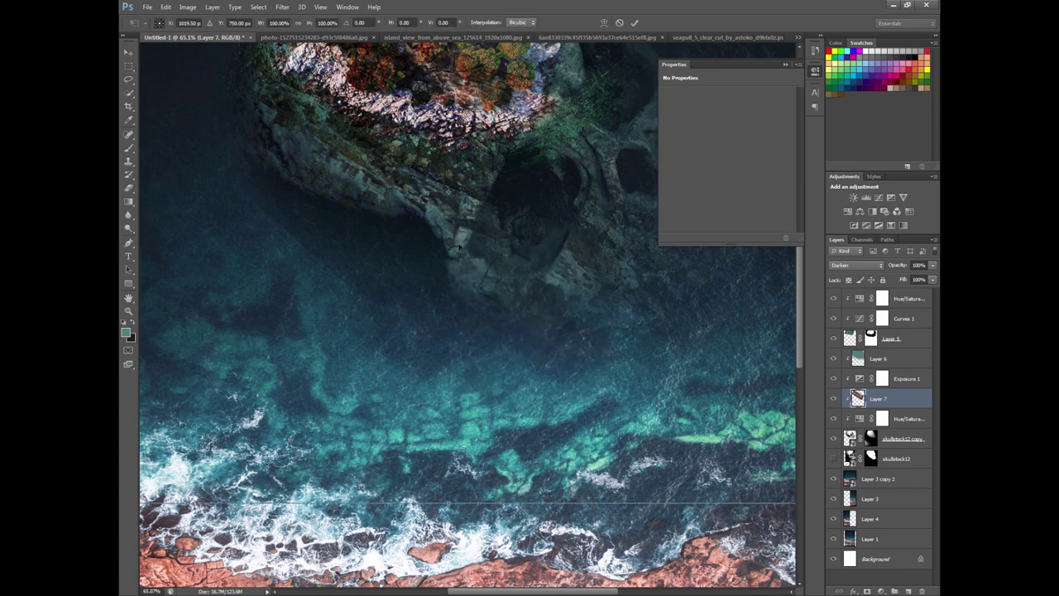
{"action": "scroll", "coordinate": [459, 246], "scroll_direction": "down", "scroll_amount": 3}
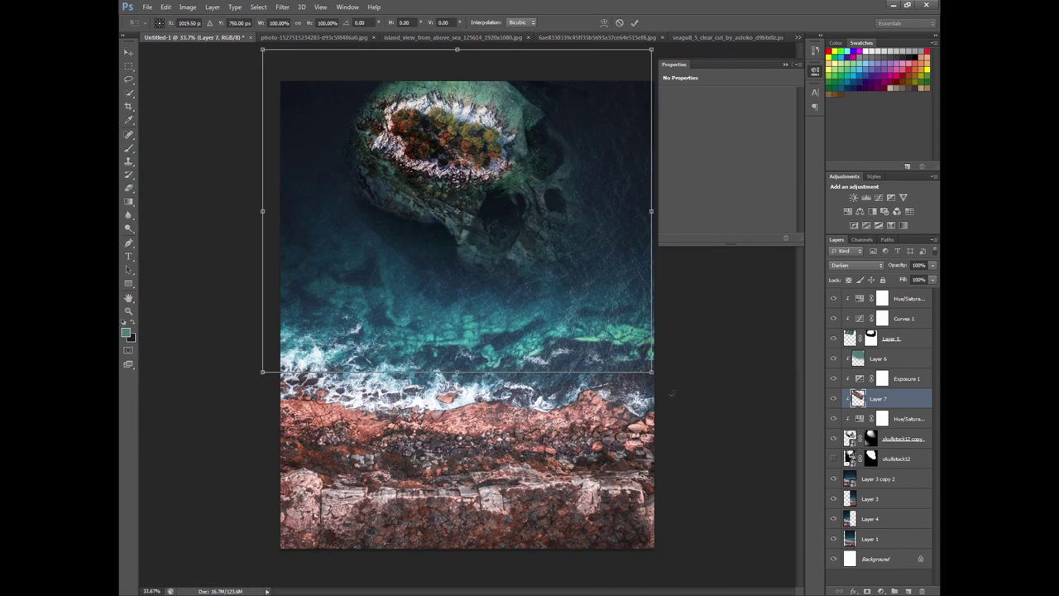
{"action": "left_click_drag", "start_coordinate": [671, 395], "coordinate": [712, 257]}
{"action": "mouse_move", "coordinate": [568, 237]}
{"action": "left_mouse_down"}
{"action": "mouse_move", "coordinate": [587, 267]}
{"action": "mouse_move", "coordinate": [449, 266]}
{"action": "mouse_move", "coordinate": [422, 225]}
{"action": "mouse_move", "coordinate": [443, 247]}
{"action": "left_mouse_up"}
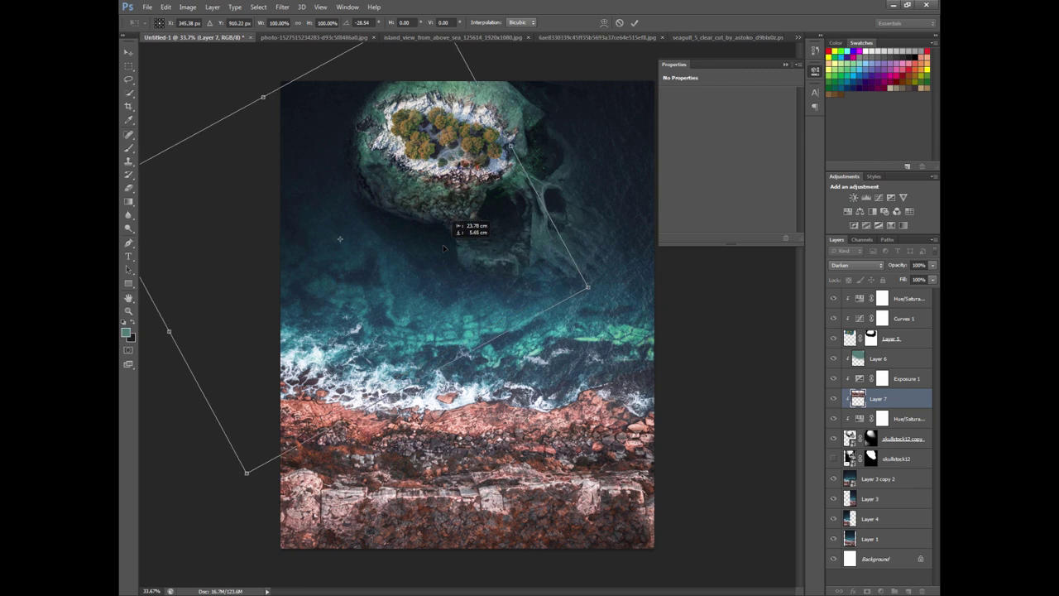
{"action": "scroll", "coordinate": [422, 224], "scroll_direction": "up", "scroll_amount": 3}
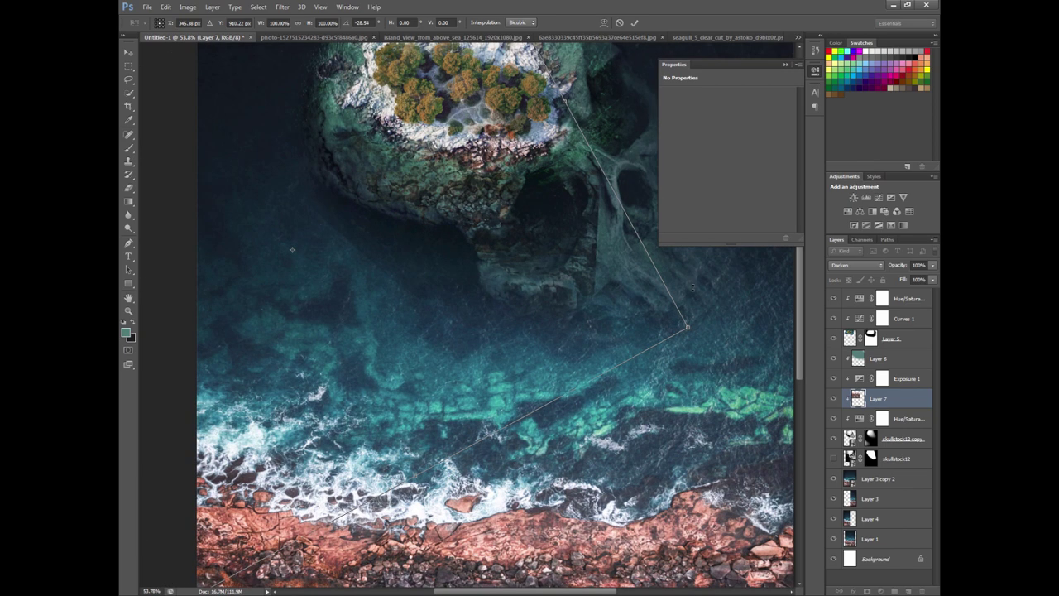
{"action": "left_click_drag", "start_coordinate": [691, 287], "coordinate": [538, 261]}
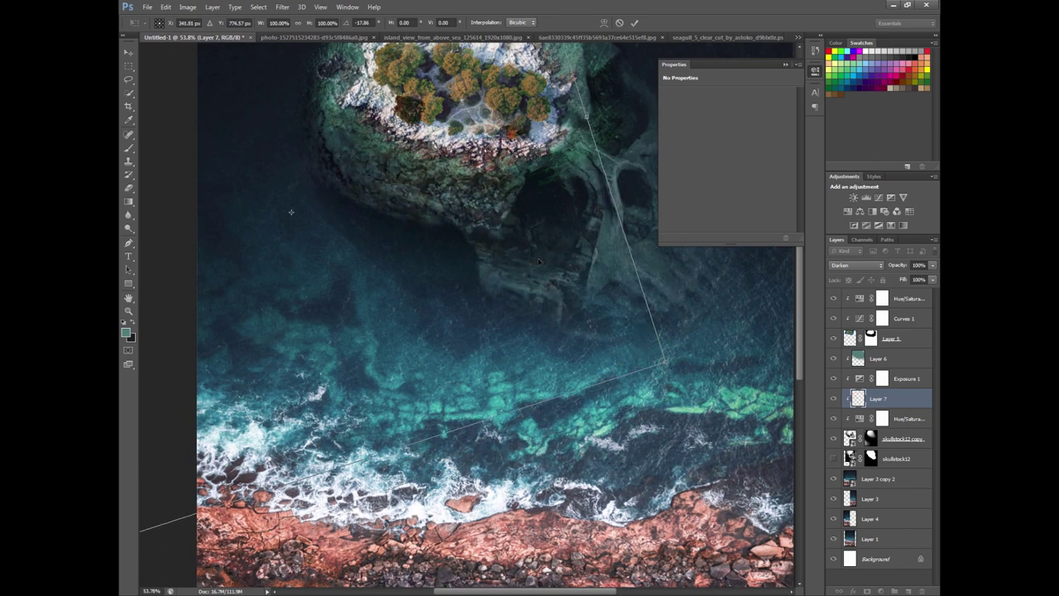
{"action": "key", "text": "Return"}
{"action": "scroll", "coordinate": [503, 249], "scroll_direction": "down", "scroll_amount": 2}
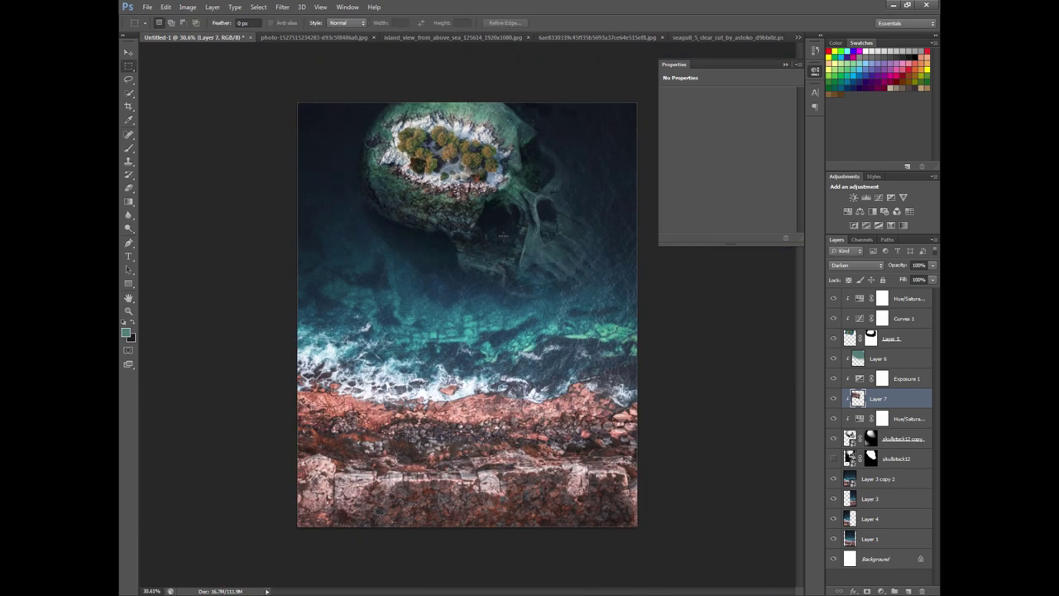
{"action": "scroll", "coordinate": [503, 249], "scroll_direction": "down", "scroll_amount": 3}
- Delete the darkened Layer 7 and duplicate Layer 3 copy 2 to the top of the stack
{"action": "key", "text": "Delete"}
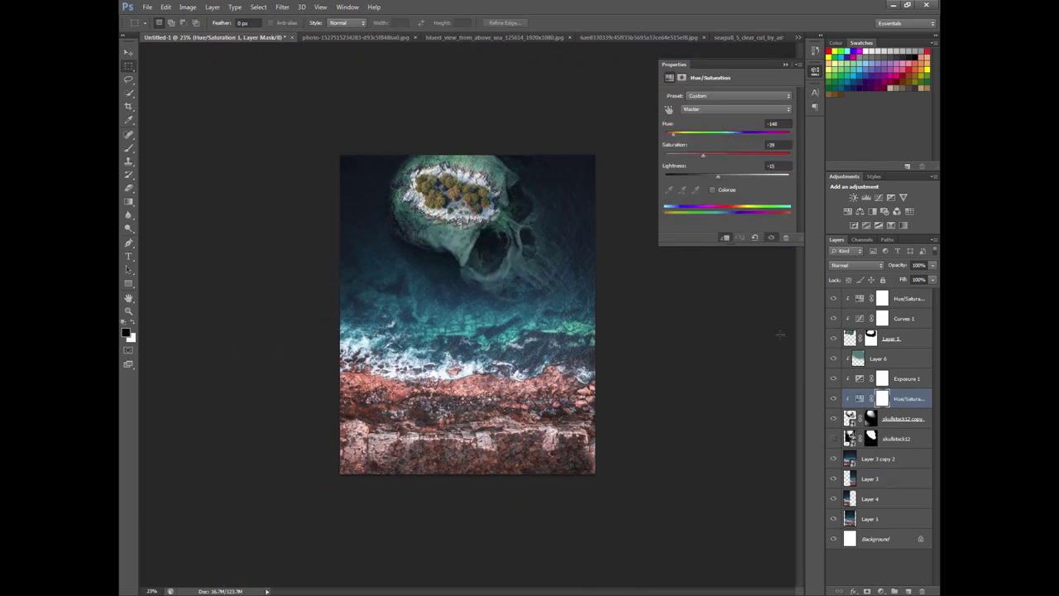
{"action": "left_click", "coordinate": [906, 378]}
{"action": "left_click", "coordinate": [906, 298]}
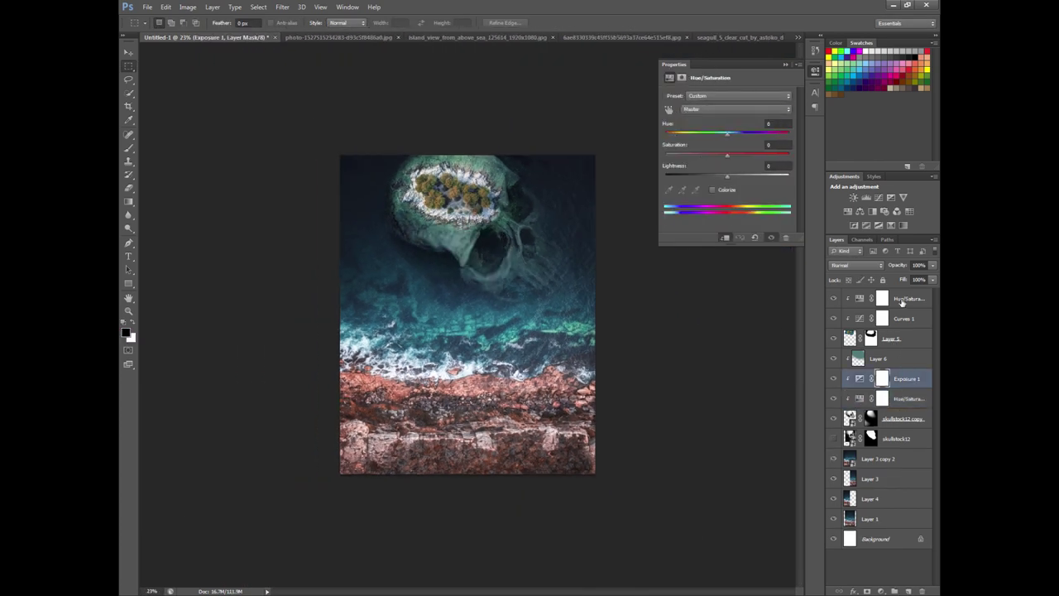
{"action": "scroll", "coordinate": [442, 296], "scroll_direction": "down", "scroll_amount": 1}
{"action": "scroll", "coordinate": [441, 295], "scroll_direction": "up", "scroll_amount": 2}
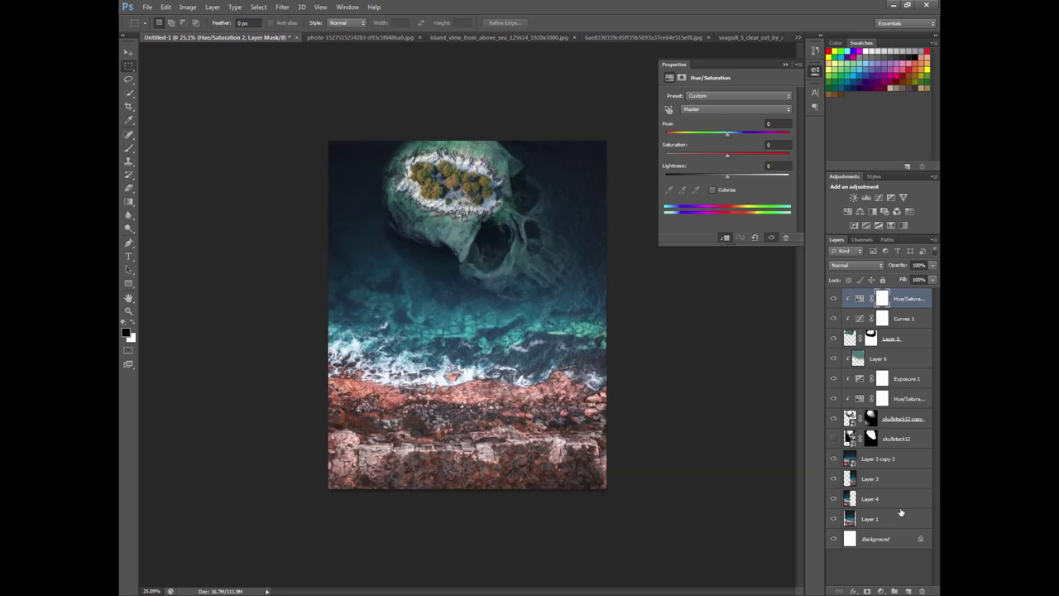
{"action": "left_click", "coordinate": [893, 462]}
{"action": "key", "text": "ctrl+j"}
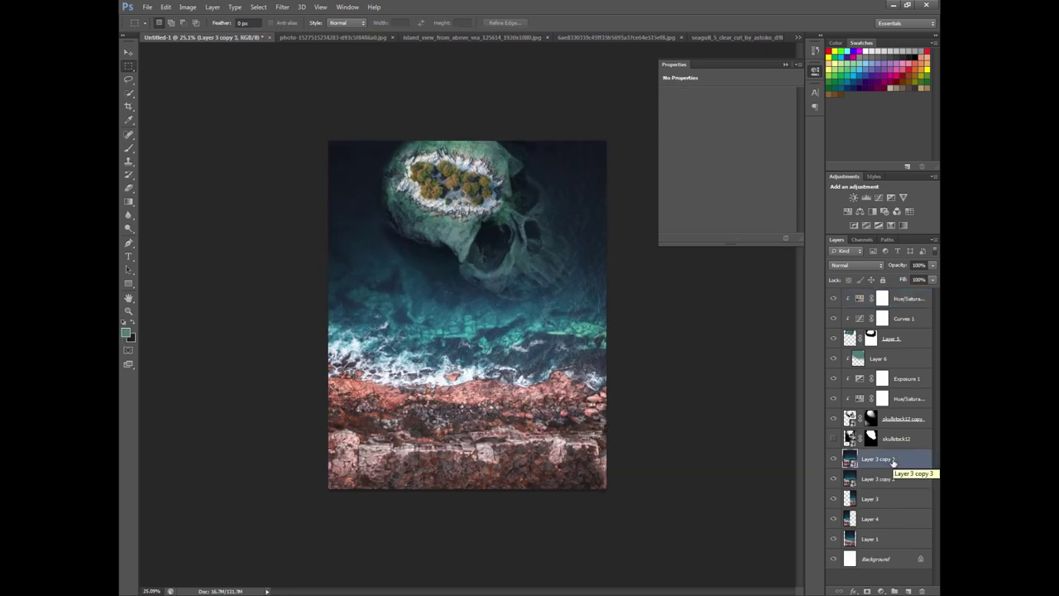
{"action": "left_click_drag", "start_coordinate": [892, 460], "coordinate": [855, 296]}
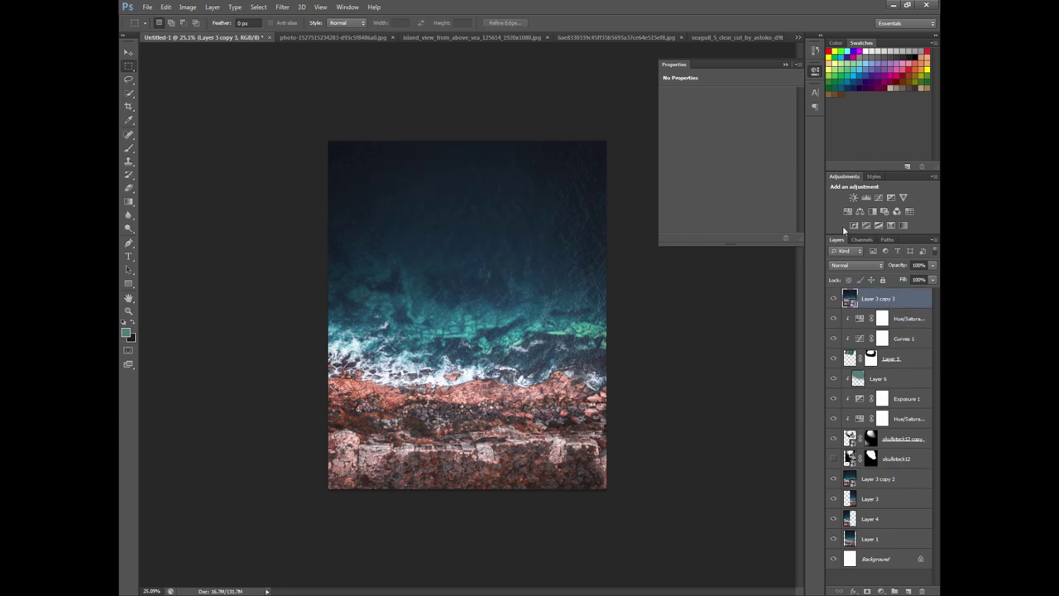
- Blend the top sea-photo copy in Lighten mode and close the Properties panel
{"action": "left_click", "coordinate": [852, 264]}
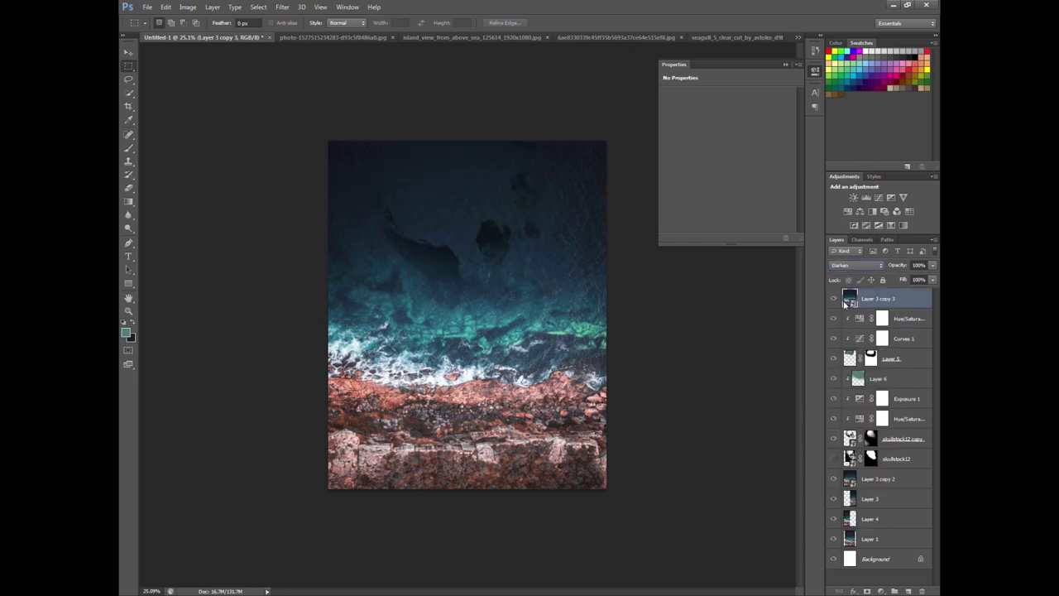
{"action": "left_click", "coordinate": [844, 306]}
{"action": "key", "text": "shift+plus"}
{"action": "key", "text": "shift+plus"}
{"action": "key", "text": "shift+plus"}
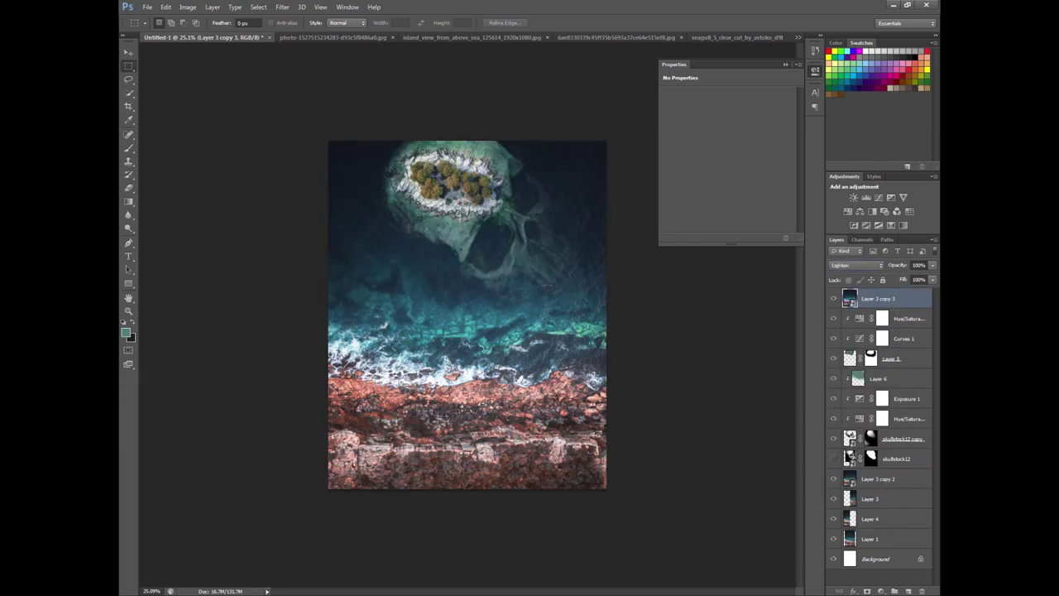
{"action": "scroll", "coordinate": [548, 283], "scroll_direction": "up", "scroll_amount": 5}
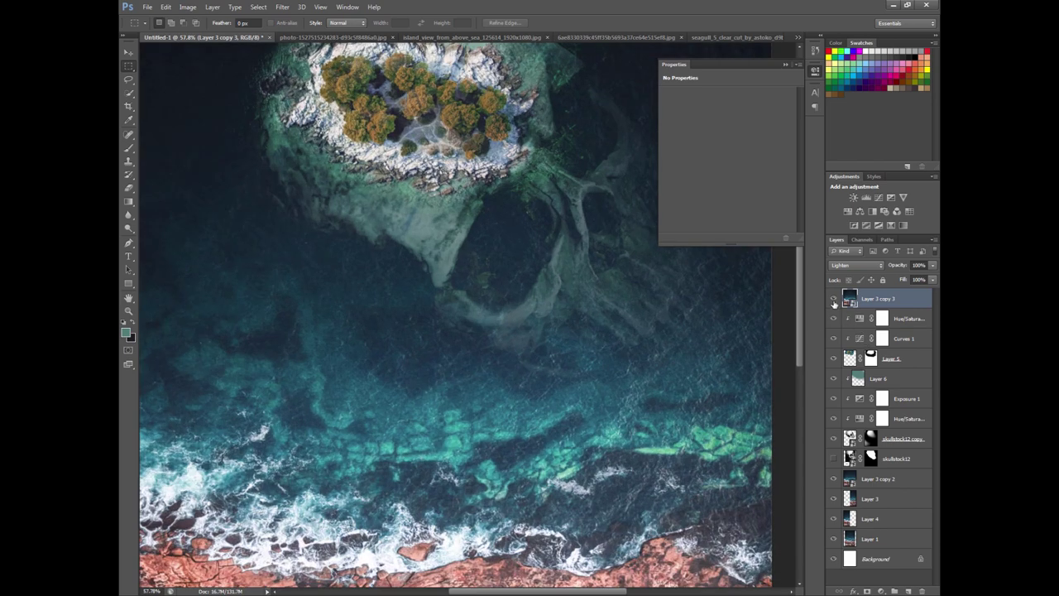
{"action": "left_click", "coordinate": [834, 303]}
{"action": "scroll", "coordinate": [575, 282], "scroll_direction": "down", "scroll_amount": 3}
{"action": "scroll", "coordinate": [576, 282], "scroll_direction": "down", "scroll_amount": 2}
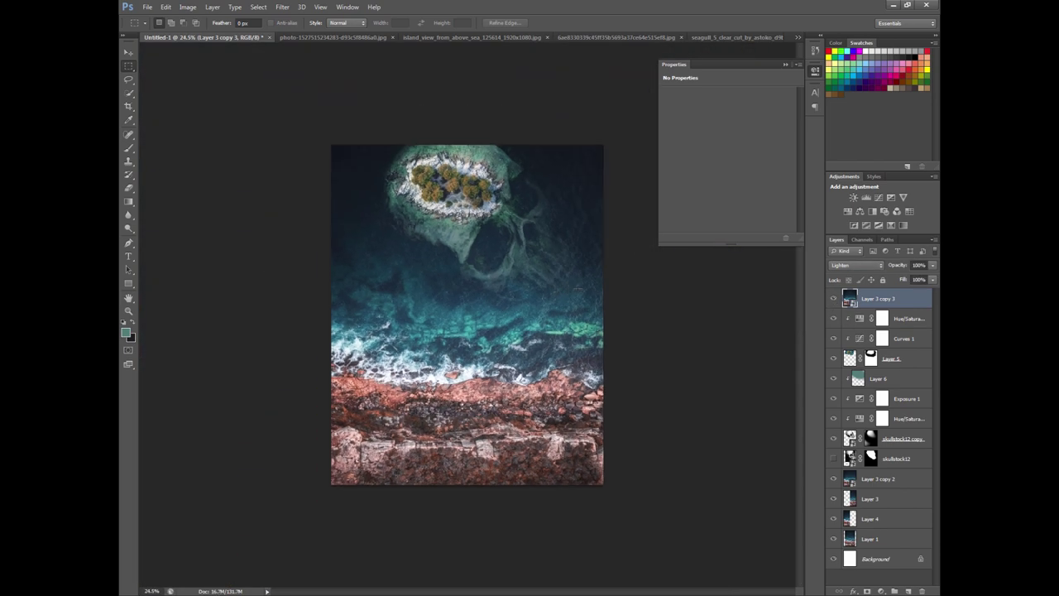
{"action": "scroll", "coordinate": [577, 289], "scroll_direction": "up", "scroll_amount": 1}
{"action": "scroll", "coordinate": [577, 288], "scroll_direction": "up", "scroll_amount": 1}
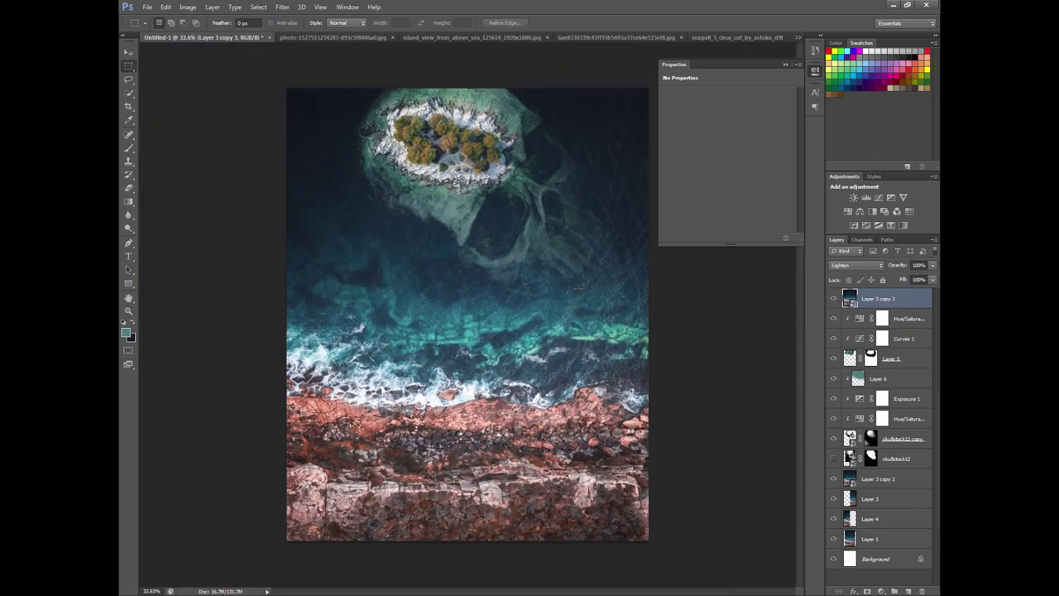
{"action": "left_click", "coordinate": [814, 73]}
{"action": "scroll", "coordinate": [563, 162], "scroll_direction": "down", "scroll_amount": 2}
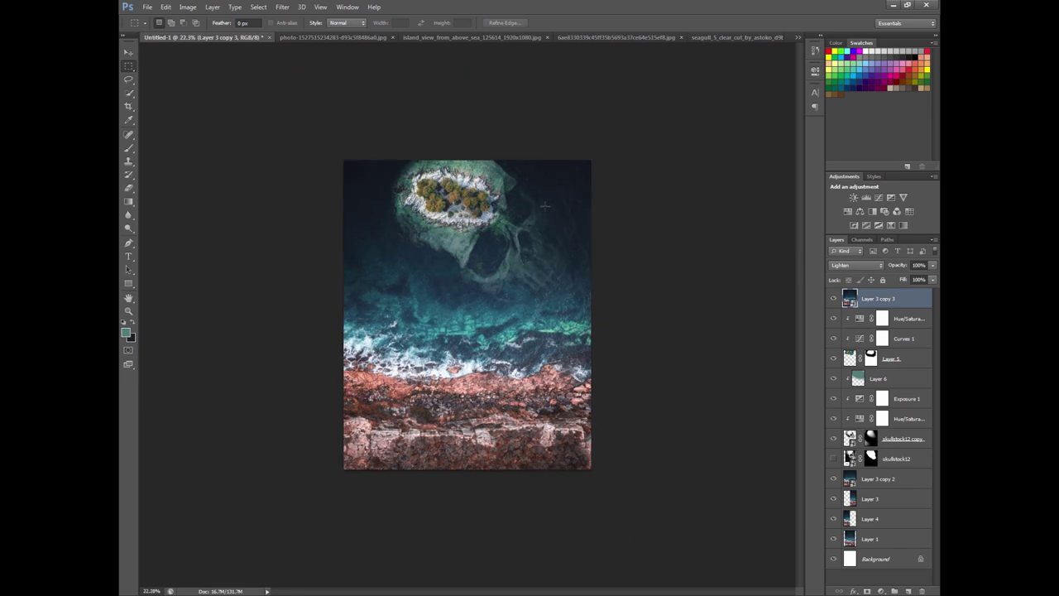
{"action": "scroll", "coordinate": [545, 205], "scroll_direction": "up", "scroll_amount": 1}
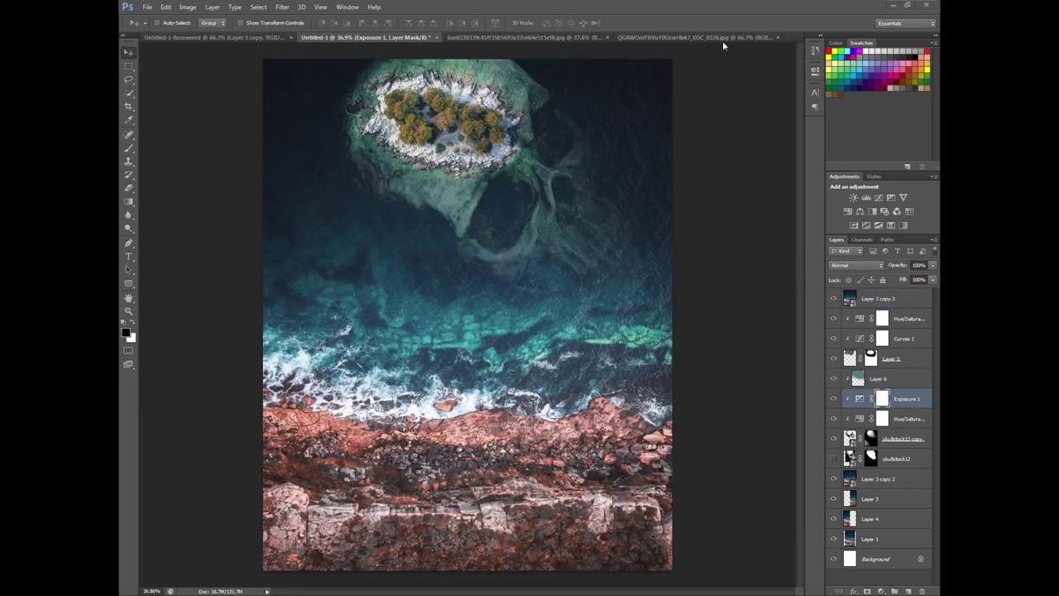
- Drag the rock texture photo into Untitled-1 and place the new Layer 7 below Exposure 1
{"action": "left_click", "coordinate": [705, 38]}
{"action": "key", "text": "ctrl+minus"}
{"action": "key", "text": "ctrl+1"}
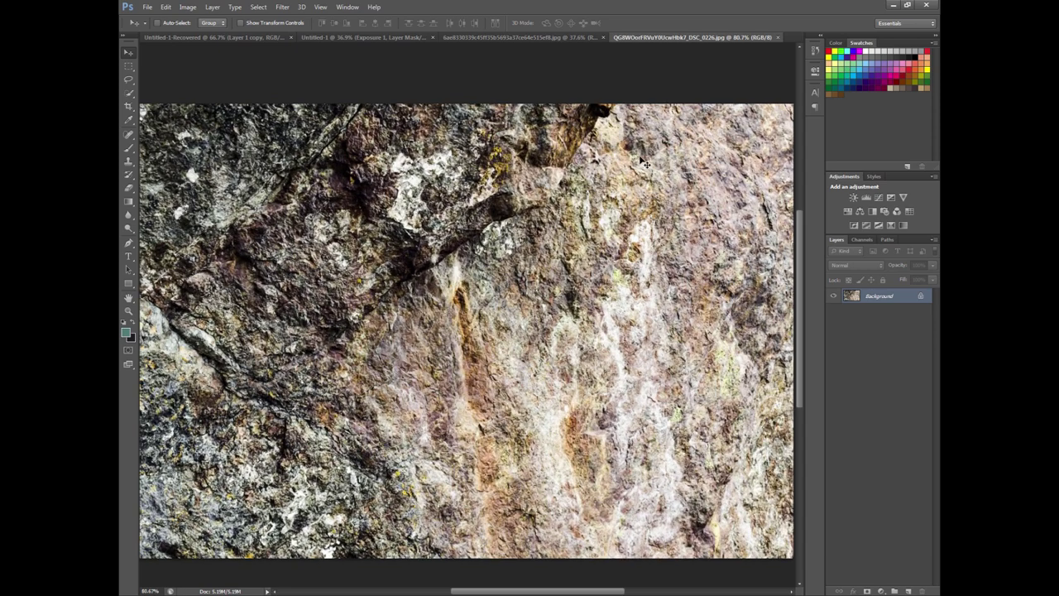
{"action": "key", "text": "ctrl+minus"}
{"action": "key", "text": "ctrl+minus"}
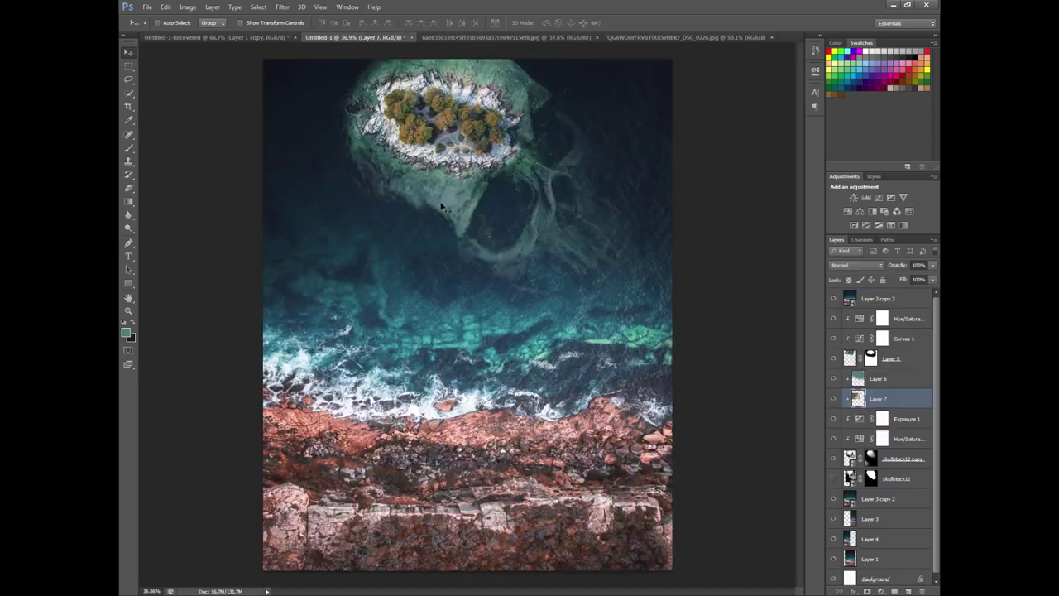
{"action": "mouse_move", "coordinate": [458, 137]}
{"action": "left_mouse_down"}
{"action": "mouse_move", "coordinate": [470, 205]}
{"action": "mouse_move", "coordinate": [578, 124]}
{"action": "left_mouse_up"}
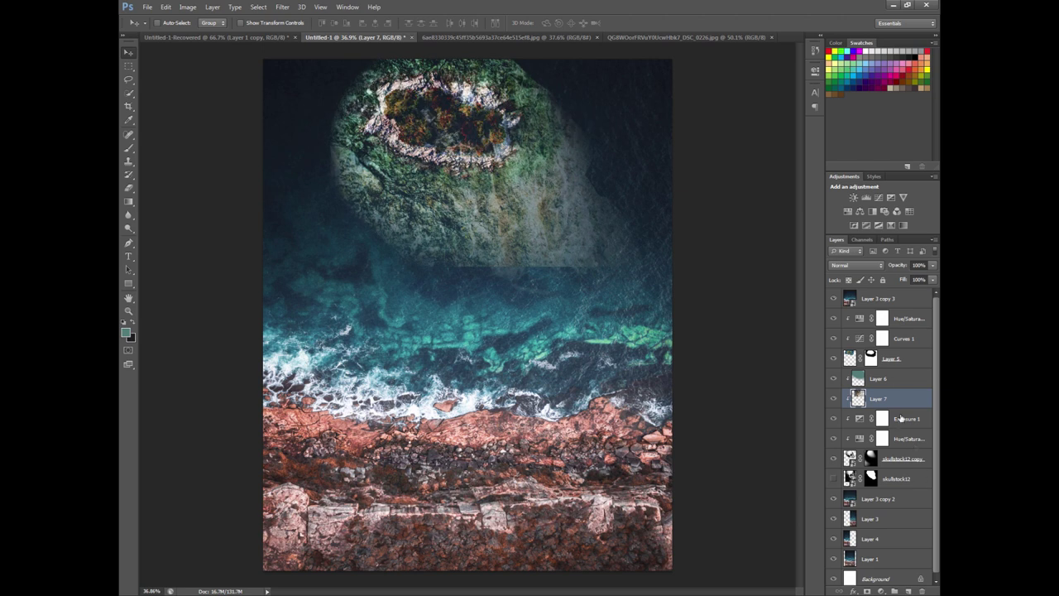
{"action": "mouse_move", "coordinate": [900, 399]}
{"action": "left_mouse_down"}
{"action": "mouse_move", "coordinate": [898, 373]}
{"action": "mouse_move", "coordinate": [902, 412]}
{"action": "mouse_move", "coordinate": [873, 422]}
{"action": "left_mouse_up"}
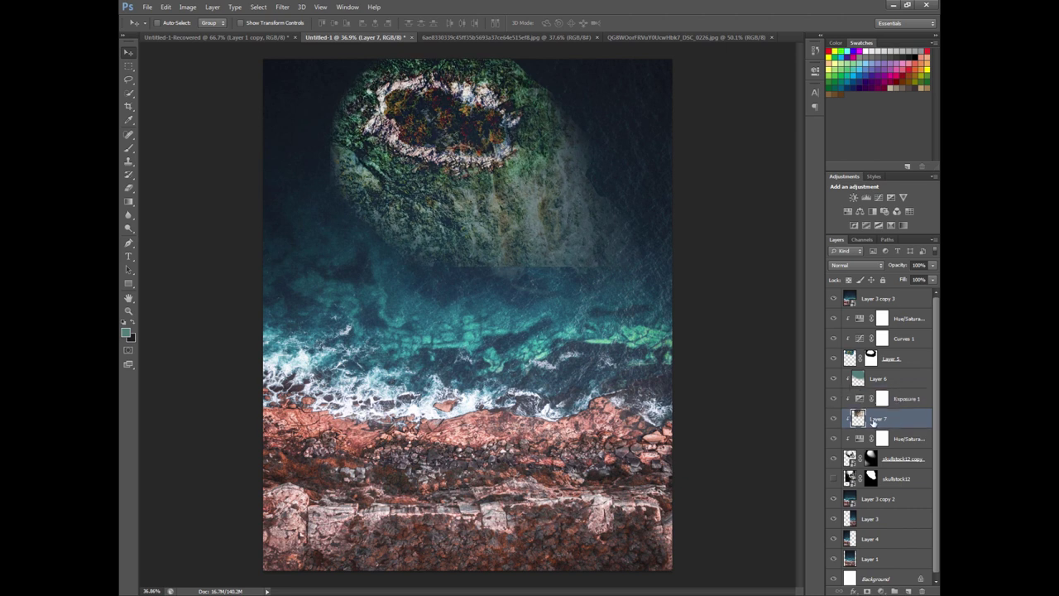
- Try several blend modes on the rock-texture layer and nudge it over the skull
{"action": "left_click", "coordinate": [843, 265]}
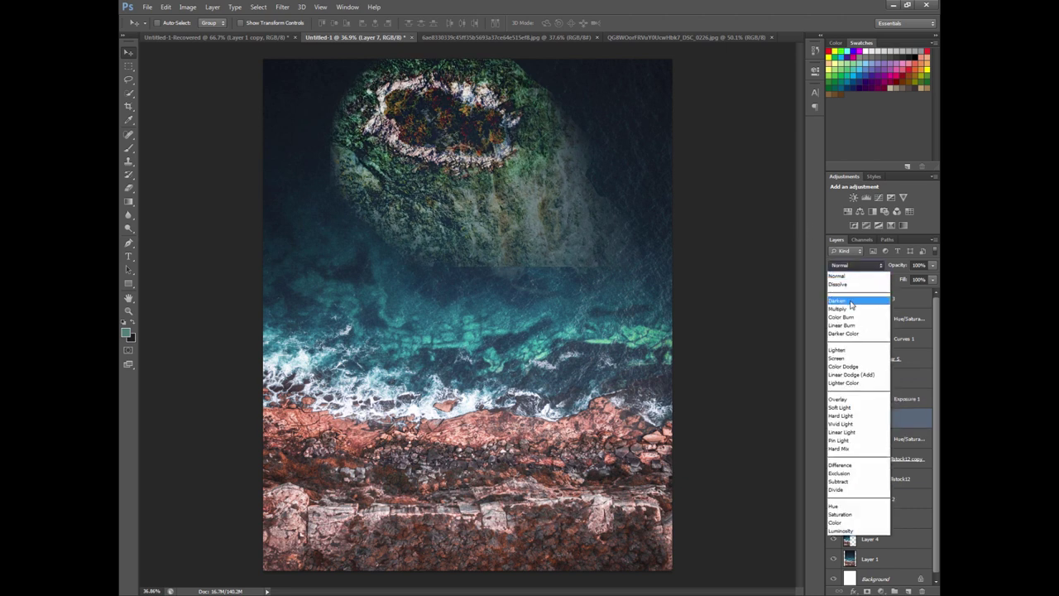
{"action": "left_click", "coordinate": [844, 301]}
{"action": "key", "text": "Down"}
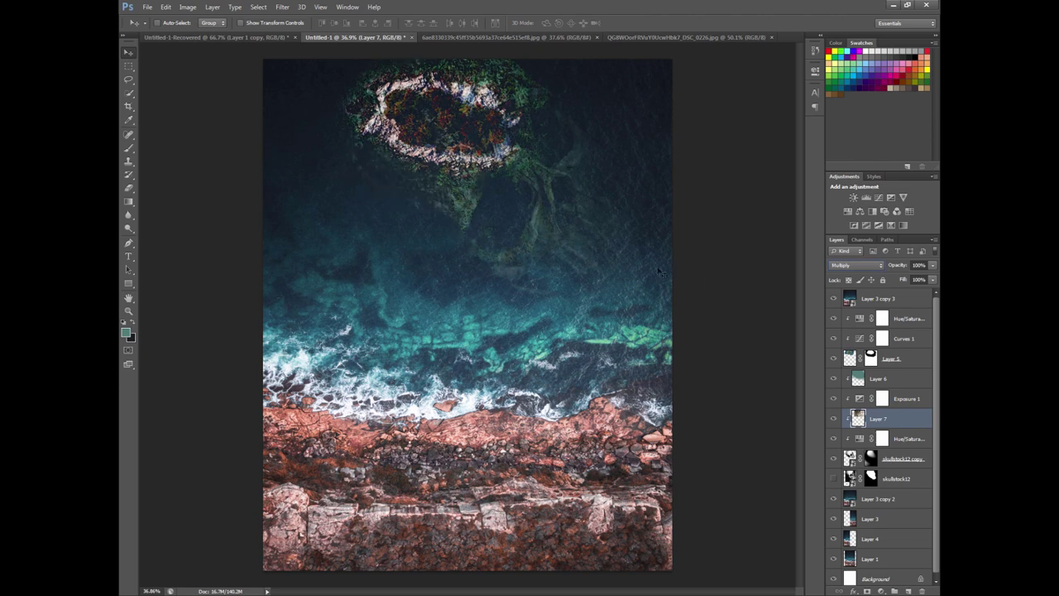
{"action": "key", "text": "Down"}
{"action": "key", "text": "Down"}
{"action": "key", "text": "Down"}
{"action": "key", "text": "Down"}
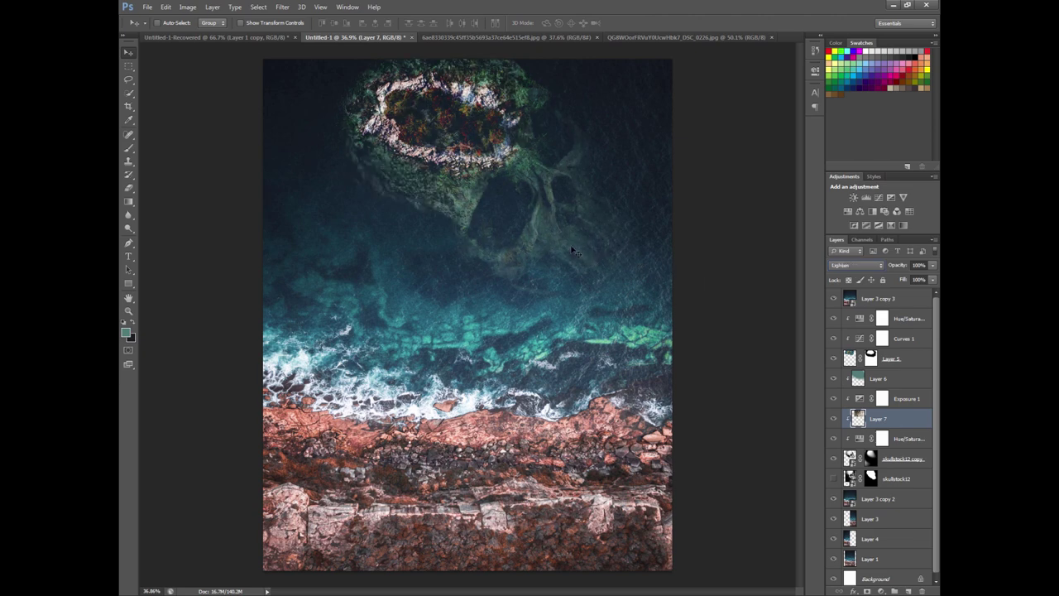
{"action": "key", "text": "Down"}
{"action": "key", "text": "Down"}
{"action": "key", "text": "Down"}
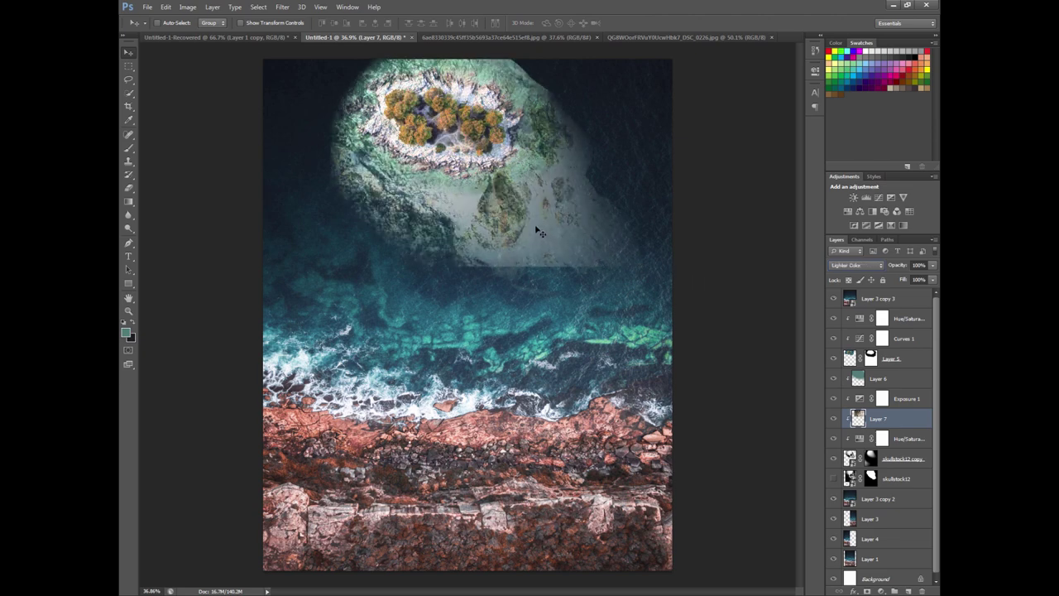
{"action": "key", "text": "Down"}
{"action": "key", "text": "Down"}
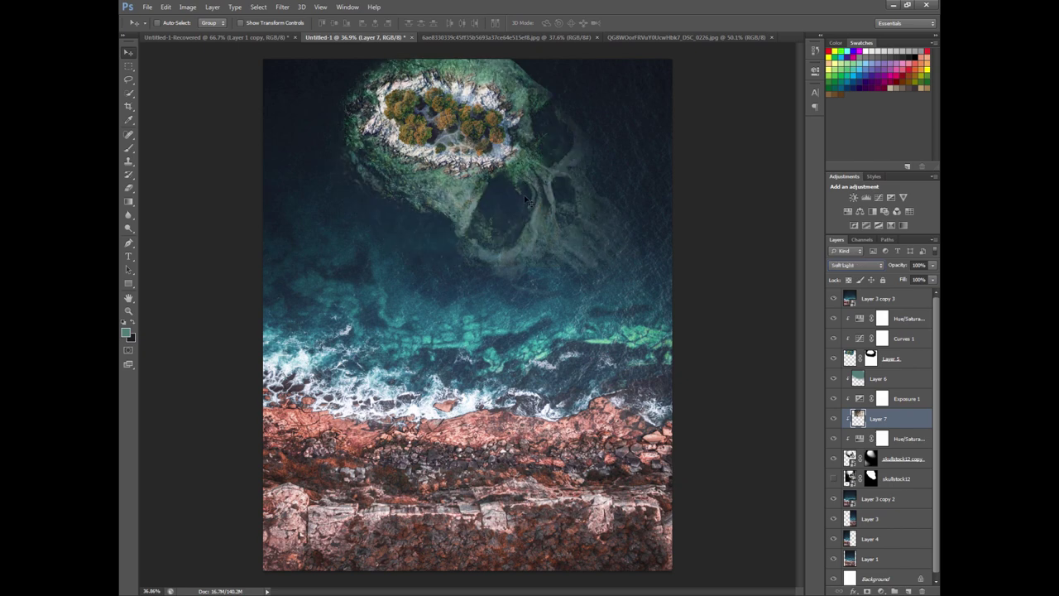
{"action": "mouse_move", "coordinate": [534, 223]}
{"action": "left_mouse_down"}
{"action": "mouse_move", "coordinate": [525, 193]}
{"action": "mouse_move", "coordinate": [546, 209]}
{"action": "left_mouse_up"}
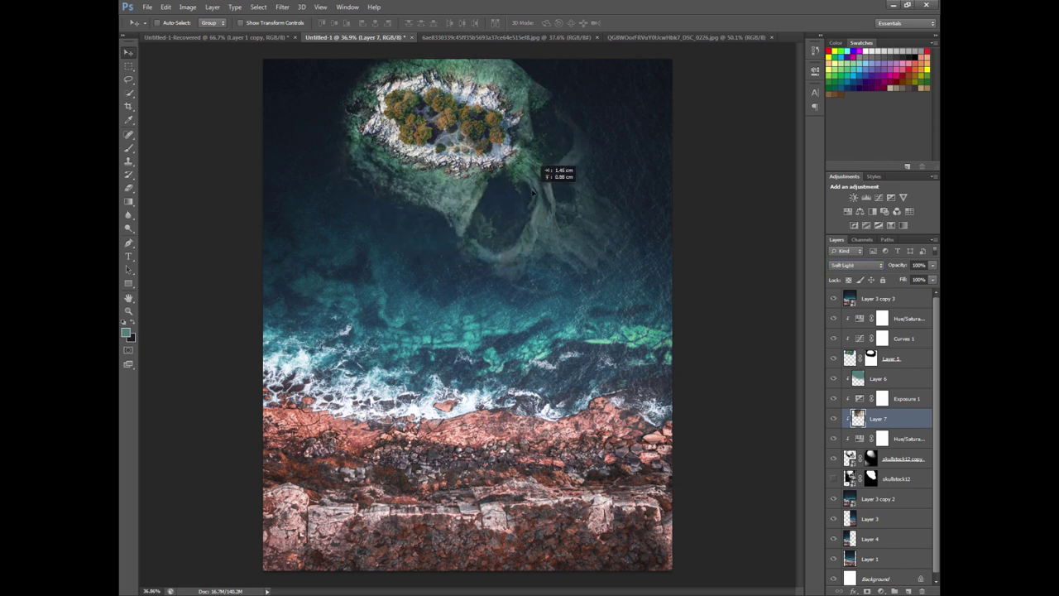
{"action": "scroll", "coordinate": [521, 199], "scroll_direction": "up", "scroll_amount": 2}
{"action": "scroll", "coordinate": [529, 213], "scroll_direction": "down", "scroll_amount": 2}
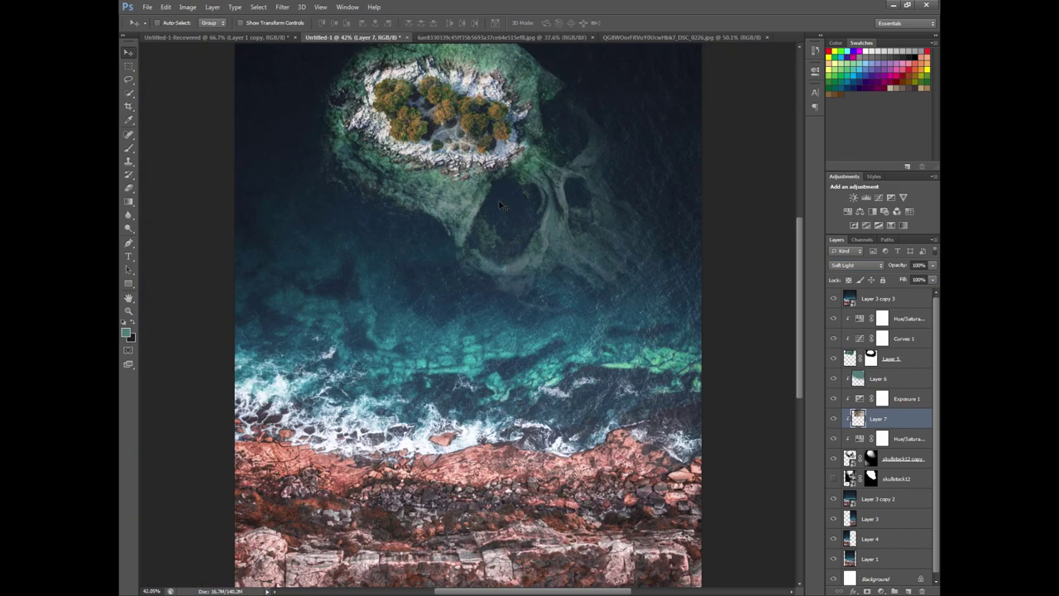
{"action": "scroll", "coordinate": [538, 225], "scroll_direction": "down", "scroll_amount": 2}
- Move the rock layer above Exposure 1 and give Layer 7 a white layer mask
{"action": "mouse_move", "coordinate": [887, 421]}
{"action": "left_mouse_down"}
{"action": "mouse_move", "coordinate": [884, 392]}
{"action": "mouse_move", "coordinate": [891, 426]}
{"action": "left_mouse_up"}
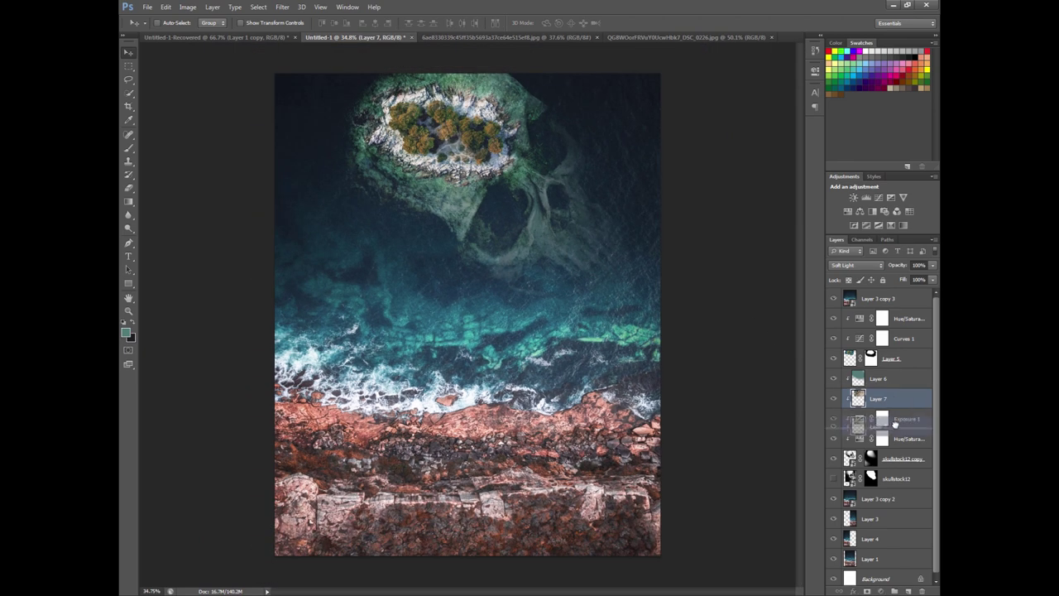
{"action": "scroll", "coordinate": [457, 113], "scroll_direction": "up", "scroll_amount": 1}
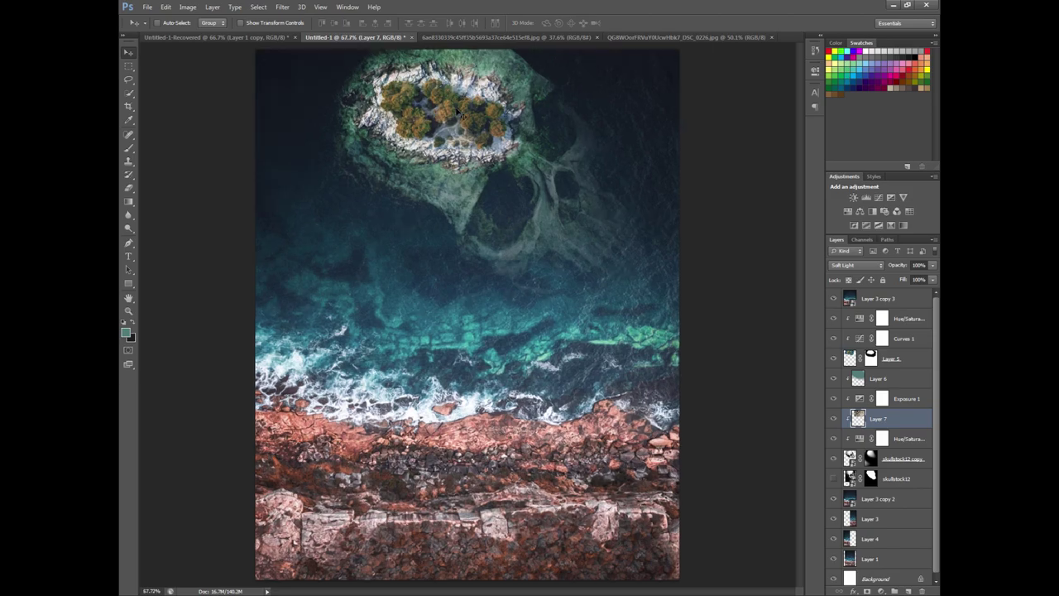
{"action": "scroll", "coordinate": [457, 112], "scroll_direction": "up", "scroll_amount": 2}
{"action": "scroll", "coordinate": [454, 105], "scroll_direction": "up", "scroll_amount": 2}
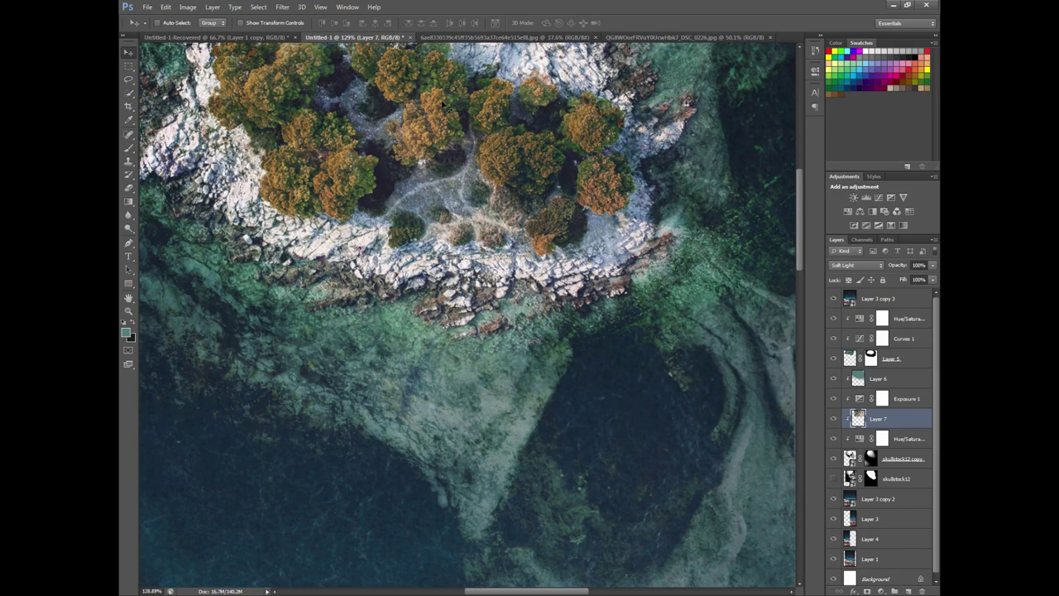
{"action": "scroll", "coordinate": [439, 104], "scroll_direction": "down", "scroll_amount": 1}
{"action": "scroll", "coordinate": [434, 99], "scroll_direction": "down", "scroll_amount": 1}
{"action": "scroll", "coordinate": [427, 77], "scroll_direction": "up", "scroll_amount": 3}
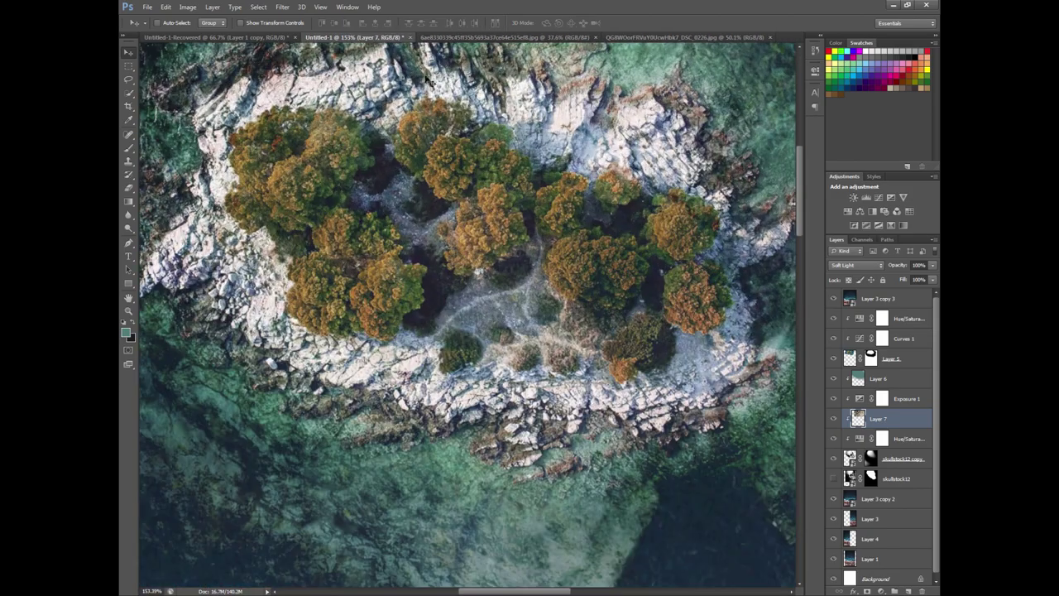
{"action": "scroll", "coordinate": [475, 112], "scroll_direction": "down", "scroll_amount": 1}
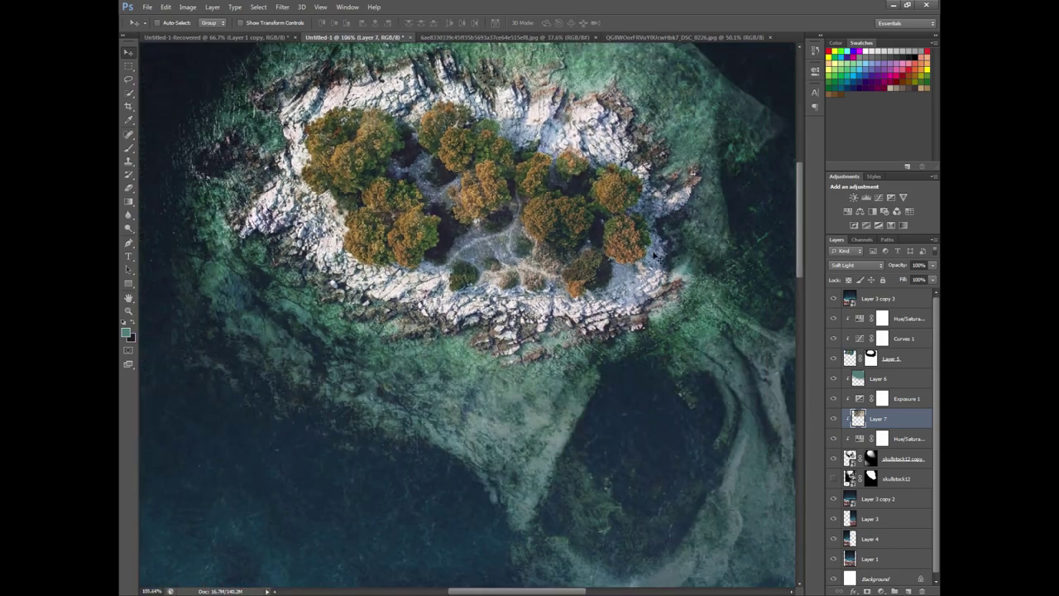
{"action": "left_click", "coordinate": [867, 591]}
- Paint black on Layer 7's mask over the trees covering the grey path
{"action": "key", "text": "b"}
{"action": "key", "text": "d"}
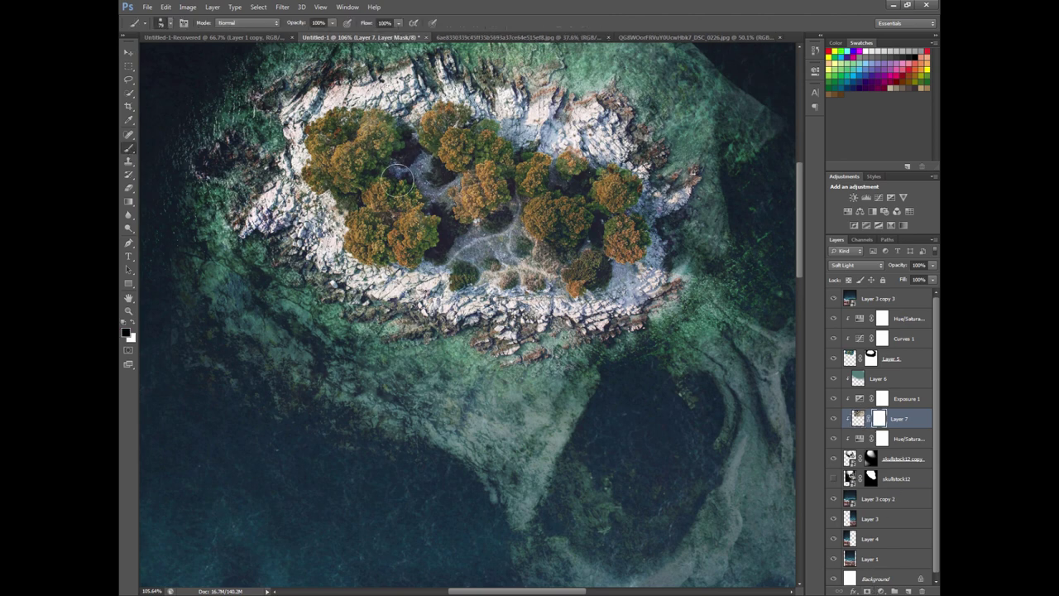
{"action": "left_click_drag", "start_coordinate": [396, 178], "coordinate": [408, 225]}
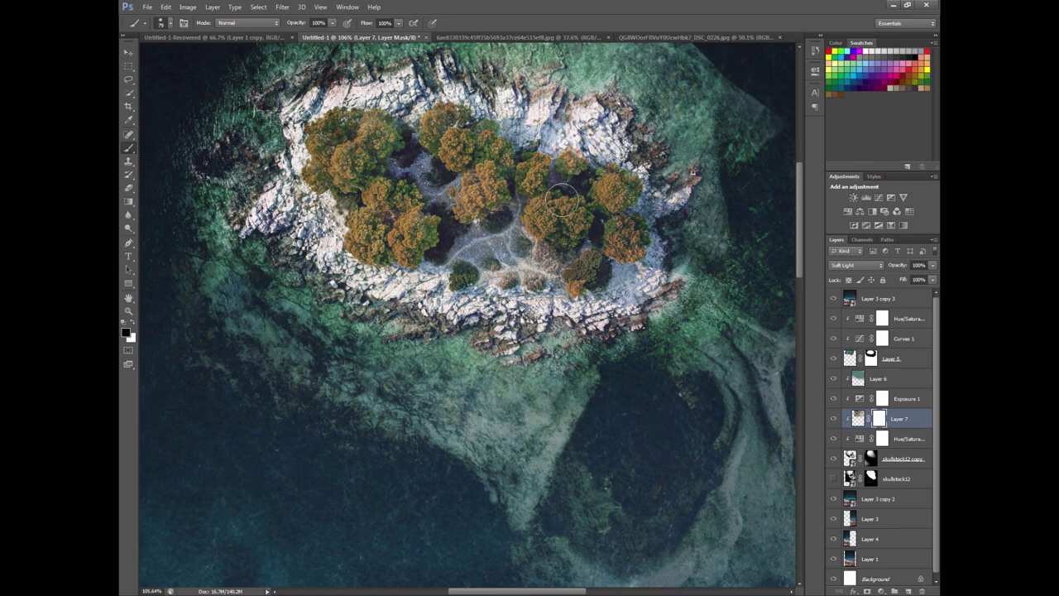
{"action": "key", "text": "ctrl+0"}
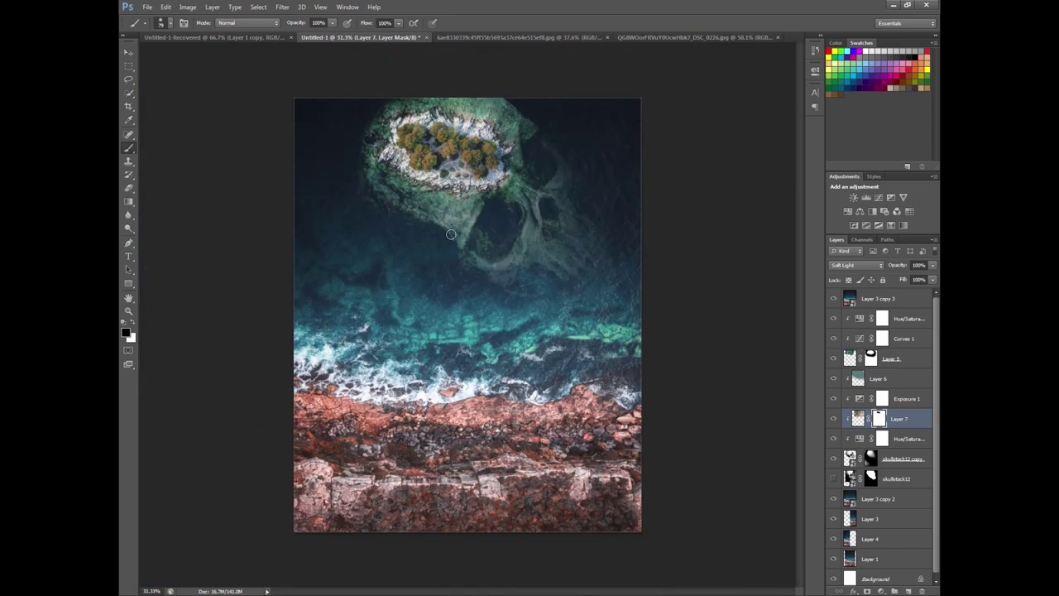
{"action": "key", "text": "ctrl+plus"}
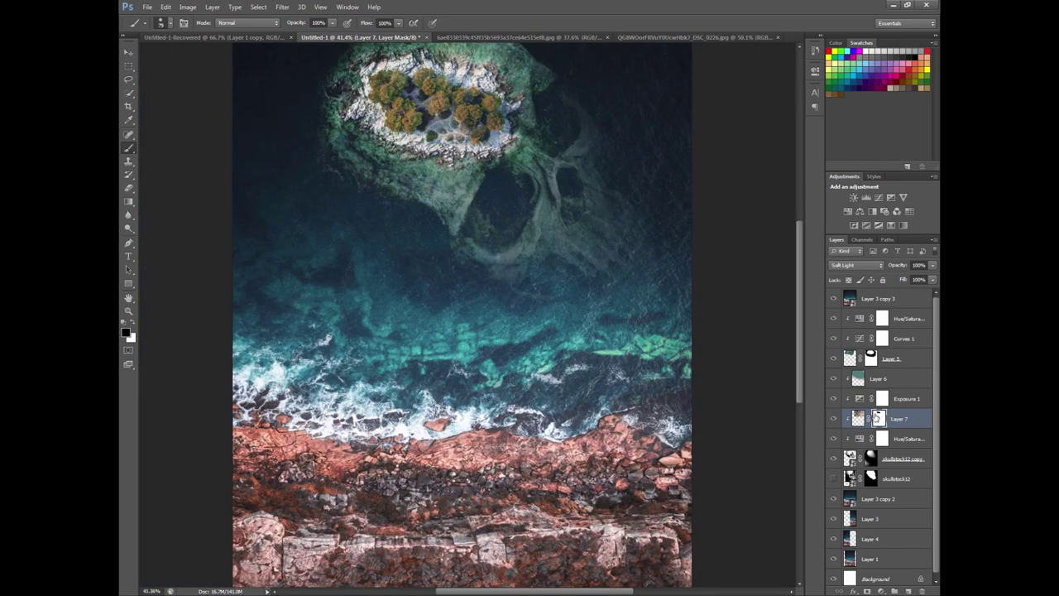
{"action": "scroll", "coordinate": [586, 289], "scroll_direction": "up", "scroll_amount": 2}
{"action": "scroll", "coordinate": [568, 267], "scroll_direction": "up", "scroll_amount": 1}
- Check the brush settings and zoom around the poster to inspect the masked island
{"action": "right_click", "coordinate": [550, 247]}
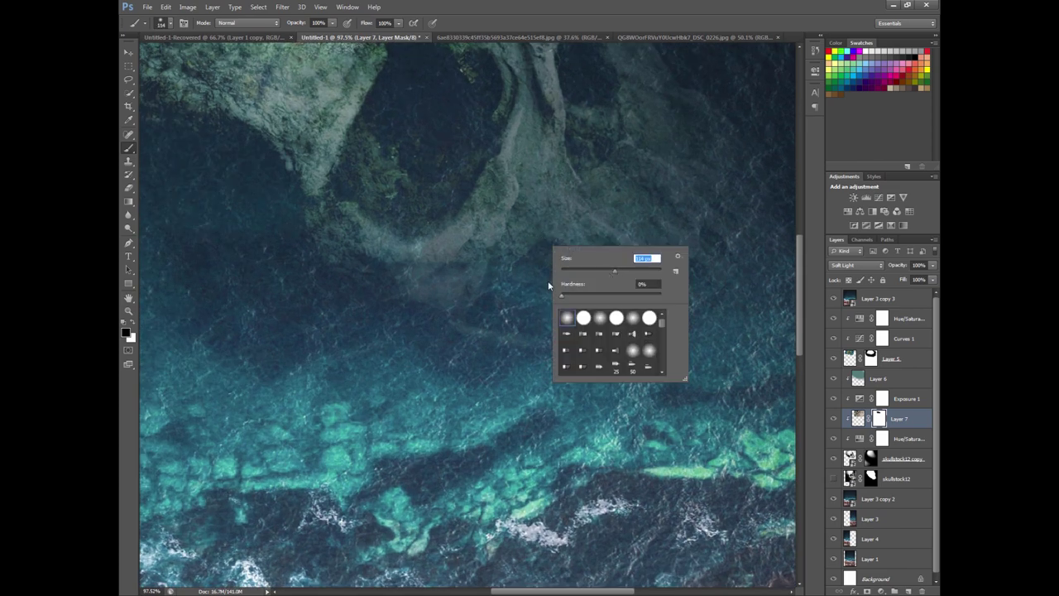
{"action": "left_click", "coordinate": [417, 286]}
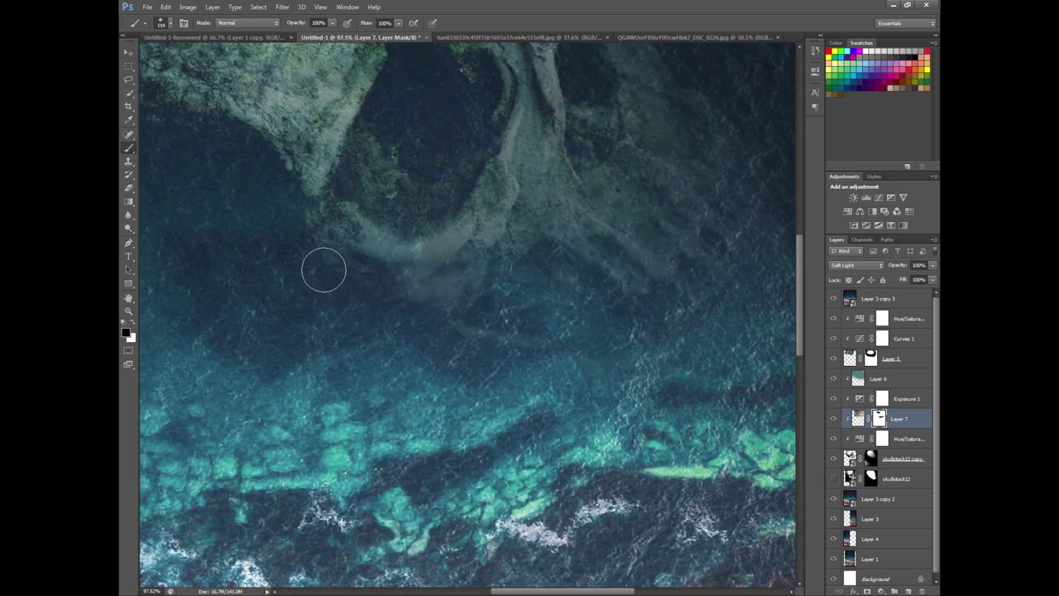
{"action": "scroll", "coordinate": [432, 331], "scroll_direction": "down", "scroll_amount": 2}
{"action": "scroll", "coordinate": [433, 278], "scroll_direction": "down", "scroll_amount": 1}
{"action": "scroll", "coordinate": [434, 274], "scroll_direction": "up", "scroll_amount": 1}
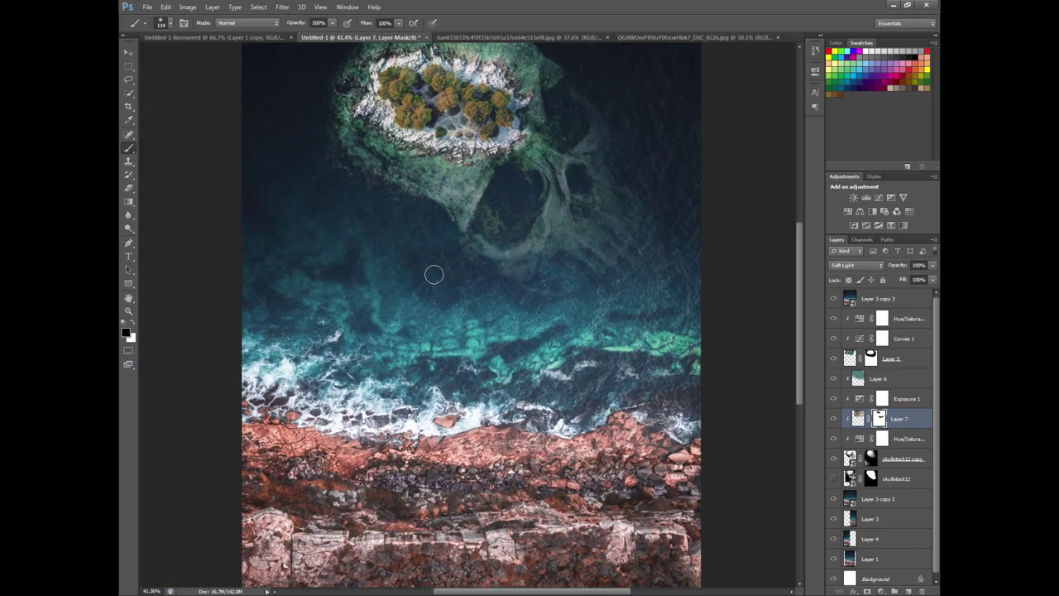
{"action": "scroll", "coordinate": [434, 274], "scroll_direction": "down", "scroll_amount": 2}
{"action": "scroll", "coordinate": [437, 263], "scroll_direction": "up", "scroll_amount": 1}
{"action": "scroll", "coordinate": [437, 264], "scroll_direction": "down", "scroll_amount": 1}
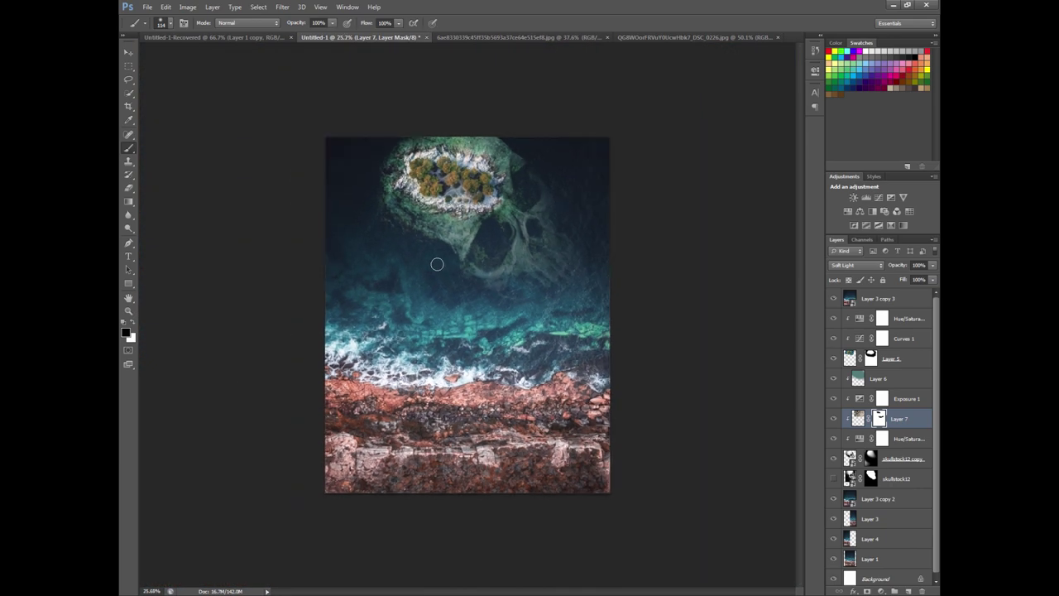
{"action": "scroll", "coordinate": [437, 264], "scroll_direction": "up", "scroll_amount": 2}
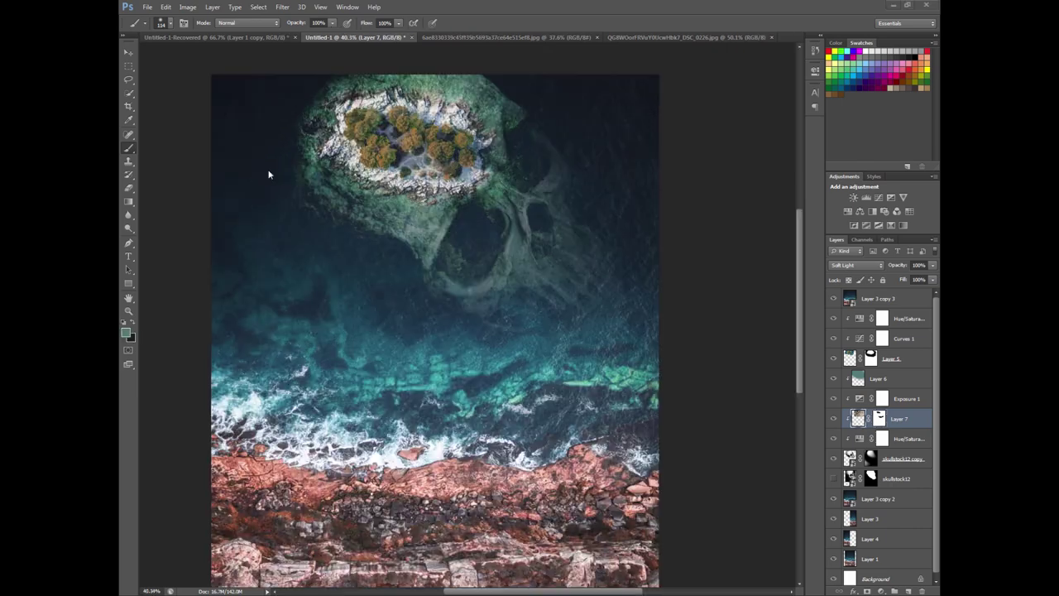
{"action": "left_click", "coordinate": [128, 310]}
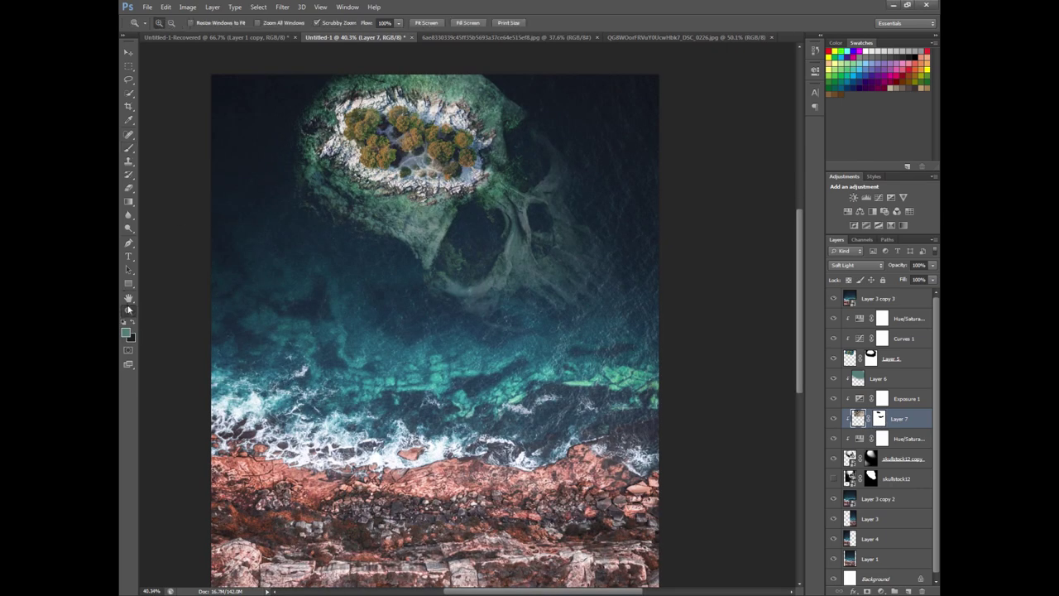
{"action": "scroll", "coordinate": [206, 243], "scroll_direction": "up", "scroll_amount": 3}
{"action": "scroll", "coordinate": [207, 244], "scroll_direction": "down", "scroll_amount": 3}
{"action": "scroll", "coordinate": [253, 173], "scroll_direction": "down", "scroll_amount": 2}
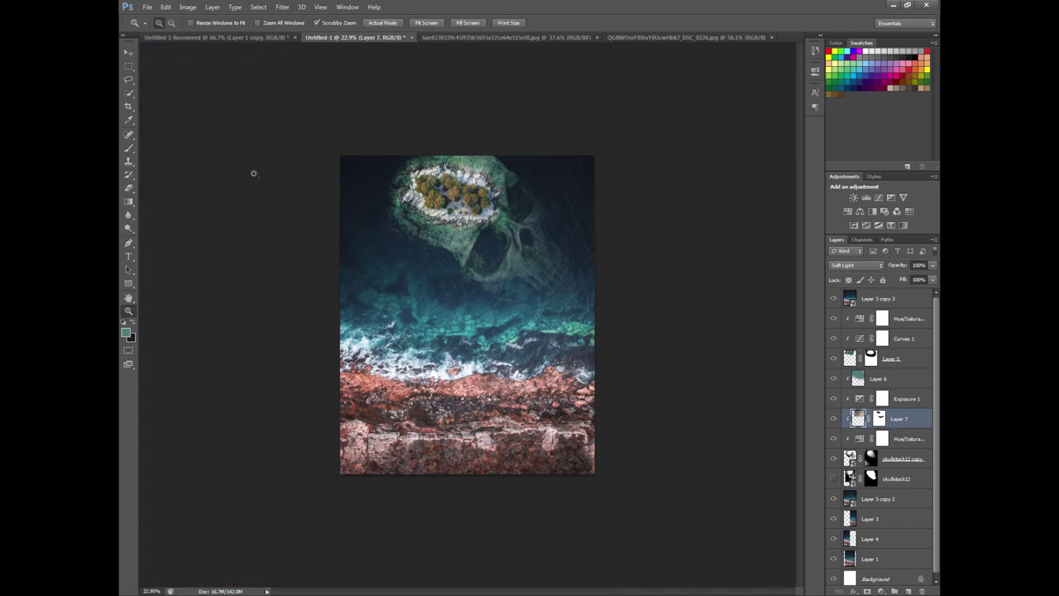
{"action": "left_click", "coordinate": [129, 65]}
{"action": "scroll", "coordinate": [473, 267], "scroll_direction": "up", "scroll_amount": 3}
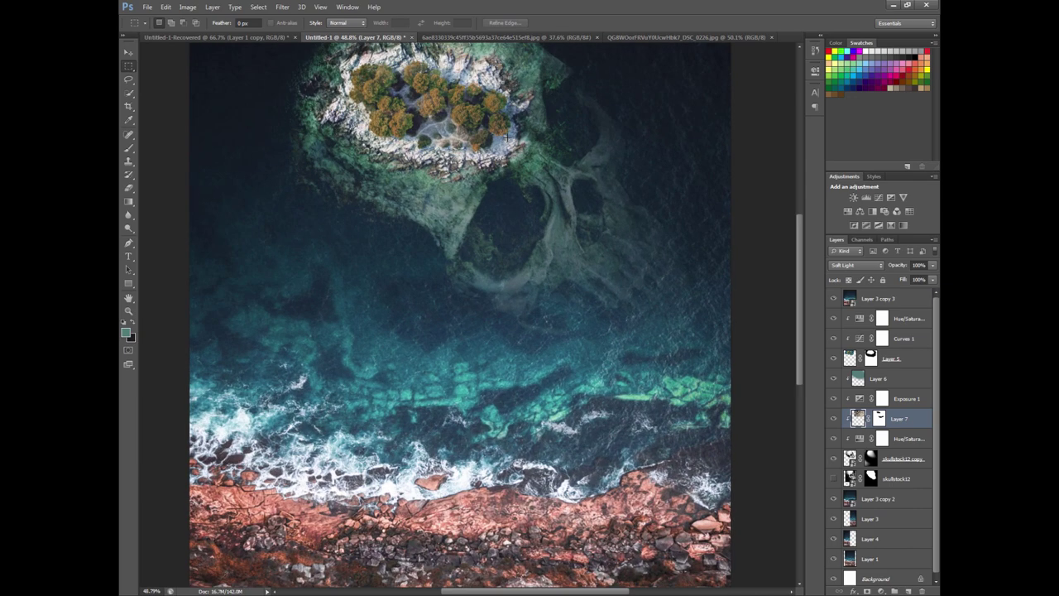
- Recolour Layer 7 with Hue +35, Saturation -54 and slightly lower Lightness
{"action": "key", "text": "ctrl+minus"}
{"action": "key", "text": "i"}
{"action": "key", "text": "ctrl+u"}
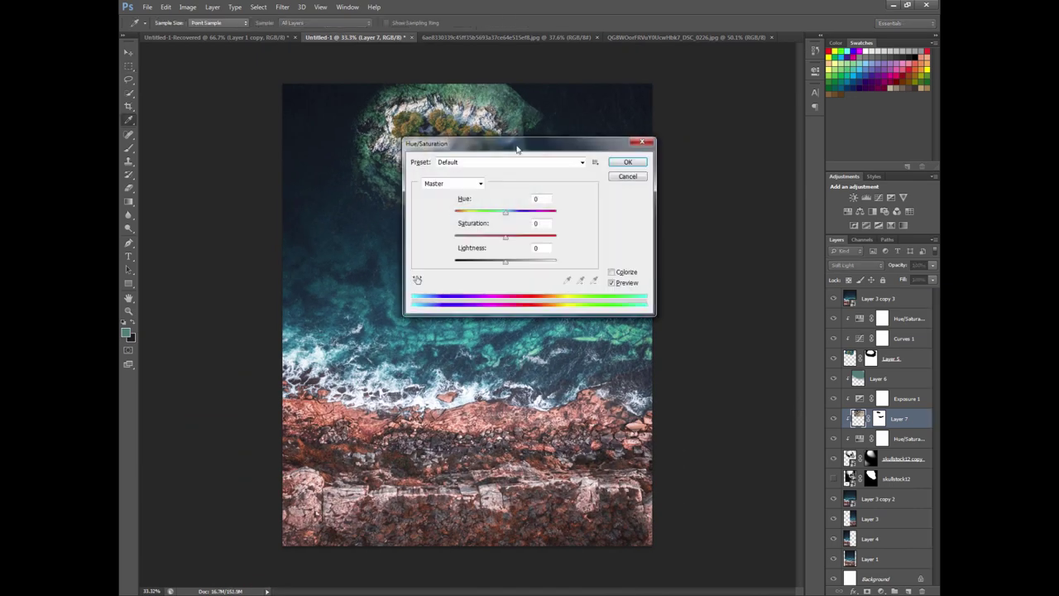
{"action": "mouse_move", "coordinate": [517, 149]}
{"action": "left_mouse_down"}
{"action": "mouse_move", "coordinate": [570, 167]}
{"action": "mouse_move", "coordinate": [681, 177]}
{"action": "left_mouse_up"}
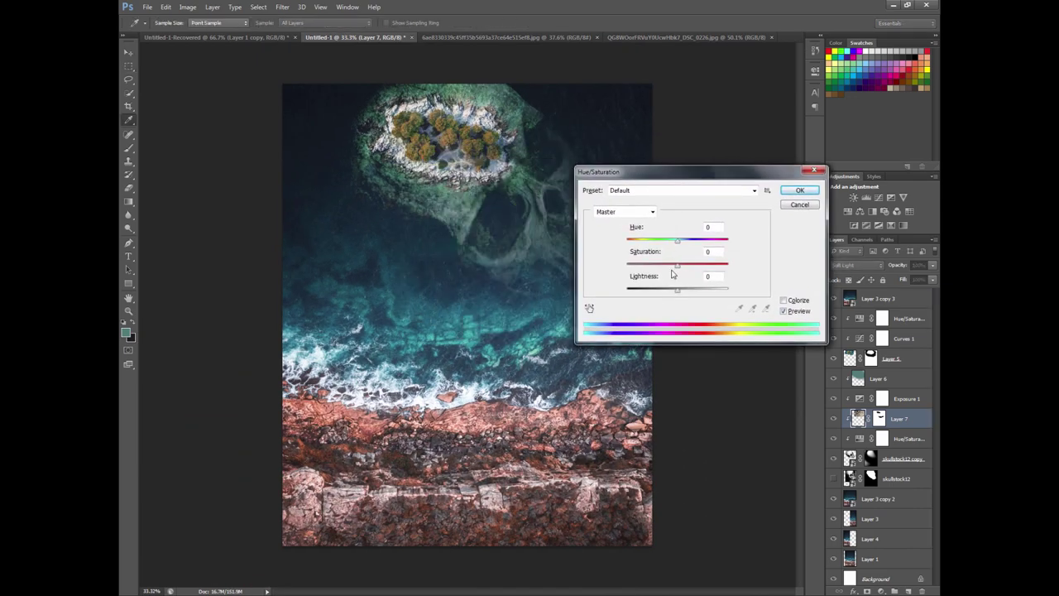
{"action": "left_click_drag", "start_coordinate": [676, 266], "coordinate": [646, 266]}
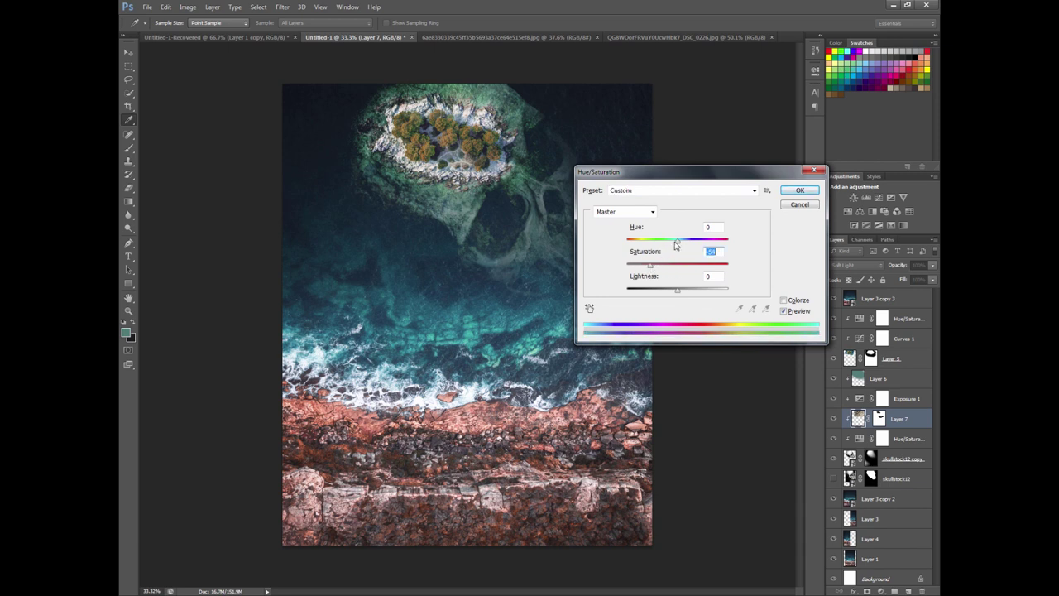
{"action": "mouse_move", "coordinate": [676, 241]}
{"action": "left_mouse_down"}
{"action": "mouse_move", "coordinate": [643, 241]}
{"action": "mouse_move", "coordinate": [704, 241]}
{"action": "mouse_move", "coordinate": [623, 242]}
{"action": "mouse_move", "coordinate": [695, 243]}
{"action": "left_mouse_up"}
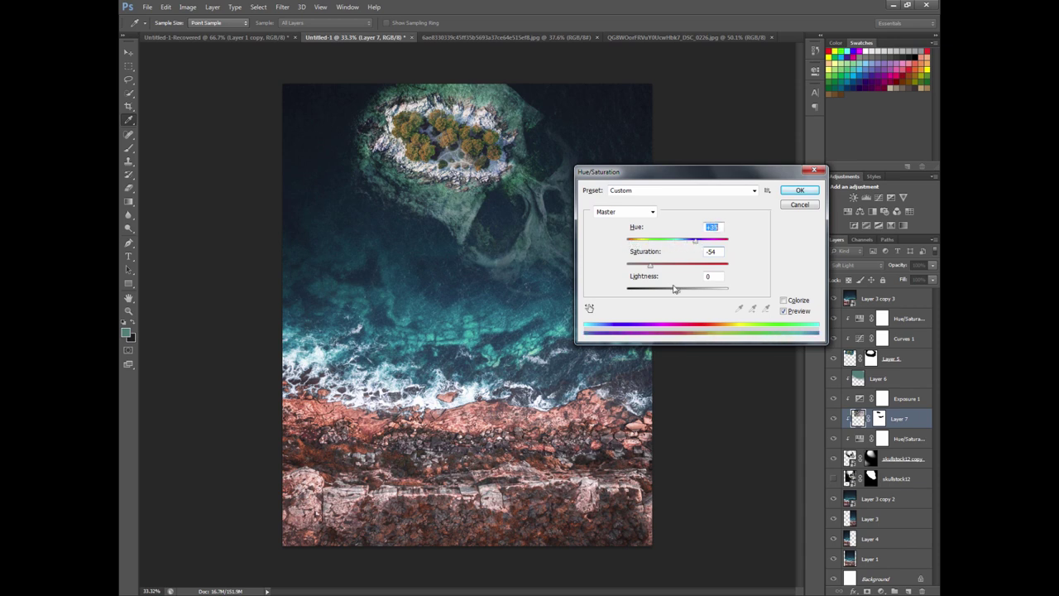
{"action": "mouse_move", "coordinate": [675, 289]}
{"action": "left_mouse_down"}
{"action": "mouse_move", "coordinate": [698, 289]}
{"action": "mouse_move", "coordinate": [659, 293]}
{"action": "mouse_move", "coordinate": [681, 293]}
{"action": "left_mouse_up"}
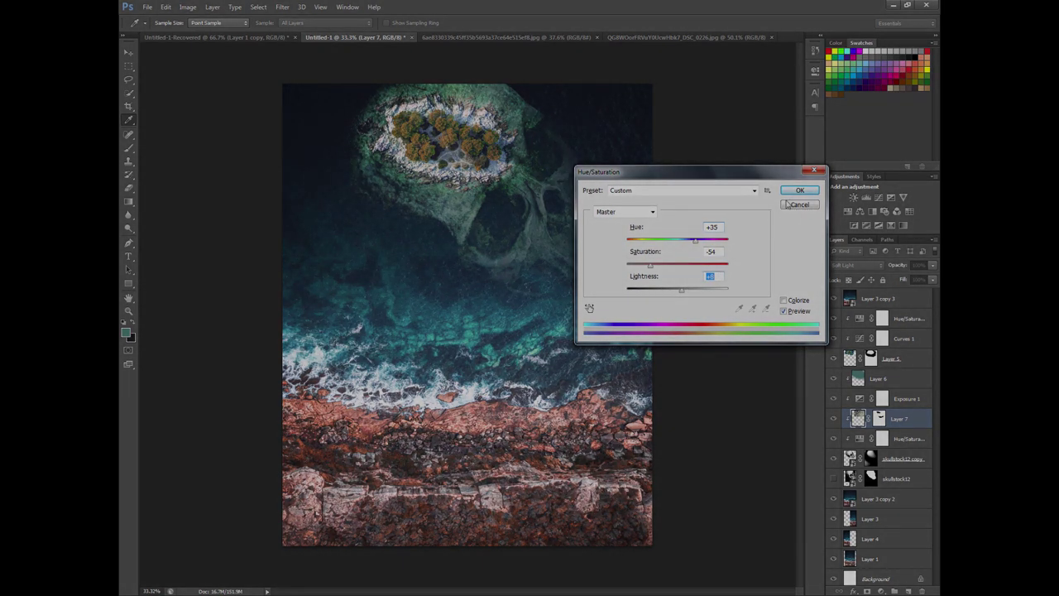
{"action": "left_click", "coordinate": [800, 190]}
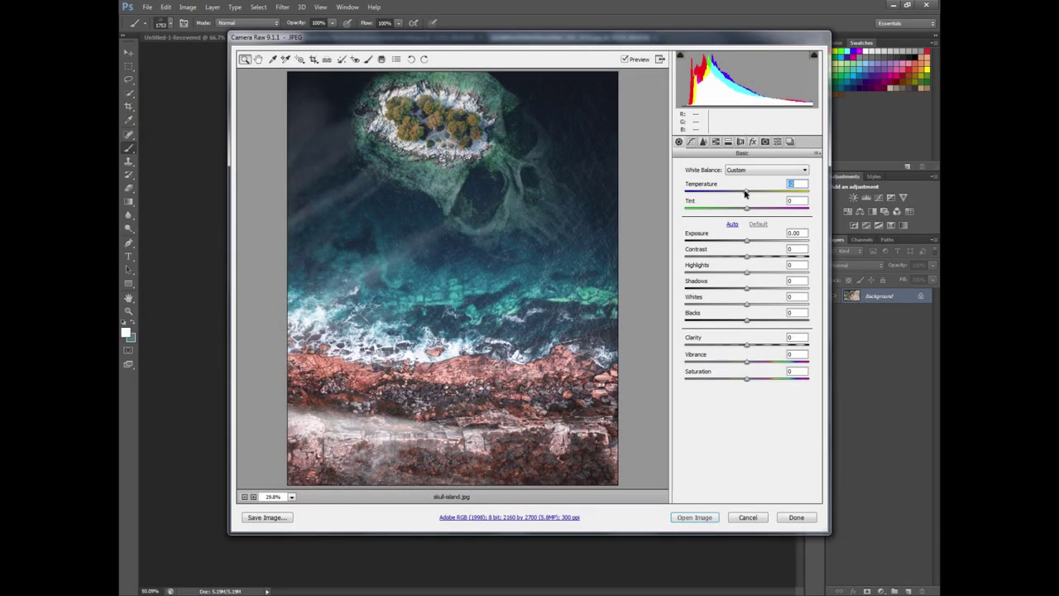
- Set Basic panel: Temperature -3, Tint -13, Exposure -0.30, Highlights -48, Shadows +21, Whites -38, Clarity +48, more Vibrance
{"action": "mouse_move", "coordinate": [746, 193]}
{"action": "left_mouse_down"}
{"action": "mouse_move", "coordinate": [758, 210]}
{"action": "mouse_move", "coordinate": [736, 211]}
{"action": "mouse_move", "coordinate": [753, 239]}
{"action": "mouse_move", "coordinate": [740, 241]}
{"action": "mouse_move", "coordinate": [752, 260]}
{"action": "mouse_move", "coordinate": [740, 260]}
{"action": "left_mouse_up"}
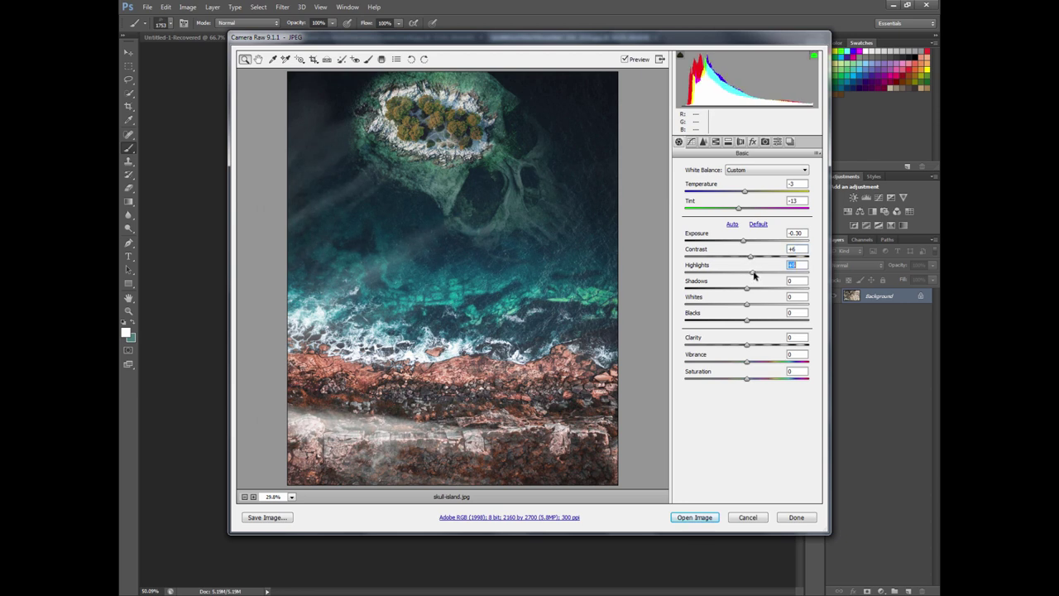
{"action": "mouse_move", "coordinate": [752, 273]}
{"action": "left_mouse_down"}
{"action": "mouse_move", "coordinate": [769, 276]}
{"action": "mouse_move", "coordinate": [733, 277]}
{"action": "mouse_move", "coordinate": [776, 279]}
{"action": "mouse_move", "coordinate": [703, 279]}
{"action": "mouse_move", "coordinate": [772, 288]}
{"action": "mouse_move", "coordinate": [774, 304]}
{"action": "mouse_move", "coordinate": [714, 304]}
{"action": "mouse_move", "coordinate": [771, 323]}
{"action": "mouse_move", "coordinate": [724, 324]}
{"action": "mouse_move", "coordinate": [725, 305]}
{"action": "left_mouse_up"}
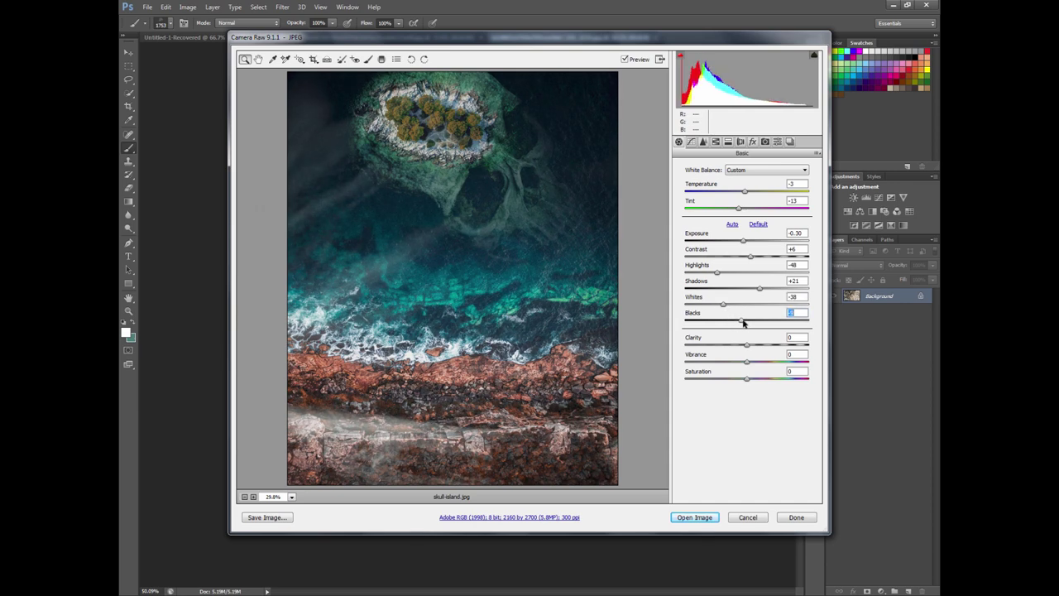
{"action": "double_click", "coordinate": [734, 321]}
{"action": "mouse_move", "coordinate": [746, 347]}
{"action": "left_mouse_down"}
{"action": "mouse_move", "coordinate": [774, 347]}
{"action": "mouse_move", "coordinate": [754, 367]}
{"action": "left_mouse_up"}
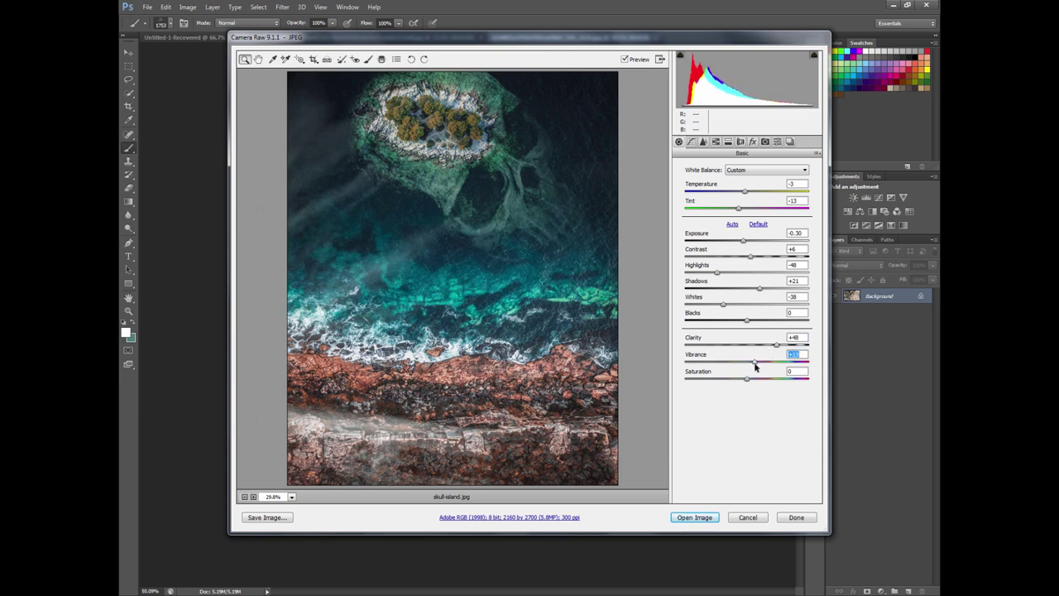
- Lower the Tone Curve highlights to -33, keeping darks near zero and shadows slightly lowered
{"action": "left_click", "coordinate": [691, 142]}
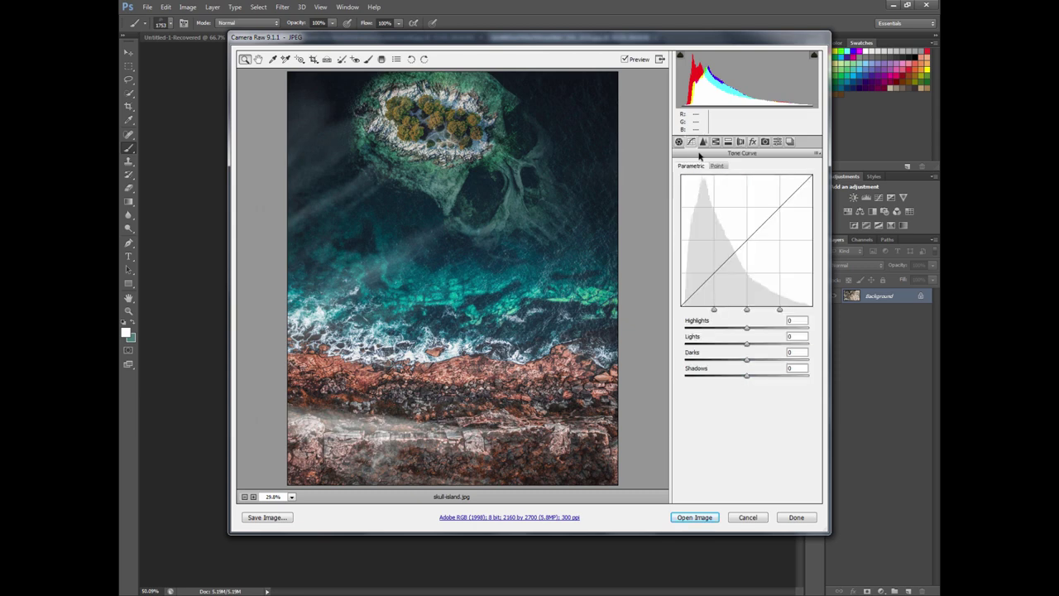
{"action": "left_click_drag", "start_coordinate": [746, 330], "coordinate": [732, 333]}
{"action": "mouse_move", "coordinate": [732, 332]}
{"action": "left_mouse_down"}
{"action": "mouse_move", "coordinate": [723, 353]}
{"action": "mouse_move", "coordinate": [745, 354]}
{"action": "left_mouse_up"}
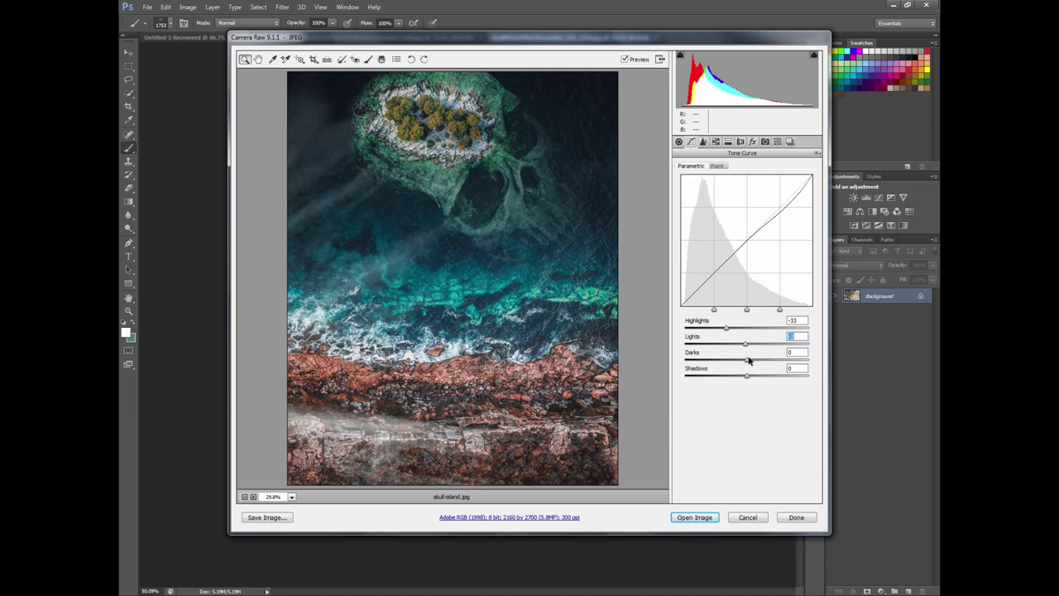
{"action": "left_click_drag", "start_coordinate": [748, 363], "coordinate": [764, 364]}
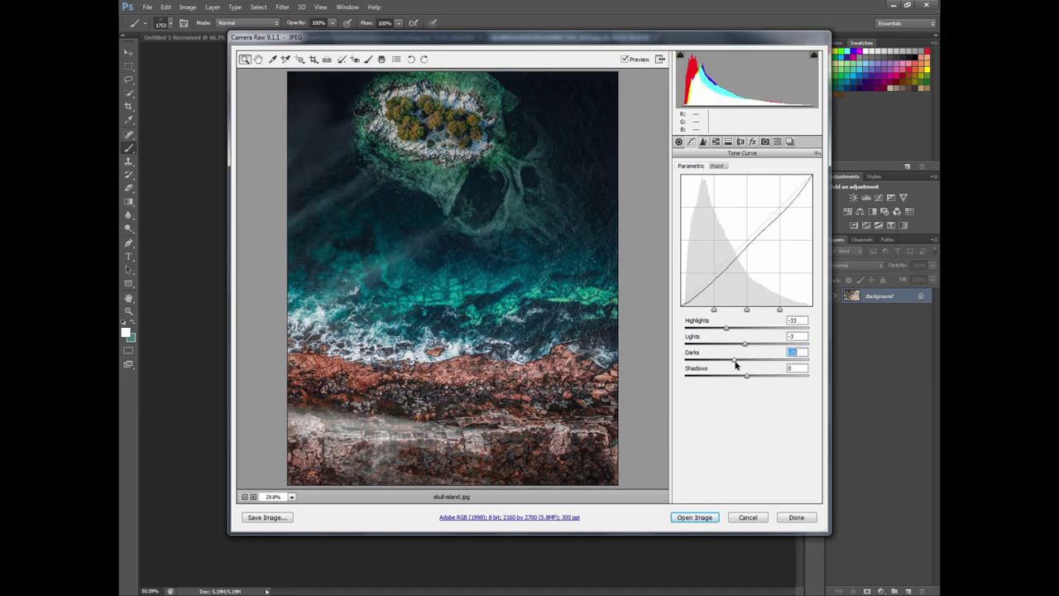
{"action": "left_click_drag", "start_coordinate": [737, 365], "coordinate": [747, 365]}
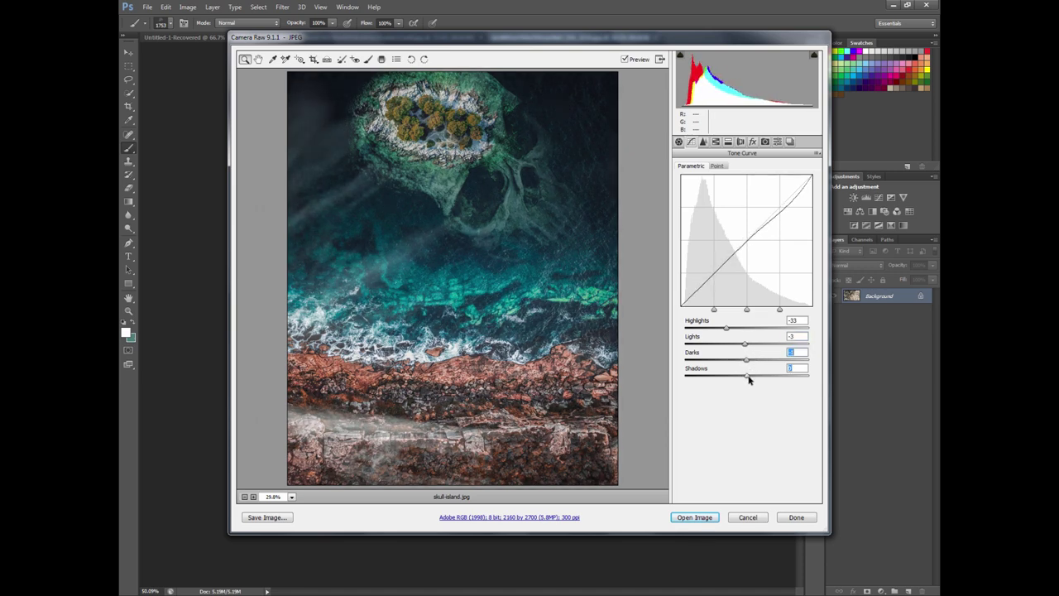
{"action": "left_click_drag", "start_coordinate": [747, 375], "coordinate": [742, 376]}
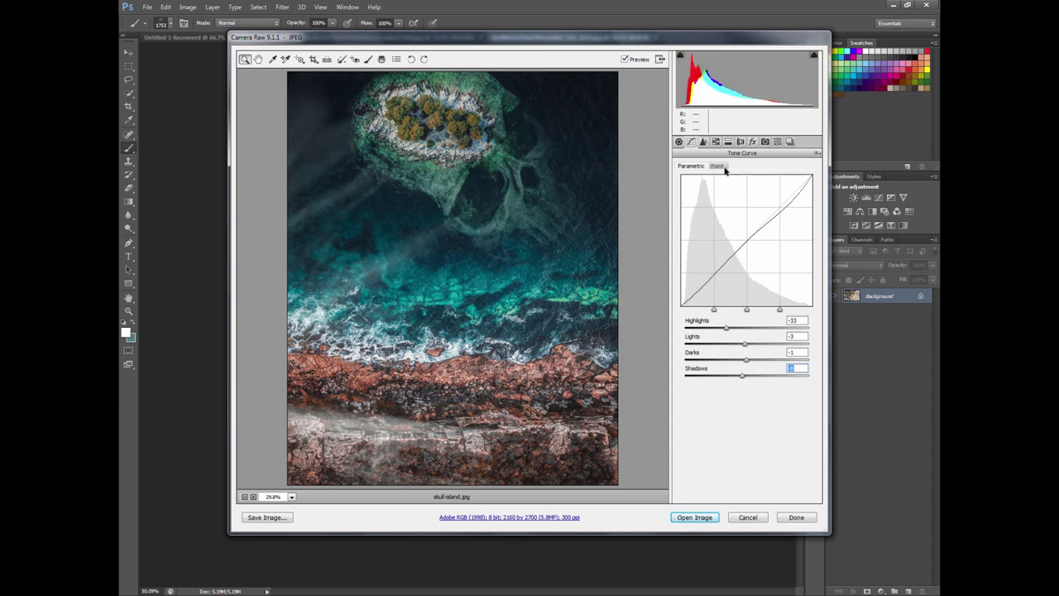
- Set sharpening Amount 37, noise reduction Luminance 24 and Color 25, and shift HSL Reds hue left
{"action": "left_click", "coordinate": [704, 141]}
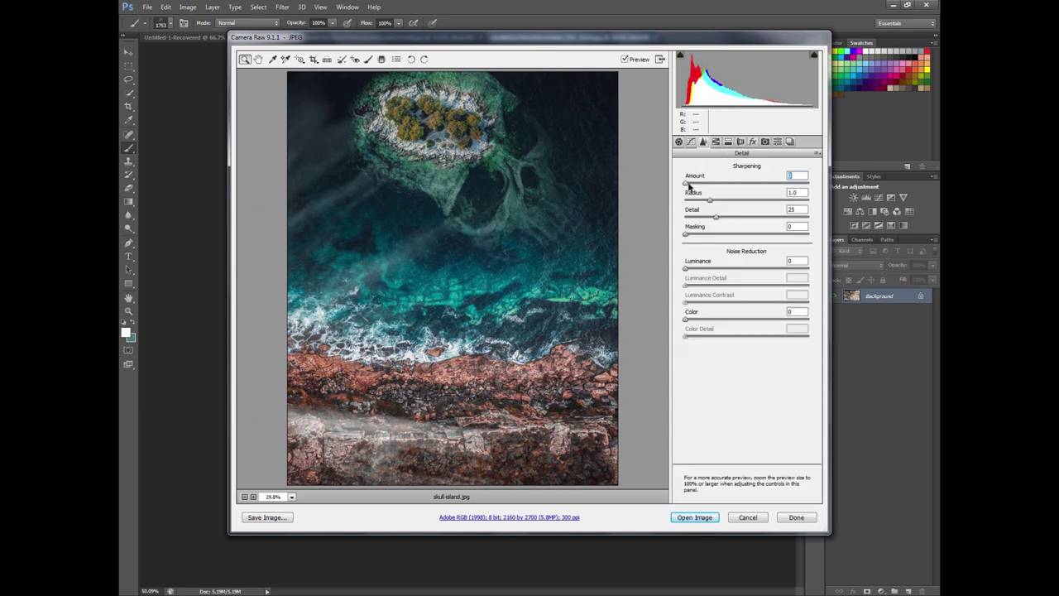
{"action": "left_click_drag", "start_coordinate": [687, 184], "coordinate": [731, 184]}
{"action": "left_click_drag", "start_coordinate": [695, 192], "coordinate": [718, 192]}
{"action": "left_click_drag", "start_coordinate": [685, 268], "coordinate": [725, 268]}
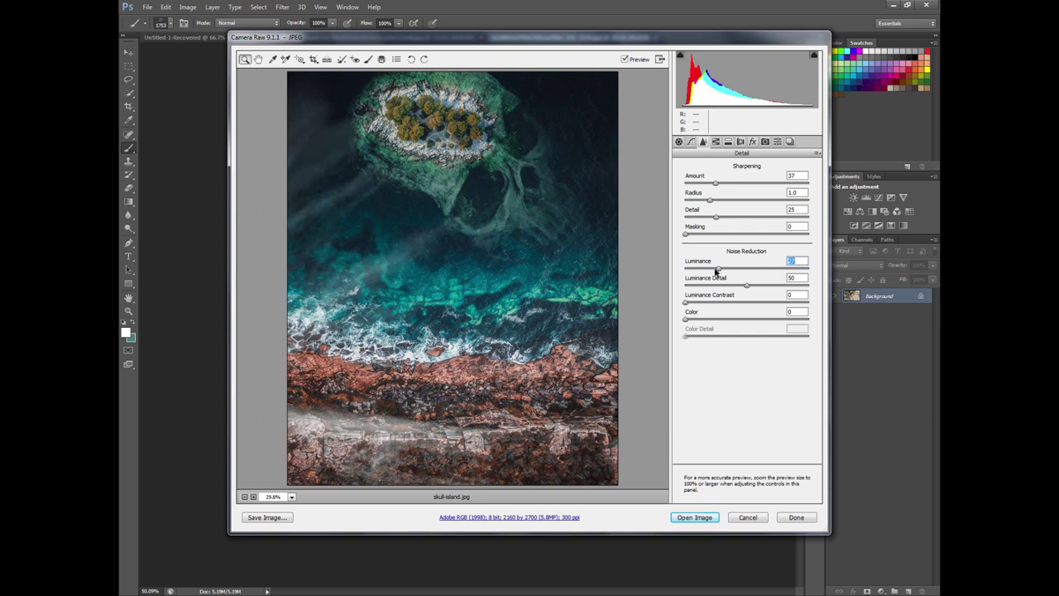
{"action": "left_click", "coordinate": [716, 143]}
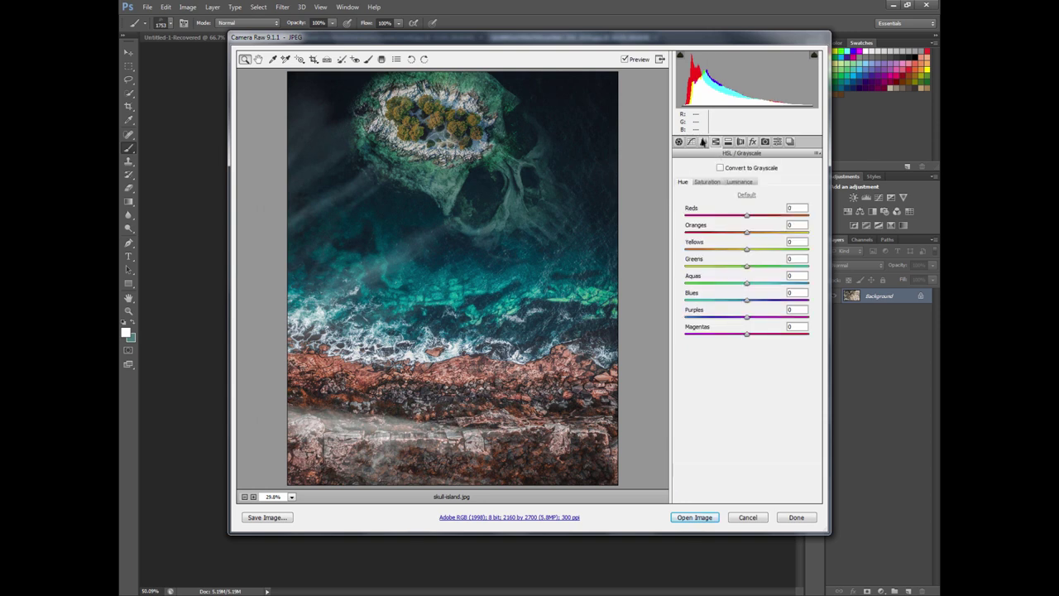
{"action": "left_click", "coordinate": [704, 142]}
{"action": "left_click_drag", "start_coordinate": [746, 286], "coordinate": [717, 325]}
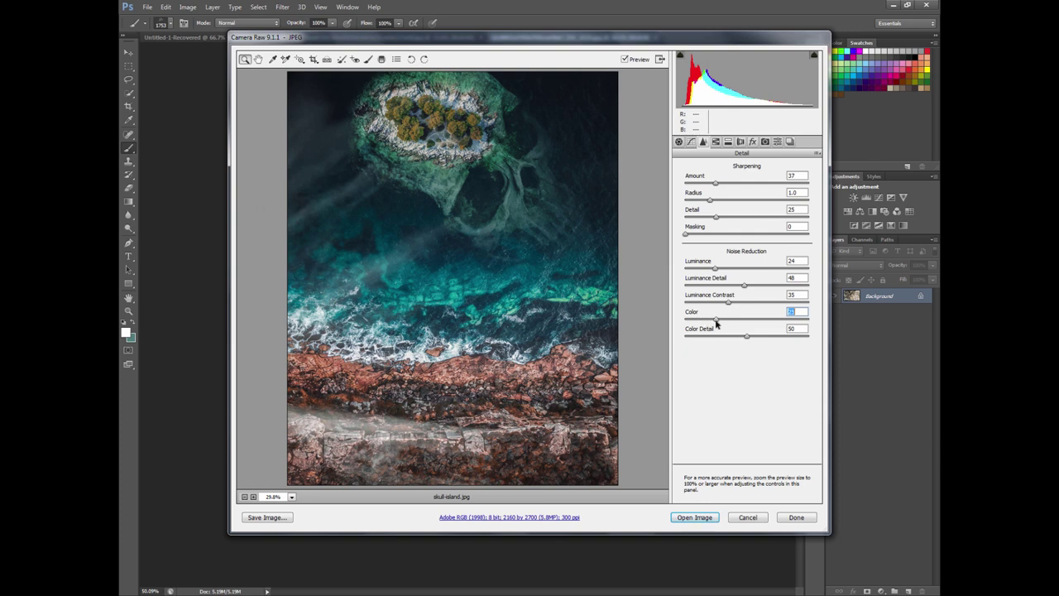
{"action": "mouse_move", "coordinate": [748, 336]}
{"action": "left_mouse_down"}
{"action": "mouse_move", "coordinate": [726, 338]}
{"action": "mouse_move", "coordinate": [748, 336]}
{"action": "left_mouse_up"}
{"action": "left_click", "coordinate": [716, 143]}
{"action": "mouse_move", "coordinate": [747, 215]}
{"action": "left_mouse_down"}
{"action": "mouse_move", "coordinate": [728, 217]}
{"action": "mouse_move", "coordinate": [749, 221]}
{"action": "left_mouse_up"}
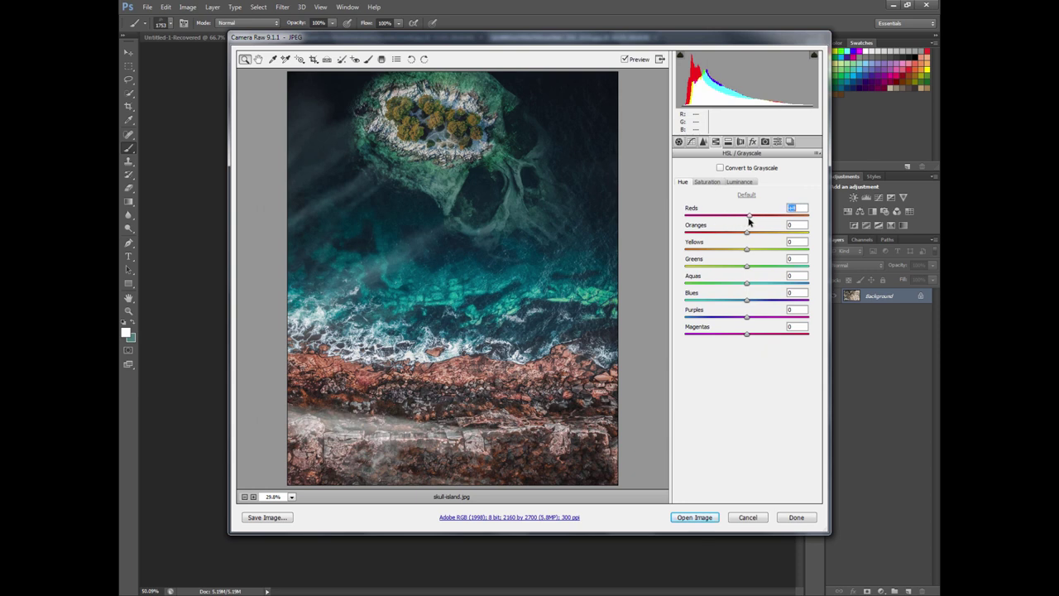
- Desaturate the Reds to -49 and Oranges to -36, and adjust Yellows saturation
{"action": "left_click", "coordinate": [713, 183]}
{"action": "left_click_drag", "start_coordinate": [746, 219], "coordinate": [697, 217]}
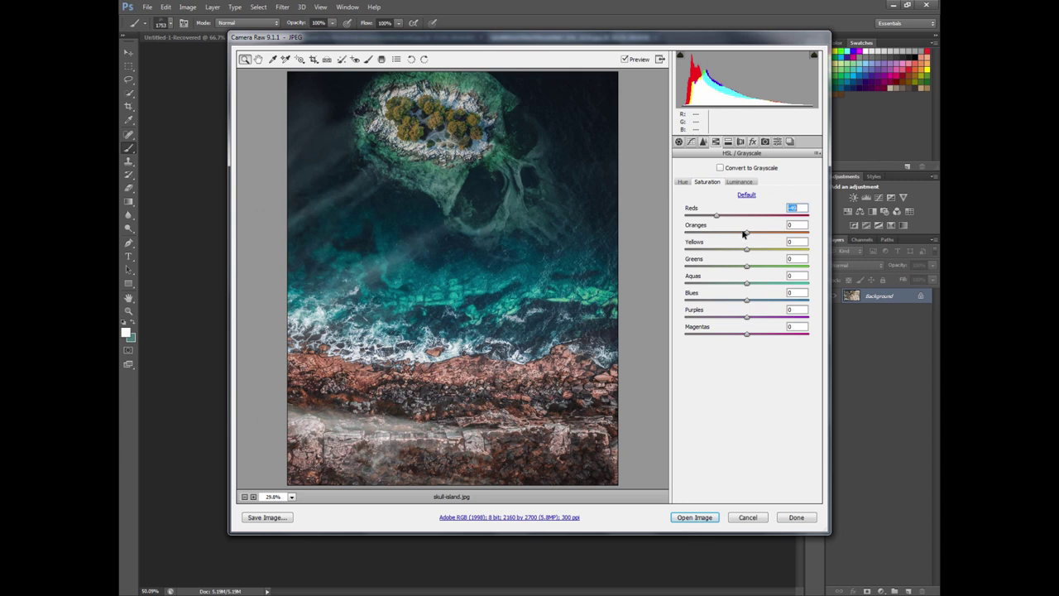
{"action": "left_click_drag", "start_coordinate": [743, 234], "coordinate": [725, 236]}
{"action": "mouse_move", "coordinate": [746, 252]}
{"action": "left_mouse_down"}
{"action": "mouse_move", "coordinate": [730, 252]}
{"action": "mouse_move", "coordinate": [757, 257]}
{"action": "left_mouse_up"}
- Shift the Reds and Blues hues and boost Blues saturation for the water
{"action": "left_click", "coordinate": [683, 182]}
{"action": "mouse_move", "coordinate": [745, 216]}
{"action": "left_mouse_down"}
{"action": "mouse_move", "coordinate": [764, 218]}
{"action": "mouse_move", "coordinate": [731, 218]}
{"action": "mouse_move", "coordinate": [744, 217]}
{"action": "mouse_move", "coordinate": [738, 234]}
{"action": "mouse_move", "coordinate": [763, 237]}
{"action": "left_mouse_up"}
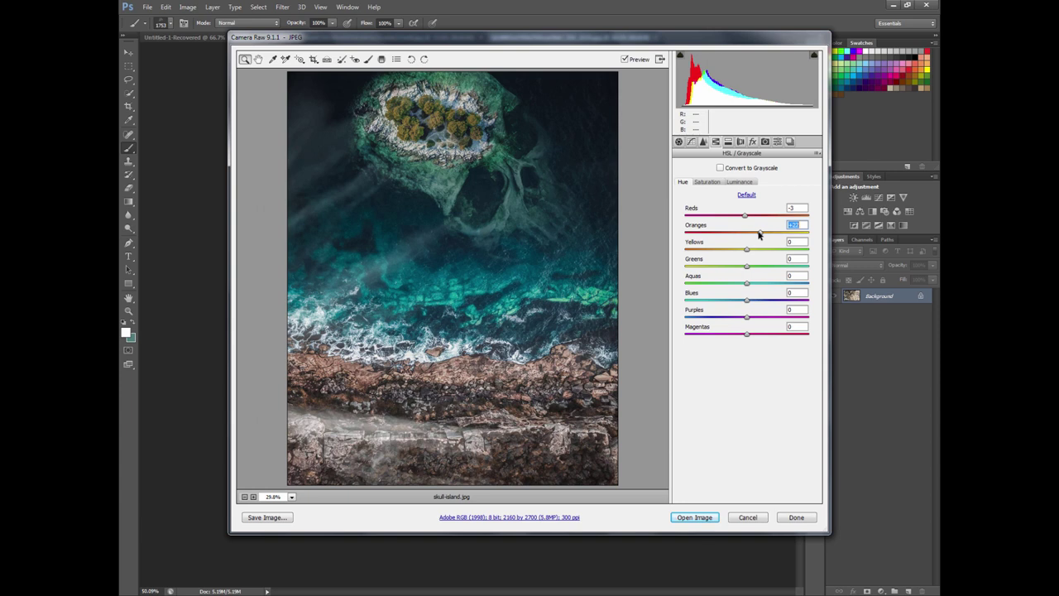
{"action": "mouse_move", "coordinate": [748, 301]}
{"action": "left_mouse_down"}
{"action": "mouse_move", "coordinate": [769, 302]}
{"action": "mouse_move", "coordinate": [731, 303]}
{"action": "mouse_move", "coordinate": [740, 287]}
{"action": "left_mouse_up"}
{"action": "left_click", "coordinate": [707, 181]}
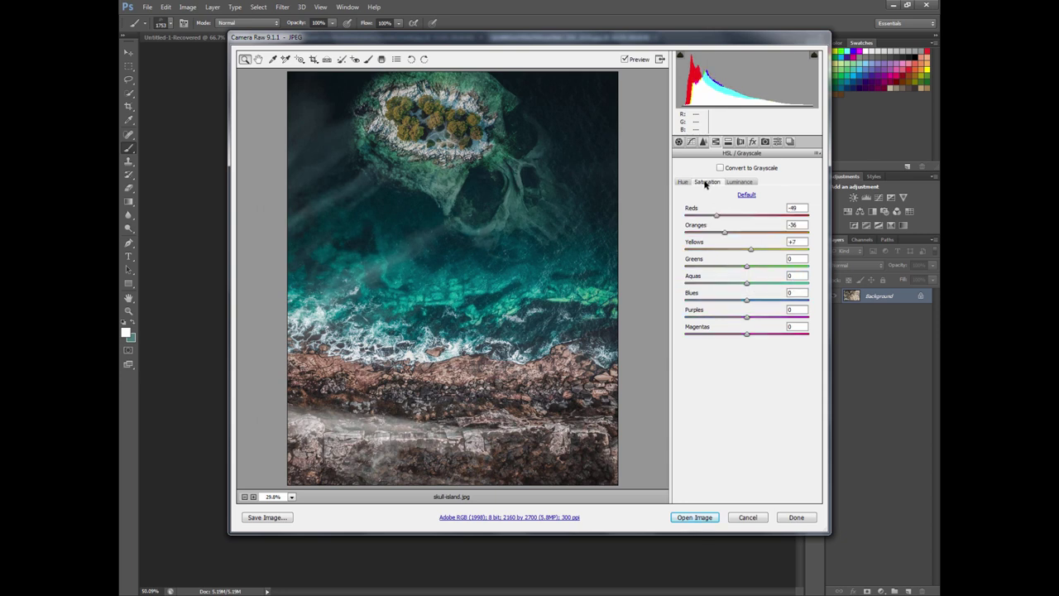
{"action": "mouse_move", "coordinate": [747, 303]}
{"action": "left_mouse_down"}
{"action": "mouse_move", "coordinate": [766, 303]}
{"action": "mouse_move", "coordinate": [732, 303]}
{"action": "mouse_move", "coordinate": [763, 303]}
{"action": "mouse_move", "coordinate": [750, 283]}
{"action": "mouse_move", "coordinate": [763, 284]}
{"action": "mouse_move", "coordinate": [729, 286]}
{"action": "mouse_move", "coordinate": [750, 284]}
{"action": "left_mouse_up"}
- Set HSL luminance to Oranges +72, Reds +2, Yellows -5, and brighten the Blues
{"action": "left_click", "coordinate": [733, 182]}
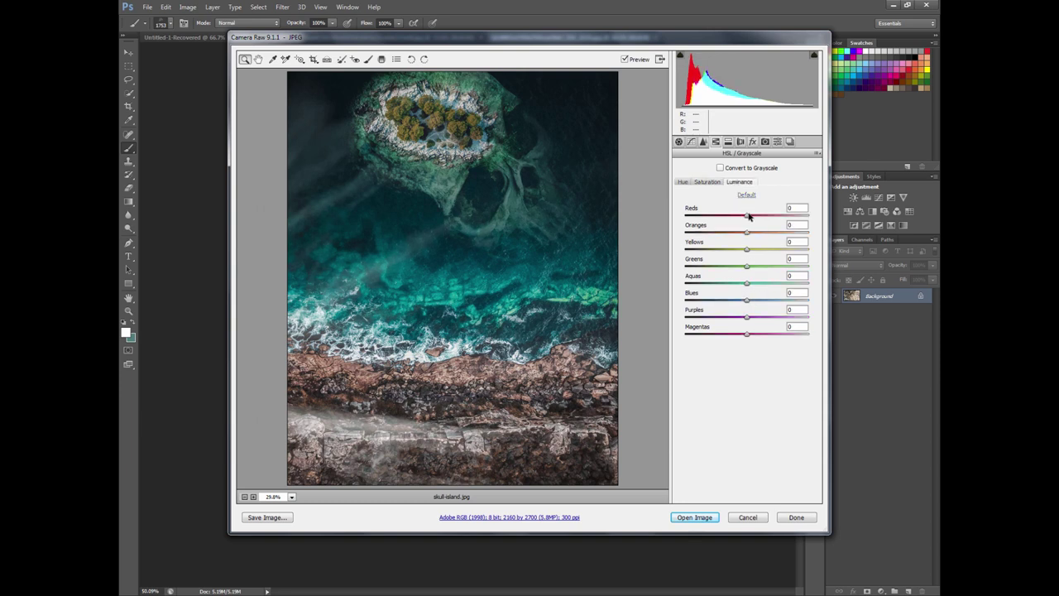
{"action": "mouse_move", "coordinate": [751, 217]}
{"action": "left_mouse_down"}
{"action": "mouse_move", "coordinate": [718, 219]}
{"action": "mouse_move", "coordinate": [736, 233]}
{"action": "mouse_move", "coordinate": [780, 237]}
{"action": "mouse_move", "coordinate": [704, 239]}
{"action": "mouse_move", "coordinate": [776, 240]}
{"action": "left_mouse_up"}
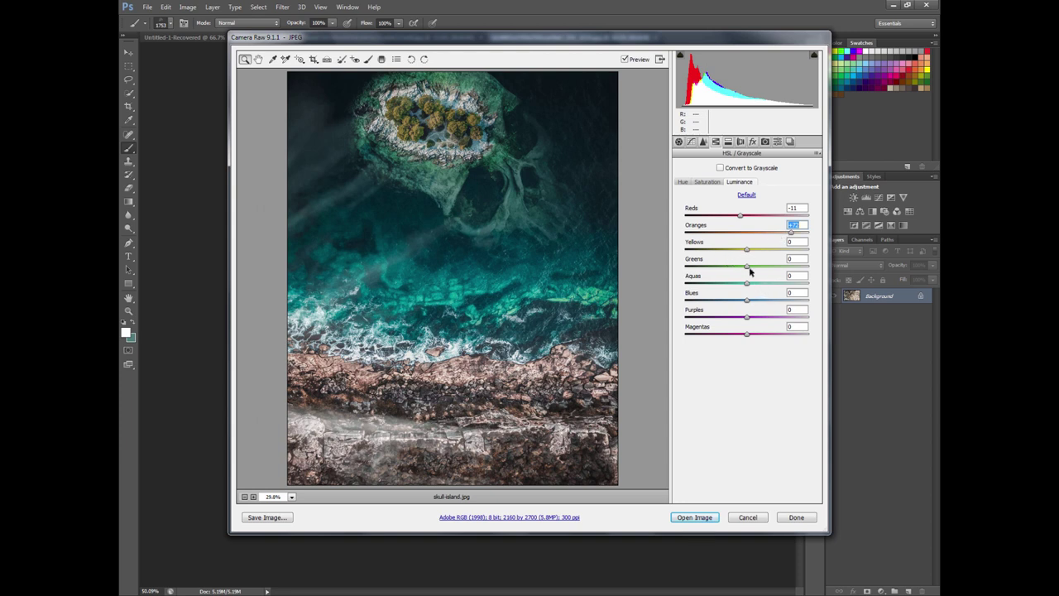
{"action": "mouse_move", "coordinate": [747, 250]}
{"action": "left_mouse_down"}
{"action": "mouse_move", "coordinate": [729, 256]}
{"action": "mouse_move", "coordinate": [743, 259]}
{"action": "left_mouse_up"}
{"action": "mouse_move", "coordinate": [740, 216]}
{"action": "left_mouse_down"}
{"action": "mouse_move", "coordinate": [778, 217]}
{"action": "mouse_move", "coordinate": [748, 218]}
{"action": "left_mouse_up"}
{"action": "mouse_move", "coordinate": [748, 302]}
{"action": "left_mouse_down"}
{"action": "mouse_move", "coordinate": [767, 301]}
{"action": "mouse_move", "coordinate": [732, 301]}
{"action": "mouse_move", "coordinate": [785, 304]}
{"action": "mouse_move", "coordinate": [704, 303]}
{"action": "mouse_move", "coordinate": [763, 306]}
{"action": "mouse_move", "coordinate": [784, 295]}
{"action": "mouse_move", "coordinate": [759, 303]}
{"action": "left_mouse_up"}
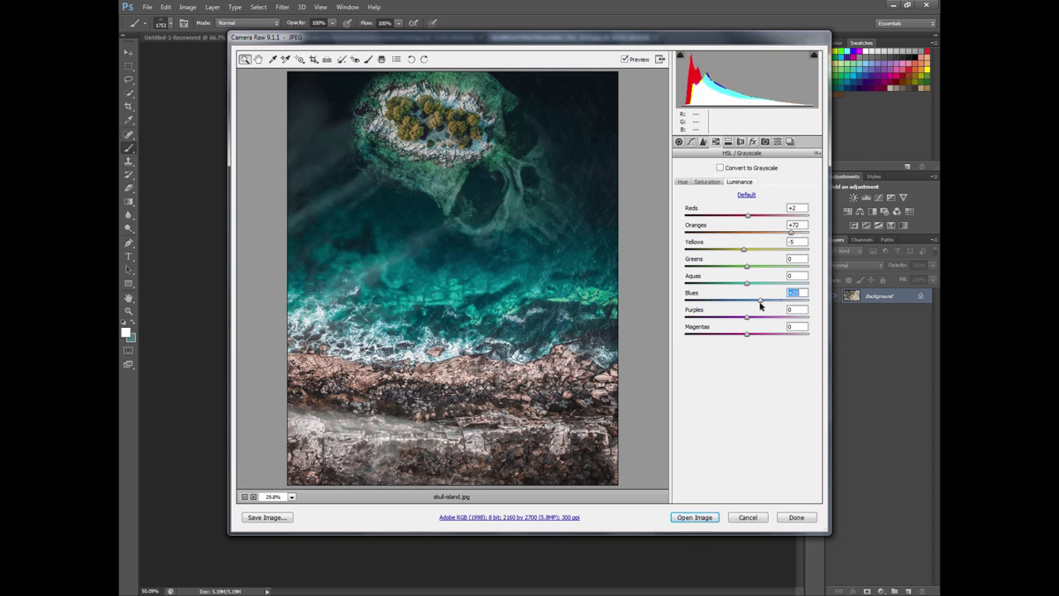
- Give split-toning highlights a blue hue 203 and the shadows a starting hue and tint
{"action": "left_click", "coordinate": [728, 142]}
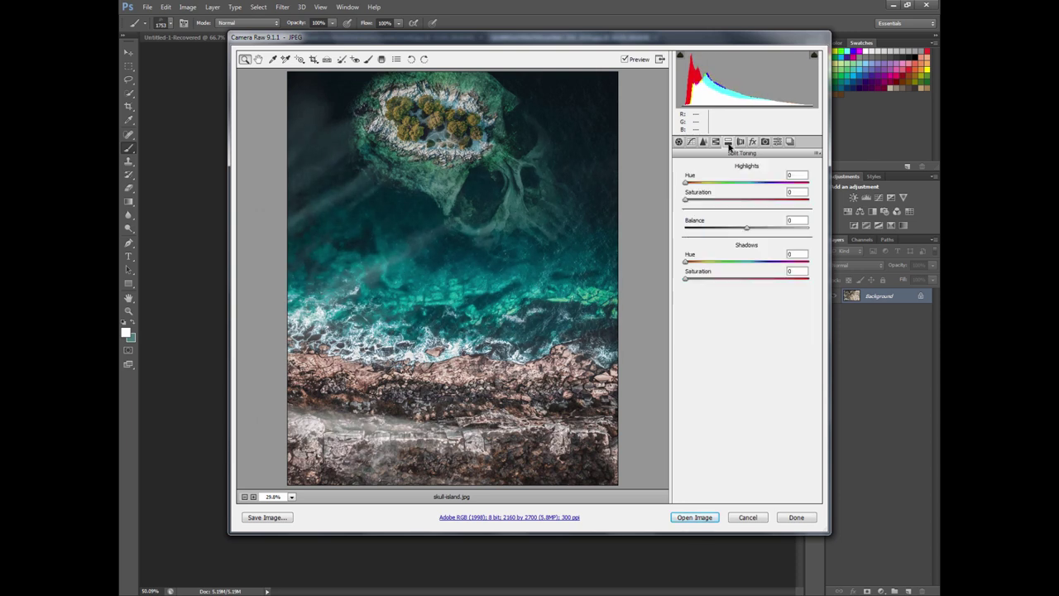
{"action": "mouse_move", "coordinate": [691, 184]}
{"action": "left_mouse_down"}
{"action": "mouse_move", "coordinate": [714, 184]}
{"action": "mouse_move", "coordinate": [702, 187]}
{"action": "mouse_move", "coordinate": [730, 204]}
{"action": "mouse_move", "coordinate": [688, 206]}
{"action": "mouse_move", "coordinate": [709, 185]}
{"action": "mouse_move", "coordinate": [758, 187]}
{"action": "left_mouse_up"}
{"action": "mouse_move", "coordinate": [690, 201]}
{"action": "left_mouse_down"}
{"action": "mouse_move", "coordinate": [755, 184]}
{"action": "mouse_move", "coordinate": [681, 200]}
{"action": "mouse_move", "coordinate": [729, 207]}
{"action": "mouse_move", "coordinate": [760, 231]}
{"action": "mouse_move", "coordinate": [724, 232]}
{"action": "mouse_move", "coordinate": [753, 233]}
{"action": "left_mouse_up"}
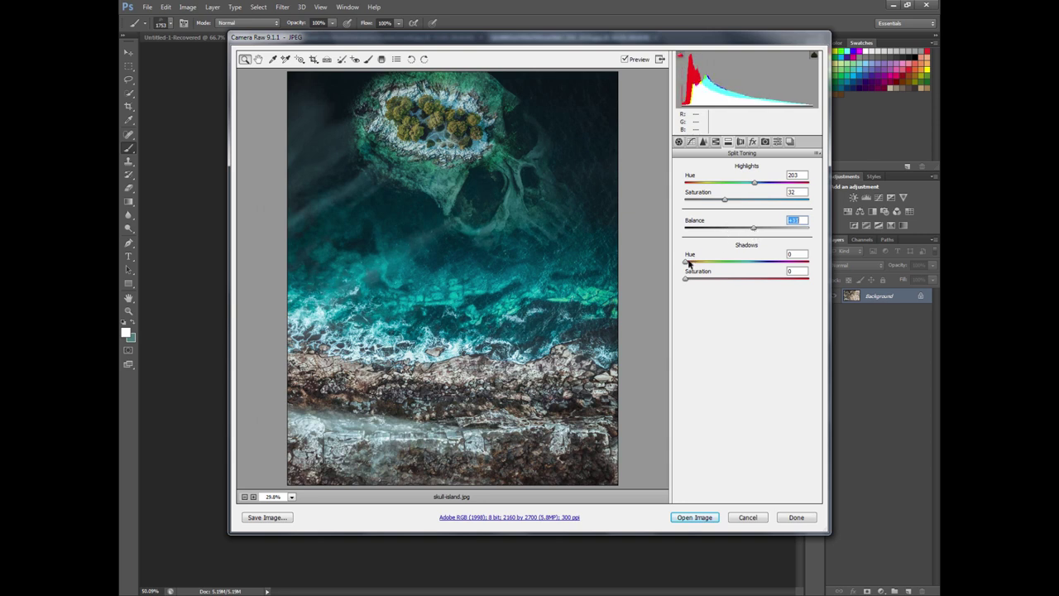
{"action": "mouse_move", "coordinate": [686, 262]}
{"action": "left_mouse_down"}
{"action": "mouse_move", "coordinate": [769, 265]}
{"action": "mouse_move", "coordinate": [745, 265]}
{"action": "left_mouse_up"}
{"action": "mouse_move", "coordinate": [686, 279]}
{"action": "left_mouse_down"}
{"action": "mouse_move", "coordinate": [725, 283]}
{"action": "mouse_move", "coordinate": [716, 281]}
{"action": "mouse_move", "coordinate": [735, 263]}
{"action": "mouse_move", "coordinate": [766, 265]}
{"action": "mouse_move", "coordinate": [700, 279]}
{"action": "left_mouse_up"}
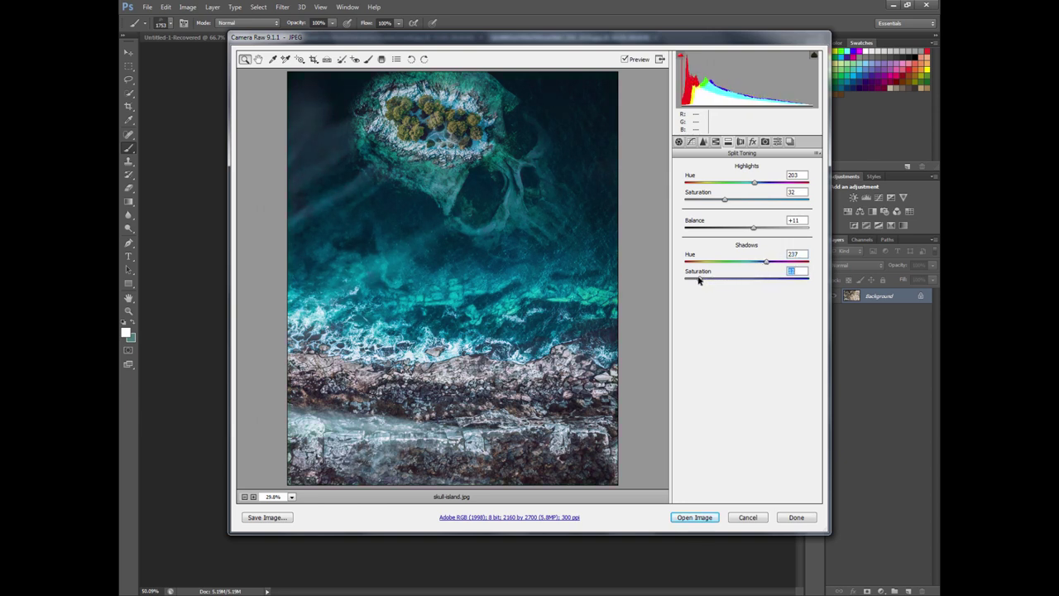
- Fine-tune to highlight Saturation 17, Balance +2, and shadow hue 246 with faint saturation
{"action": "left_click_drag", "start_coordinate": [751, 229], "coordinate": [749, 230]}
{"action": "left_click_drag", "start_coordinate": [700, 279], "coordinate": [697, 280]}
{"action": "mouse_move", "coordinate": [725, 200]}
{"action": "left_mouse_down"}
{"action": "mouse_move", "coordinate": [685, 204]}
{"action": "mouse_move", "coordinate": [703, 204]}
{"action": "left_mouse_up"}
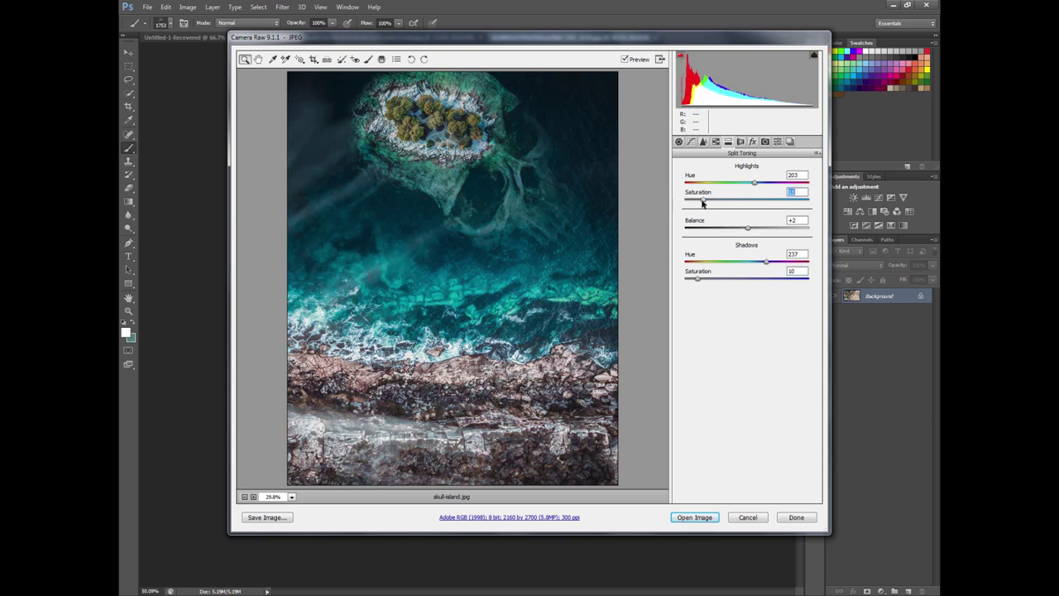
{"action": "mouse_move", "coordinate": [698, 280]}
{"action": "left_mouse_down"}
{"action": "mouse_move", "coordinate": [736, 279]}
{"action": "mouse_move", "coordinate": [681, 281]}
{"action": "mouse_move", "coordinate": [694, 280]}
{"action": "left_mouse_up"}
{"action": "mouse_move", "coordinate": [766, 261]}
{"action": "left_mouse_down"}
{"action": "mouse_move", "coordinate": [801, 265]}
{"action": "mouse_move", "coordinate": [705, 266]}
{"action": "mouse_move", "coordinate": [784, 267]}
{"action": "mouse_move", "coordinate": [769, 267]}
{"action": "left_mouse_up"}
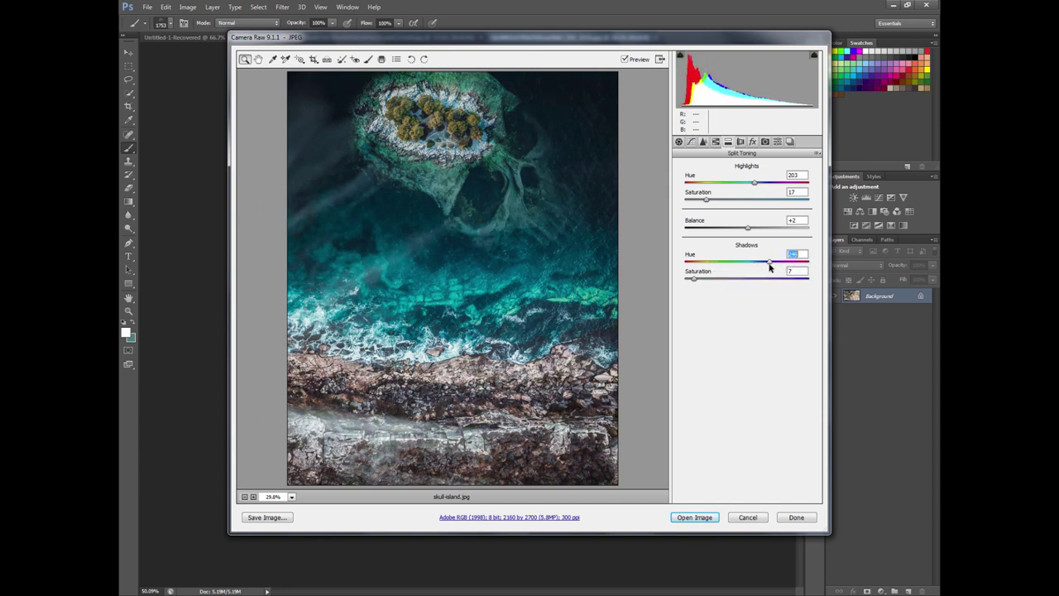
{"action": "left_click_drag", "start_coordinate": [697, 282], "coordinate": [701, 279]}
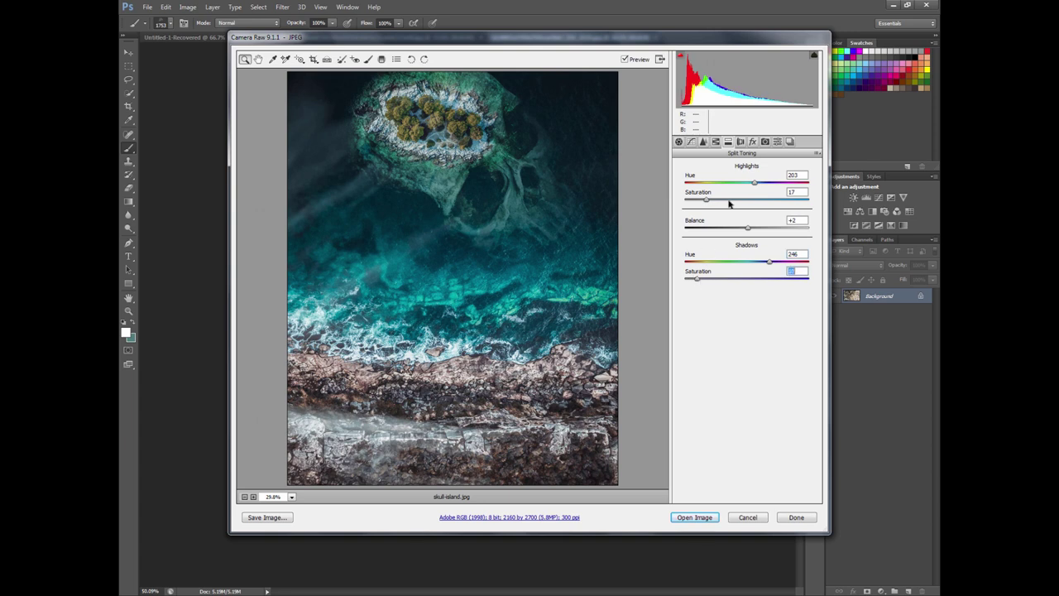
{"action": "left_click", "coordinate": [740, 142]}
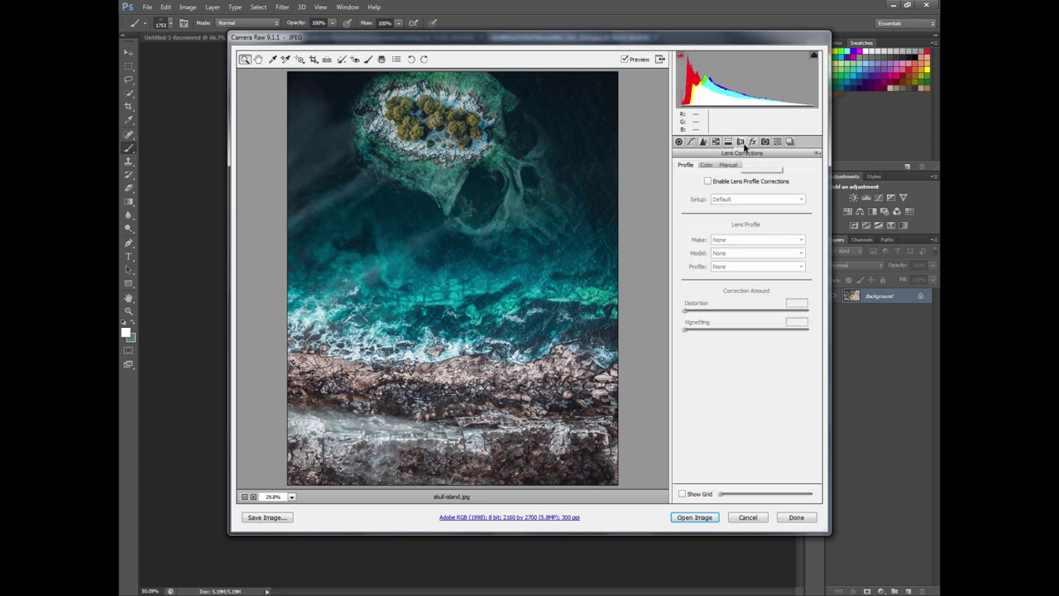
- Add film grain of amount 3 and zoom the preview in and out to inspect it
{"action": "left_click", "coordinate": [752, 142]}
{"action": "left_click", "coordinate": [686, 189]}
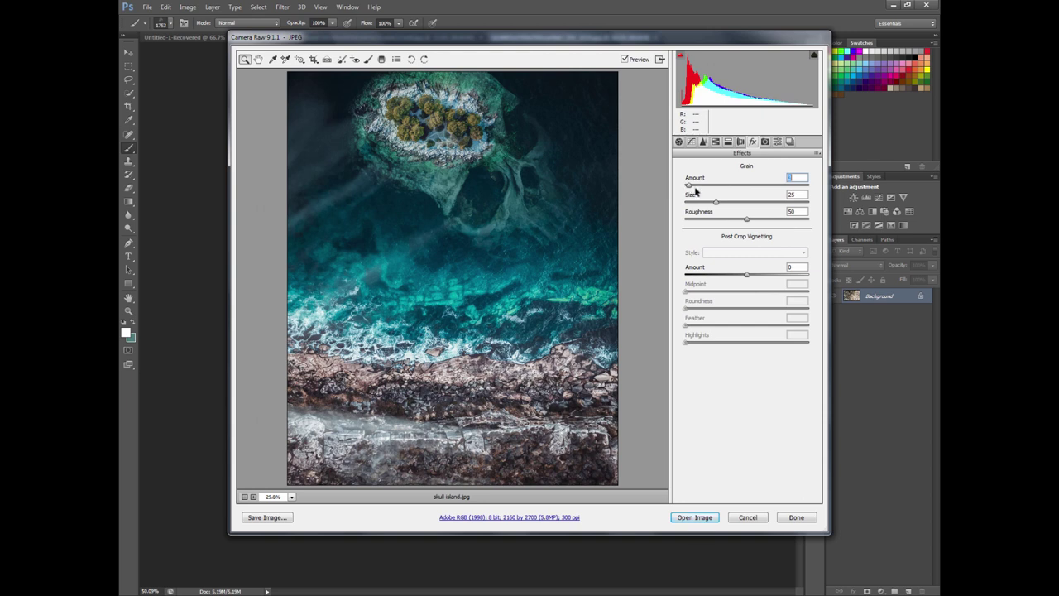
{"action": "left_click", "coordinate": [485, 182]}
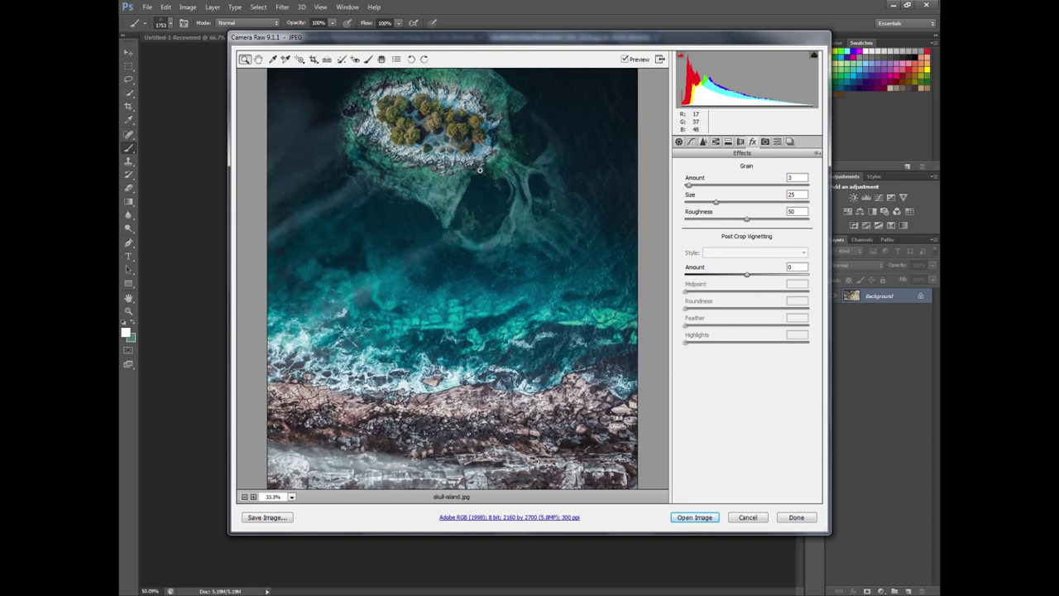
{"action": "left_click", "coordinate": [479, 169]}
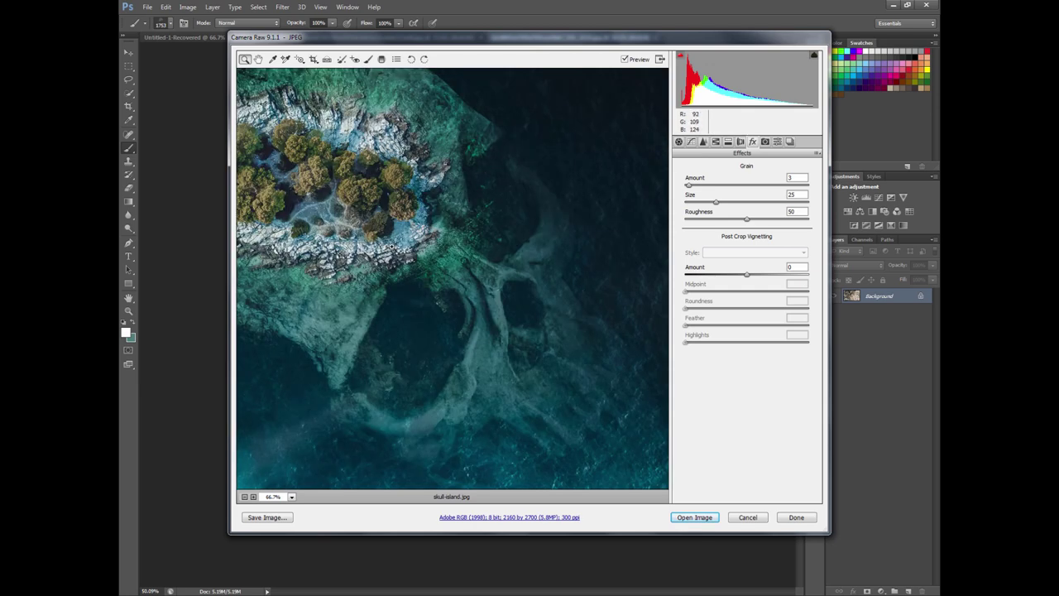
{"action": "left_click", "coordinate": [392, 250]}
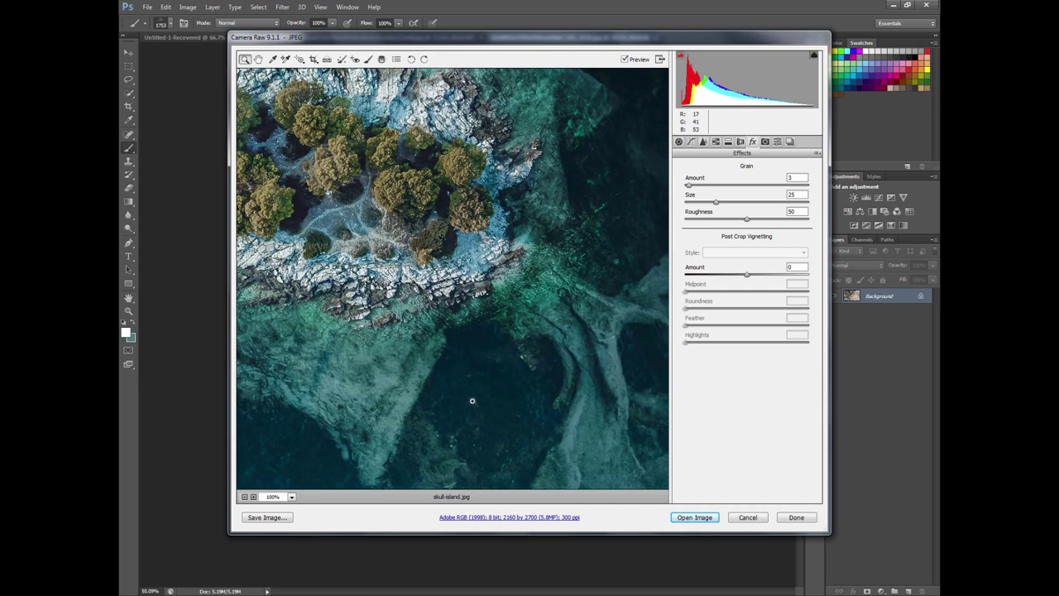
{"action": "left_click", "coordinate": [472, 401]}
{"action": "right_click", "coordinate": [473, 341]}
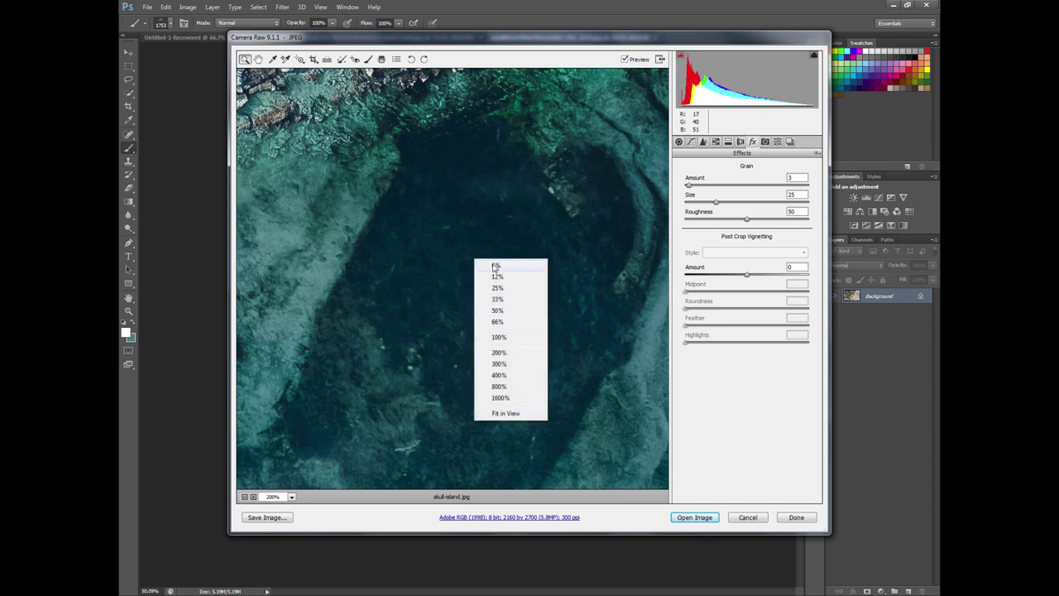
{"action": "left_click", "coordinate": [494, 265]}
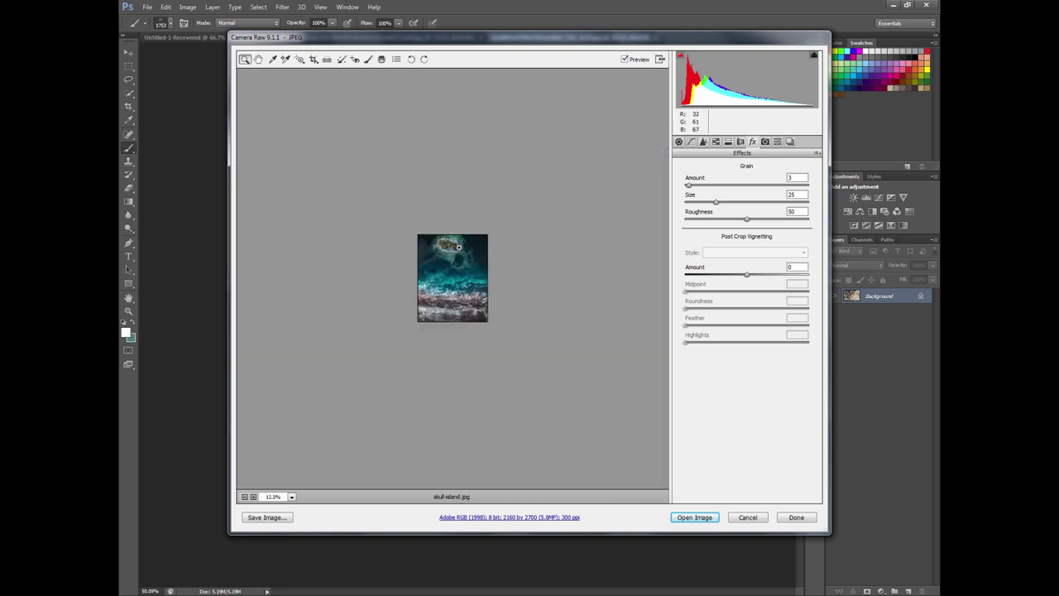
{"action": "left_click", "coordinate": [468, 282]}
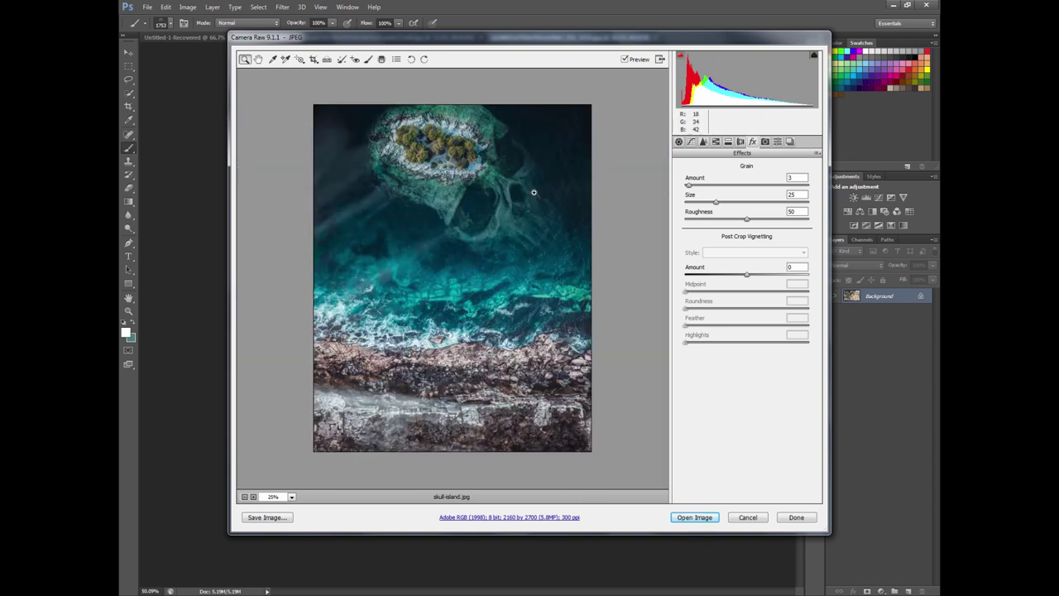
{"action": "left_click", "coordinate": [407, 223]}
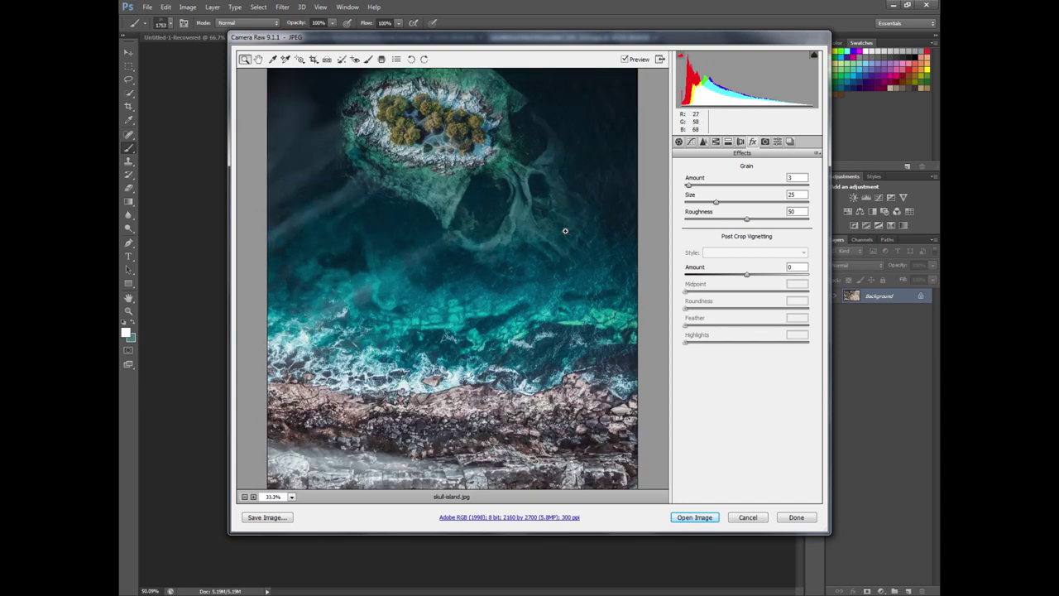
{"action": "left_click", "coordinate": [716, 203]}
- Calibrate Shadows Tint +13, Red Hue +19/Sat +55, Green Hue -21/Sat -16, Blue Hue -11/Sat +23
{"action": "left_click", "coordinate": [766, 142]}
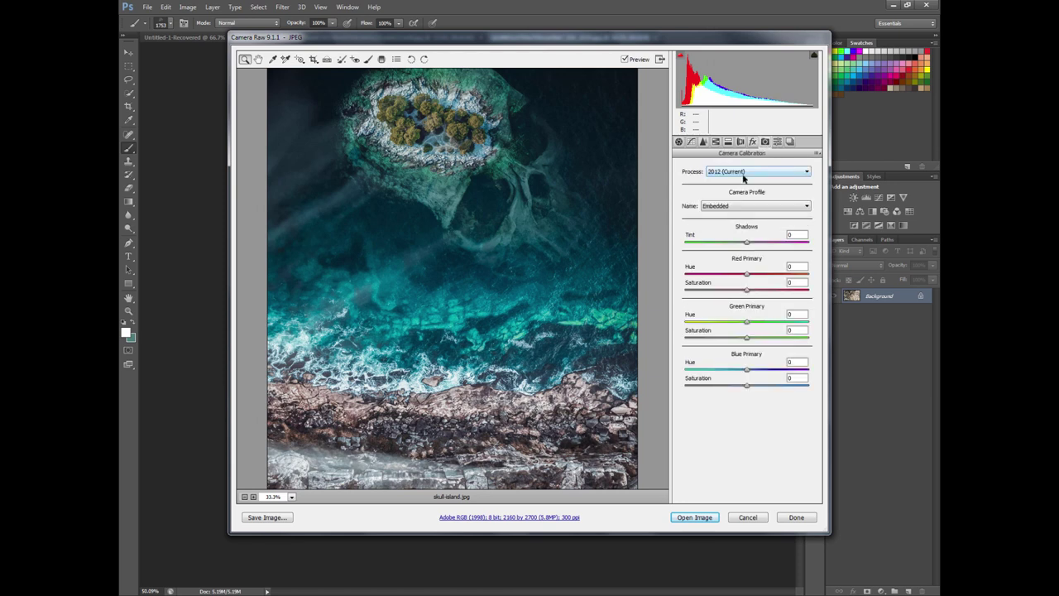
{"action": "mouse_move", "coordinate": [746, 242]}
{"action": "left_mouse_down"}
{"action": "mouse_move", "coordinate": [754, 245]}
{"action": "mouse_move", "coordinate": [725, 275]}
{"action": "left_mouse_up"}
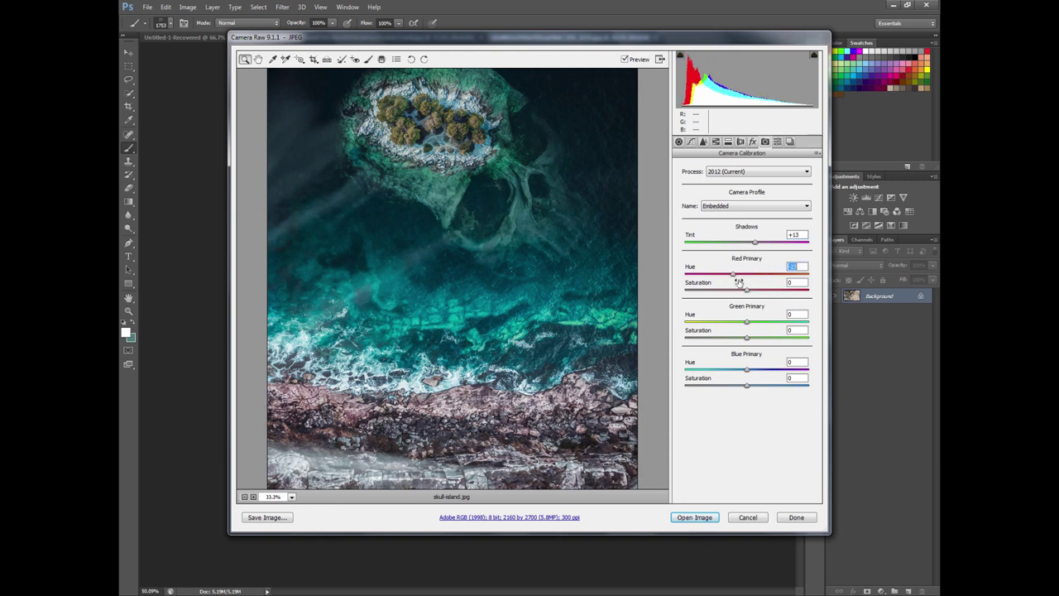
{"action": "left_click", "coordinate": [734, 274]}
{"action": "mouse_move", "coordinate": [733, 276]}
{"action": "left_mouse_down"}
{"action": "mouse_move", "coordinate": [759, 279]}
{"action": "mouse_move", "coordinate": [735, 290]}
{"action": "mouse_move", "coordinate": [786, 292]}
{"action": "left_mouse_up"}
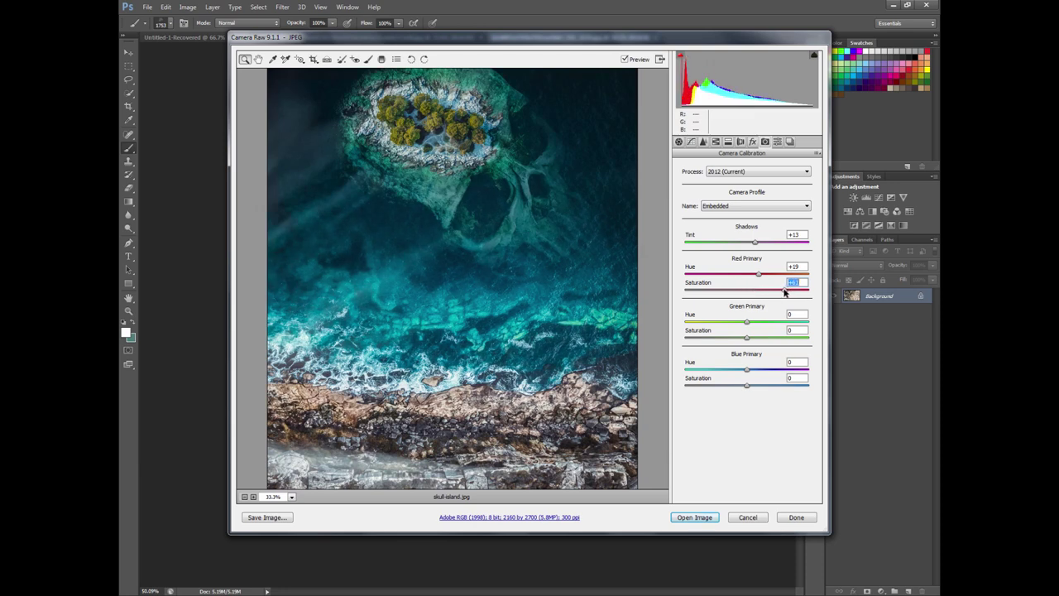
{"action": "mouse_move", "coordinate": [748, 321]}
{"action": "left_mouse_down"}
{"action": "mouse_move", "coordinate": [762, 325]}
{"action": "mouse_move", "coordinate": [709, 327]}
{"action": "mouse_move", "coordinate": [762, 326]}
{"action": "mouse_move", "coordinate": [736, 327]}
{"action": "left_mouse_up"}
{"action": "mouse_move", "coordinate": [746, 338]}
{"action": "left_mouse_down"}
{"action": "mouse_move", "coordinate": [764, 339]}
{"action": "mouse_move", "coordinate": [737, 340]}
{"action": "left_mouse_up"}
{"action": "mouse_move", "coordinate": [746, 370]}
{"action": "left_mouse_down"}
{"action": "mouse_move", "coordinate": [770, 373]}
{"action": "mouse_move", "coordinate": [737, 373]}
{"action": "left_mouse_up"}
{"action": "left_click_drag", "start_coordinate": [747, 385], "coordinate": [760, 389]}
{"action": "left_click", "coordinate": [739, 207]}
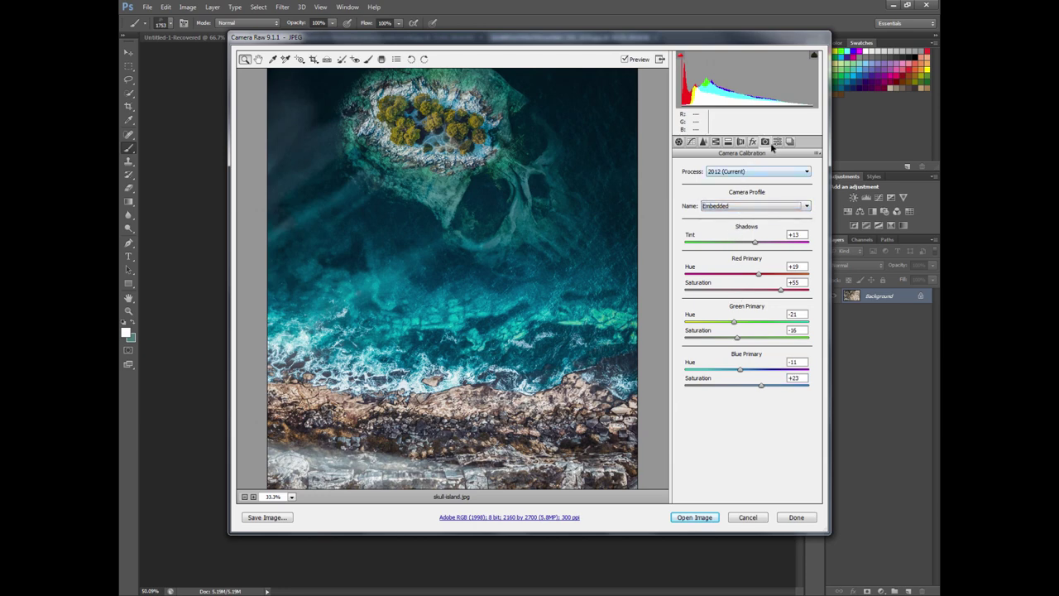
{"action": "left_click", "coordinate": [777, 143]}
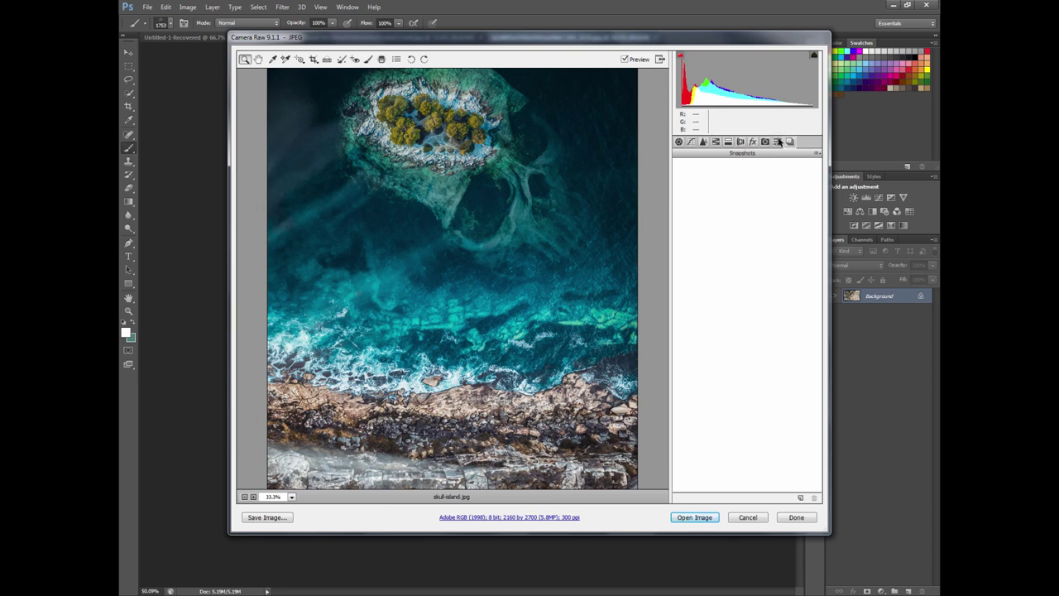
- Apply the grade with Open Image, bringing graded skull-island.jpg into Photoshop as a document
{"action": "left_click", "coordinate": [693, 516]}
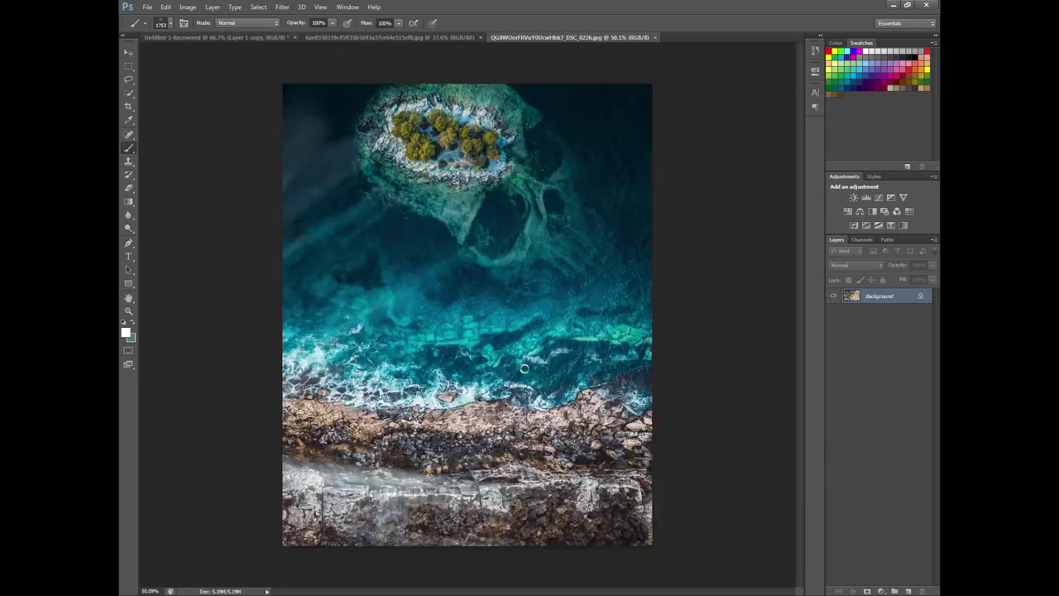
{"action": "scroll", "coordinate": [524, 369], "scroll_direction": "up", "scroll_amount": 1}
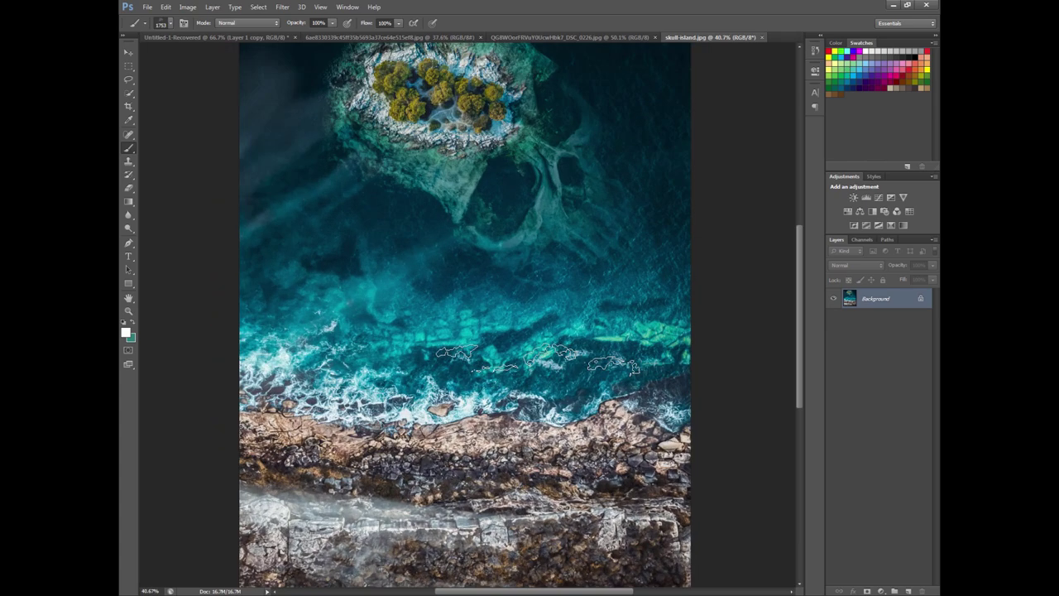
{"action": "scroll", "coordinate": [583, 366], "scroll_direction": "down", "scroll_amount": 2}
{"action": "scroll", "coordinate": [598, 368], "scroll_direction": "up", "scroll_amount": 1}
{"action": "scroll", "coordinate": [622, 369], "scroll_direction": "up", "scroll_amount": 1}
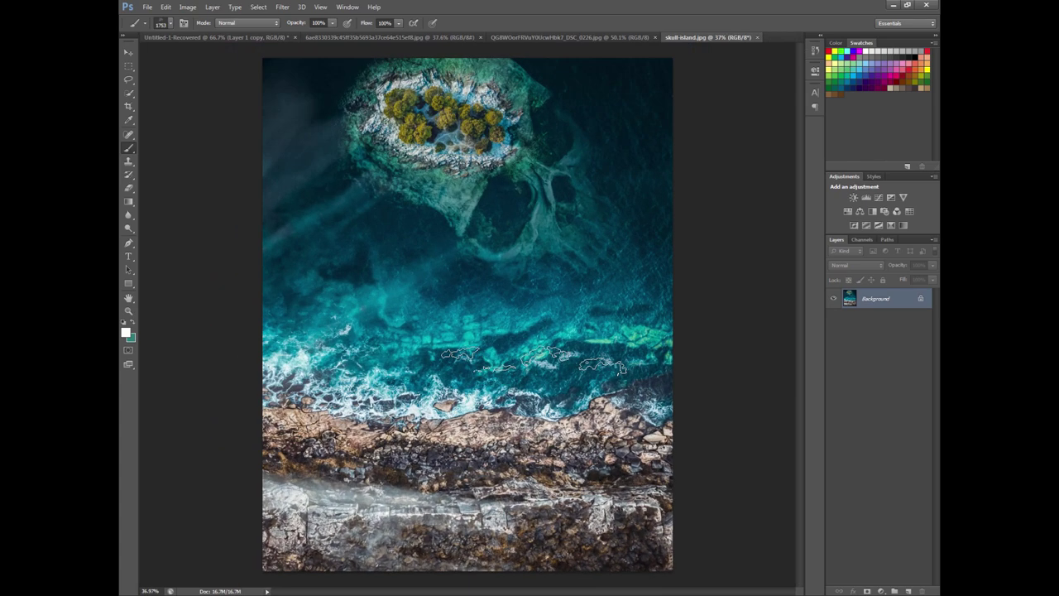
{"action": "scroll", "coordinate": [622, 369], "scroll_direction": "down", "scroll_amount": 1}
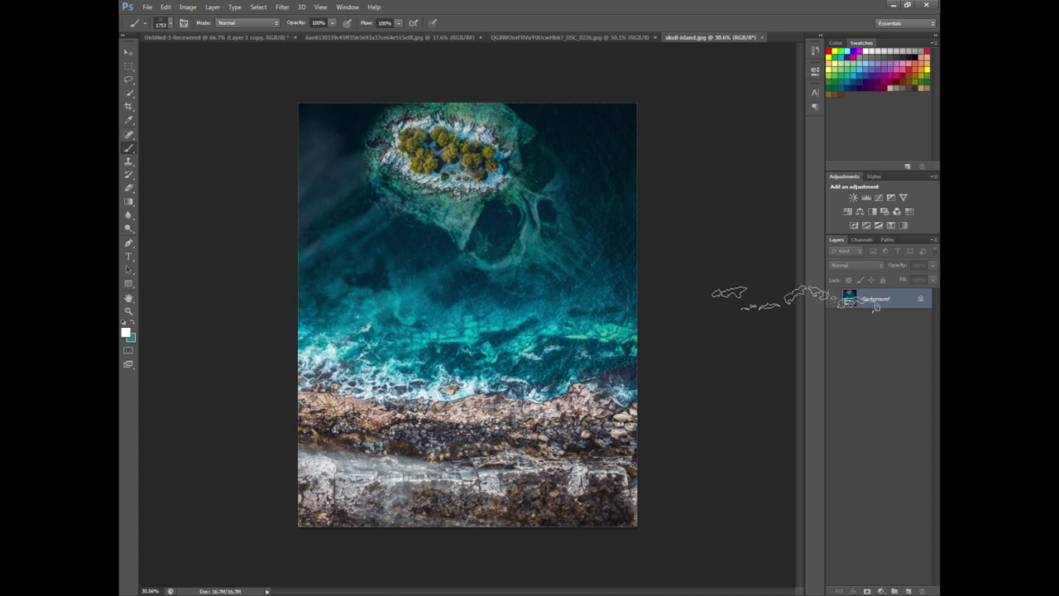